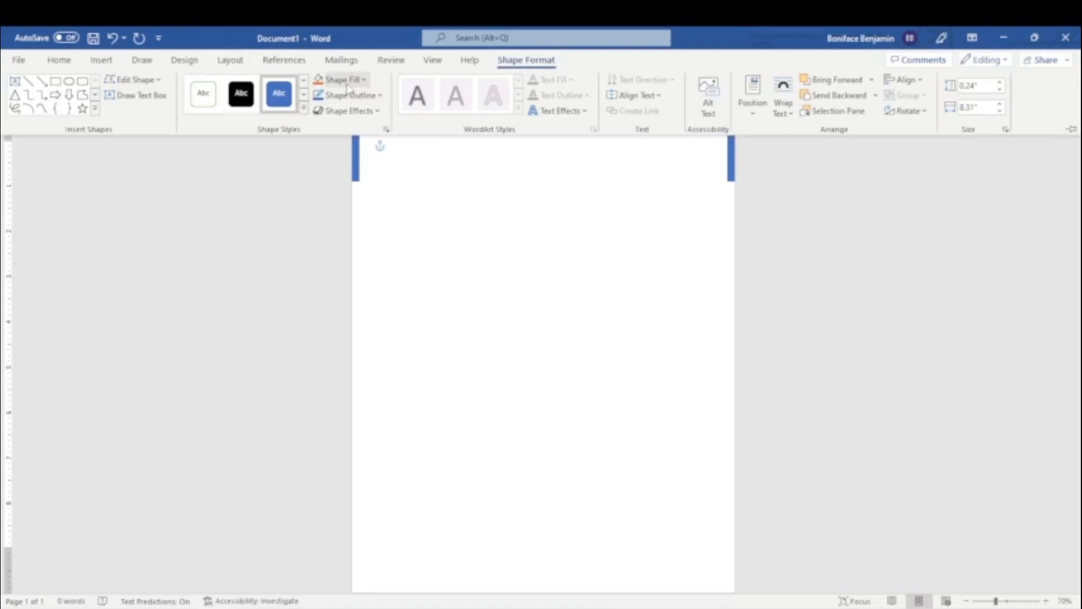
# Fill the bar along the page's top edge with orange and remove its outline.
pyautogui.click(343, 80)
pyautogui.click(351, 207)
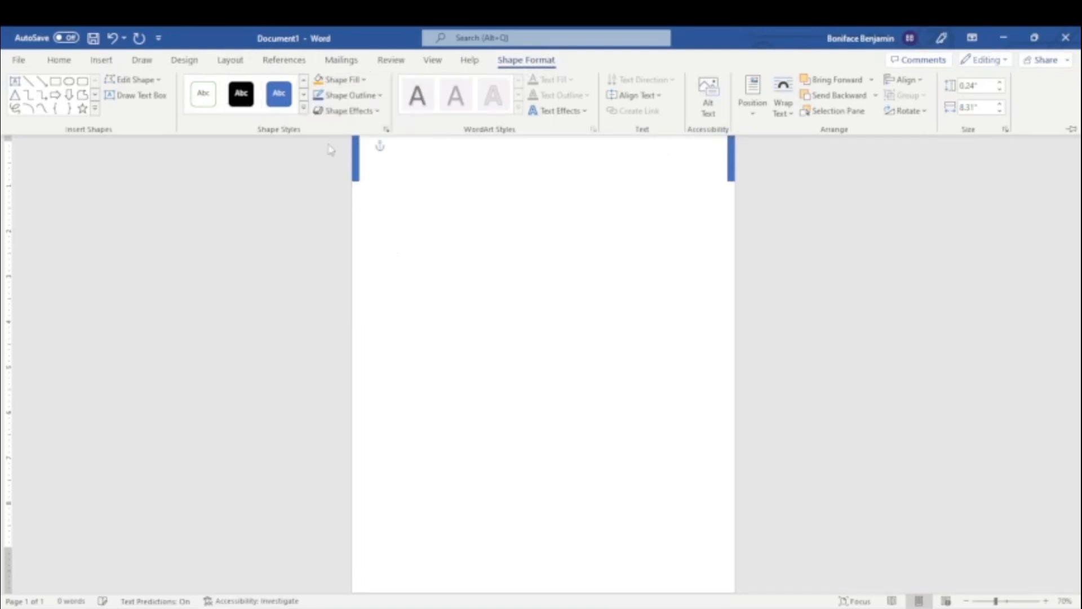
pyautogui.click(347, 96)
pyautogui.click(327, 246)
pyautogui.hotkey('ctrl', 'F1')
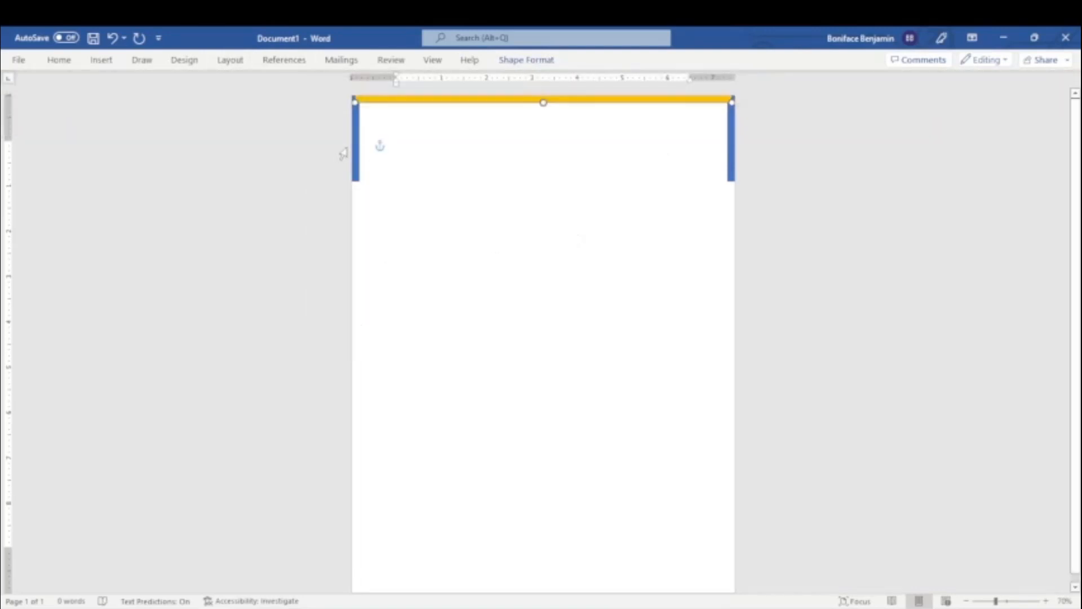
# Fill the bars on the page's left and right edges with the same orange and remove their outlines.
pyautogui.click(526, 60)
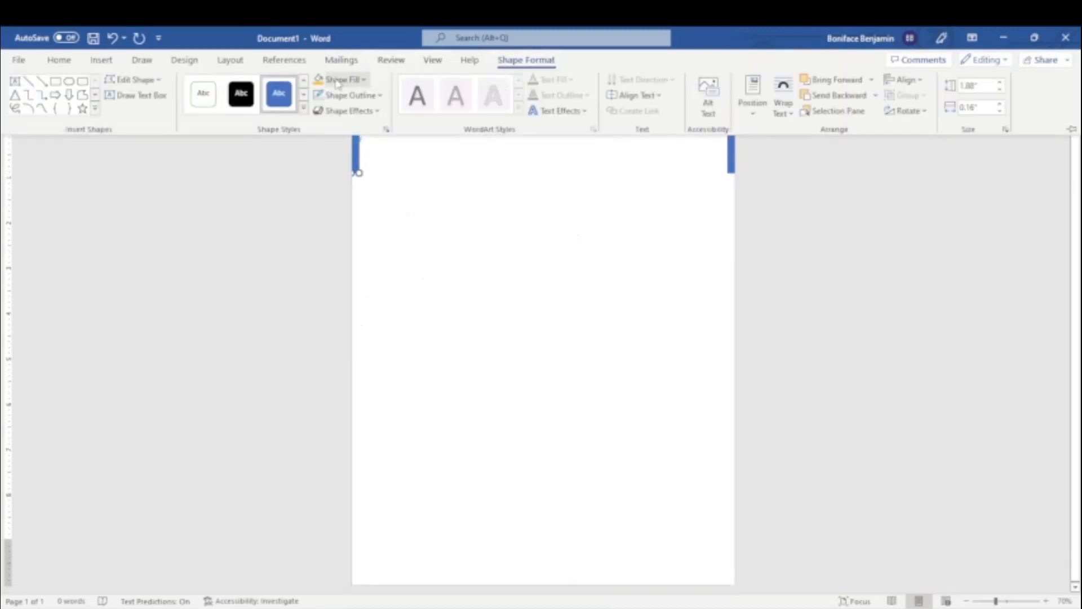
pyautogui.click(348, 96)
pyautogui.click(332, 244)
pyautogui.hotkey('ctrl', 'F1')
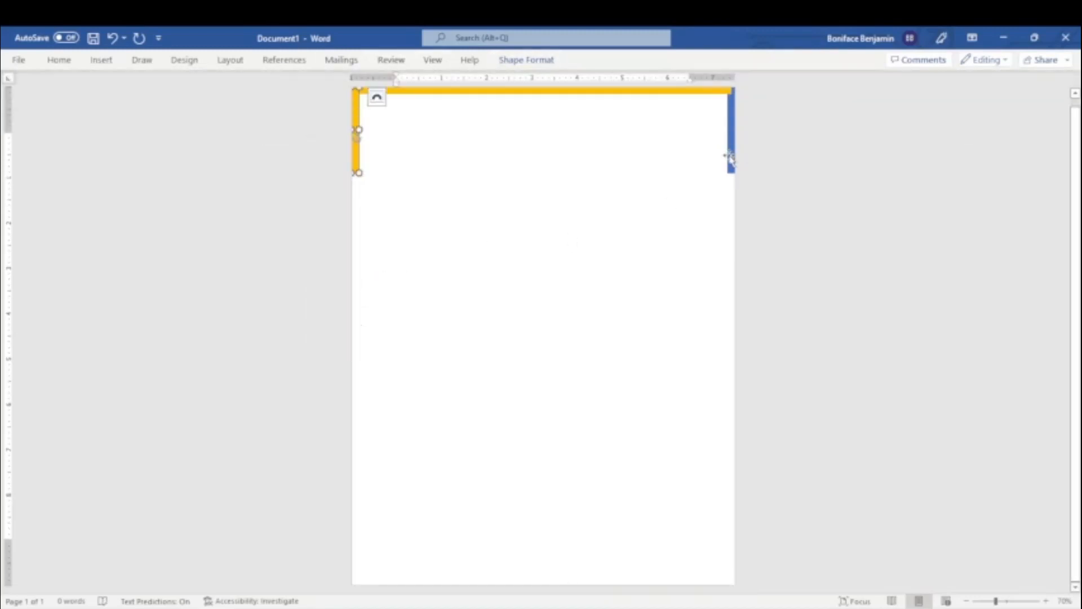
pyautogui.click(530, 65)
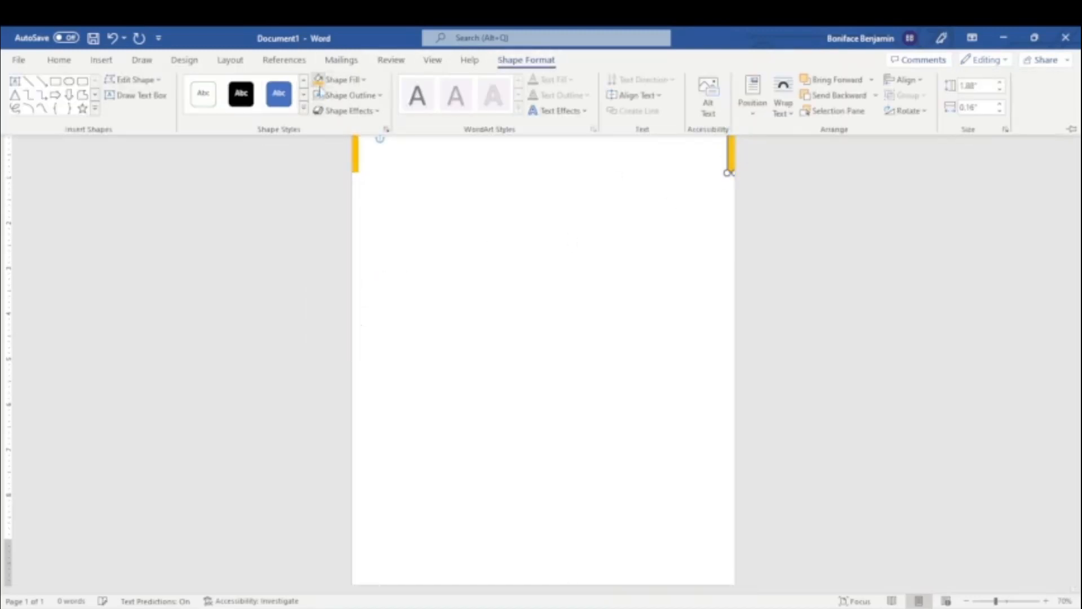
pyautogui.click(446, 177)
pyautogui.click(447, 177)
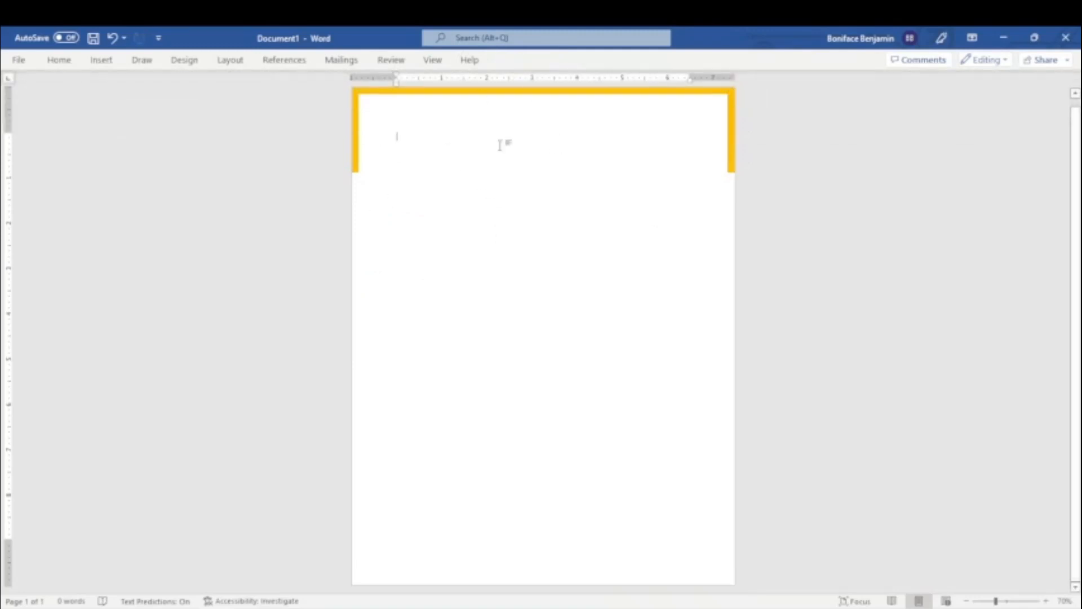
# Widen the left and right orange bars and make the top bar slightly thicker.
pyautogui.click(355, 147)
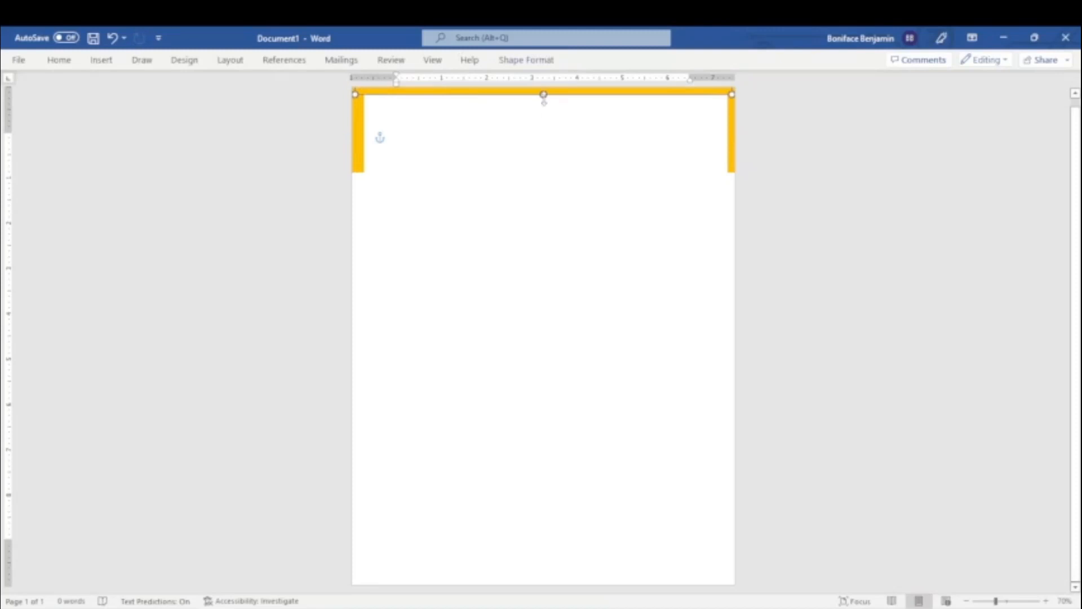
pyautogui.moveTo(544, 96); pyautogui.dragTo(545, 97)
pyautogui.click(728, 137)
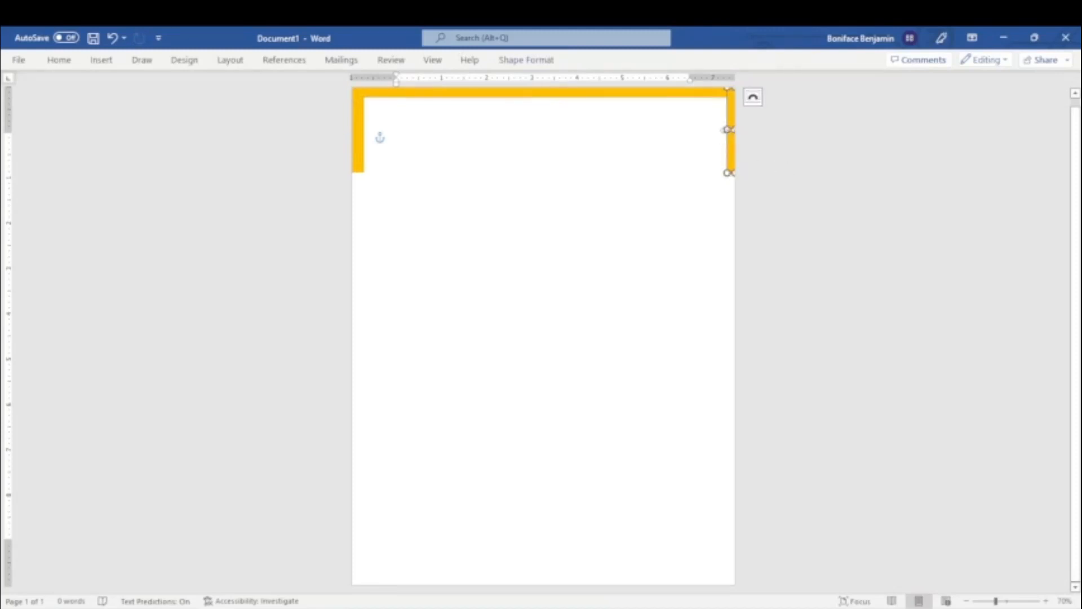
pyautogui.click(557, 228)
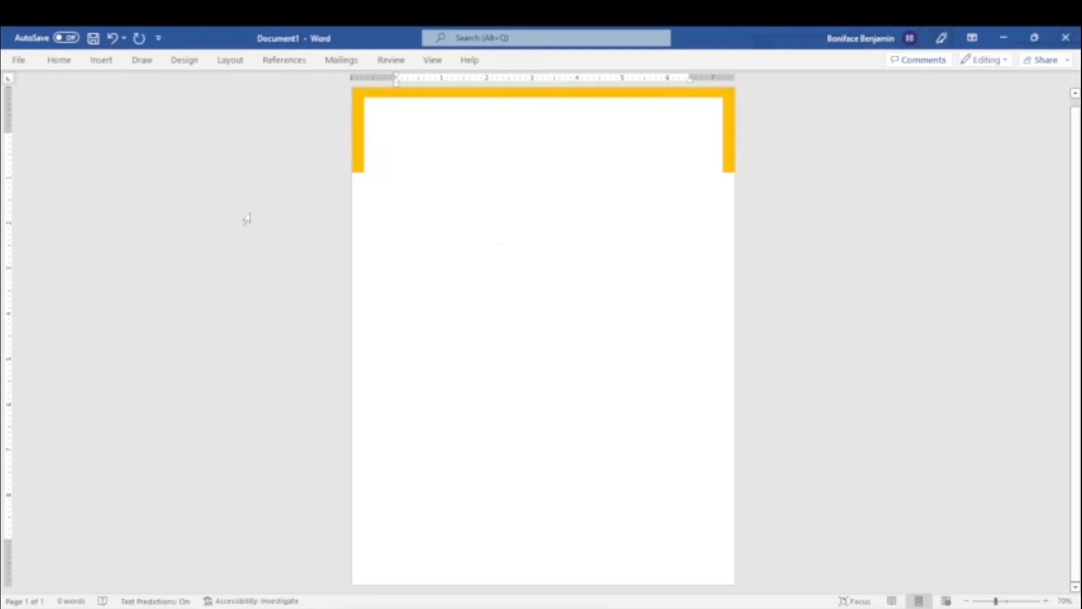
# Insert the picture "photo" from the Desktop folder and resize it to about 1.54 by 2.05 inches.
pyautogui.click(101, 59)
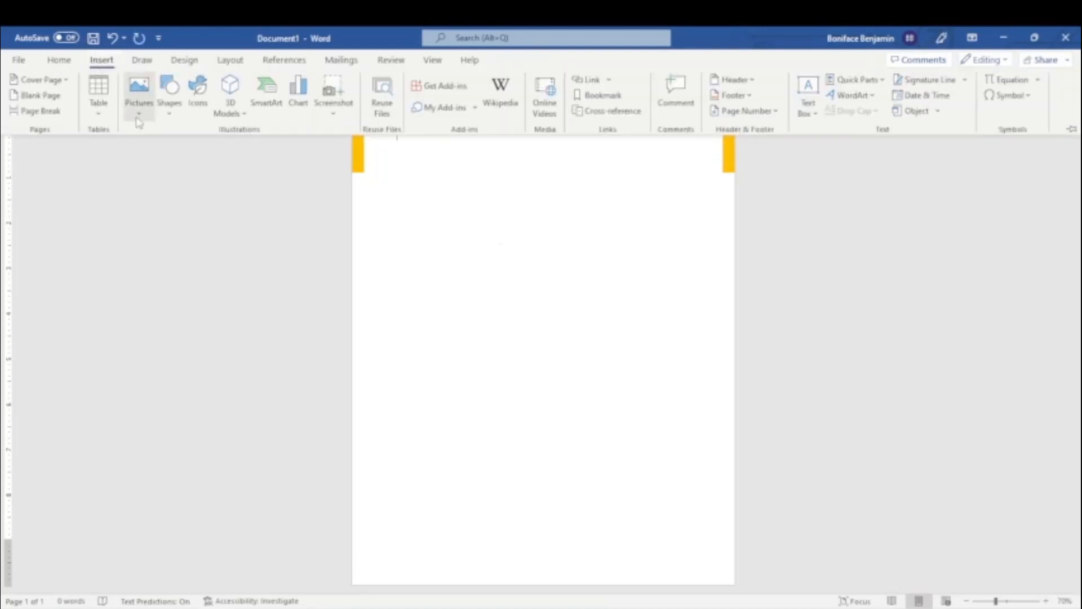
pyautogui.click(139, 93)
pyautogui.click(156, 152)
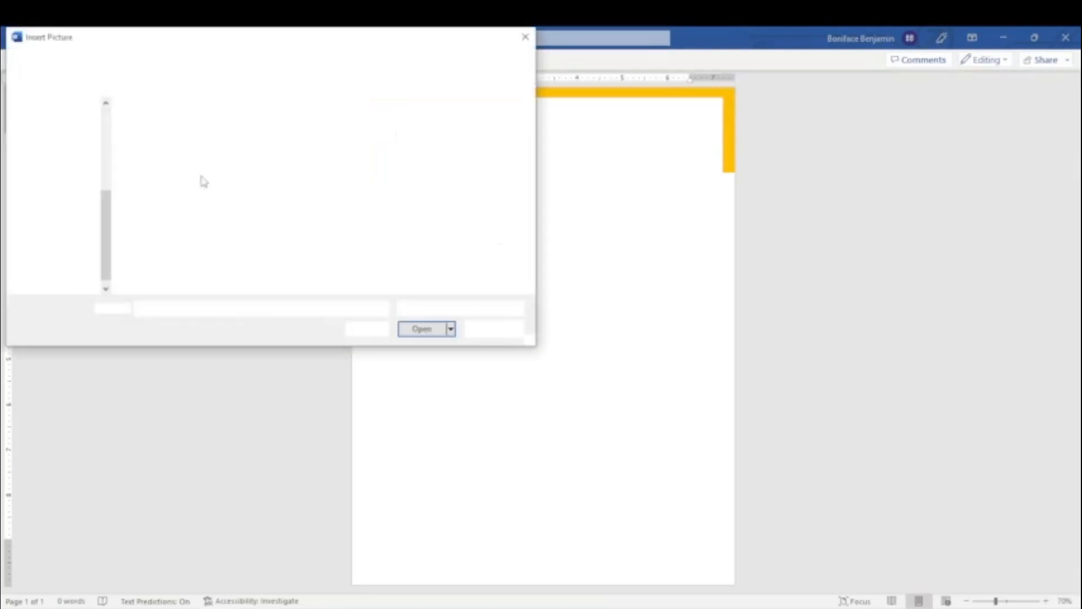
pyautogui.click(56, 164)
pyautogui.click(406, 141)
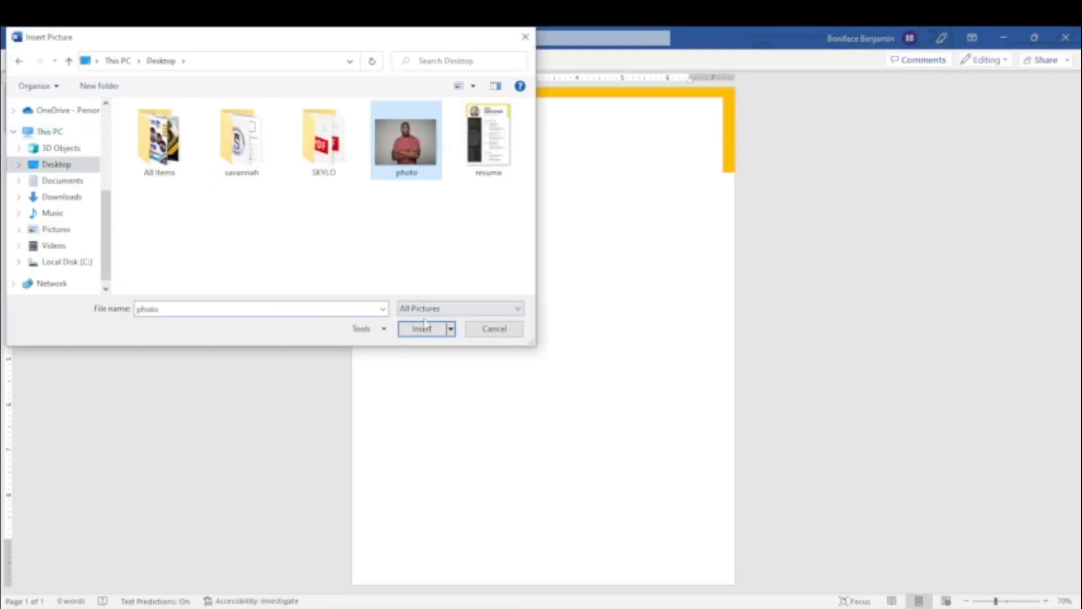
pyautogui.click(421, 329)
pyautogui.moveTo(468, 186); pyautogui.dragTo(490, 202)
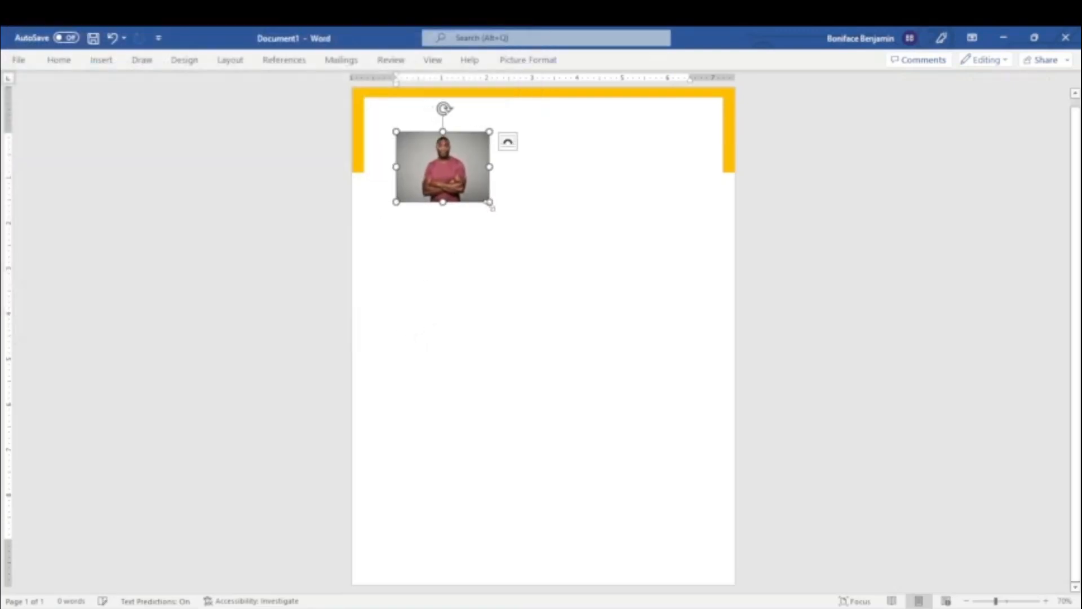
# Crop the photo to an oval shape.
pyautogui.click(540, 66)
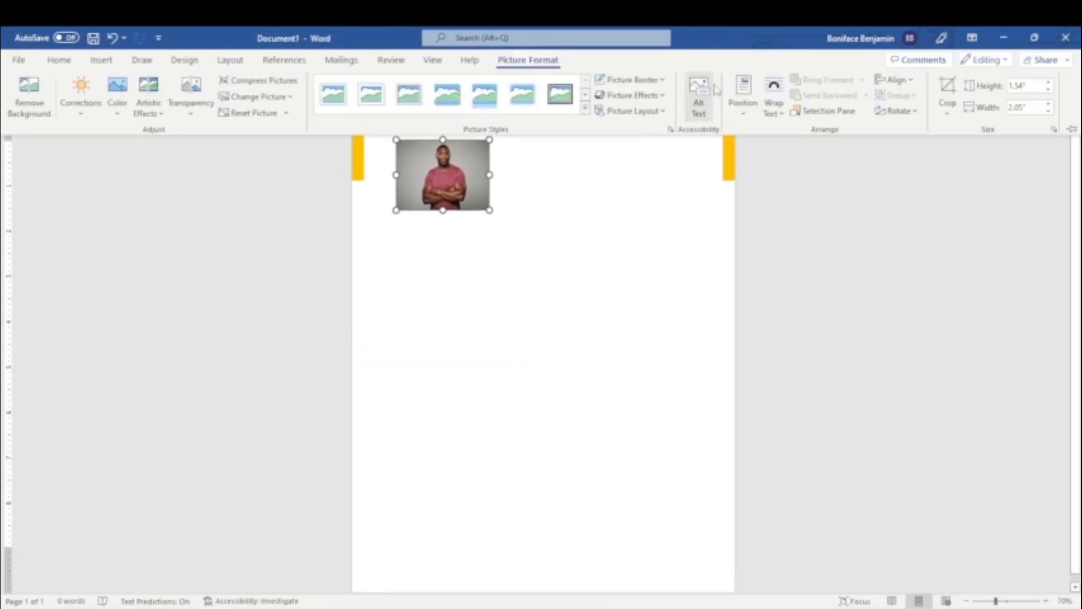
pyautogui.click(947, 108)
pyautogui.moveTo(963, 151)
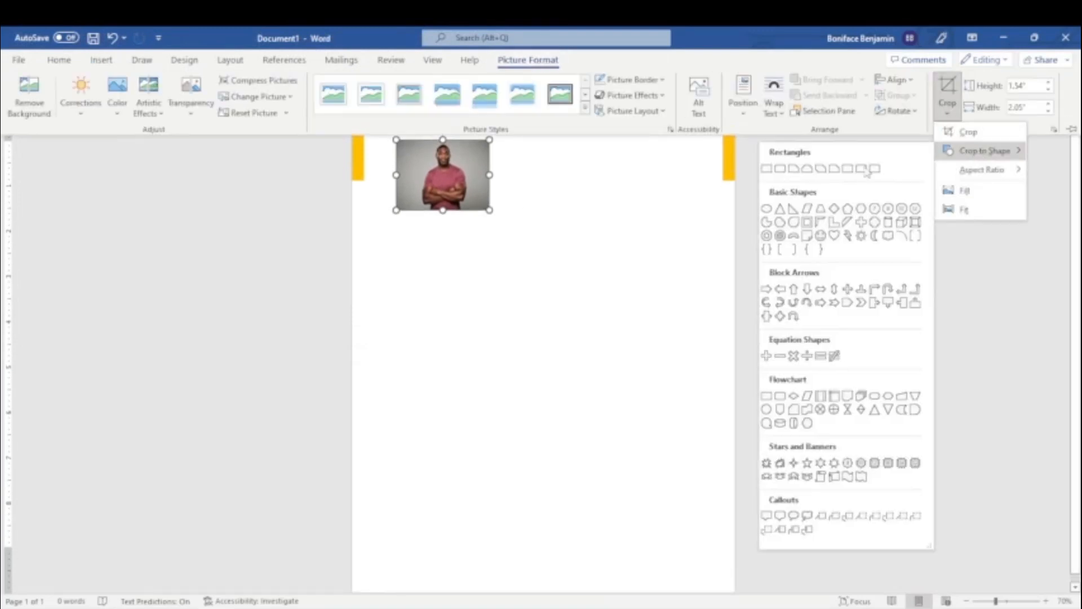
pyautogui.click(767, 212)
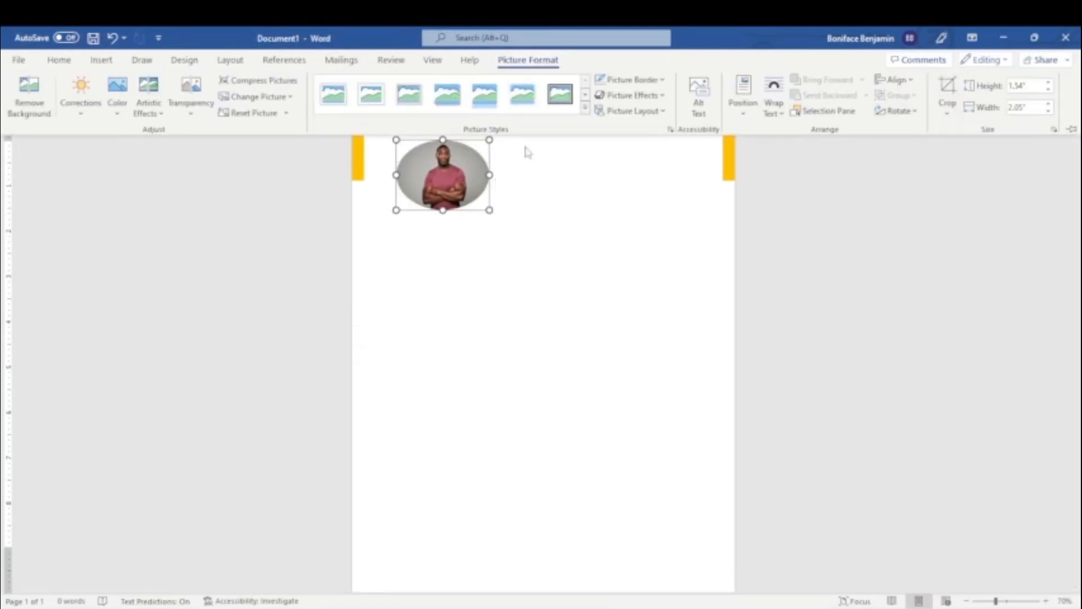
# Set the photo's crop aspect ratio to 1:1 and enlarge the circular picture slightly.
pyautogui.click(947, 108)
pyautogui.moveTo(990, 175)
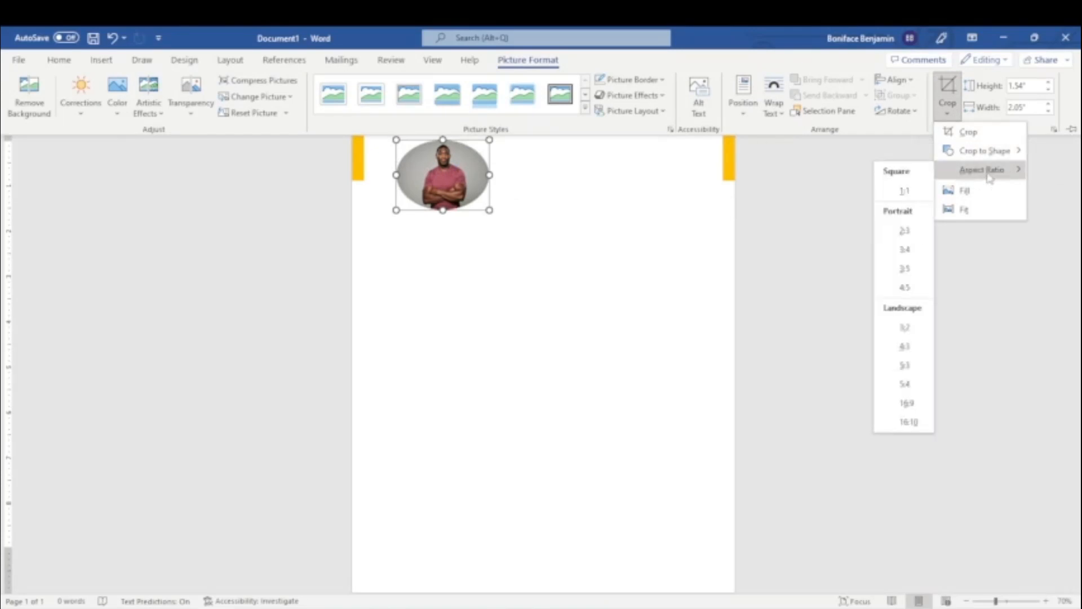
pyautogui.click(905, 191)
pyautogui.click(519, 184)
pyautogui.click(454, 190)
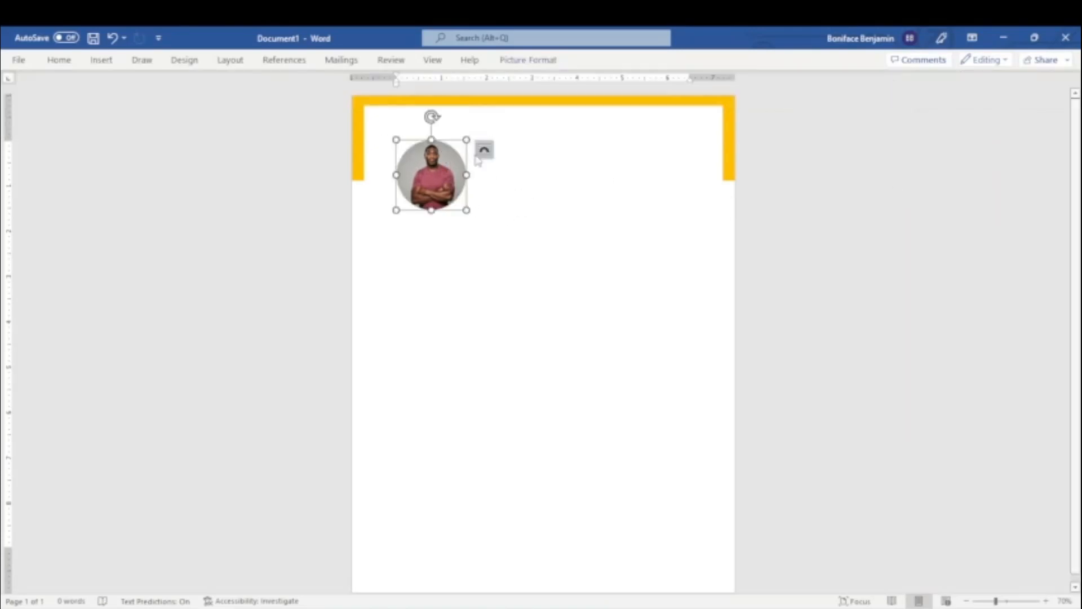
pyautogui.moveTo(466, 209); pyautogui.dragTo(477, 219)
pyautogui.click(511, 216)
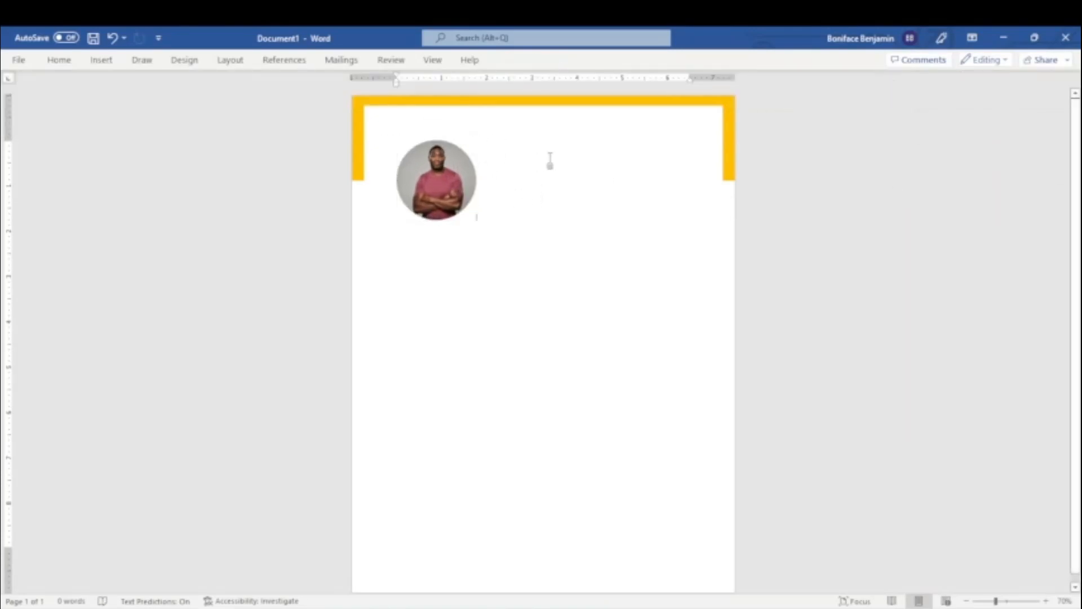
# Reduce the page's top margin to bring the circular photo closer to the top bar.
pyautogui.click(438, 174)
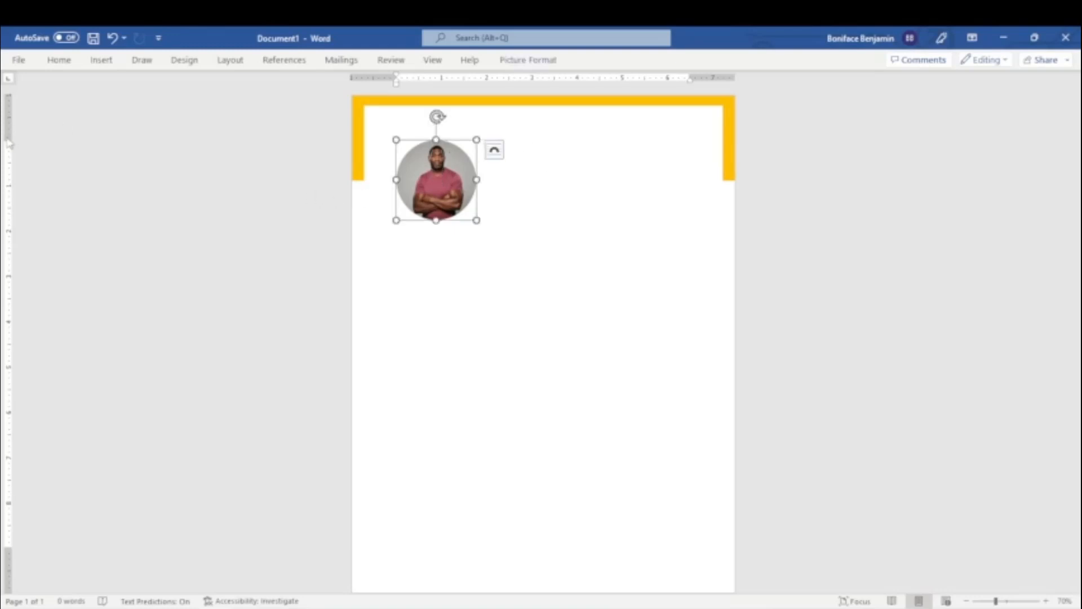
pyautogui.moveTo(585, 101); pyautogui.dragTo(583, 126)
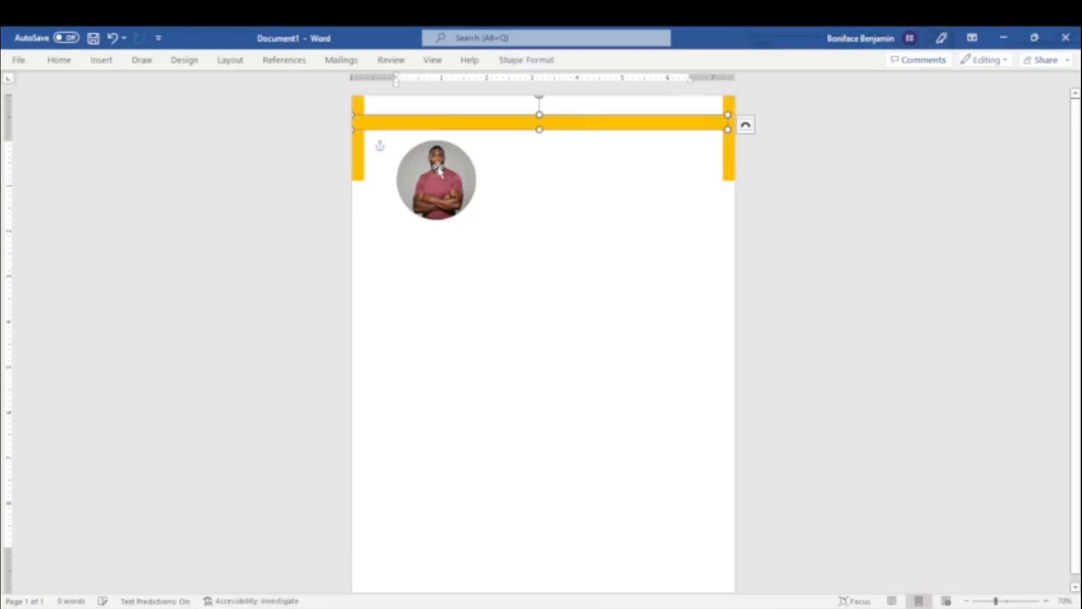
pyautogui.click(437, 170)
pyautogui.moveTo(16, 140); pyautogui.dragTo(20, 115)
pyautogui.click(560, 246)
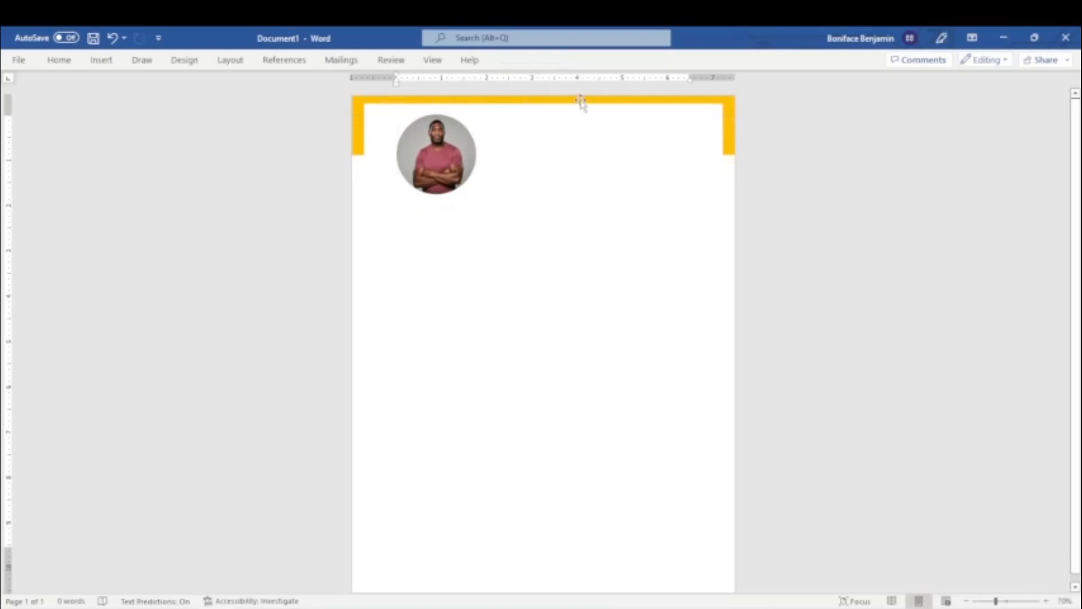
# Thicken the top orange bar and lengthen the left and right bars downward beside the photo.
pyautogui.click(589, 99)
pyautogui.click(361, 148)
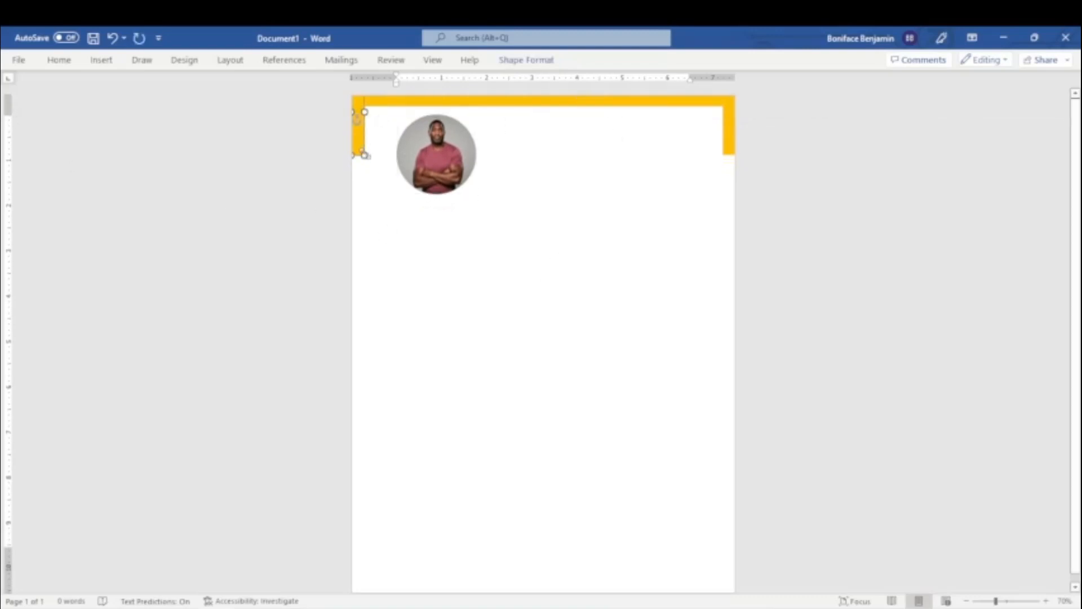
pyautogui.moveTo(370, 161); pyautogui.dragTo(369, 184)
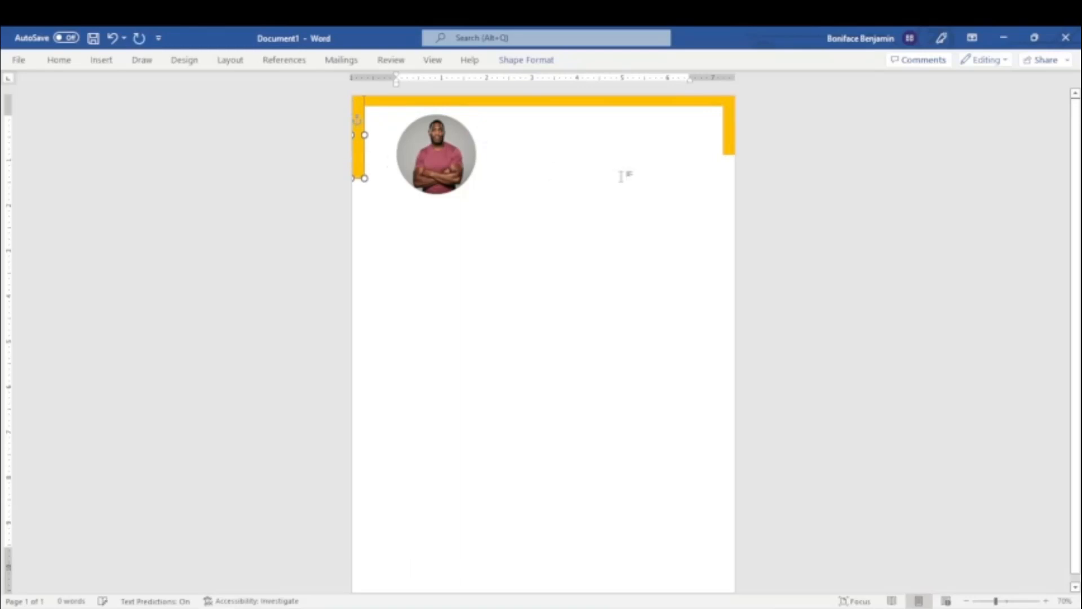
pyautogui.click(724, 138)
pyautogui.moveTo(727, 154); pyautogui.dragTo(727, 170)
pyautogui.click(610, 276)
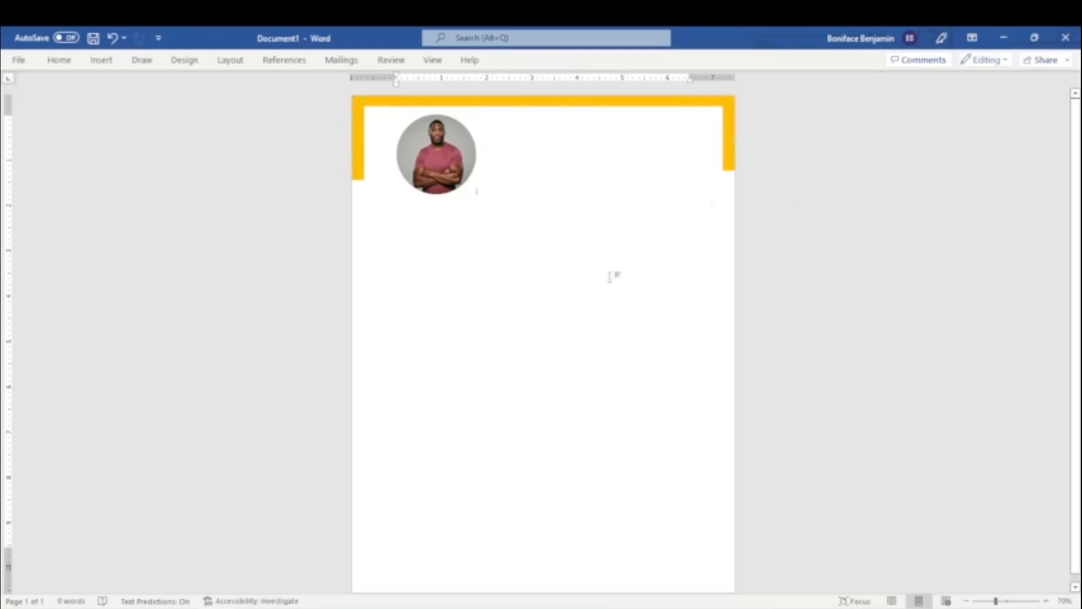
pyautogui.click(361, 138)
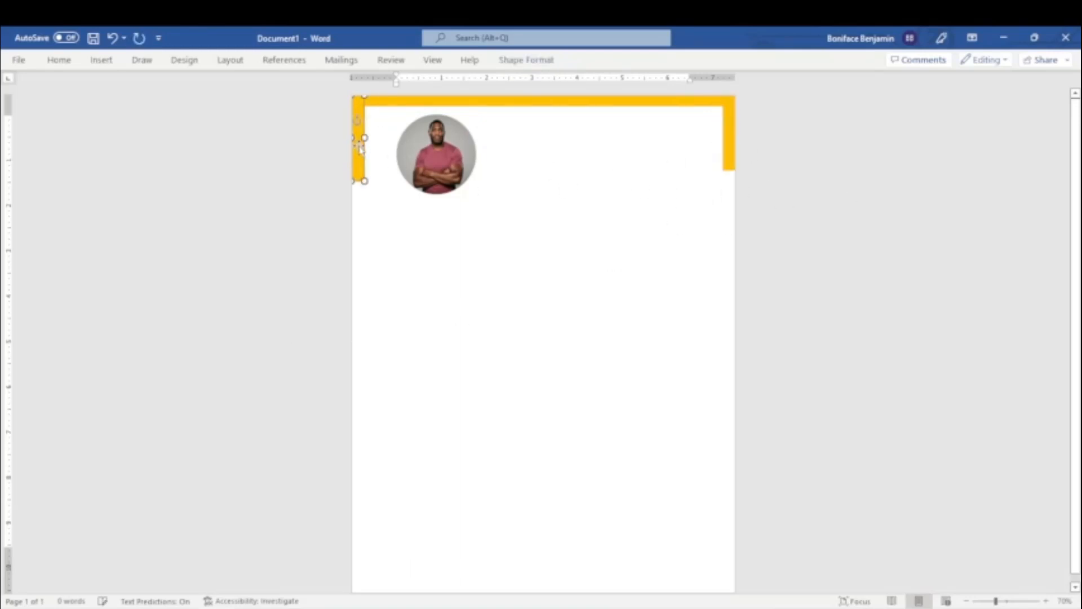
pyautogui.click(625, 221)
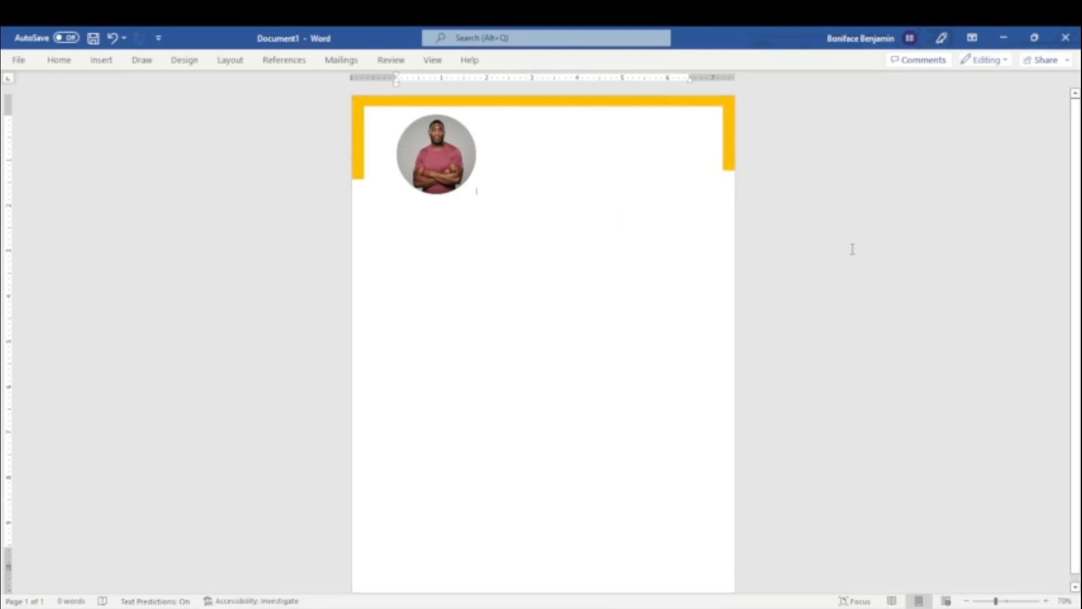
# Shift the photo's first-line indent into the left margin to bring the photo closer to the left bar.
pyautogui.click(432, 152)
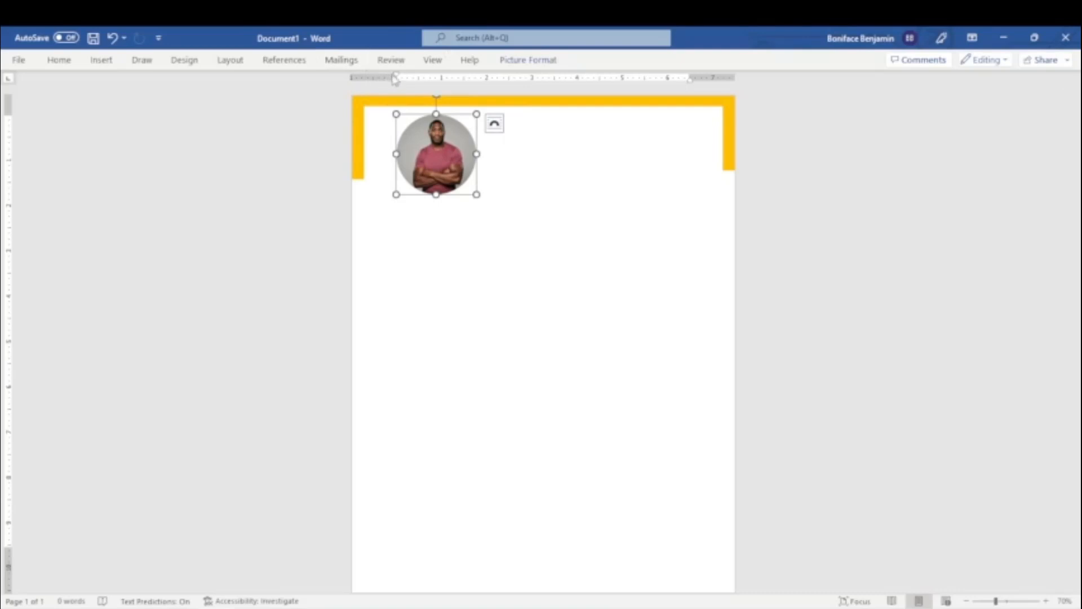
pyautogui.moveTo(394, 79); pyautogui.dragTo(378, 83)
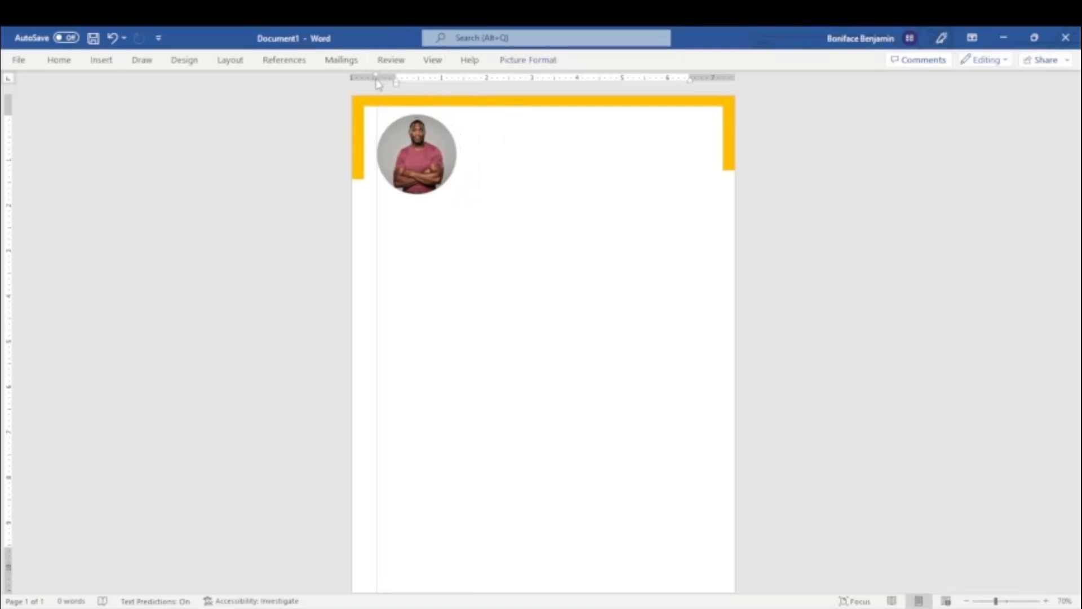
pyautogui.hotkey('ctrl', 'z')
# Extend the left and right orange bars slightly further down the page.
pyautogui.click(357, 155)
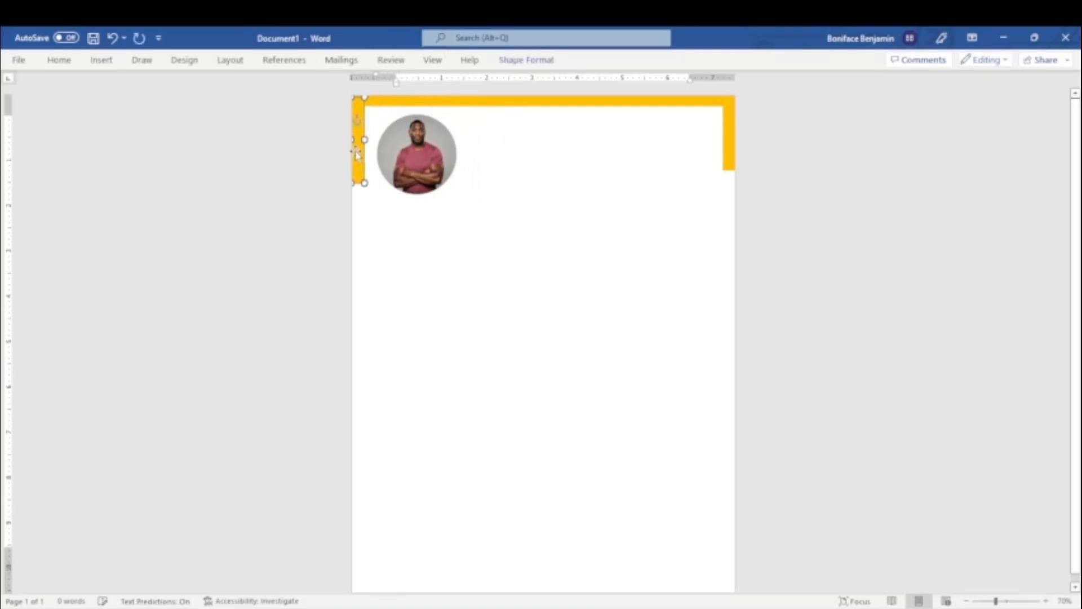
pyautogui.click(726, 162)
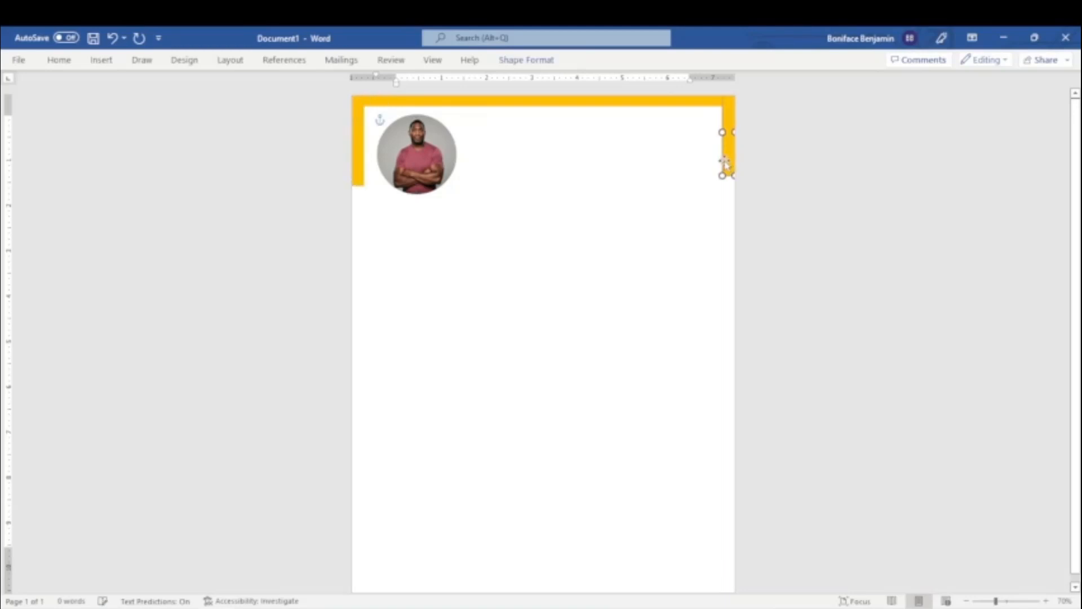
pyautogui.click(791, 159)
# Draw a text box about 0.48 by 4.94 inches to the right of the circular photo.
pyautogui.click(101, 59)
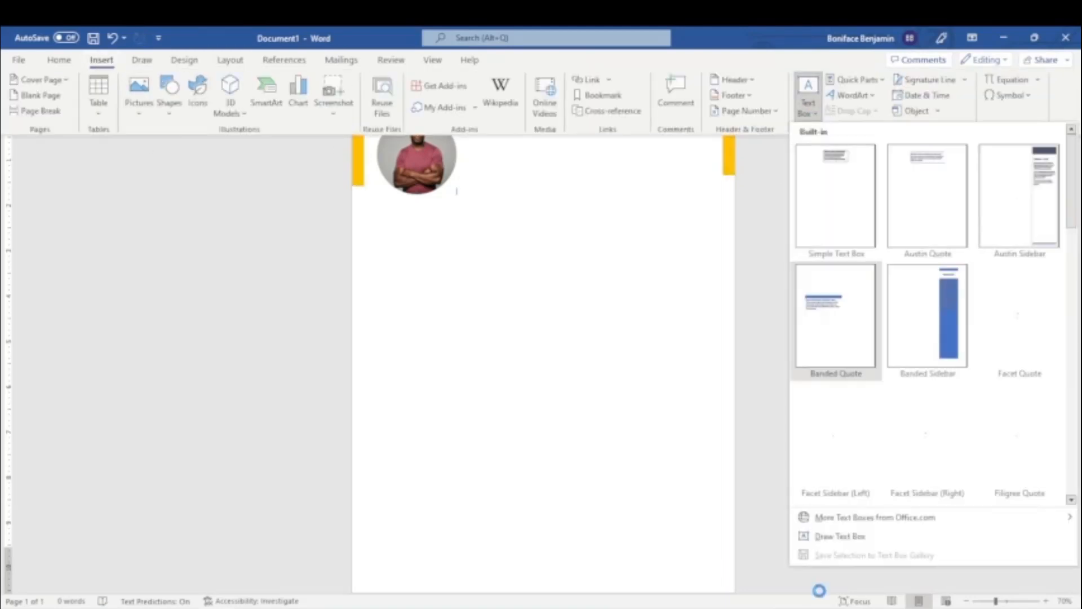
pyautogui.click(856, 536)
pyautogui.moveTo(498, 138); pyautogui.dragTo(706, 156)
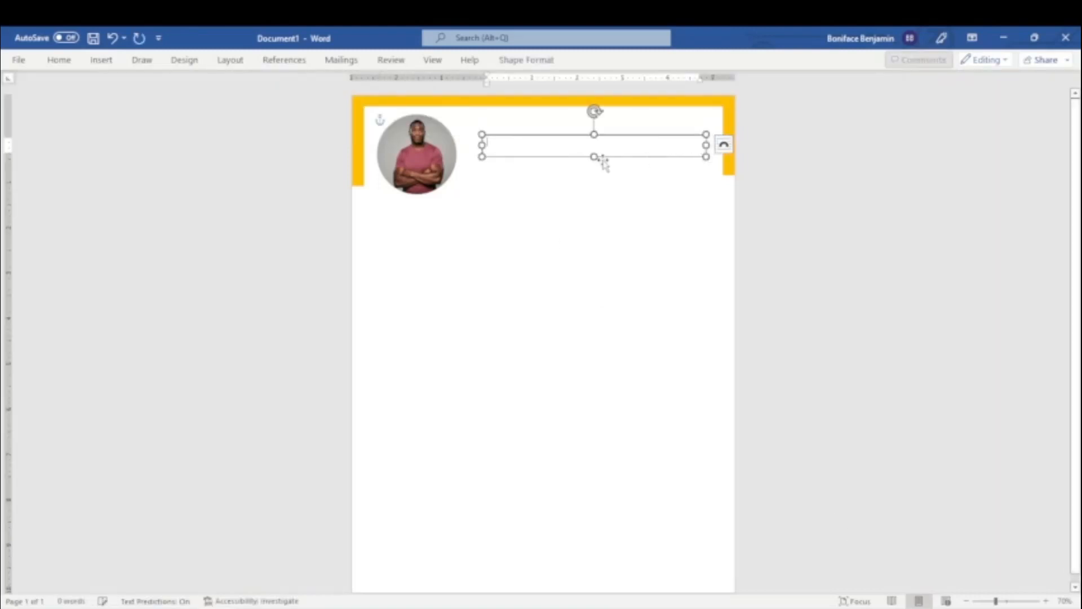
# Remove the fill and outline of the text box beside the photo and place the cursor inside it.
pyautogui.click(530, 60)
pyautogui.click(340, 79)
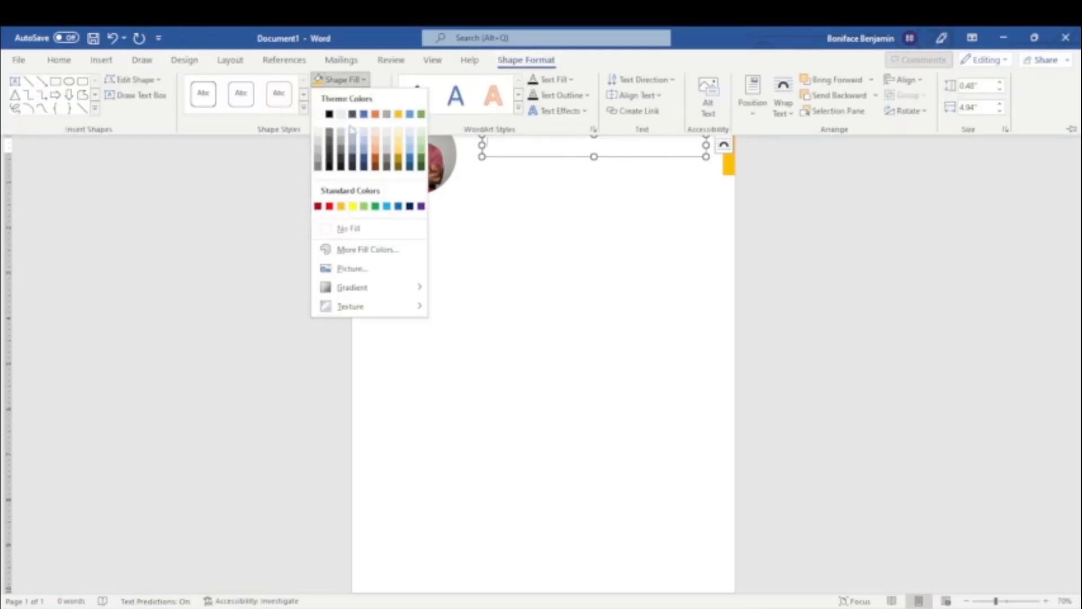
pyautogui.click(338, 230)
pyautogui.click(338, 95)
pyautogui.click(341, 244)
pyautogui.click(529, 144)
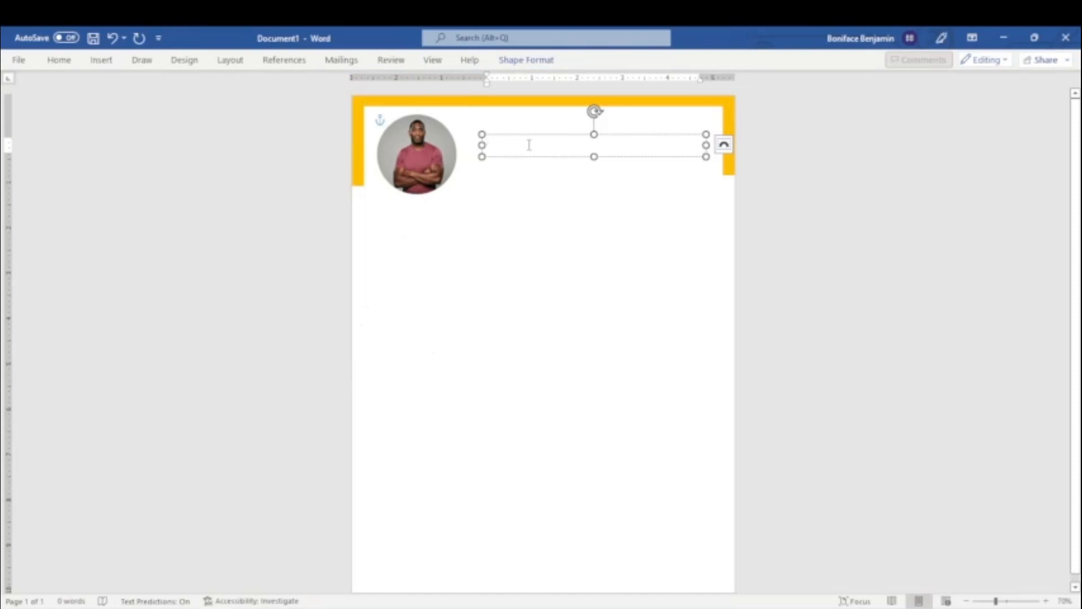
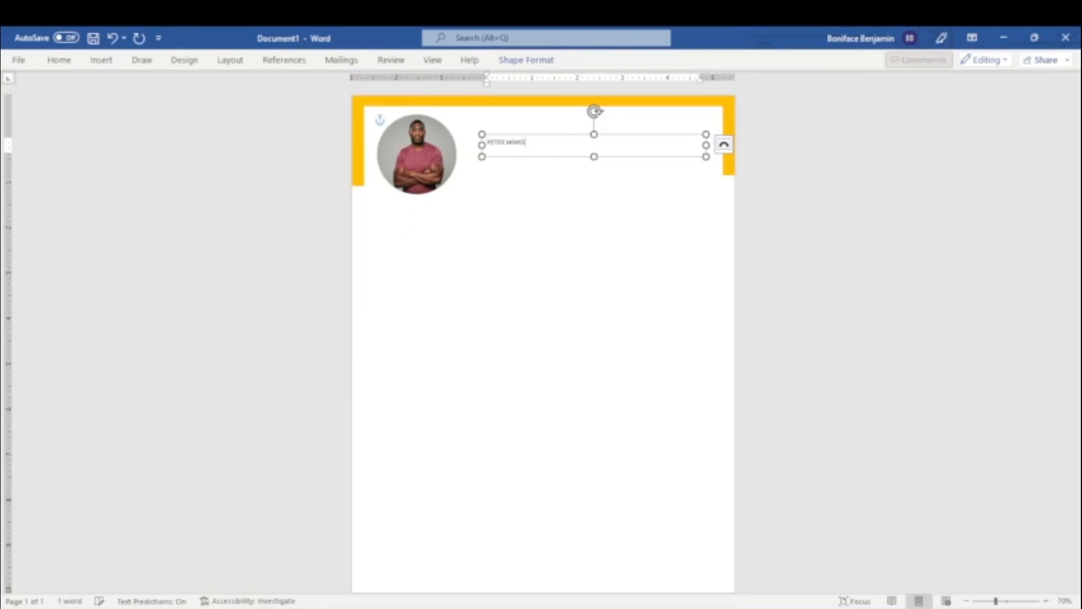
# Enter the person's full name in the text box beside the photo, set it to 48 pt and enlarge the box to fit.
pyautogui.moveTo(533, 145); pyautogui.dragTo(482, 143)
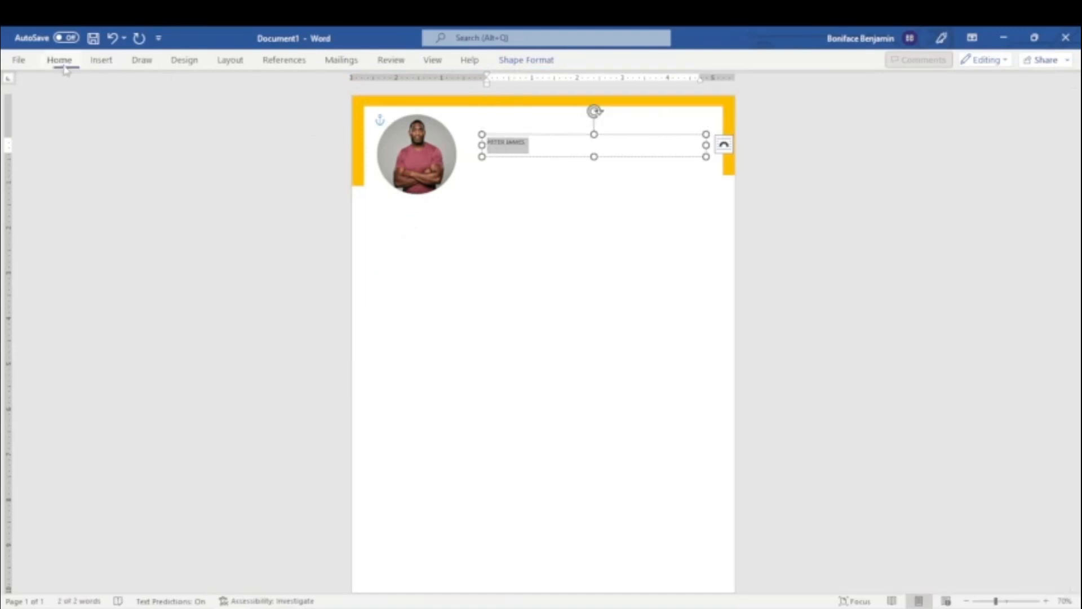
pyautogui.click(59, 60)
pyautogui.click(218, 85)
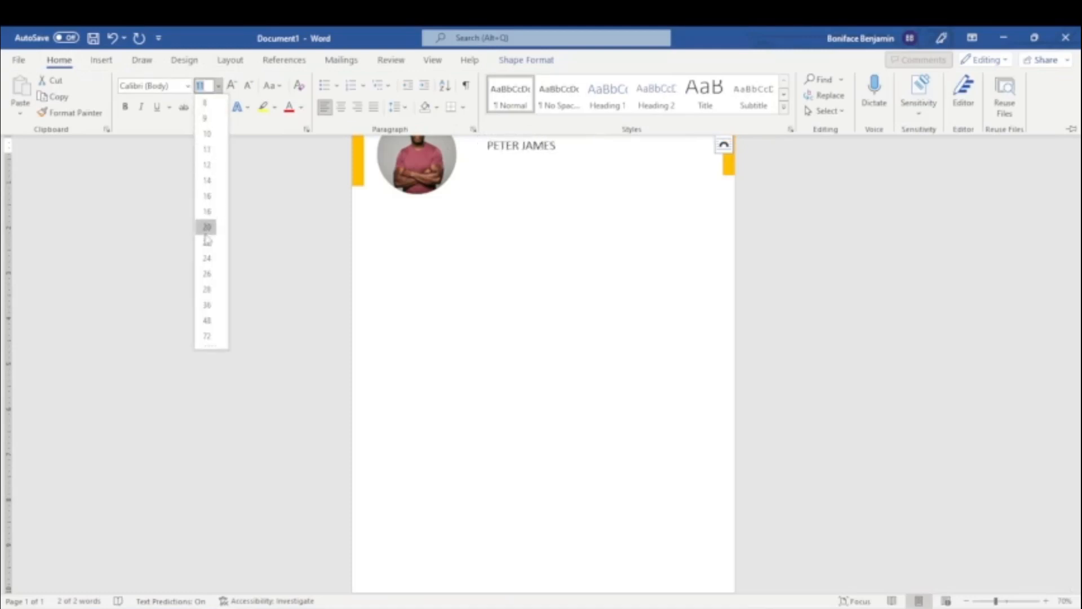
pyautogui.click(207, 320)
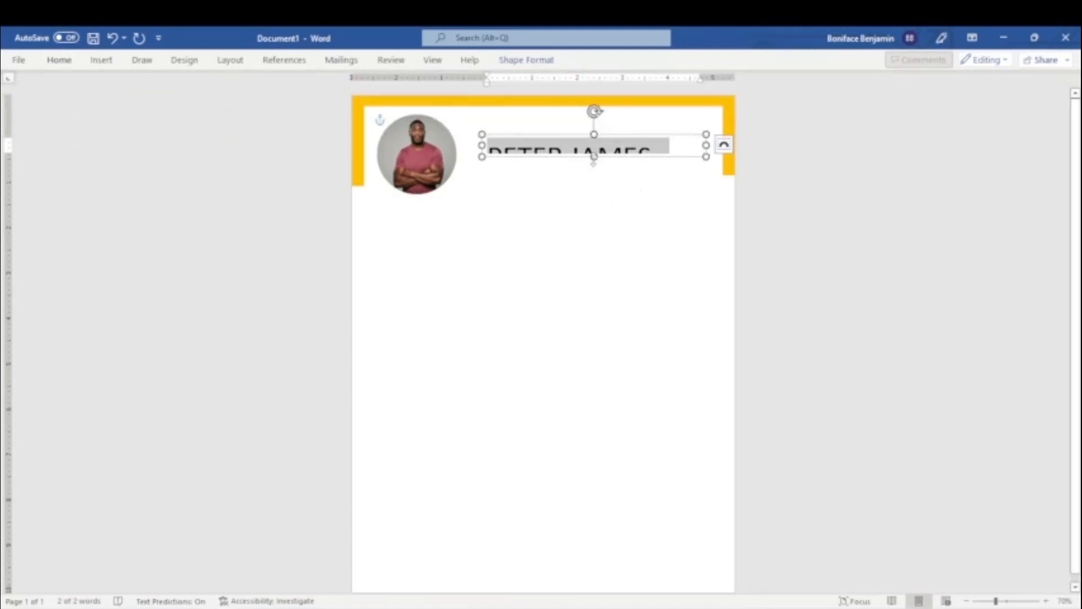
pyautogui.moveTo(593, 161); pyautogui.dragTo(566, 159)
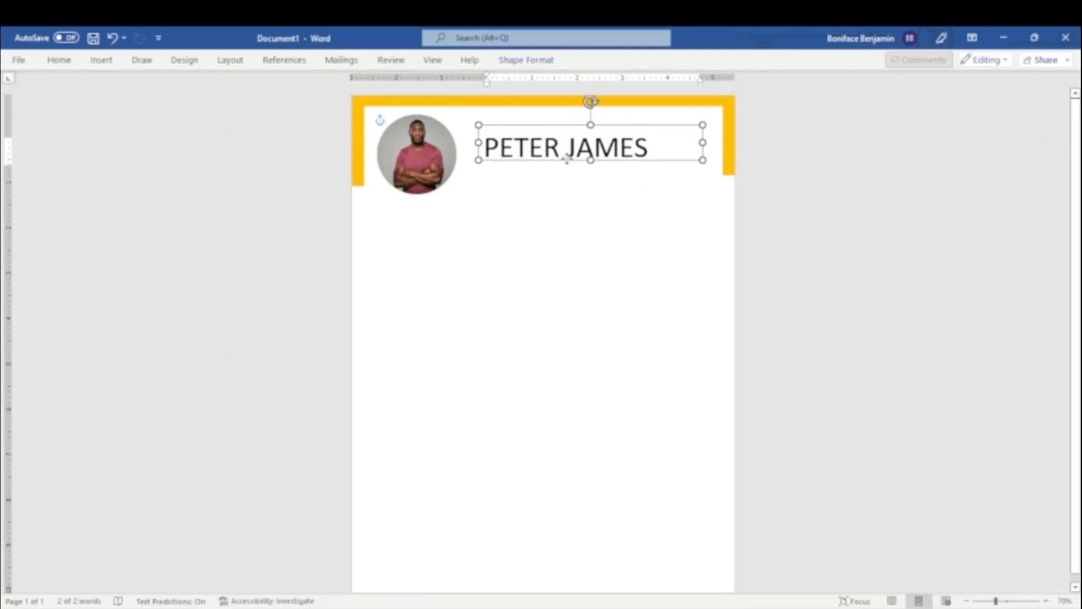
# Change the font of the name beside the photo to Adobe Garamond Pro Bold.
pyautogui.tripleClick(653, 149)
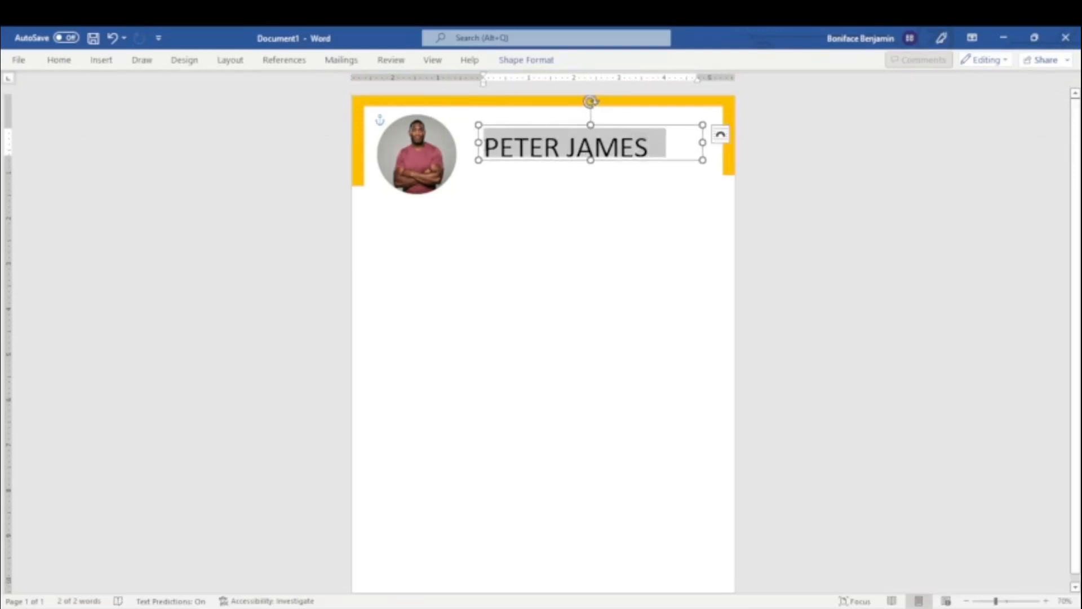
pyautogui.click(59, 60)
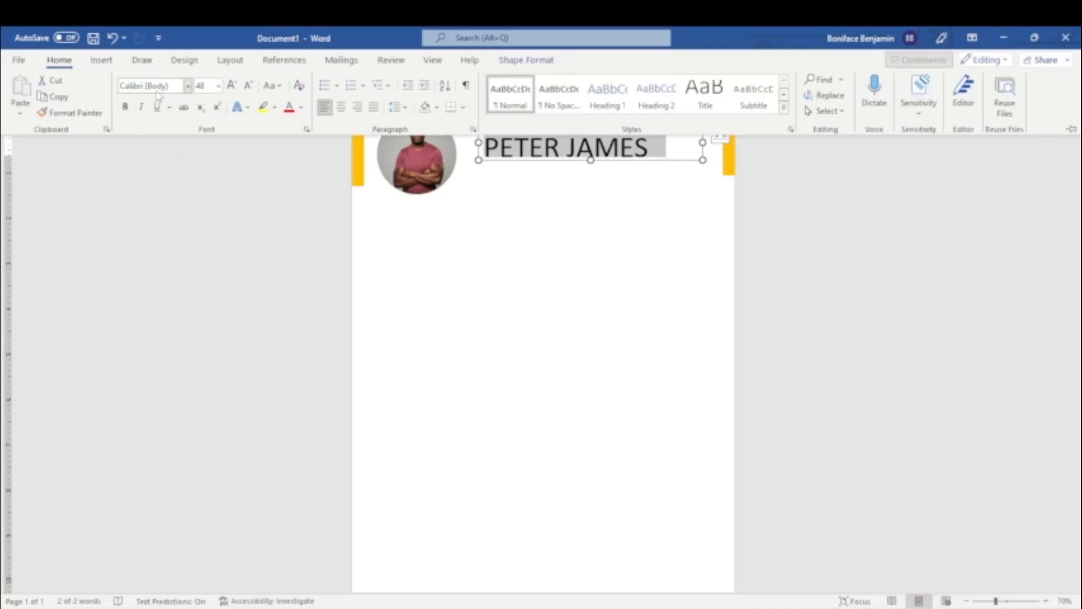
pyautogui.click(188, 85)
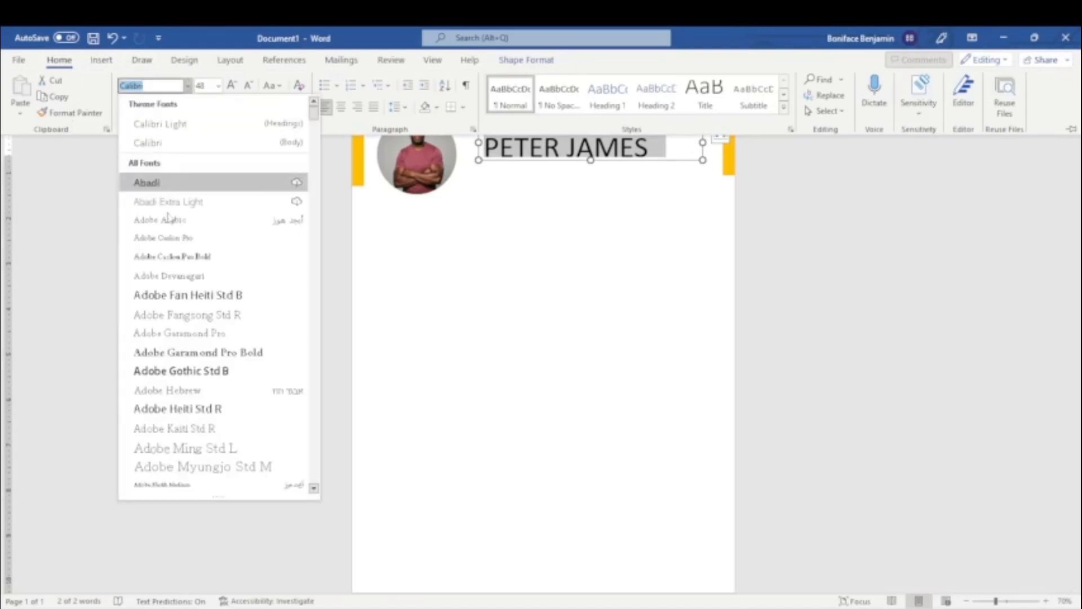
pyautogui.click(191, 352)
pyautogui.click(634, 206)
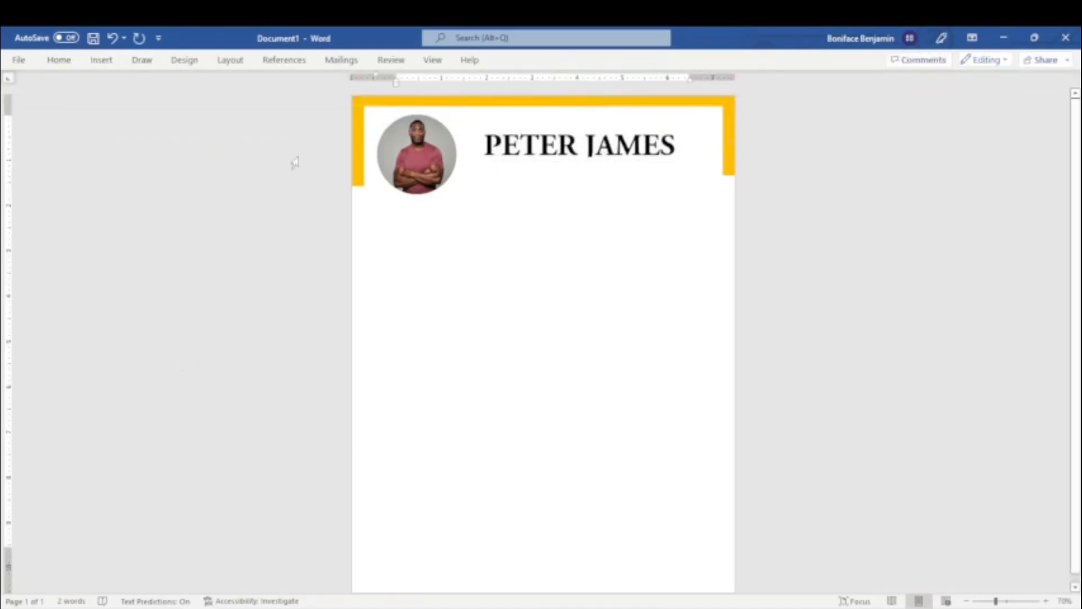
# Draw a text box about 0.34 by 3.25 inches directly below the name.
pyautogui.click(101, 60)
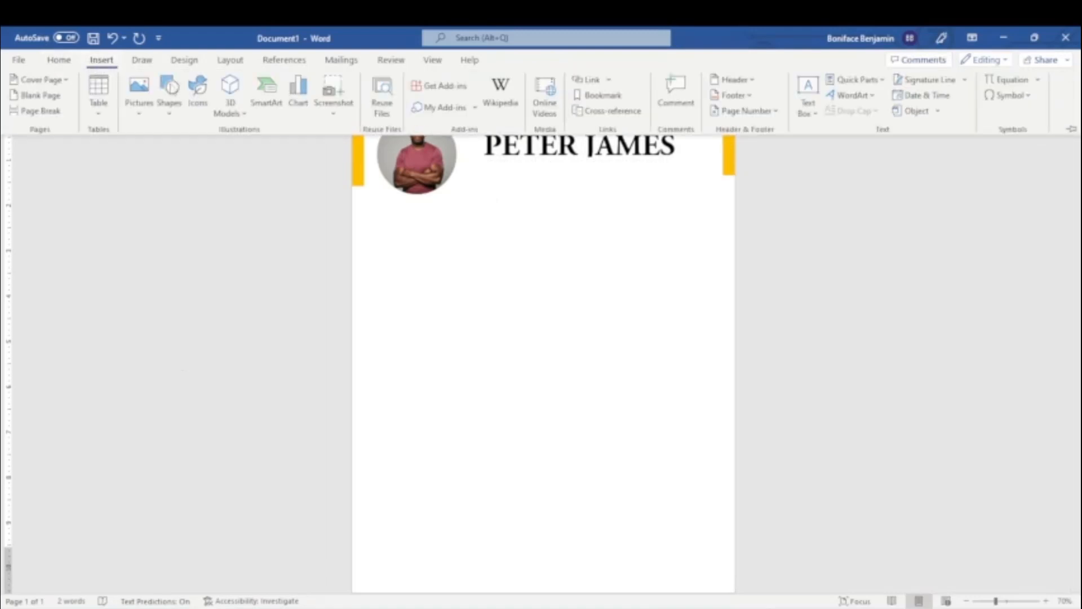
pyautogui.click(808, 110)
pyautogui.click(817, 536)
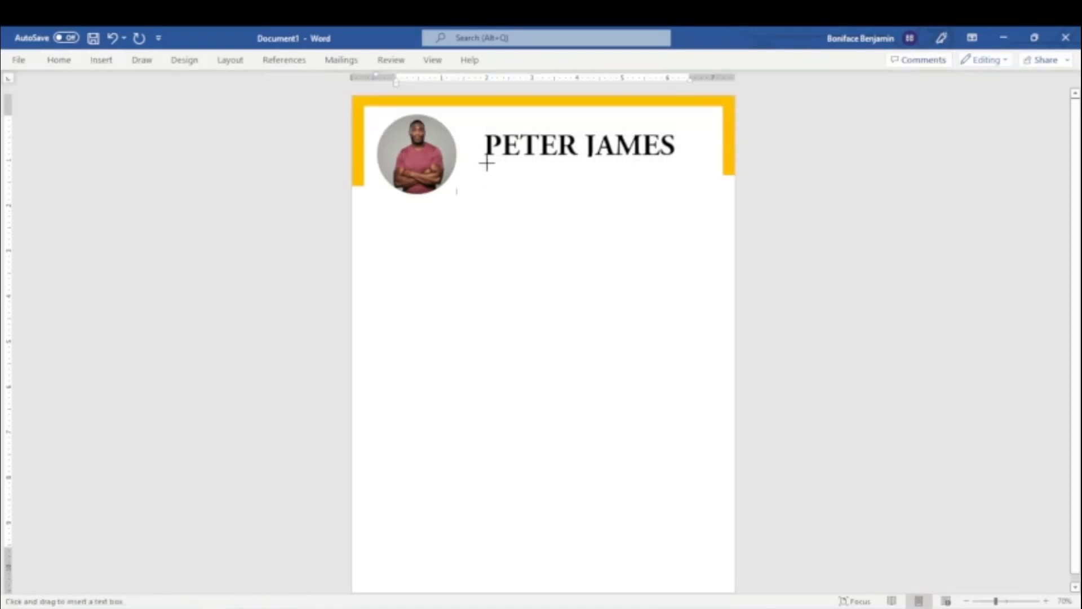
pyautogui.moveTo(486, 163); pyautogui.dragTo(634, 173)
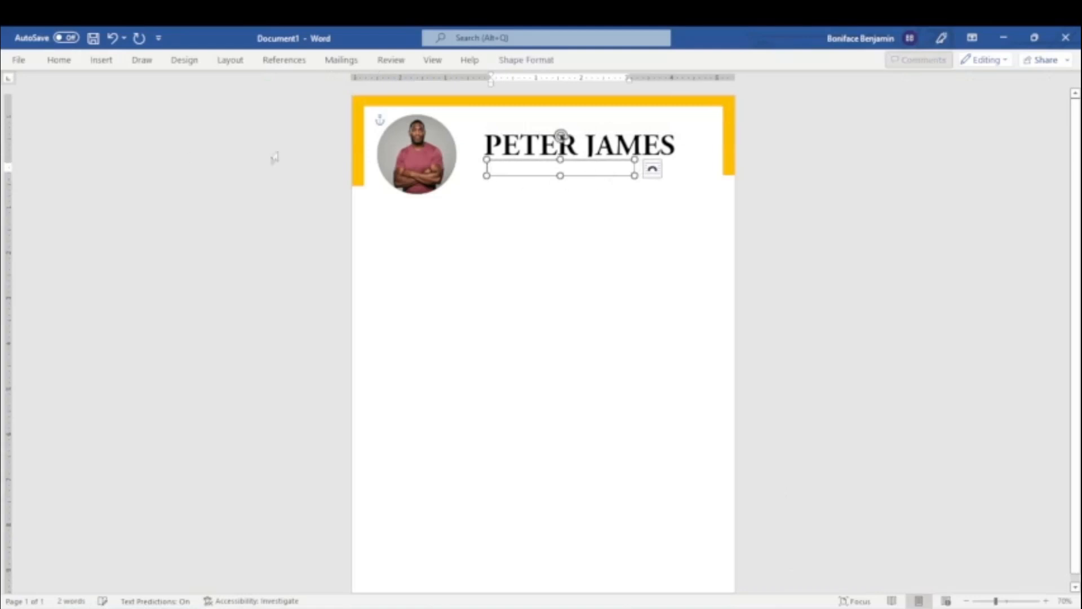
# Remove the fill and outline of the text box below the name.
pyautogui.click(518, 61)
pyautogui.click(345, 82)
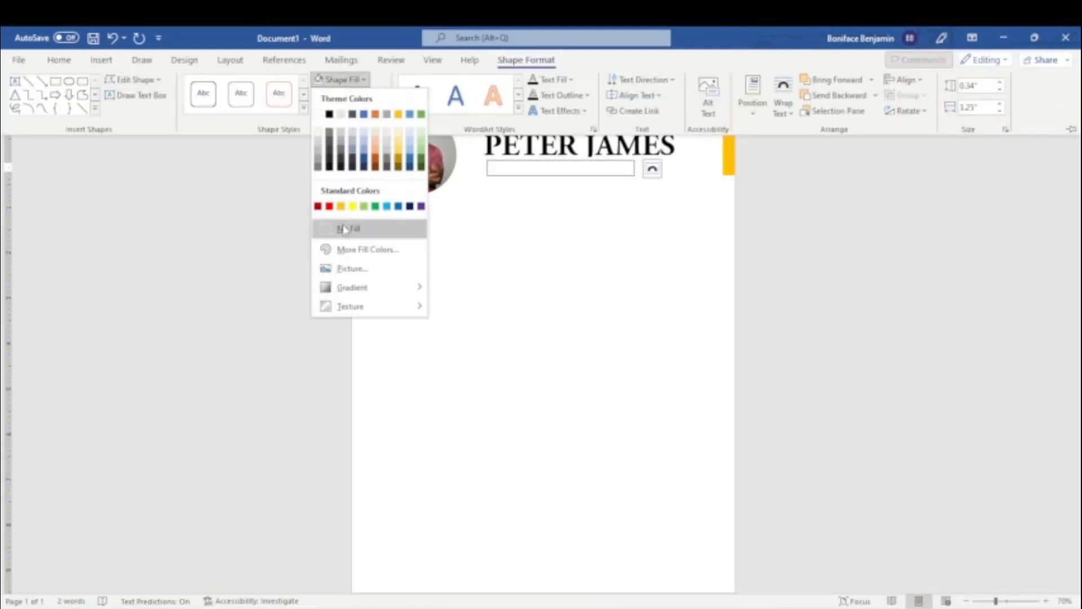
pyautogui.click(338, 229)
pyautogui.click(350, 95)
pyautogui.click(348, 244)
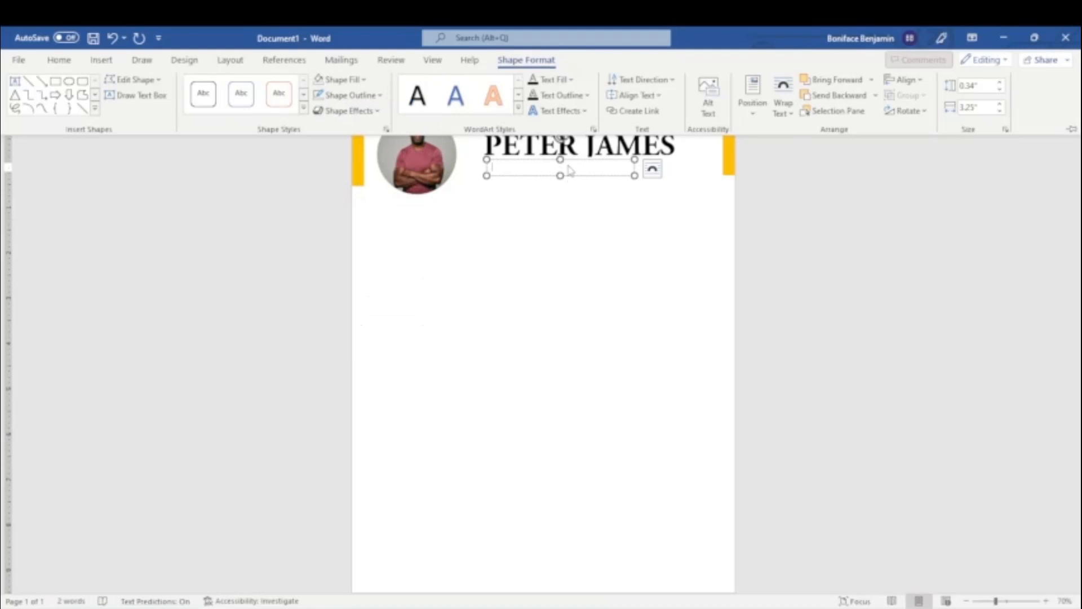
# Enter GRAPHICS DESIGNER in the text box below the name and set its font size to 16.
pyautogui.click(569, 170)
pyautogui.write('GRAPHICS DESIGNER')
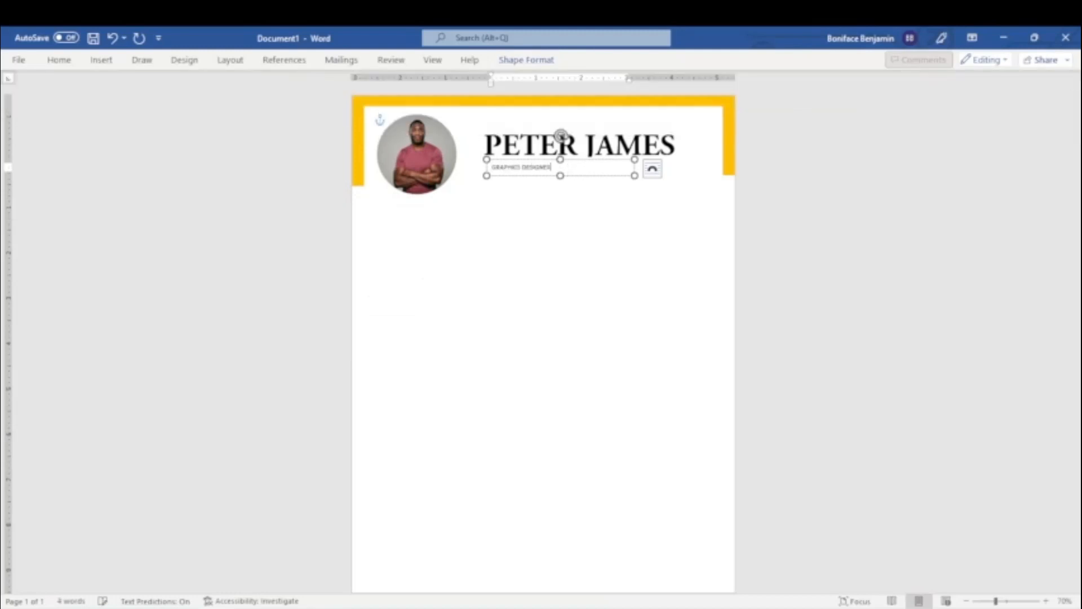
pyautogui.moveTo(562, 170); pyautogui.dragTo(489, 168)
pyautogui.click(55, 61)
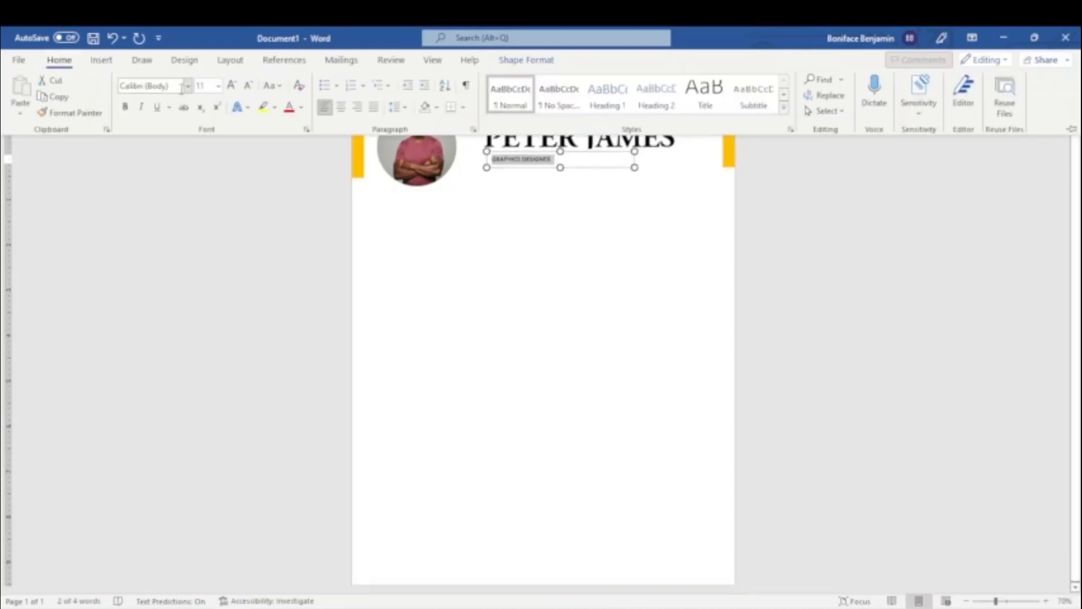
pyautogui.click(218, 85)
pyautogui.click(209, 194)
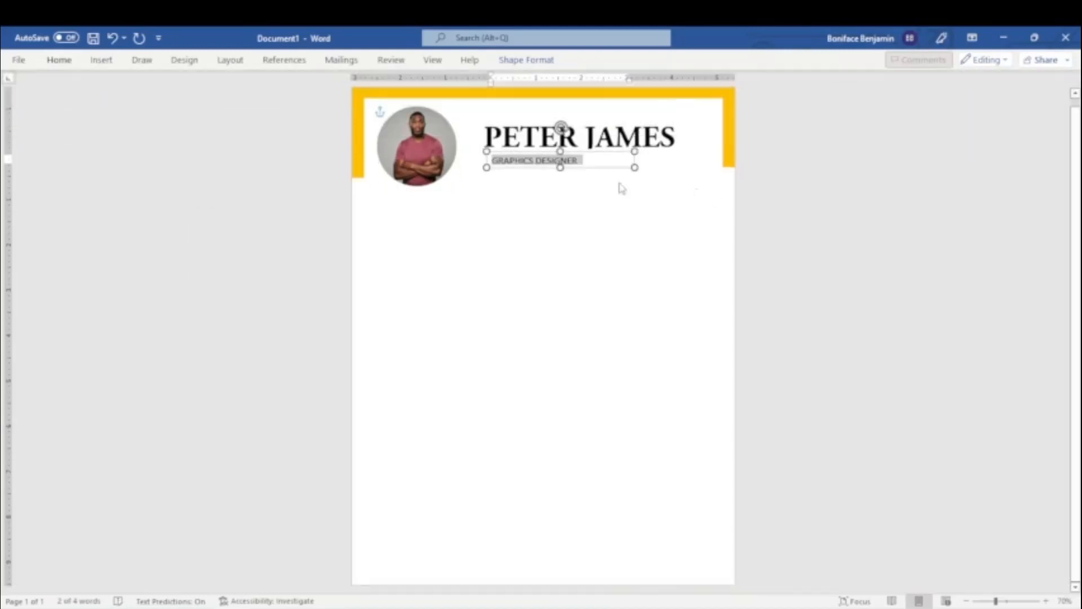
# Nudge the GRAPHICS DESIGNER text box up and slightly left so it sits closely under the name.
pyautogui.click(582, 168)
pyautogui.press('Up')
pyautogui.press('Up')
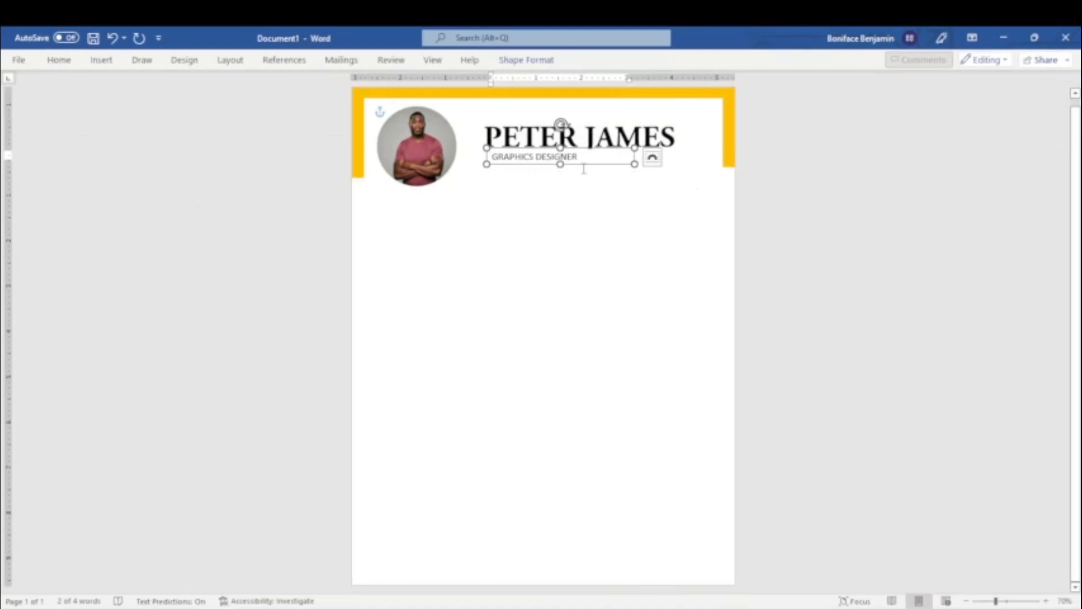
pyautogui.press('Left')
pyautogui.press('Left')
pyautogui.press('Up')
pyautogui.press('Up')
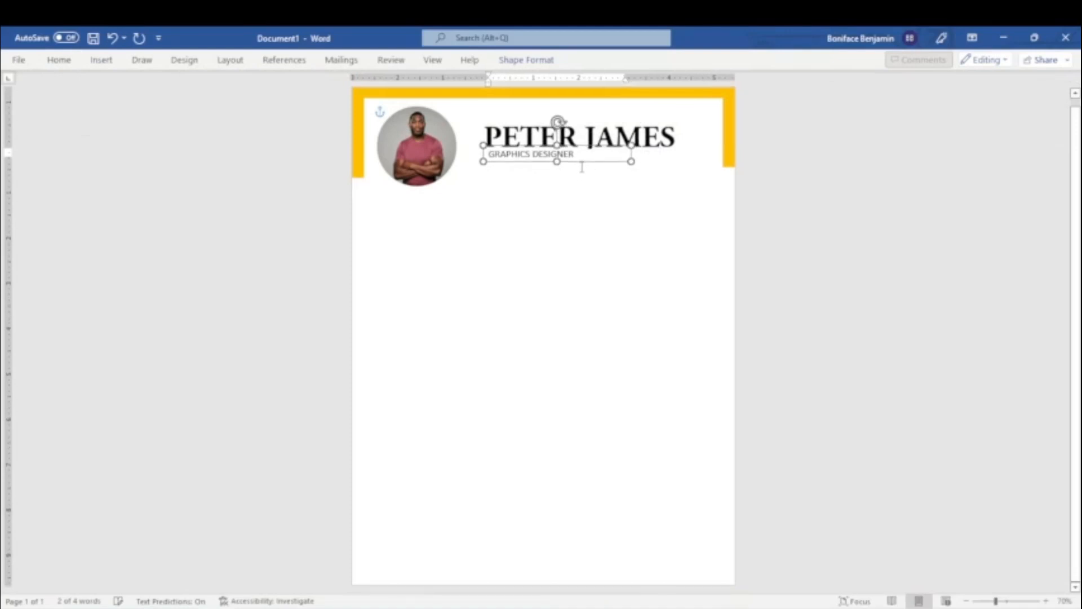
pyautogui.click(785, 231)
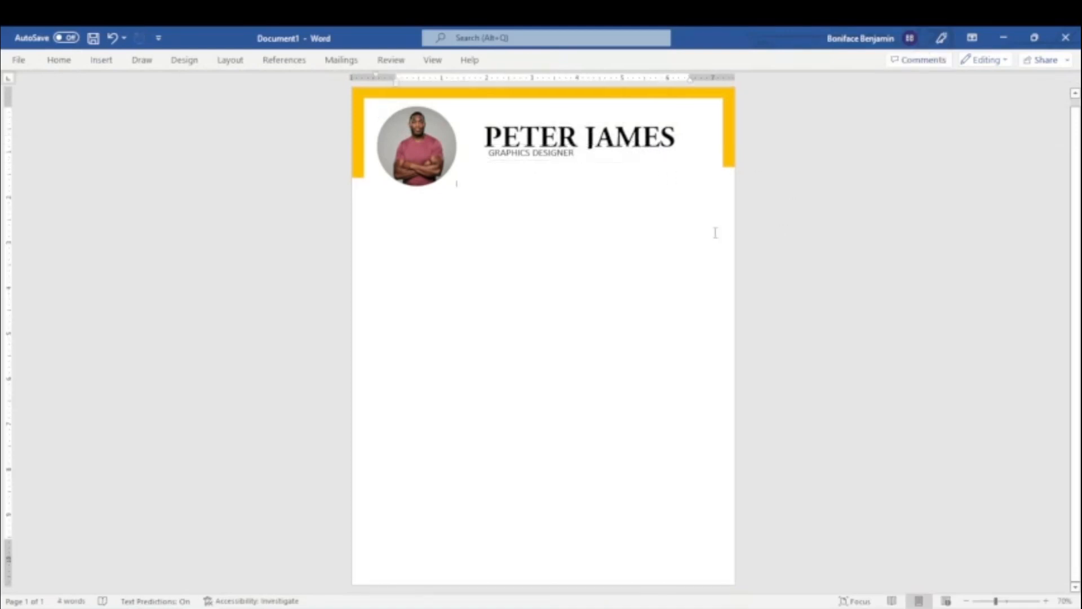
# Draw a tall rectangle about 8.63 by 2.45 inches below the photo and nudge it left near the left bar.
pyautogui.click(102, 59)
pyautogui.click(169, 93)
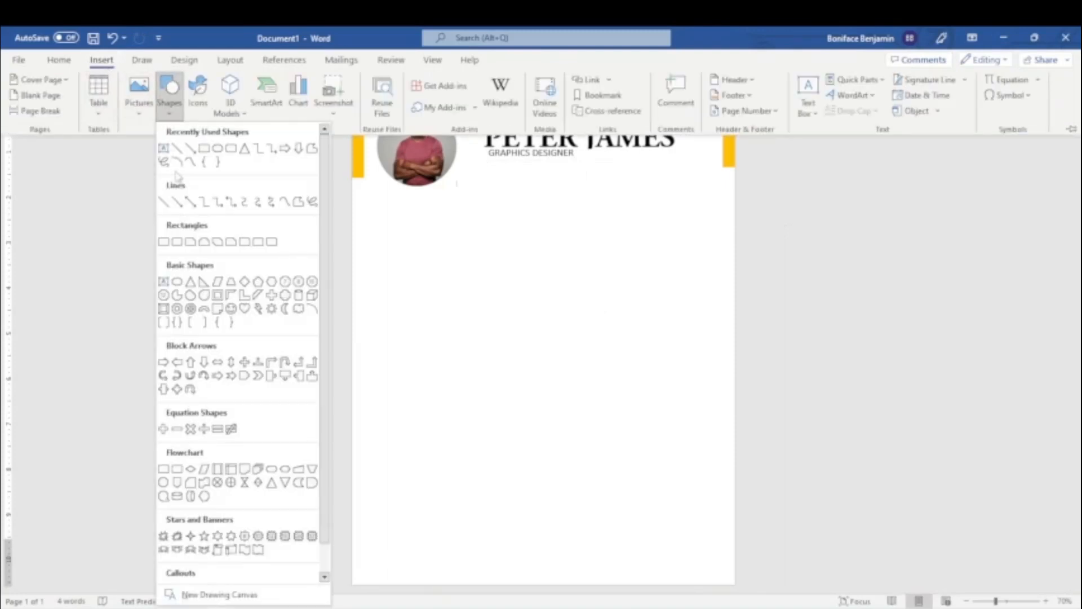
pyautogui.click(164, 242)
pyautogui.moveTo(372, 187); pyautogui.dragTo(485, 577)
pyautogui.press('Down')
pyautogui.press('Left')
pyautogui.press('Left')
pyautogui.press('Left')
pyautogui.press('Left')
pyautogui.press('Left')
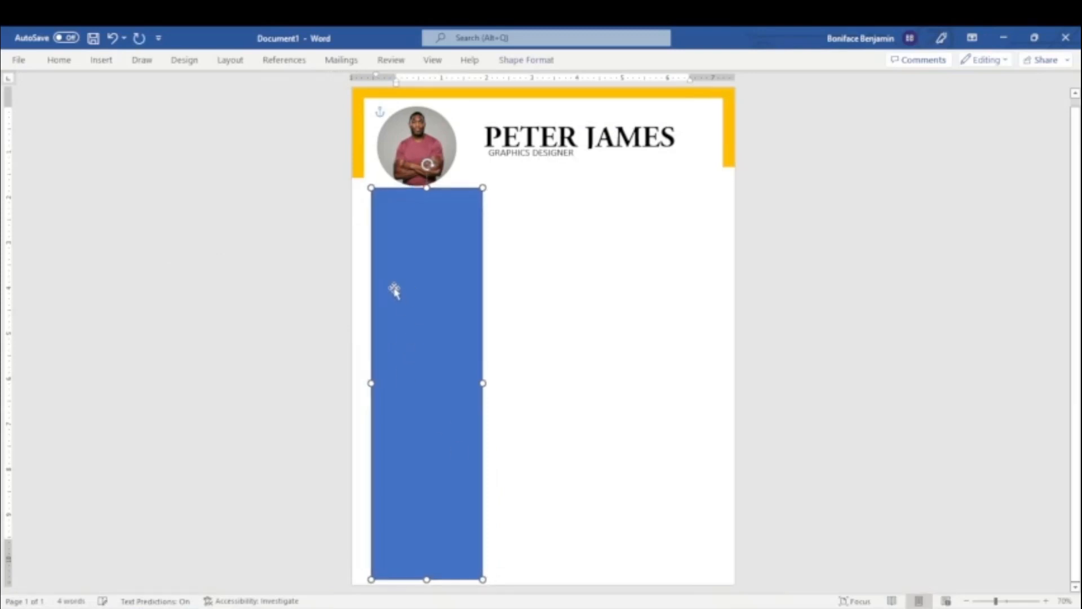
# Fill the tall rectangle with a near-black theme shade and remove its outline.
pyautogui.click(525, 60)
pyautogui.click(363, 80)
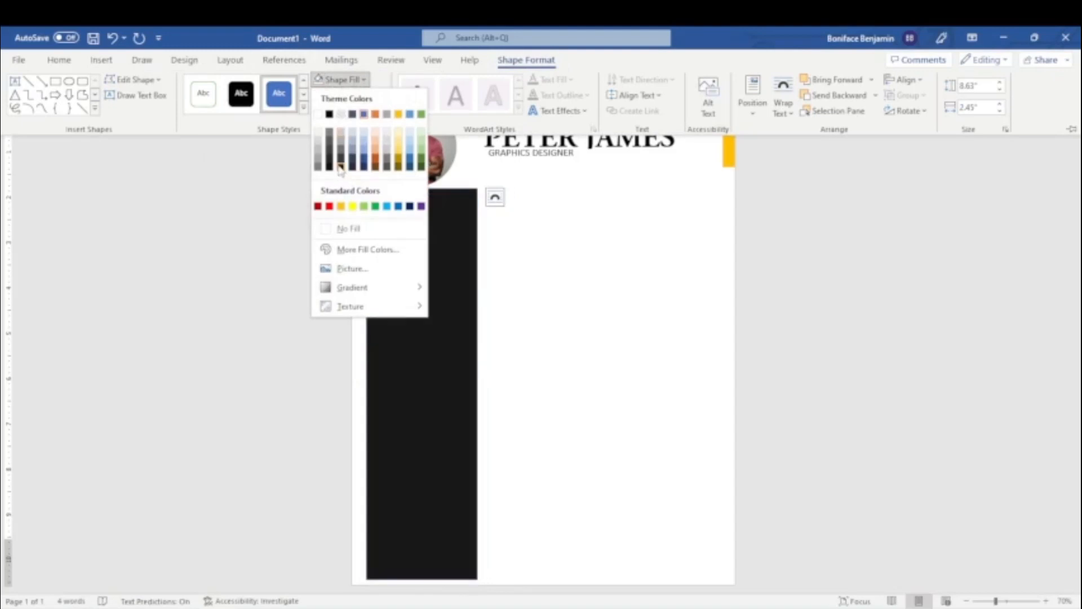
pyautogui.click(333, 160)
pyautogui.click(346, 94)
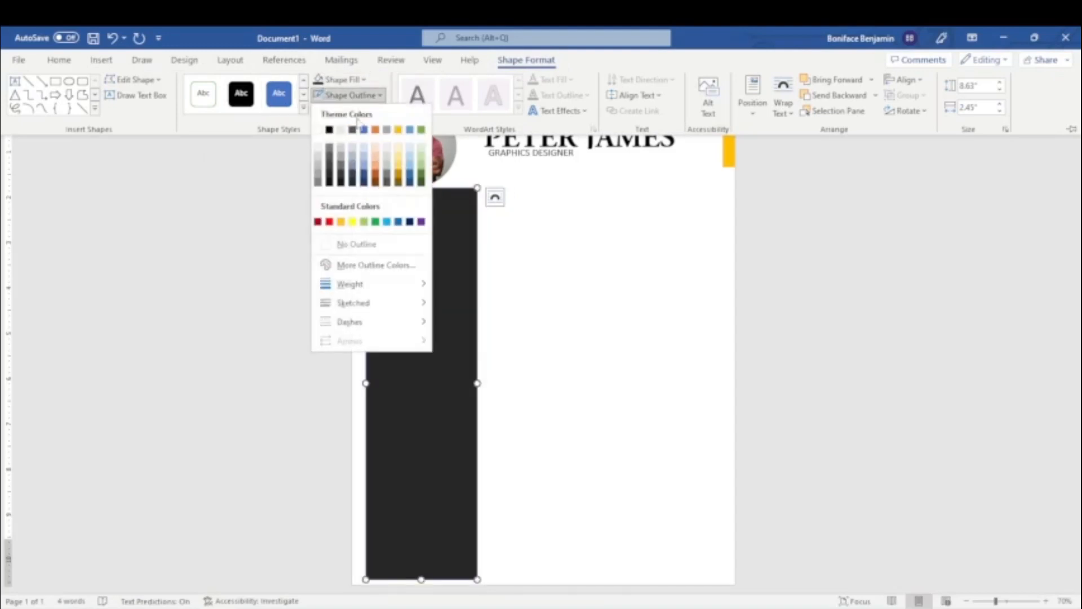
pyautogui.click(355, 242)
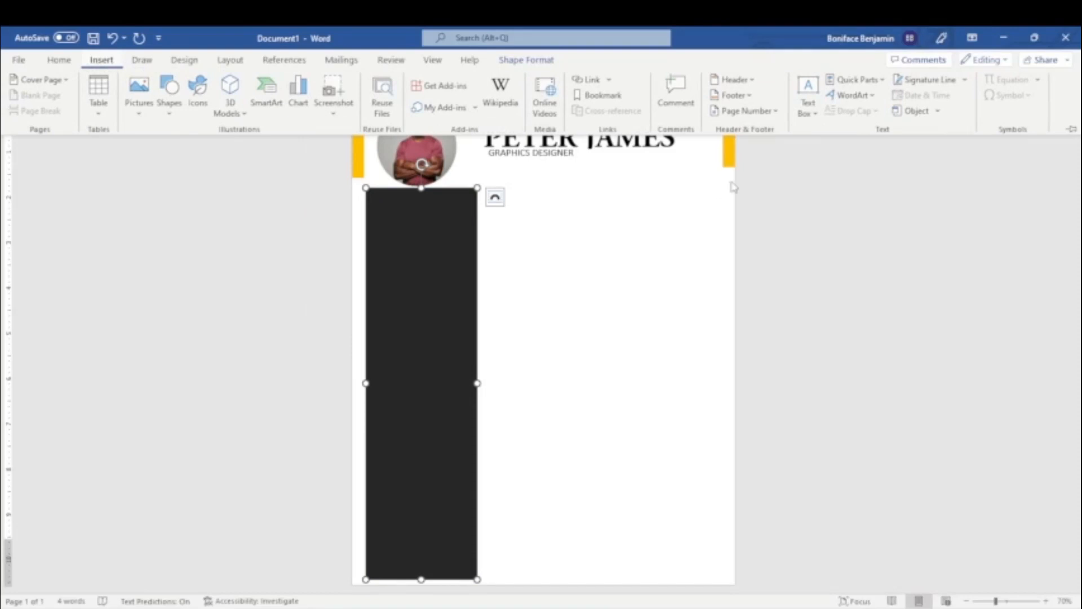
# Draw a text box about 0.36 by 1.81 inches at the top of the dark rectangle.
pyautogui.click(807, 93)
pyautogui.click(840, 534)
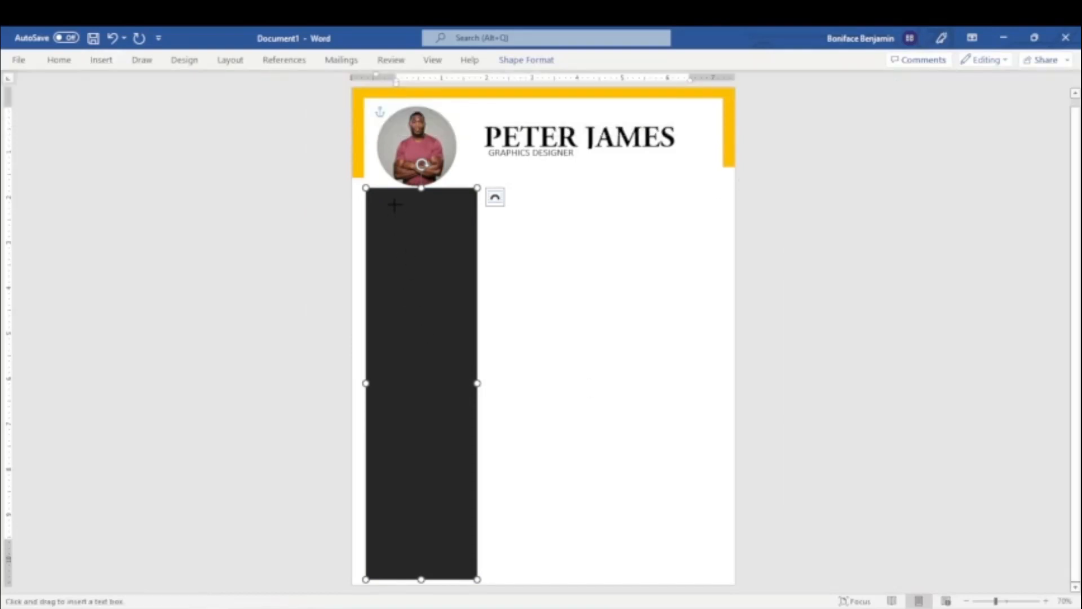
pyautogui.moveTo(388, 196); pyautogui.dragTo(470, 213)
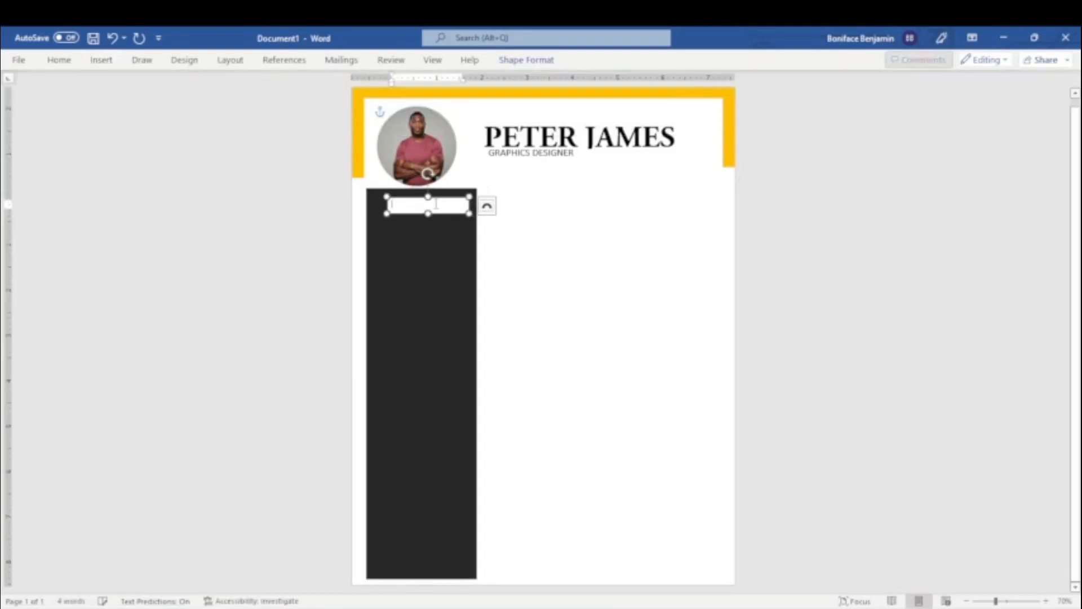
# Remove the fill and outline of the text box on the dark rectangle.
pyautogui.click(526, 59)
pyautogui.click(349, 81)
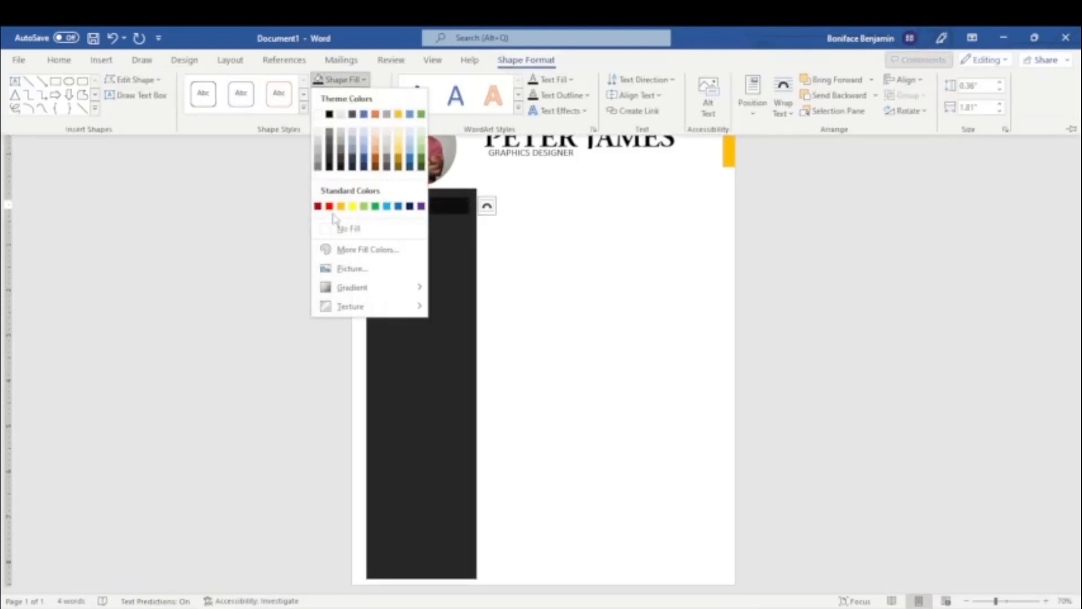
pyautogui.click(347, 228)
pyautogui.click(346, 95)
pyautogui.click(362, 245)
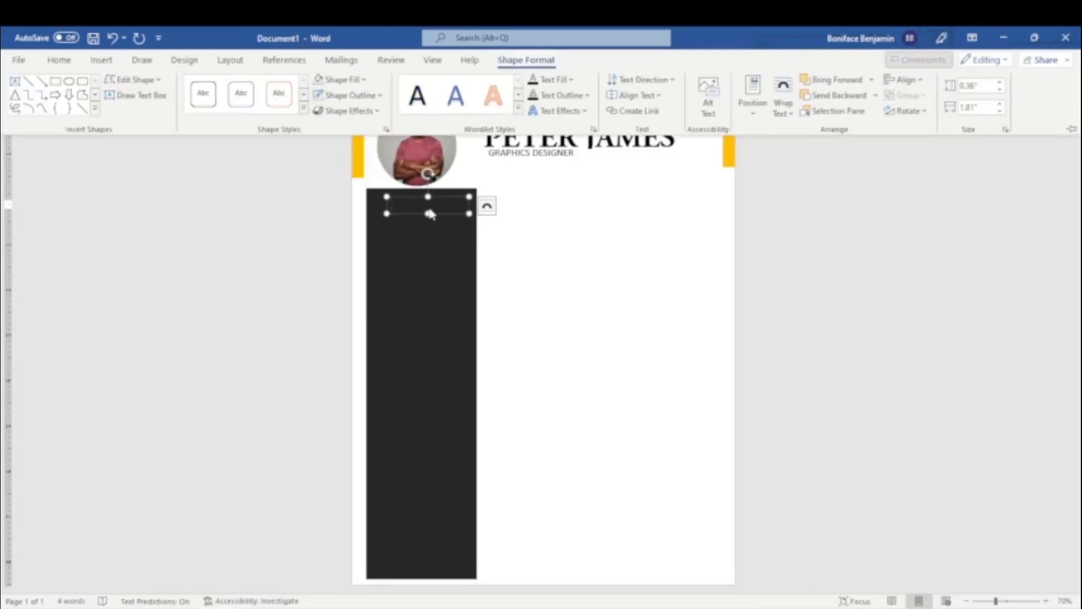
# Enter the heading CONTACTS in capitals in the text box on the dark rectangle.
pyautogui.write('con')
pyautogui.hotkey('ctrl', 'a')
pyautogui.write('C')
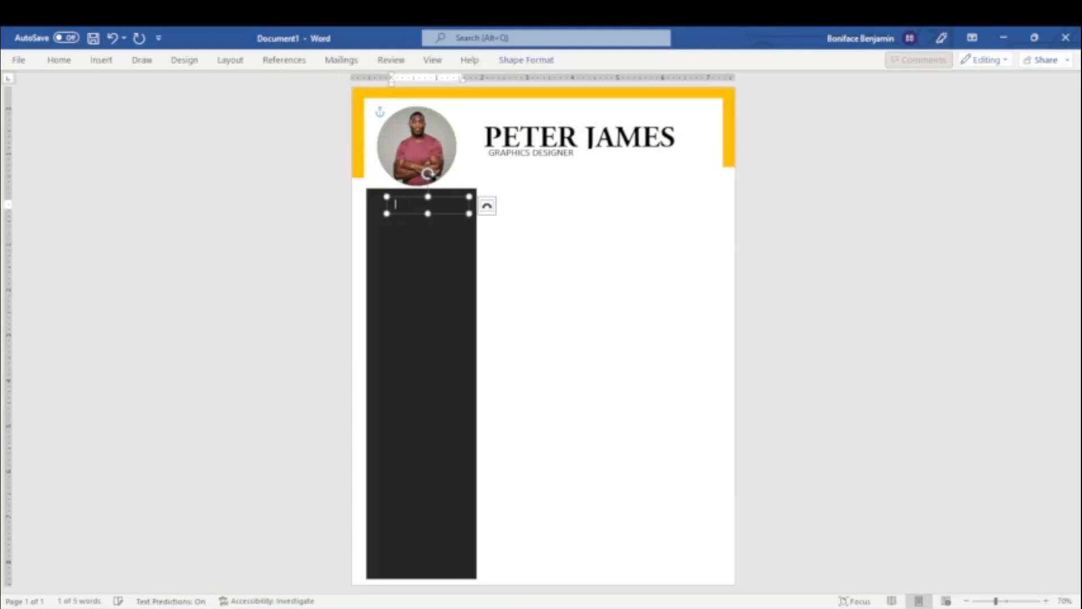
pyautogui.write('ONTACTS')
# Color the CONTACTS heading yellow.
pyautogui.hotkey('ctrl', 'a')
pyautogui.click(59, 60)
pyautogui.click(302, 108)
pyautogui.click(313, 257)
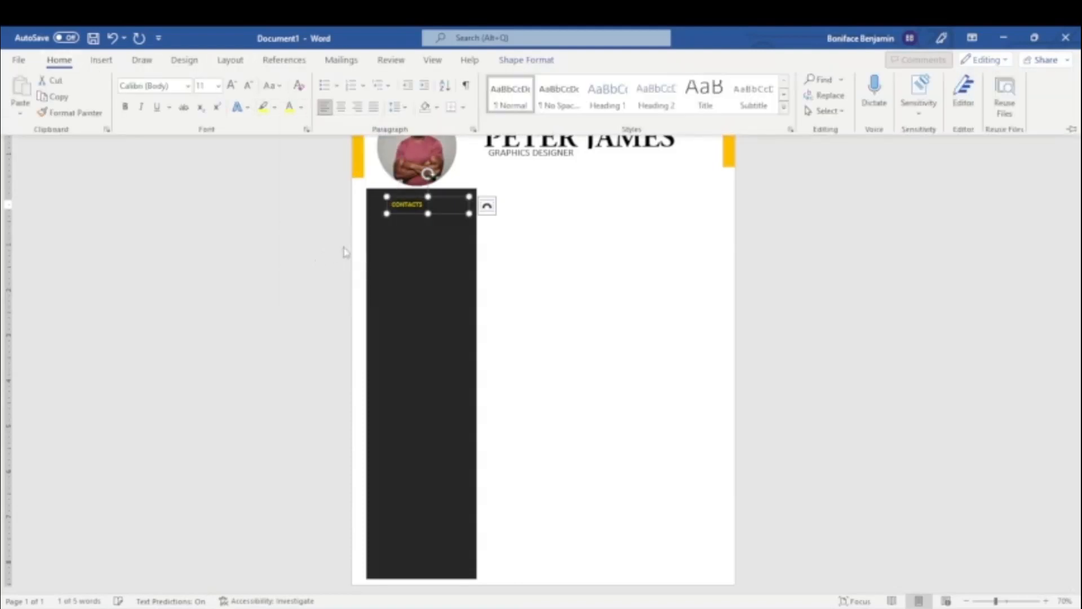
# Set the CONTACTS heading to 20 pt and make its text box taller to show the whole text.
pyautogui.click(218, 85)
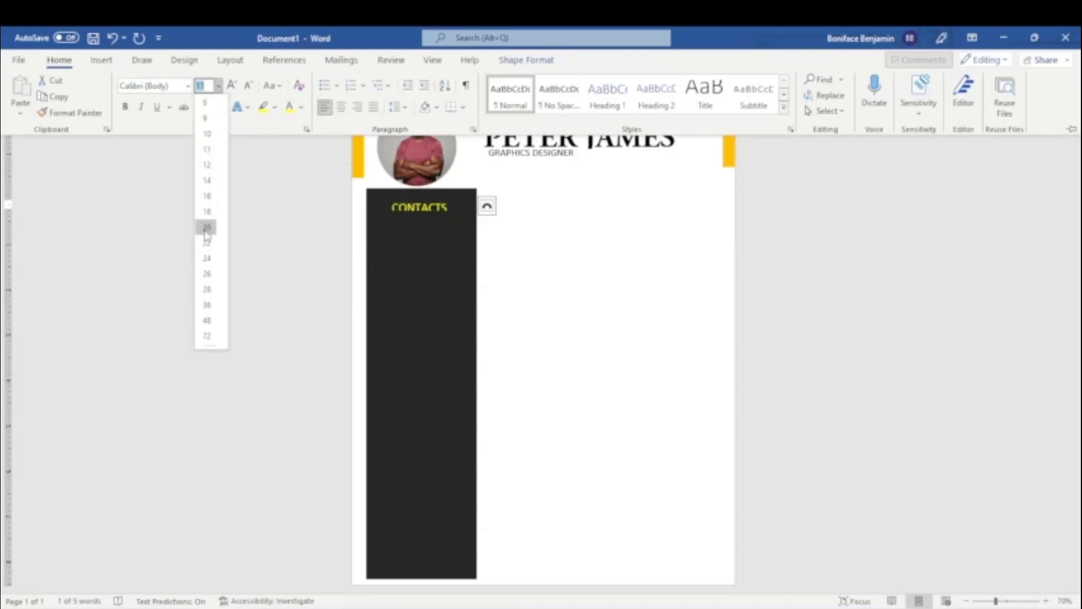
pyautogui.click(206, 227)
pyautogui.click(427, 211)
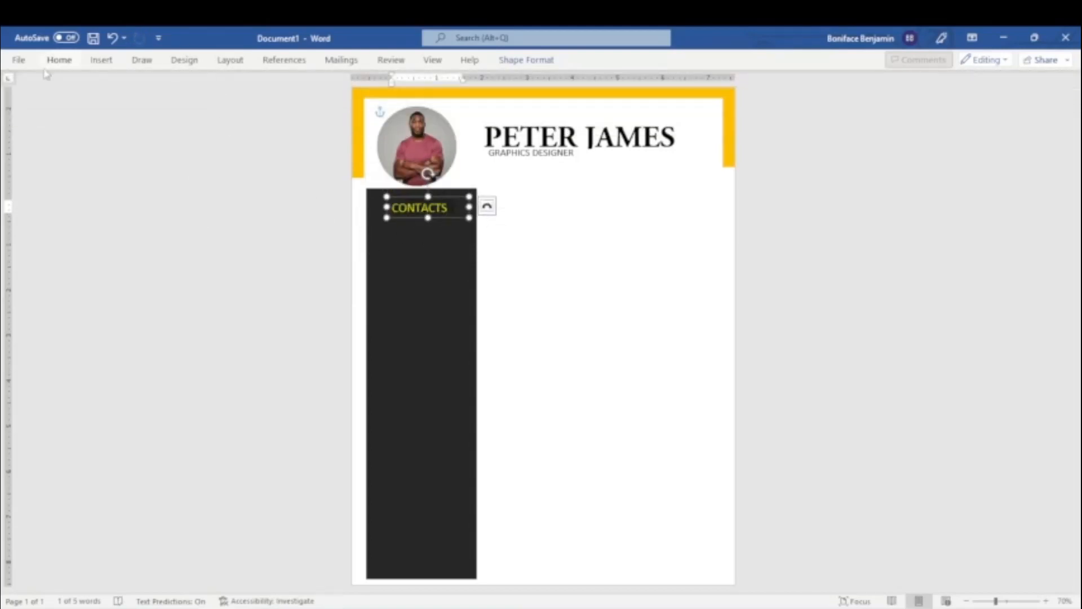
# Change the CONTACTS heading color to the orange used for the page's top border.
pyautogui.click(59, 59)
pyautogui.click(301, 108)
pyautogui.click(312, 251)
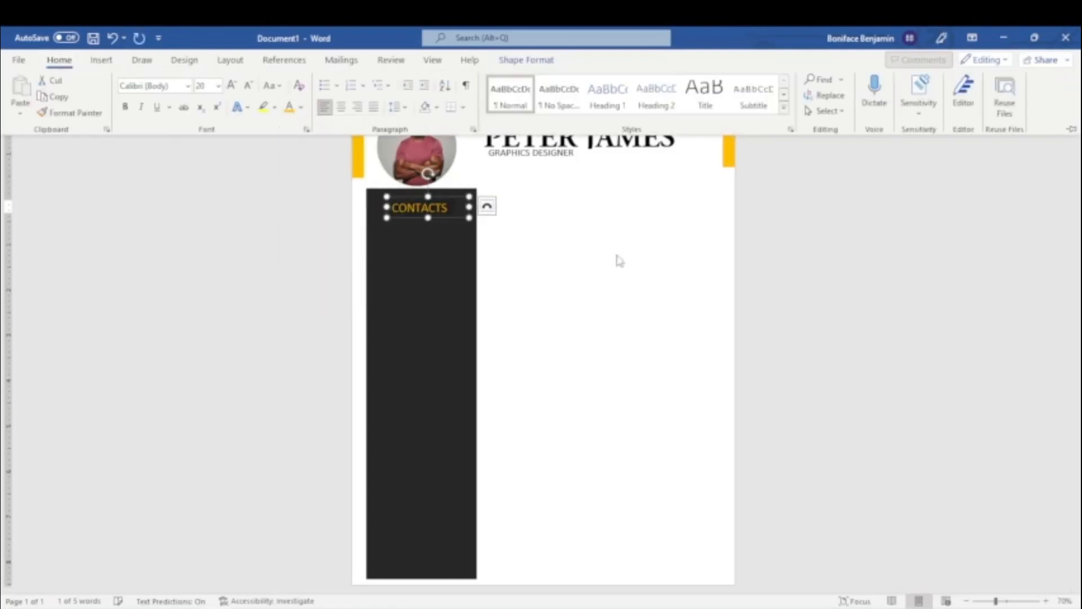
pyautogui.click(445, 211)
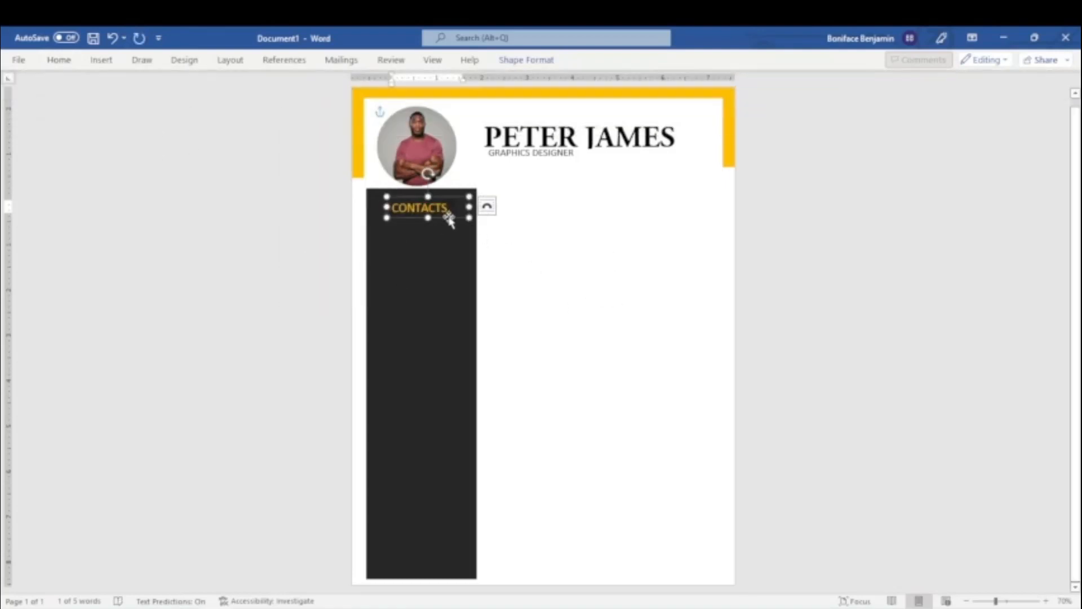
# Shift the CONTACTS text box slightly left within the dark rectangle.
pyautogui.moveTo(450, 220); pyautogui.dragTo(447, 219)
pyautogui.click(102, 61)
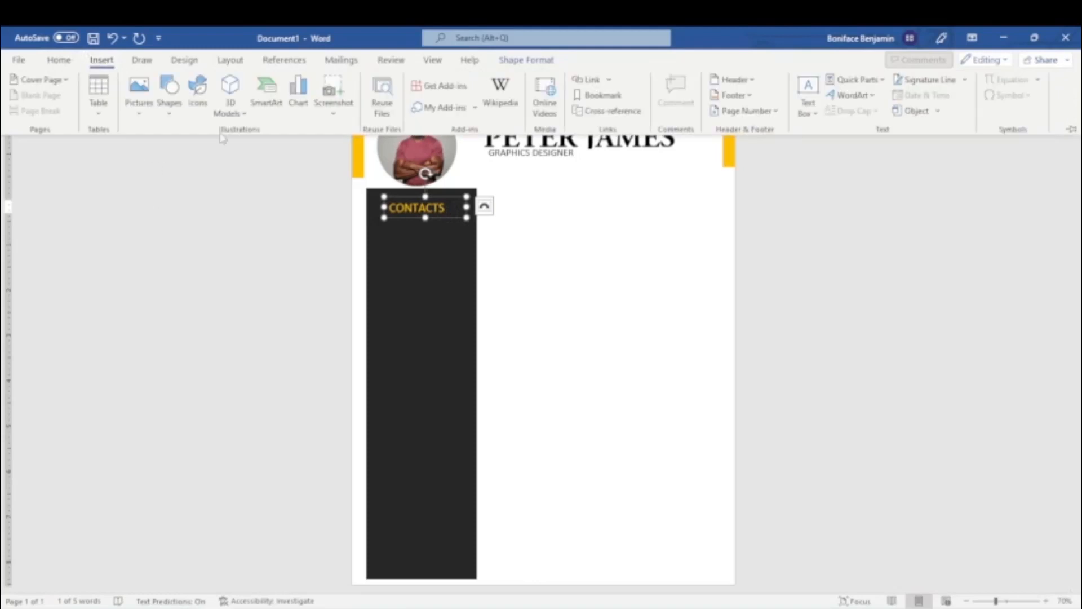
pyautogui.click(169, 102)
pyautogui.click(174, 205)
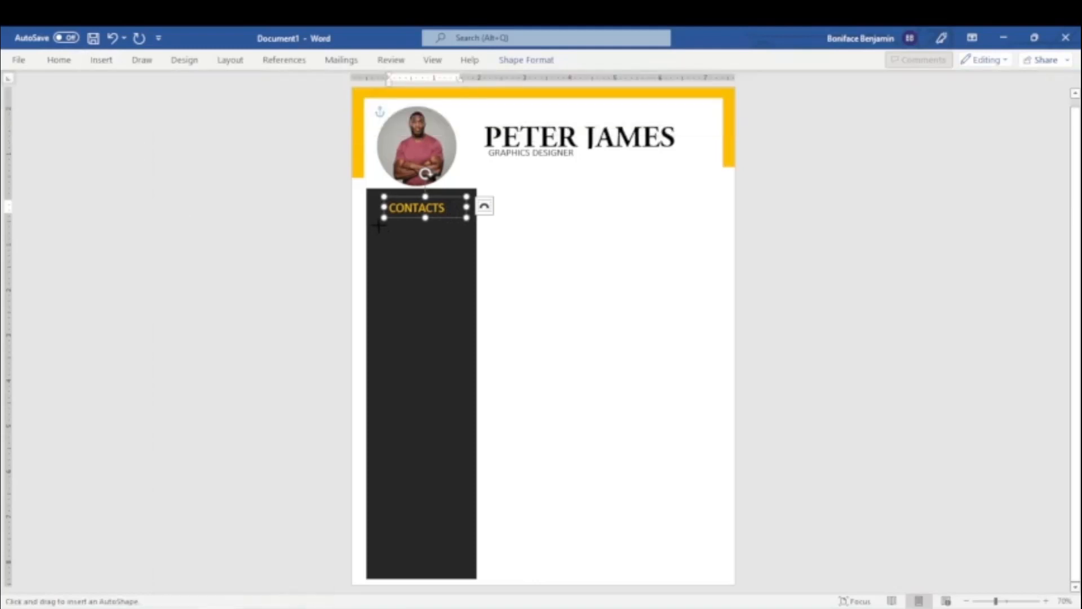
pyautogui.moveTo(379, 224); pyautogui.dragTo(423, 270)
pyautogui.press('Delete')
# Draw a straight horizontal line about 1.84" long directly beneath the CONTACTS heading.
pyautogui.click(98, 62)
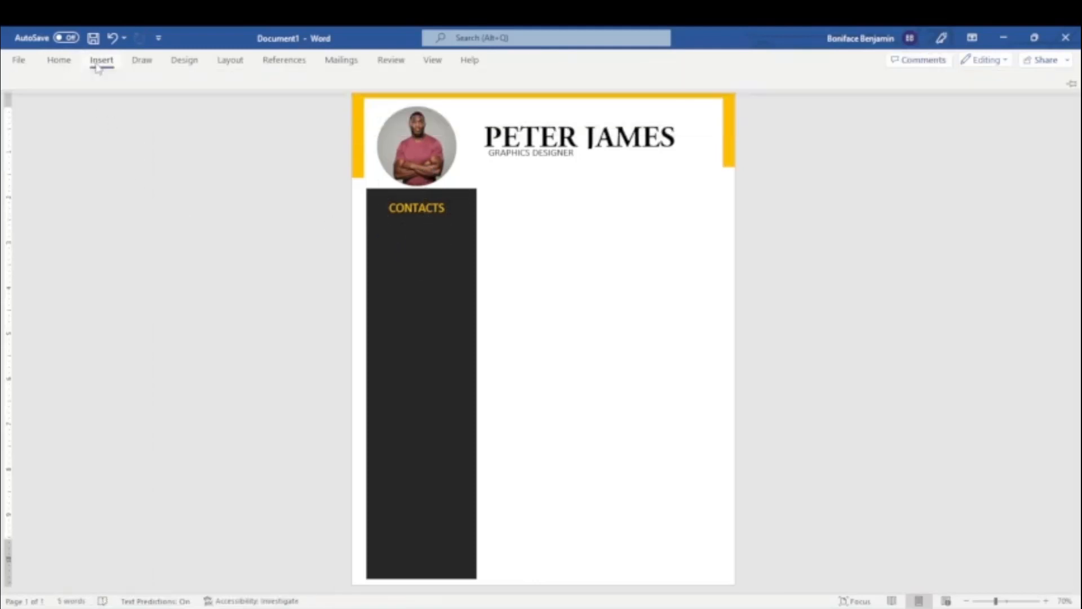
pyautogui.click(169, 97)
pyautogui.click(172, 204)
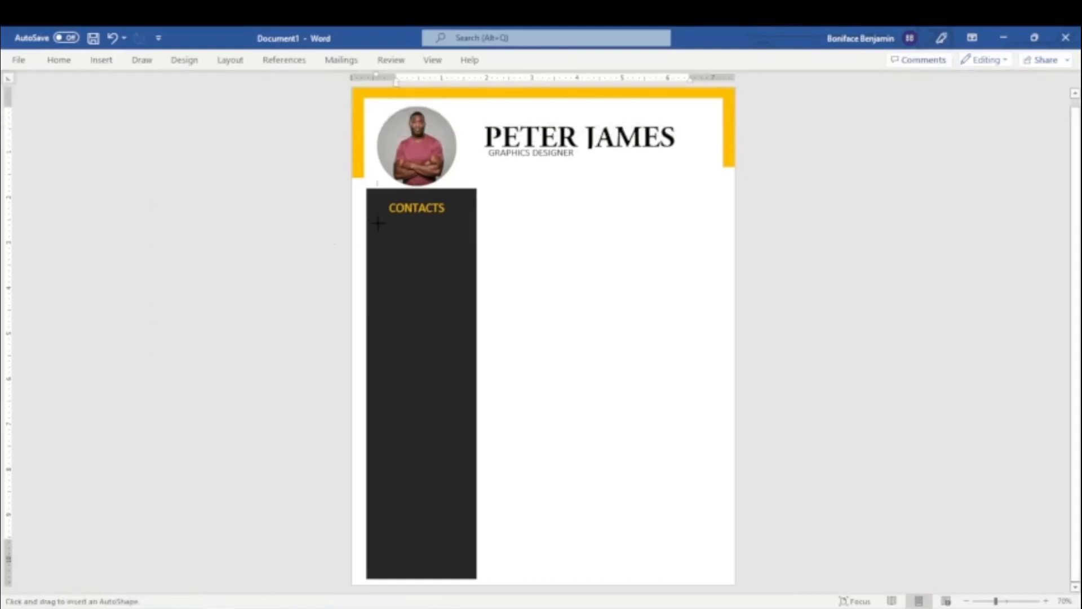
pyautogui.moveTo(378, 224); pyautogui.dragTo(461, 224)
# Give the line under CONTACTS an orange outline with 2¼ pt weight and nudge it slightly up.
pyautogui.click(526, 60)
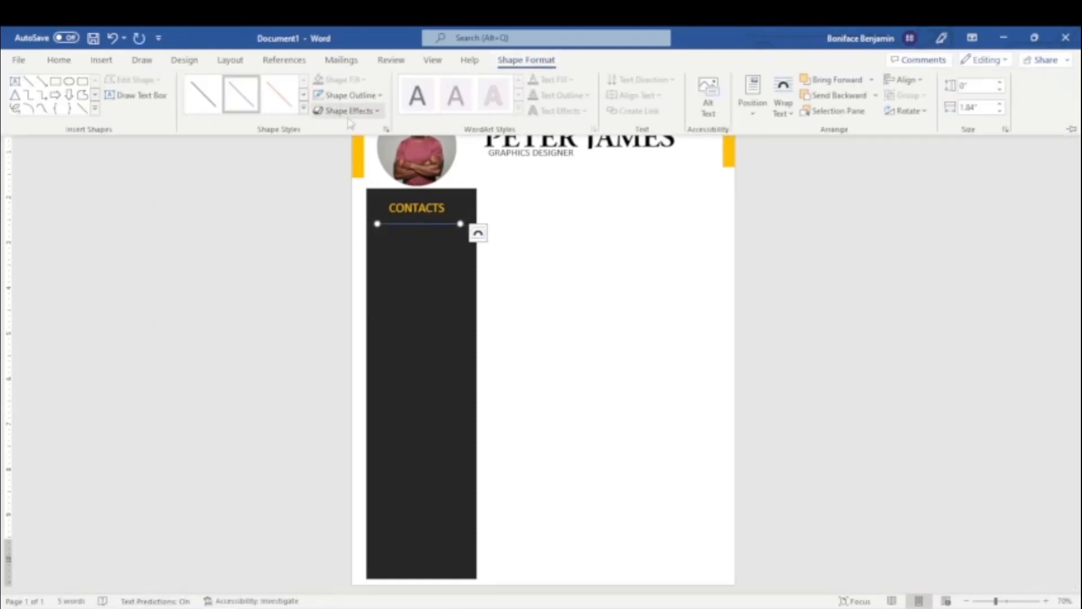
pyautogui.click(351, 95)
pyautogui.click(342, 221)
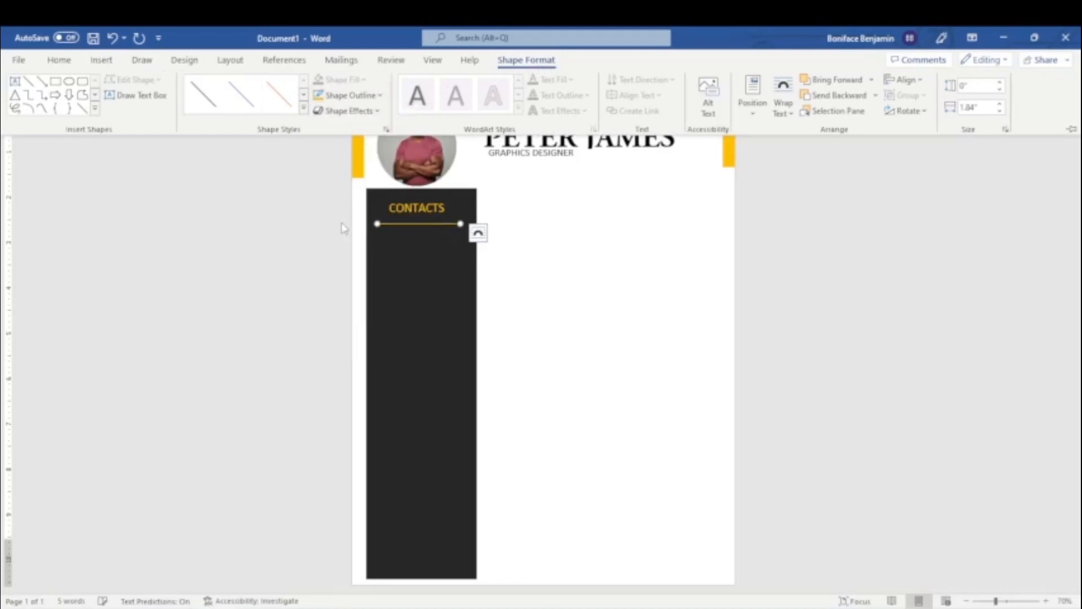
pyautogui.click(355, 96)
pyautogui.moveTo(350, 284)
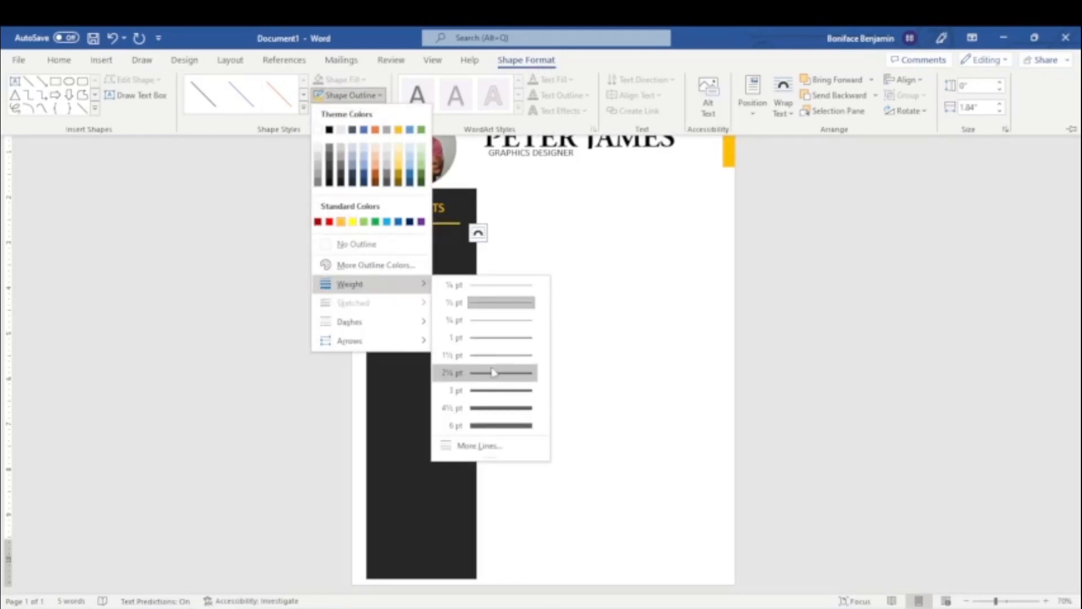
pyautogui.click(493, 372)
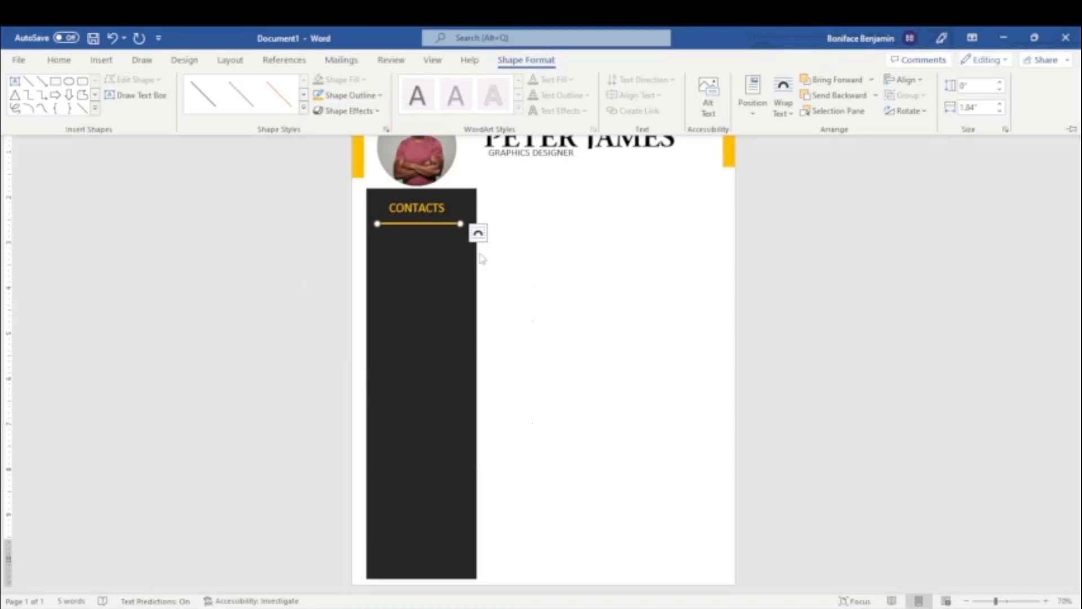
pyautogui.click(426, 225)
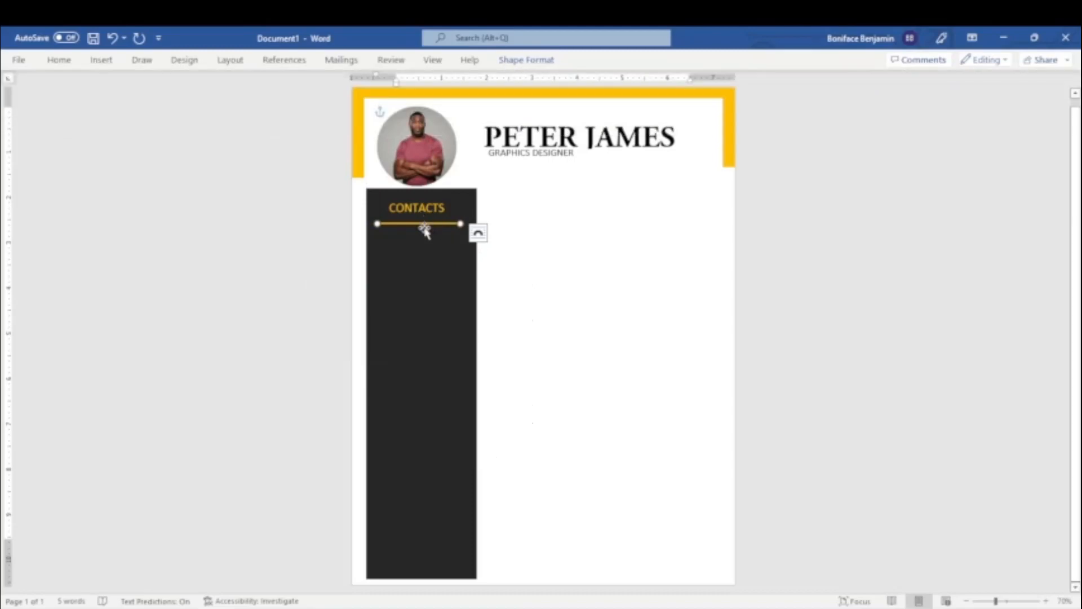
pyautogui.press('Up')
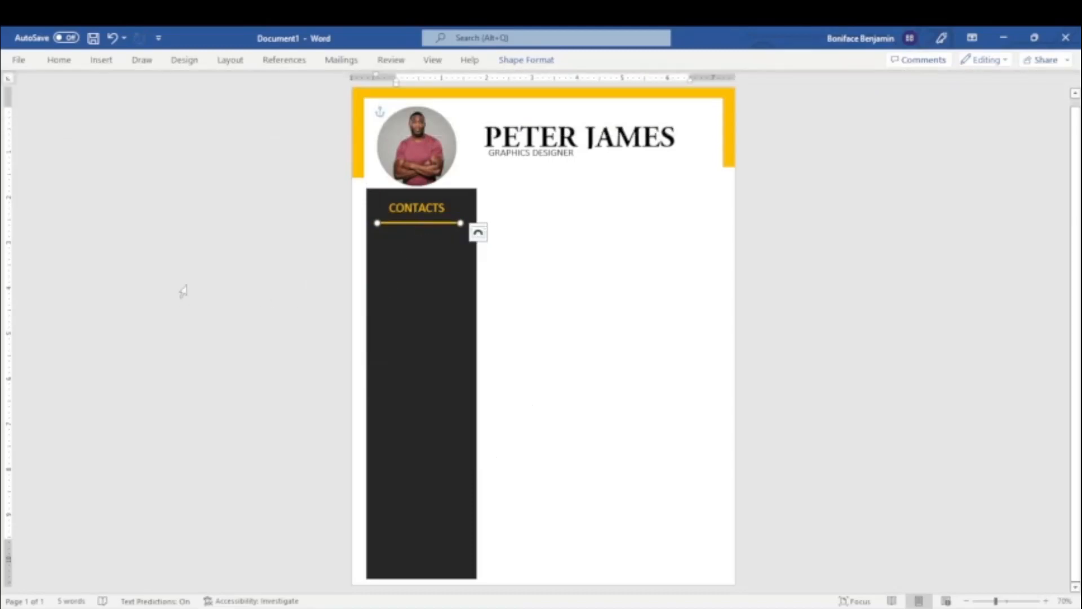
# Draw a text box about 1.45" wide and 0.18" high below the orange line, with no fill and no outline.
pyautogui.click(99, 60)
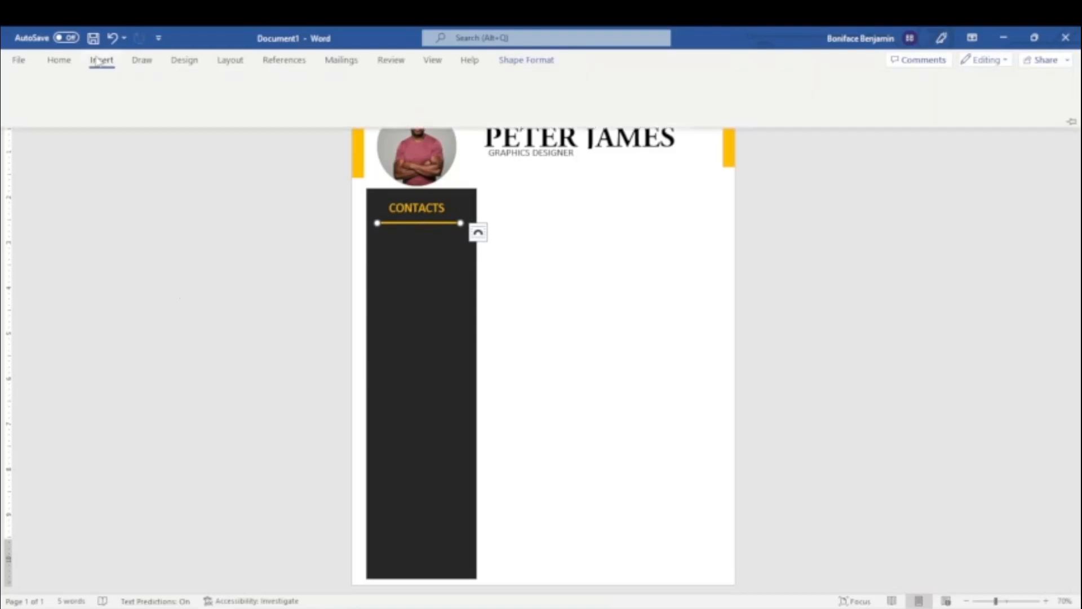
pyautogui.click(839, 536)
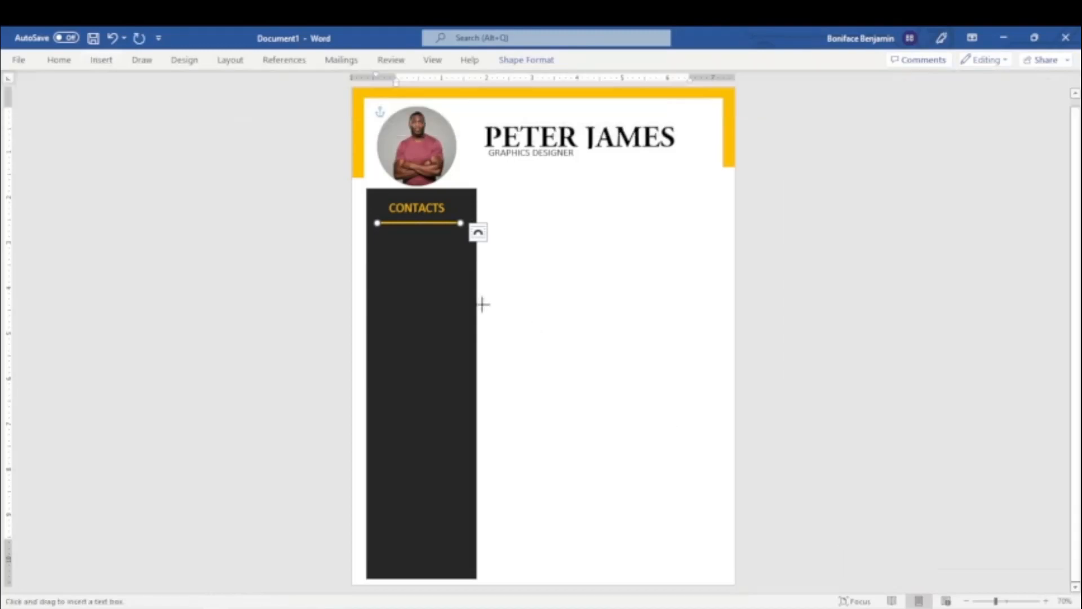
pyautogui.moveTo(406, 241); pyautogui.dragTo(472, 250)
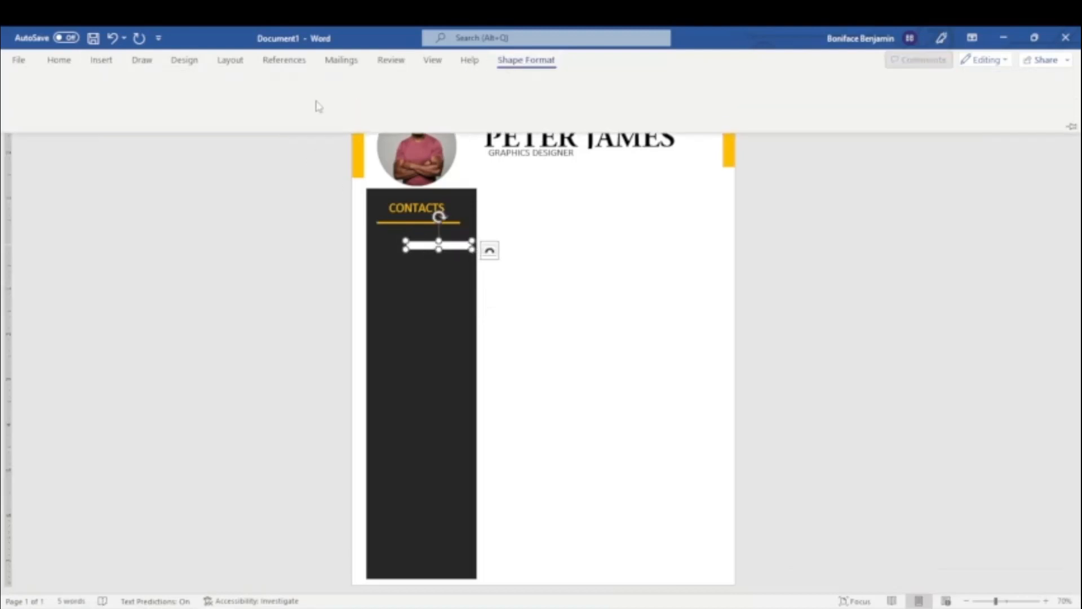
pyautogui.click(343, 79)
pyautogui.click(346, 227)
pyautogui.click(349, 95)
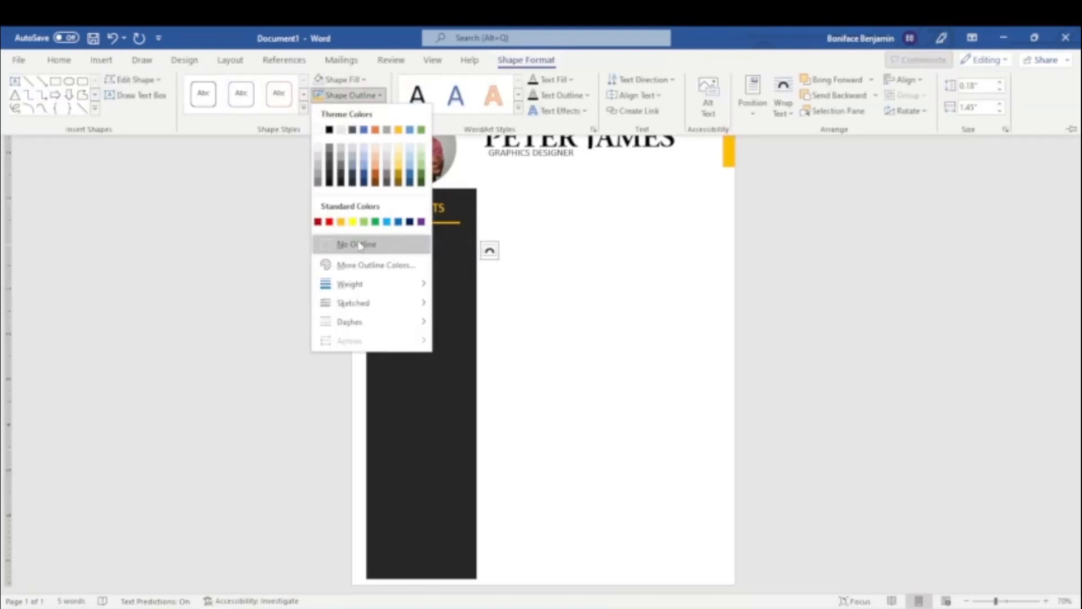
pyautogui.click(355, 244)
# Set the text in the new text box below the line to white at 18 pt.
pyautogui.click(420, 241)
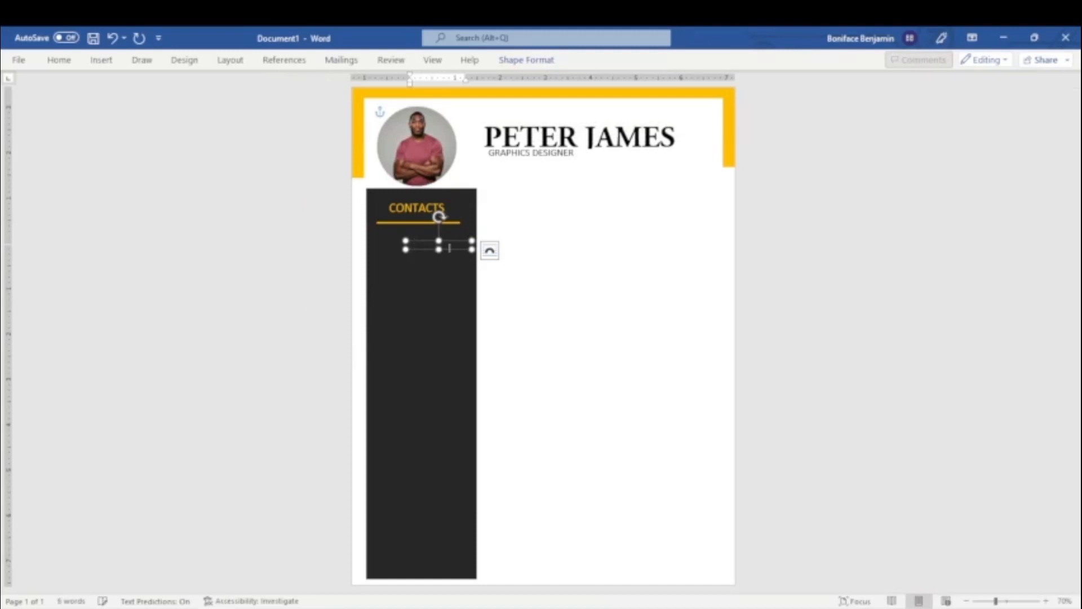
pyautogui.click(59, 60)
pyautogui.click(301, 107)
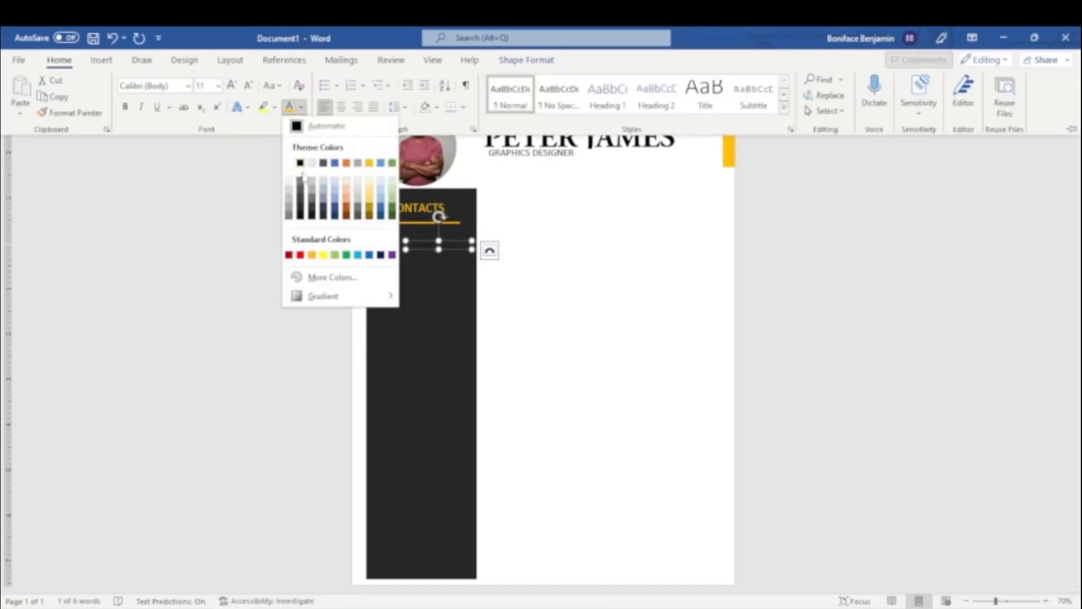
pyautogui.click(288, 163)
pyautogui.click(219, 86)
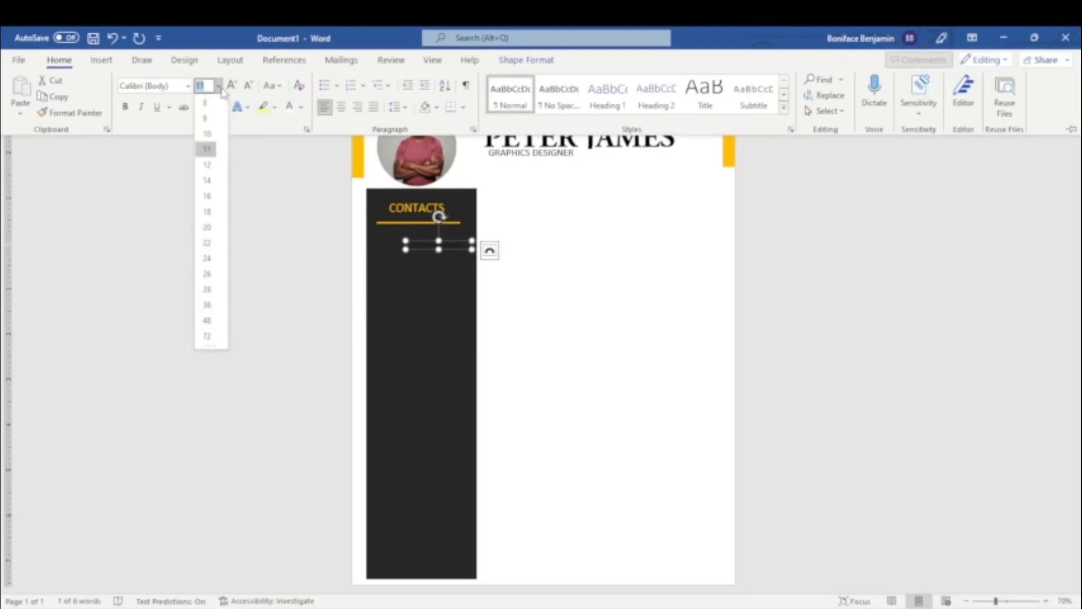
pyautogui.click(207, 212)
# Enter the contact's phone number in a taller text box and place a copy of the box directly below it.
pyautogui.click(439, 252)
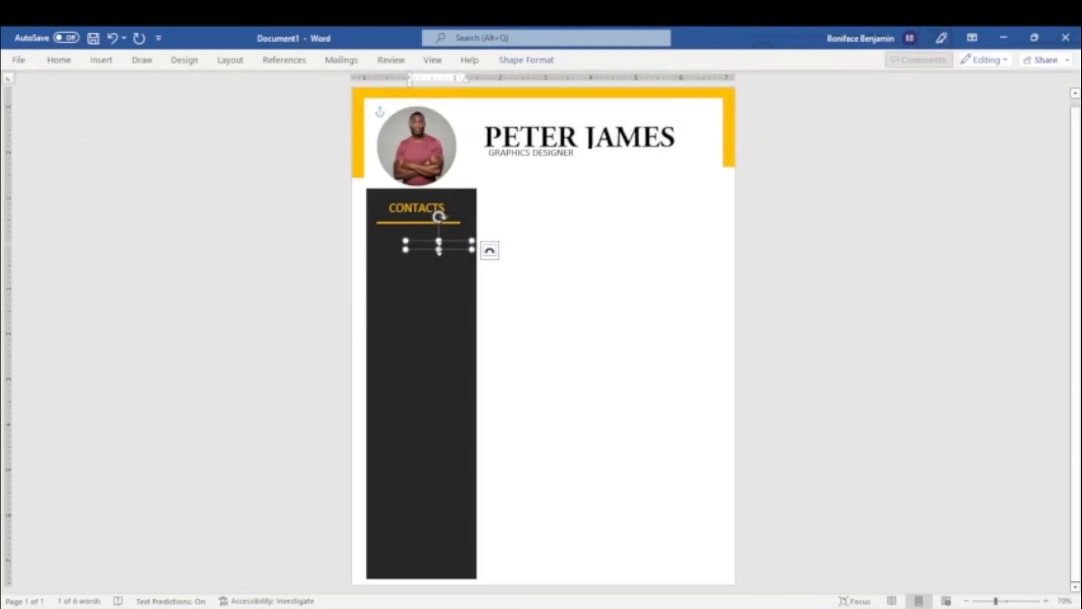
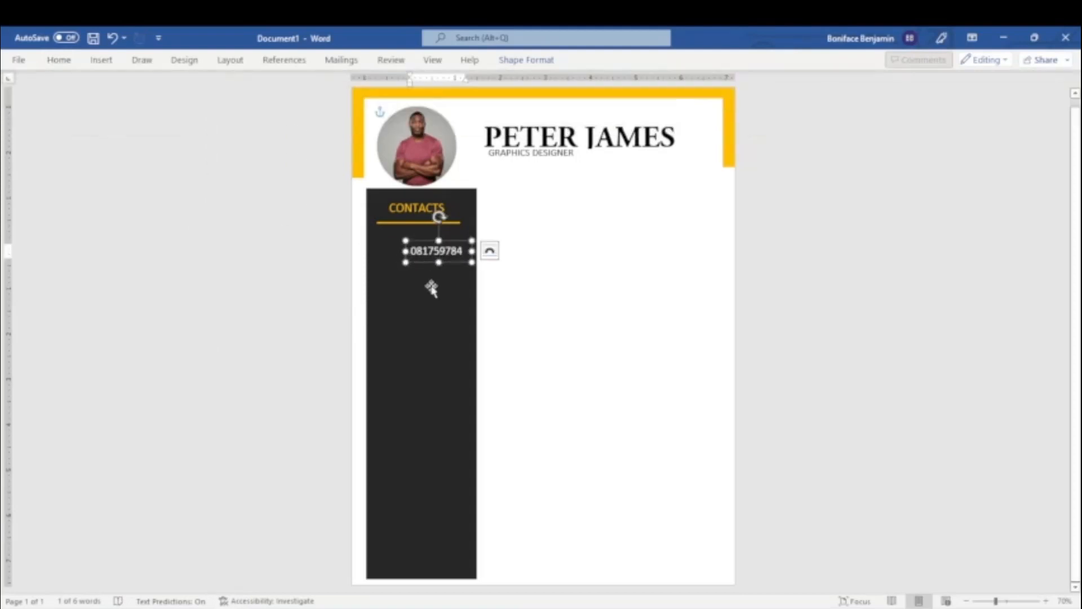
pyautogui.moveTo(449, 270); pyautogui.dragTo(431, 286)
# Widen the copied text box and replace its text with the contact's e-mail address.
pyautogui.click(440, 290)
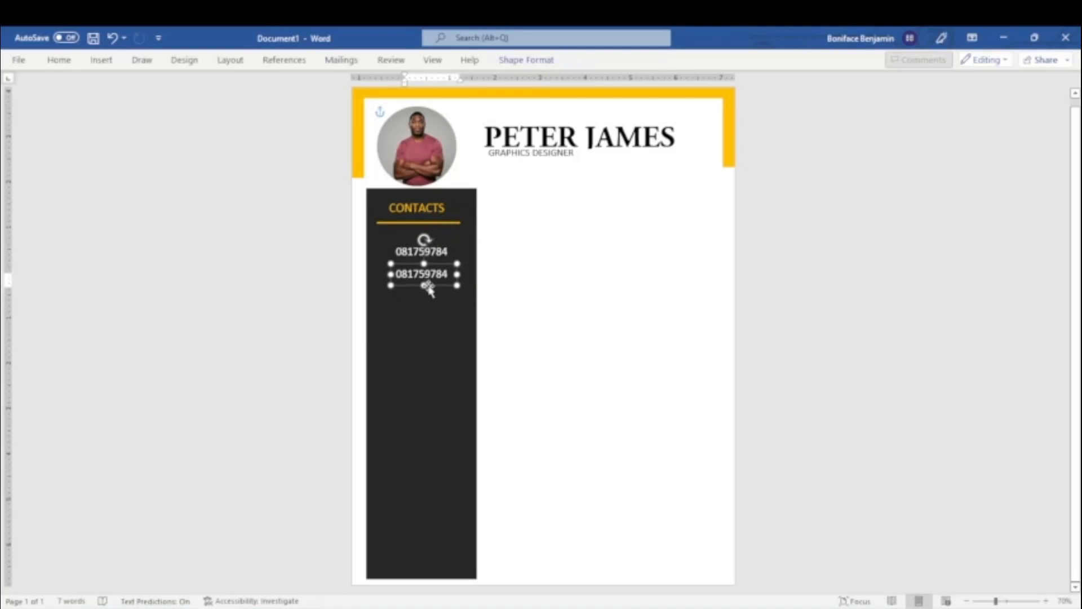
pyautogui.write('5784')
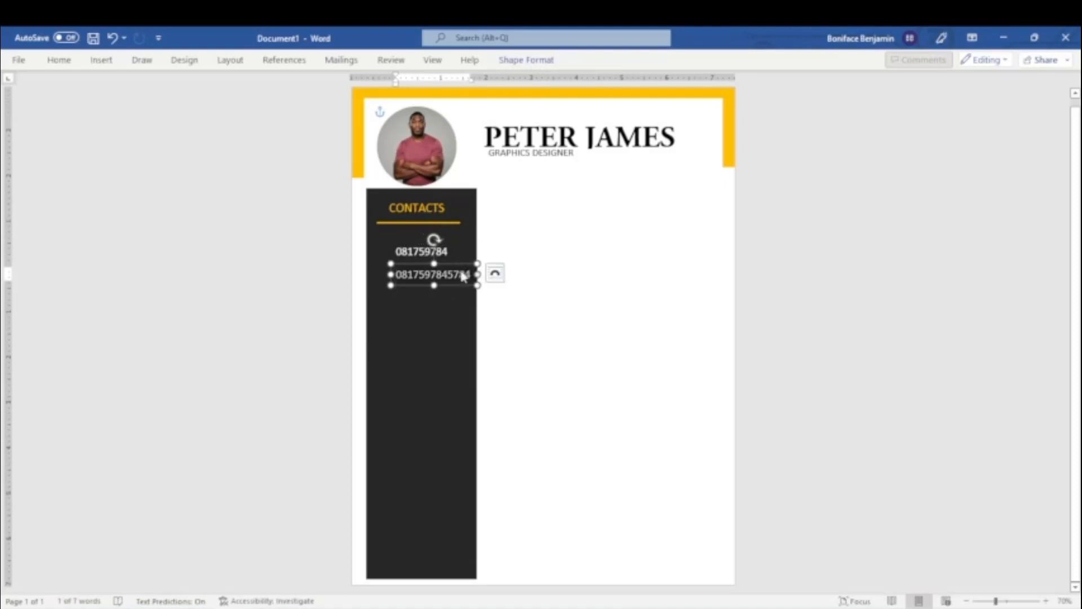
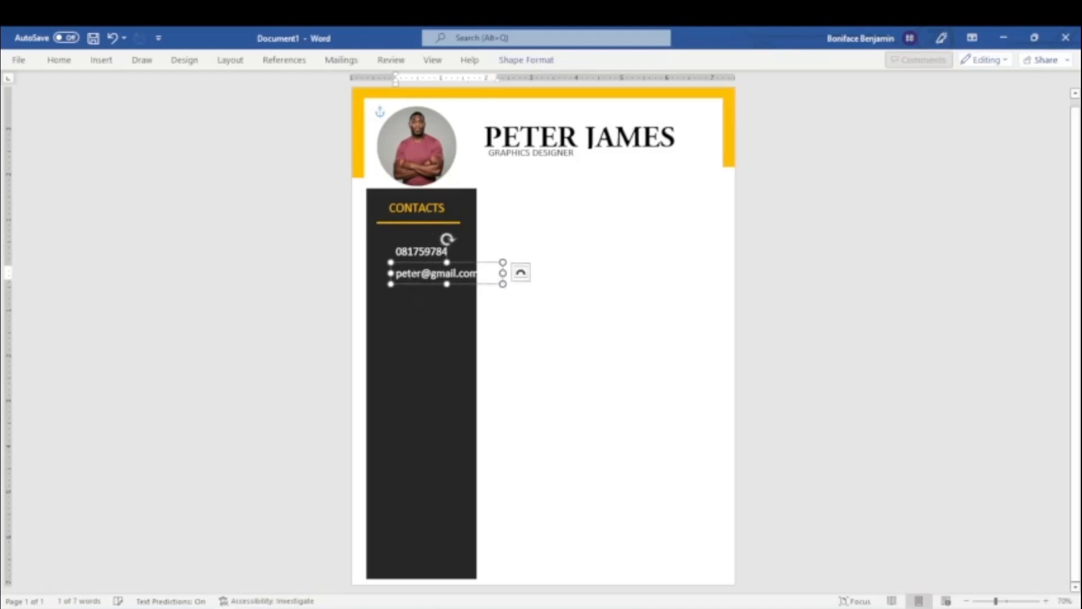
# Set the e-mail address to 16 pt and remove the stray letter at its end.
pyautogui.tripleClick(412, 274)
pyautogui.click(59, 59)
pyautogui.click(218, 86)
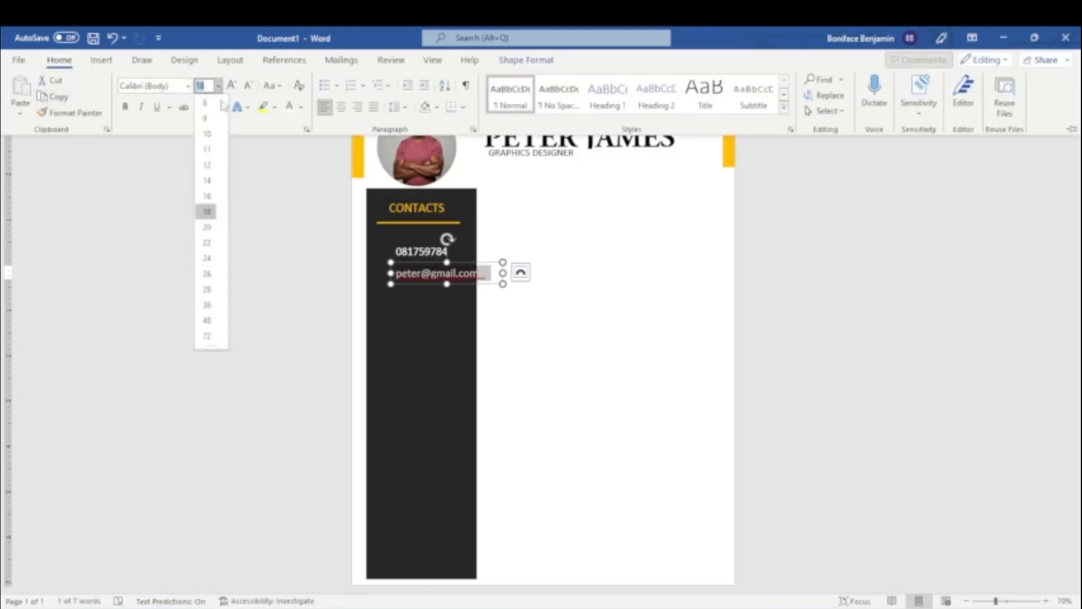
pyautogui.click(206, 200)
pyautogui.click(472, 274)
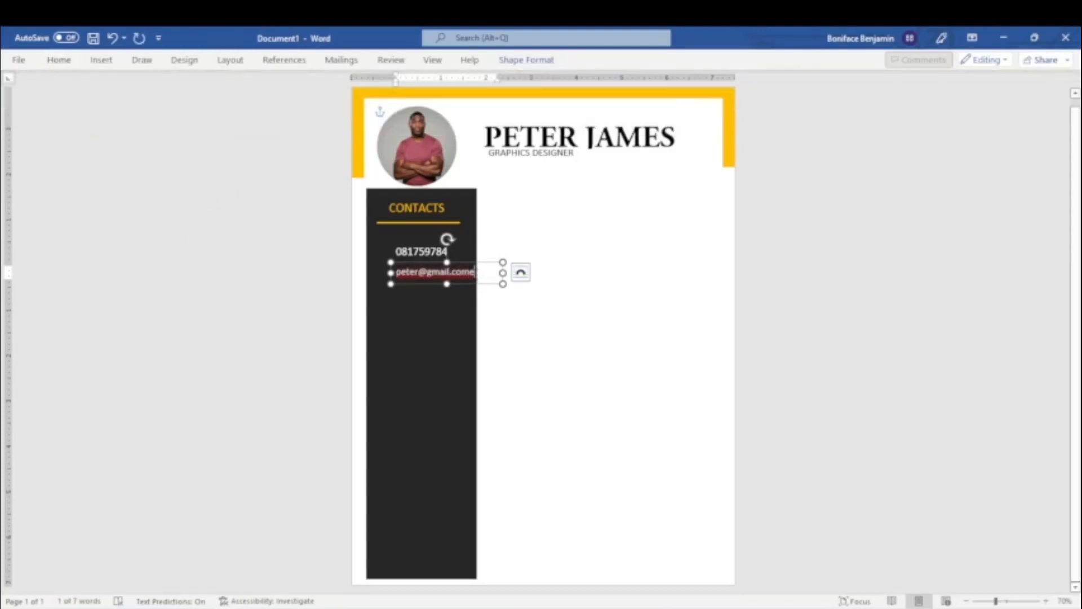
pyautogui.press('BackSpace')
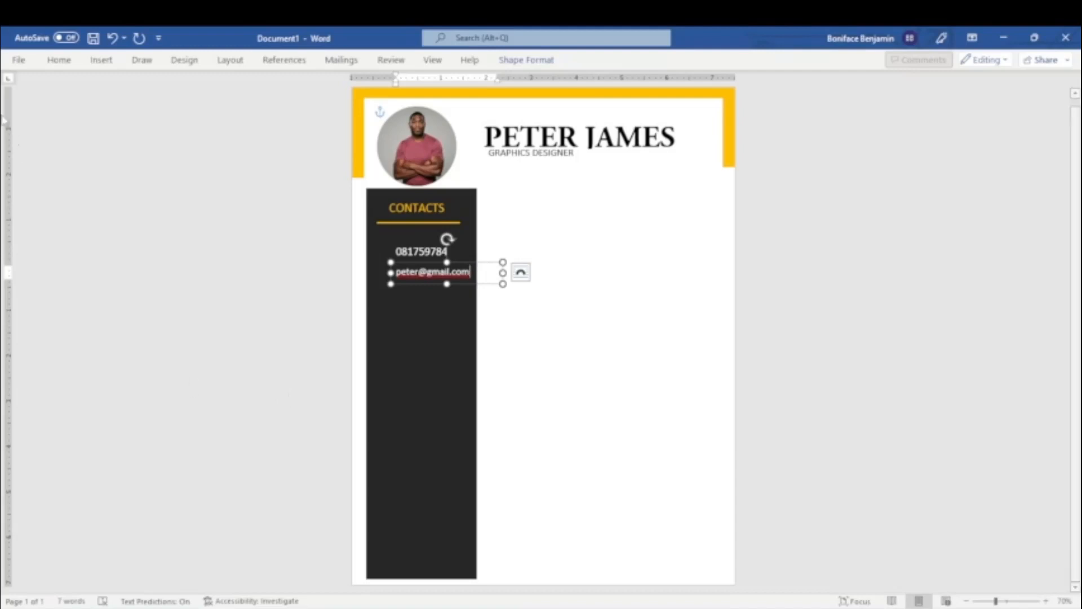
# Search the icon library for "phone" and insert the solid handset icon with signal waves.
pyautogui.click(386, 252)
pyautogui.click(421, 252)
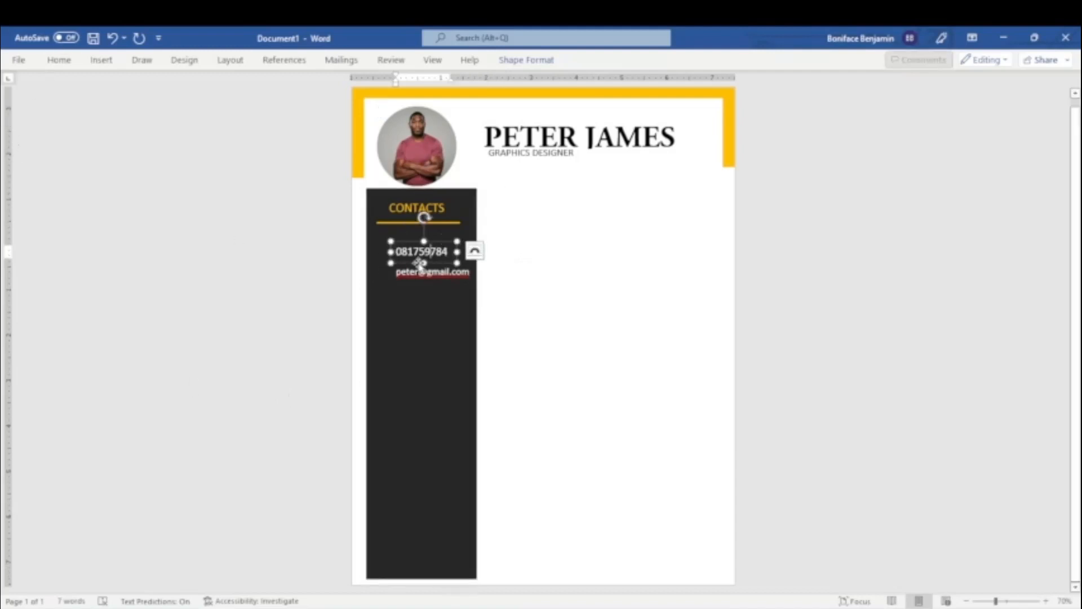
pyautogui.click(102, 60)
pyautogui.click(197, 90)
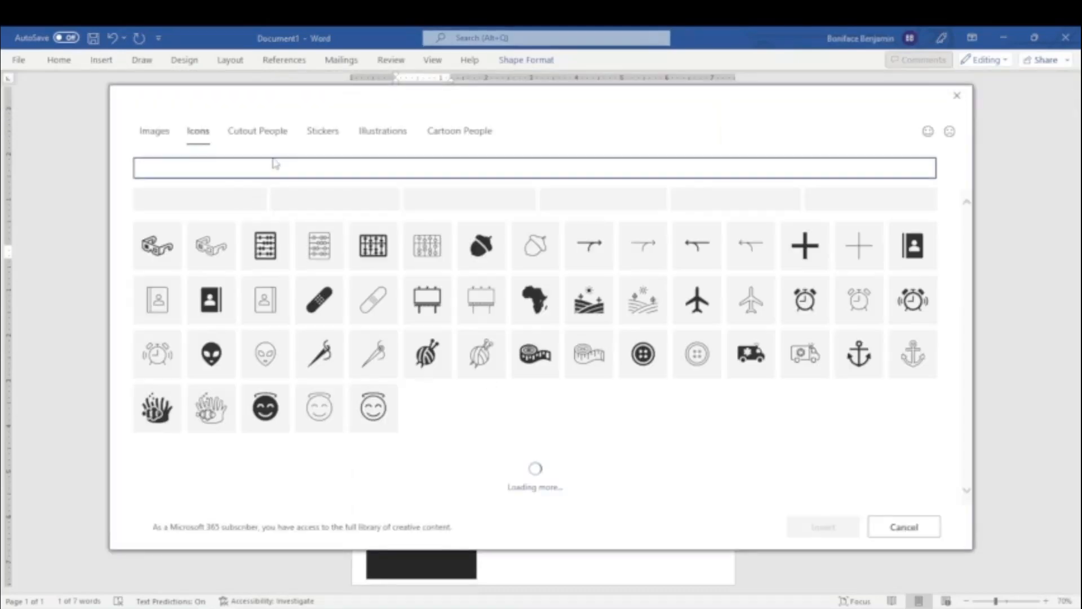
pyautogui.click(273, 164)
pyautogui.write('phone')
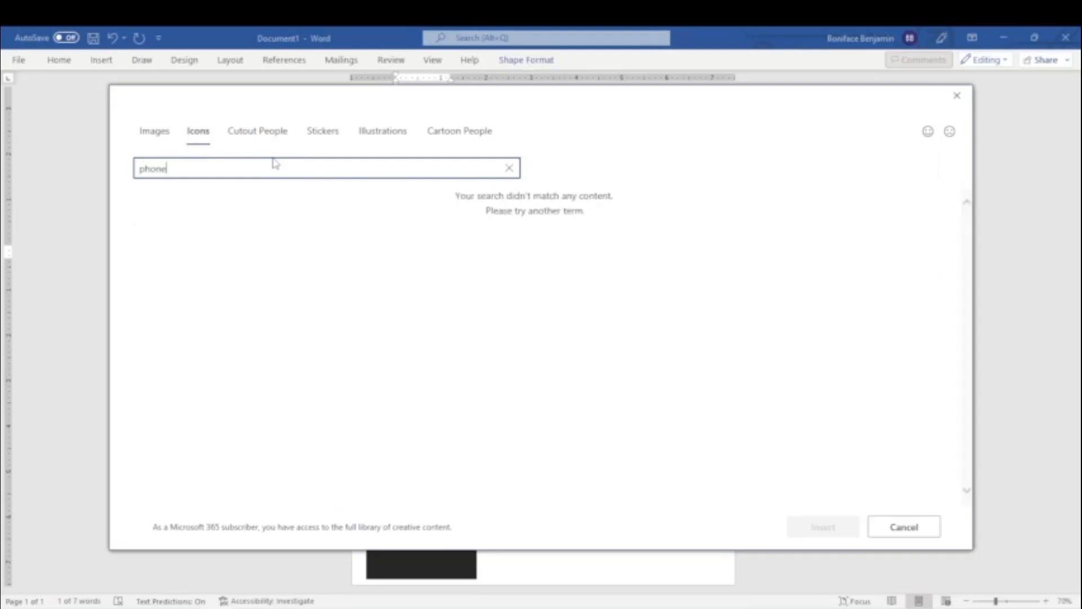
pyautogui.click(216, 222)
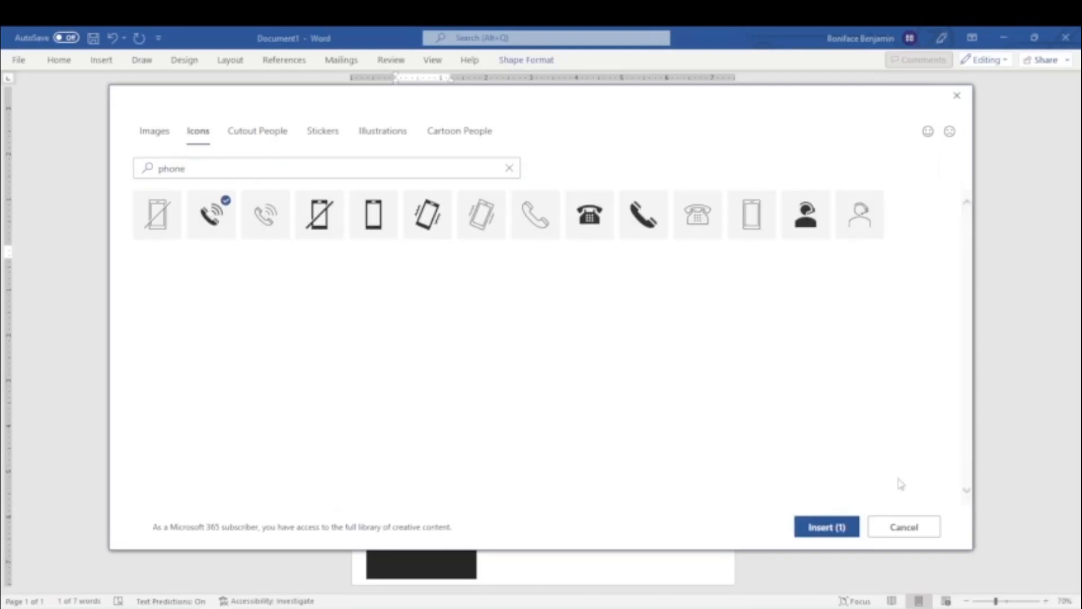
pyautogui.click(828, 527)
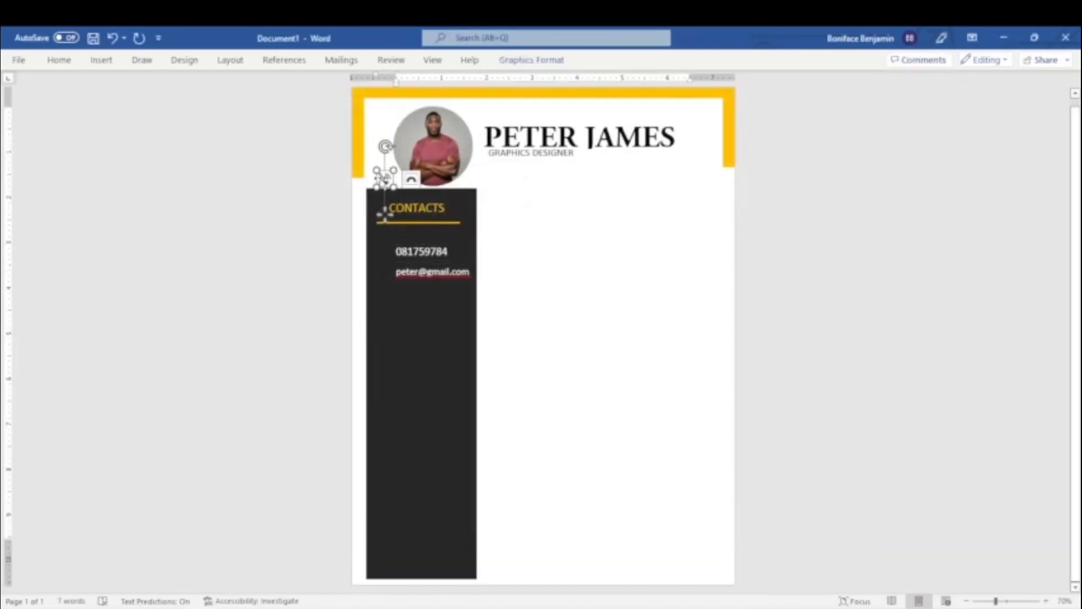
# Apply text wrapping to the phone icon so it floats freely, and place it just left of the phone number.
pyautogui.click(382, 179)
pyautogui.moveTo(383, 178); pyautogui.dragTo(384, 212)
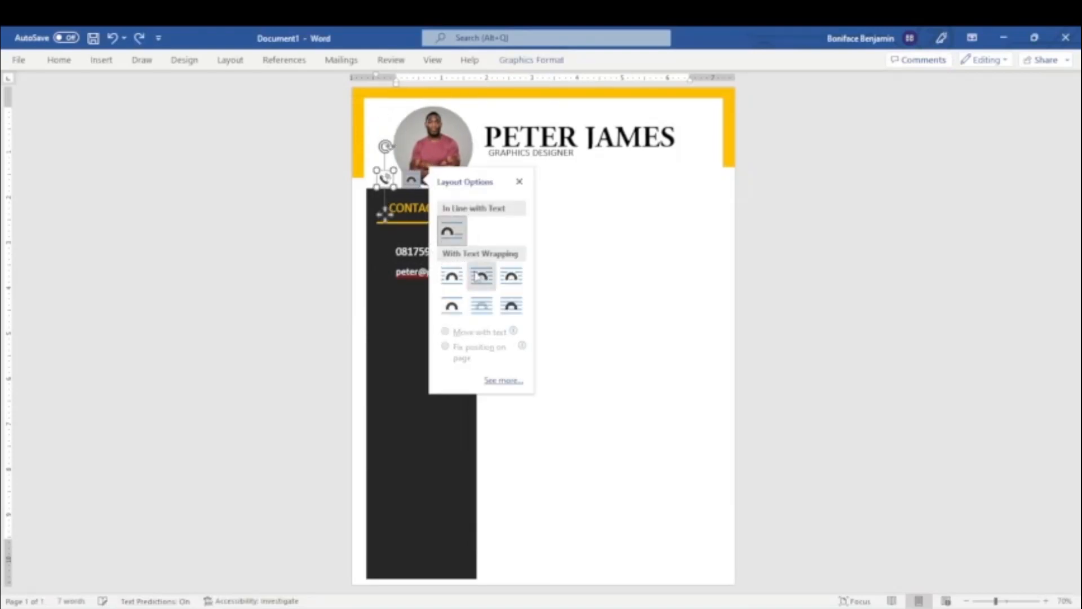
pyautogui.moveTo(383, 213); pyautogui.dragTo(385, 289)
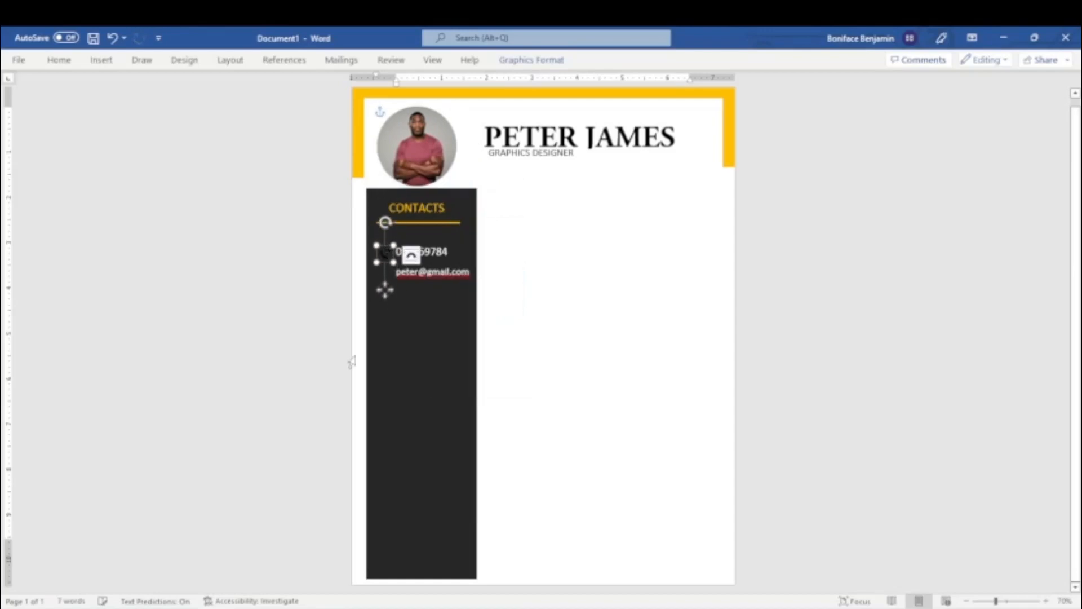
# Fill the phone icon with white.
pyautogui.click(510, 60)
pyautogui.click(431, 79)
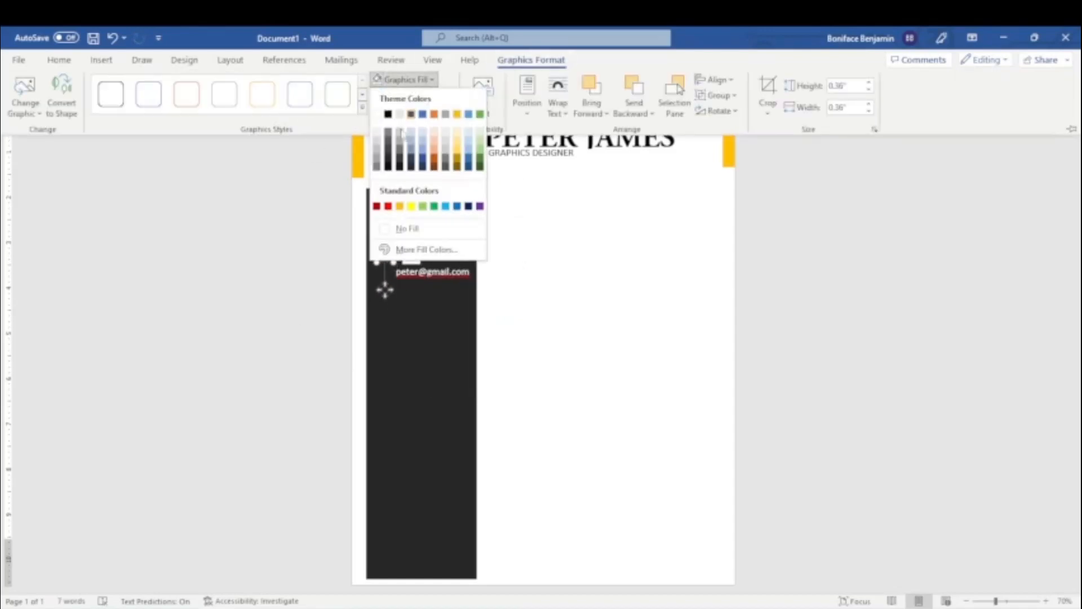
pyautogui.click(377, 115)
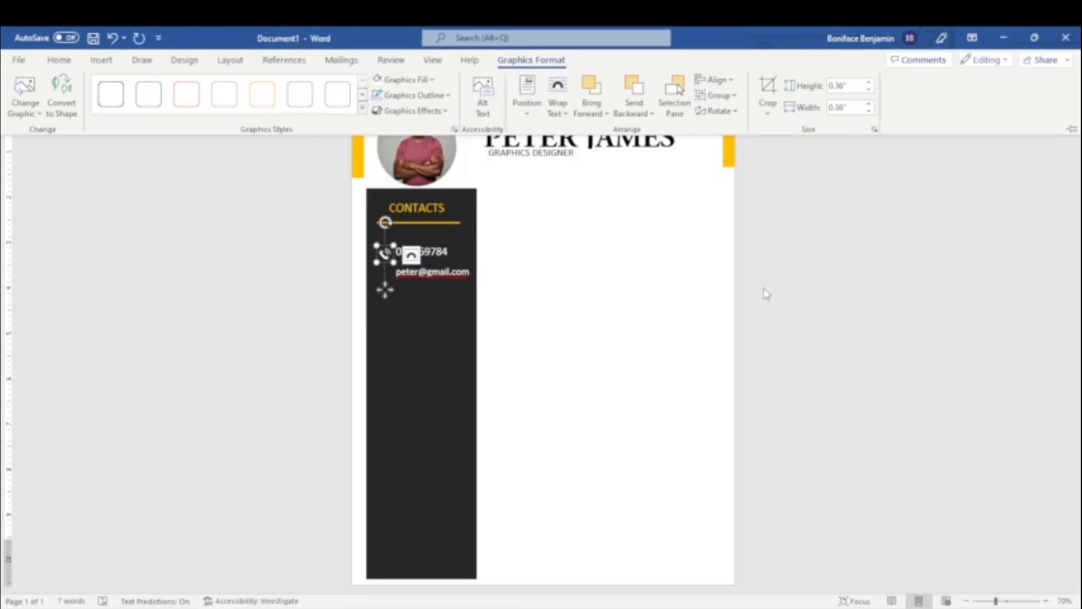
# Duplicate the white phone icon and place the copy just left of the e-mail address.
pyautogui.press('Escape')
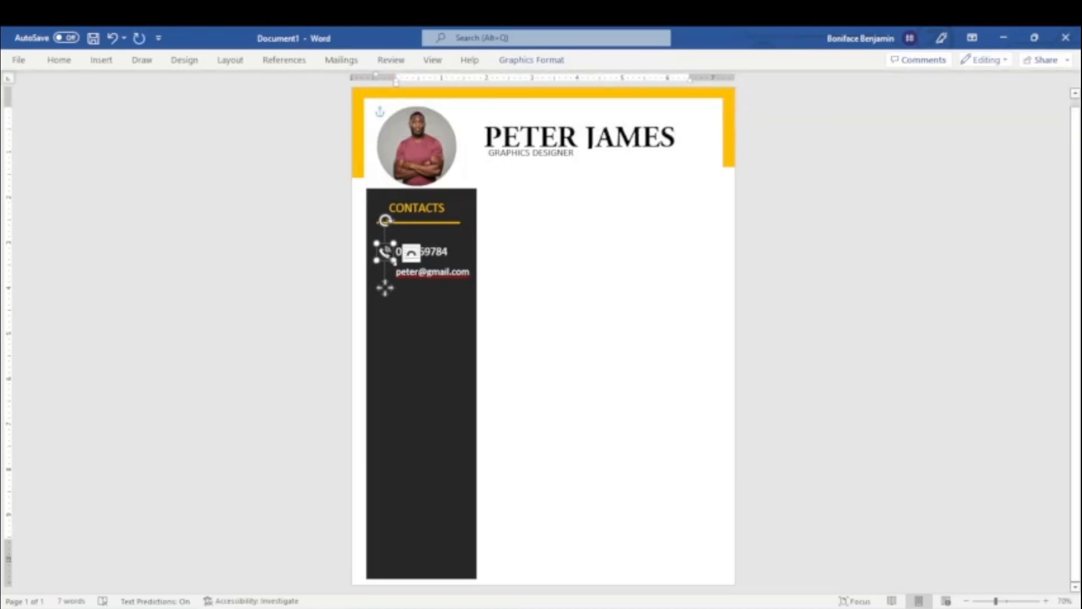
pyautogui.hotkey('ctrl', 'c')
pyautogui.hotkey('ctrl', 'v')
pyautogui.moveTo(393, 260); pyautogui.dragTo(386, 270)
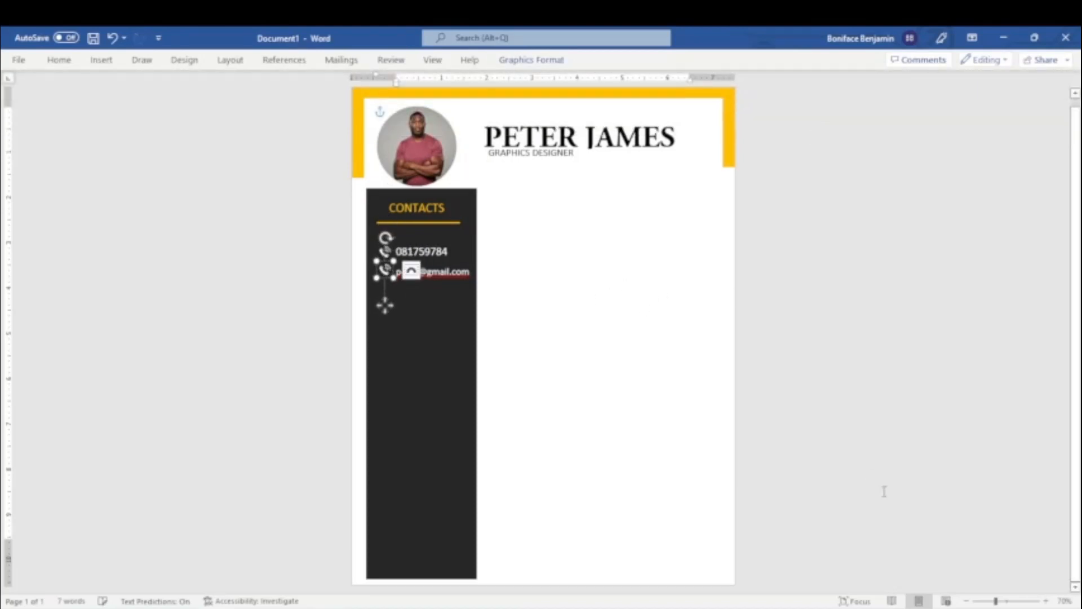
# Move the e-mail text box up slightly and place another copy of the phone icon below the e-mail row's icon.
pyautogui.scroll(5, 884, 491)
pyautogui.click(330, 280)
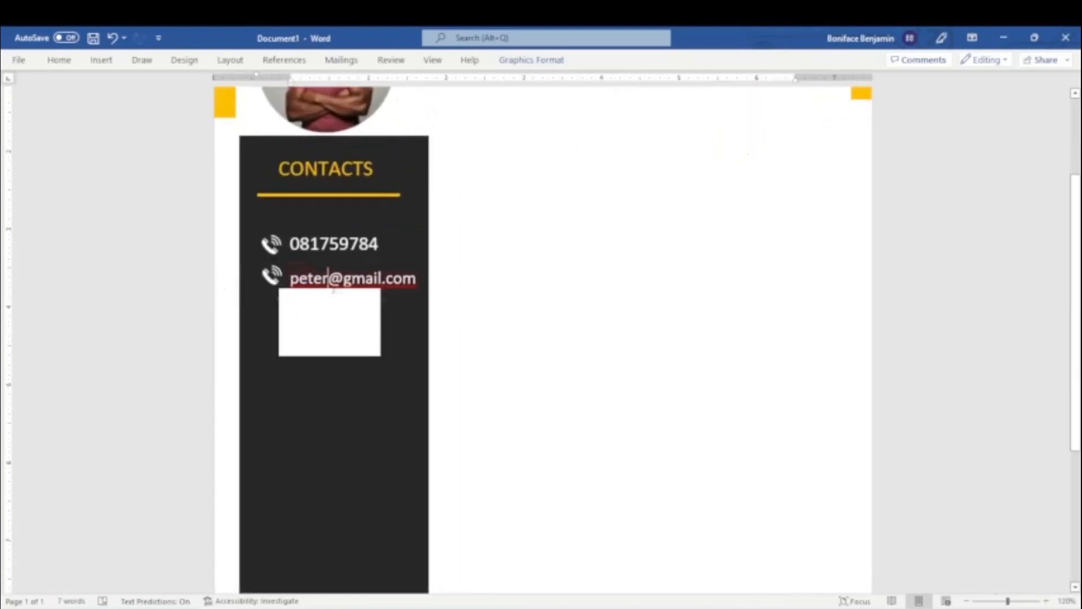
pyautogui.click(394, 261)
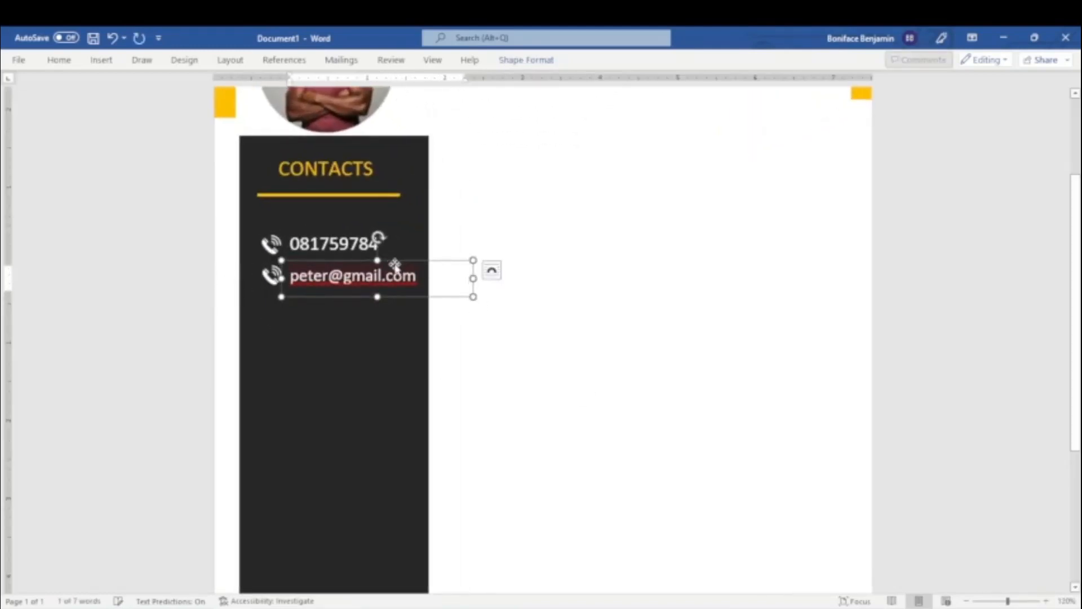
pyautogui.moveTo(394, 265); pyautogui.dragTo(393, 262)
pyautogui.click(273, 277)
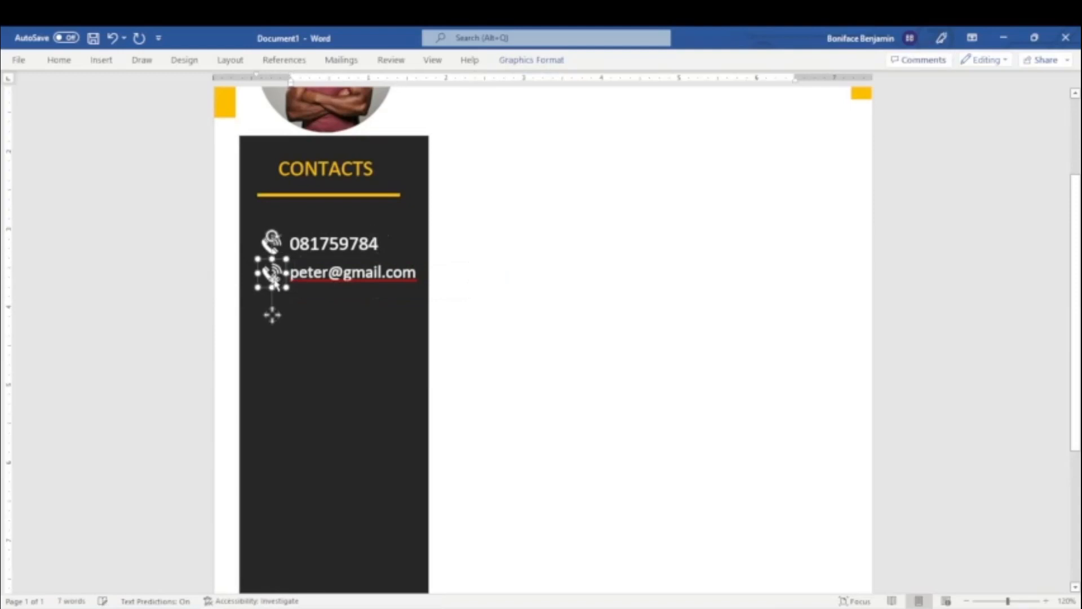
pyautogui.moveTo(275, 281); pyautogui.dragTo(265, 316)
# Duplicate the e-mail text box and place the copy directly below it, beside the third phone icon.
pyautogui.click(328, 273)
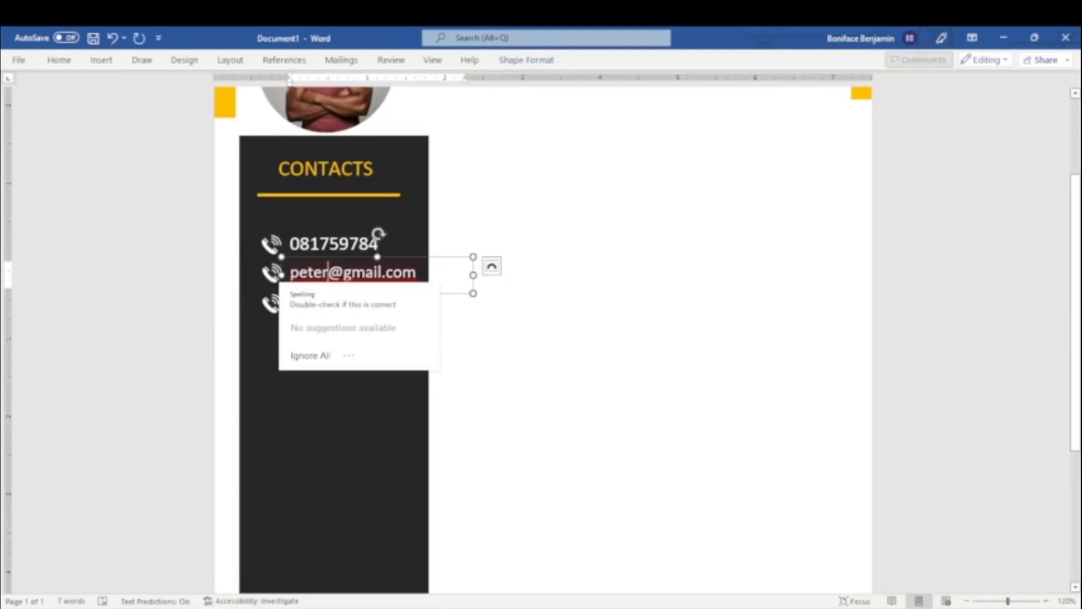
pyautogui.click(336, 257)
pyautogui.hotkey('ctrl', 'd')
pyautogui.moveTo(350, 306); pyautogui.dragTo(337, 323)
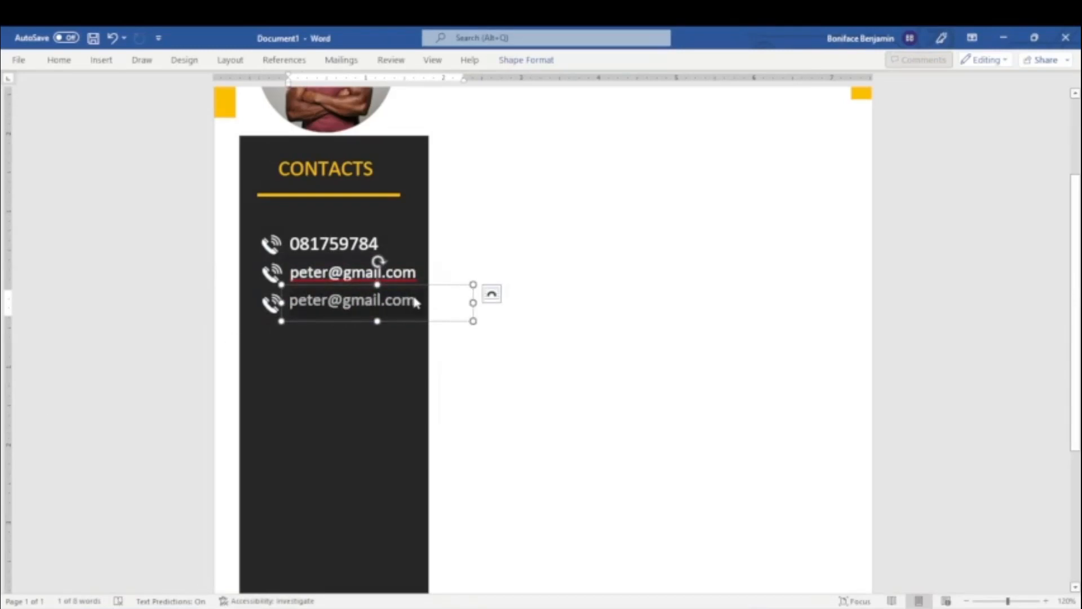
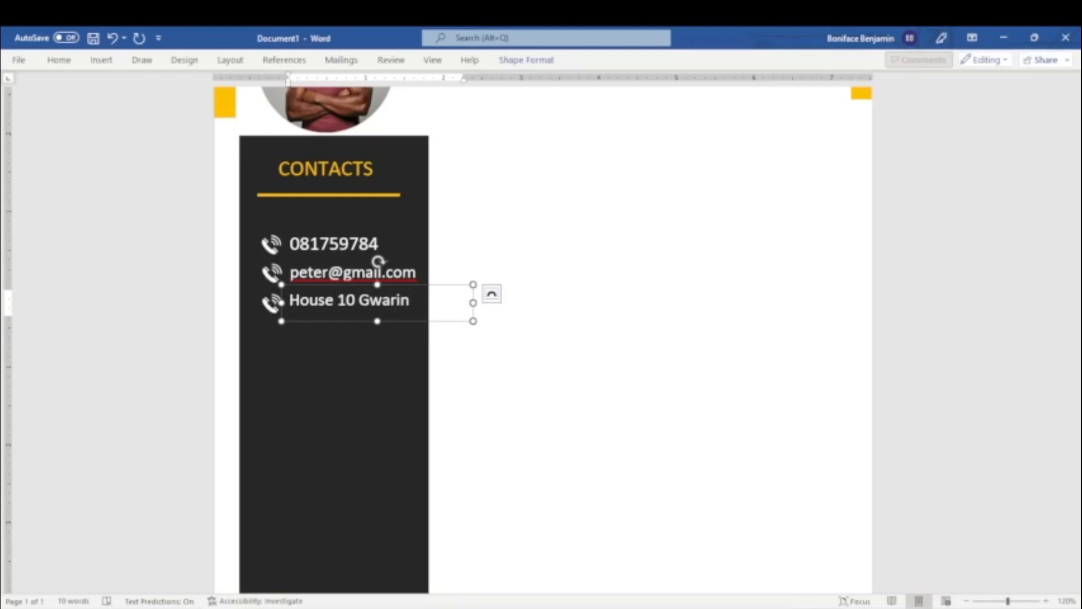
# Replace the text in the duplicated box with the contact's postal address.
pyautogui.press('Return')
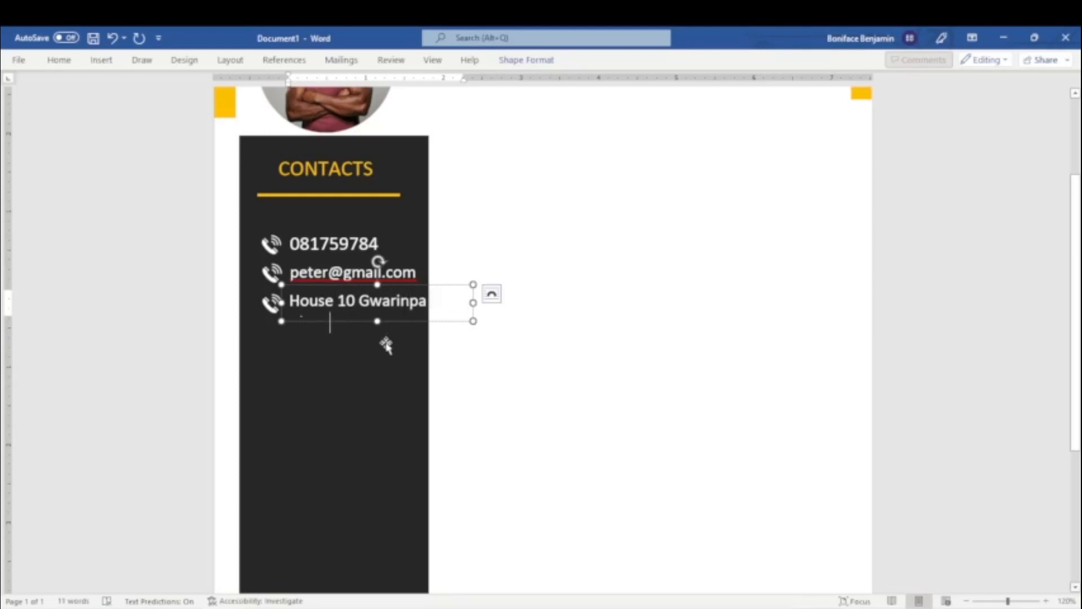
# Set the postal address text to 12 pt.
pyautogui.hotkey('ctrl', 'a')
pyautogui.click(67, 59)
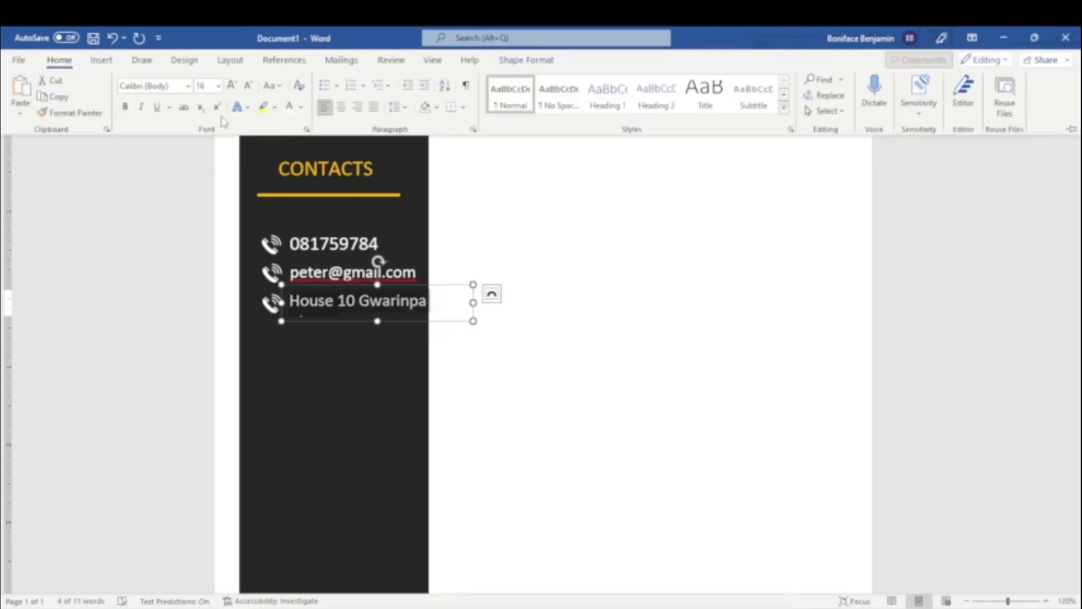
pyautogui.click(219, 86)
pyautogui.click(207, 181)
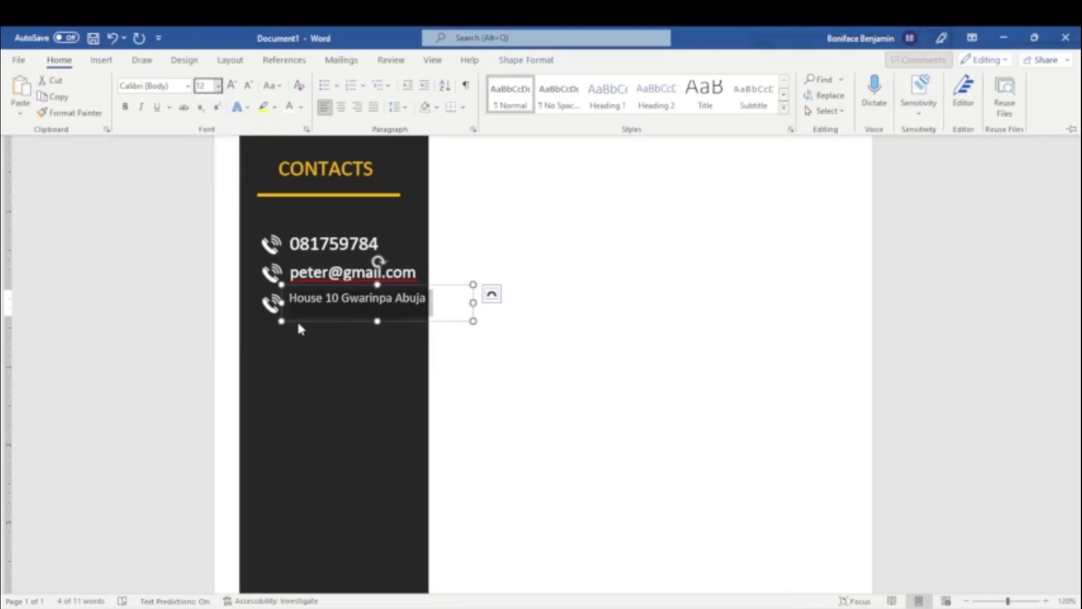
# Nudge the address text box slightly left, and move its phone icon left and up to line up with the address.
pyautogui.click(296, 319)
pyautogui.press('Left')
pyautogui.press('Left')
pyautogui.press('Left')
pyautogui.press('Left')
pyautogui.press('Left')
pyautogui.press('Left')
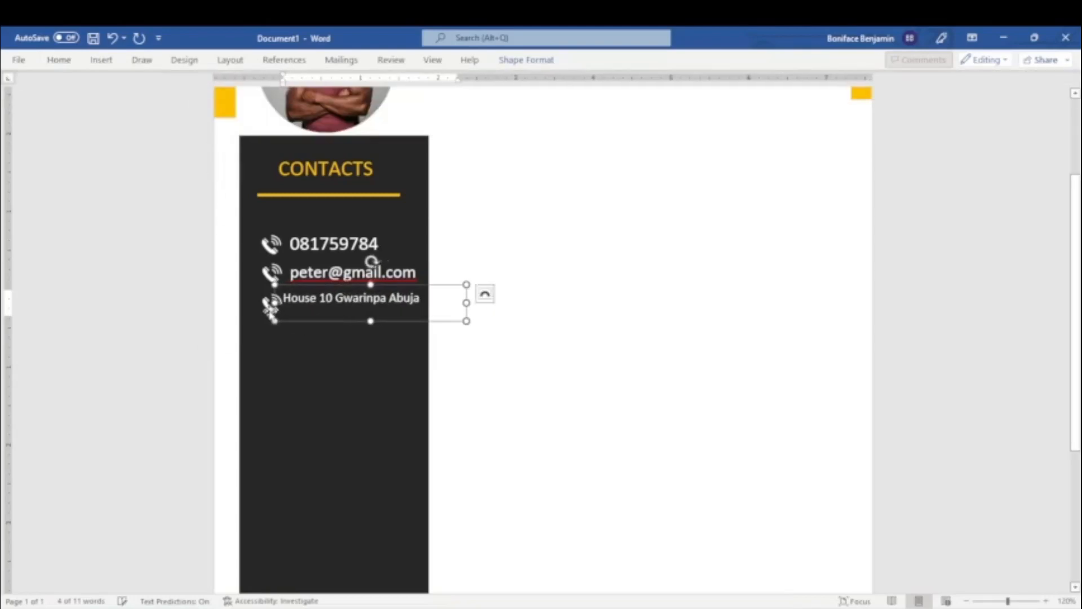
pyautogui.click(264, 307)
pyautogui.press('Left')
pyautogui.press('Left')
pyautogui.press('Left')
pyautogui.press('Left')
pyautogui.press('Left')
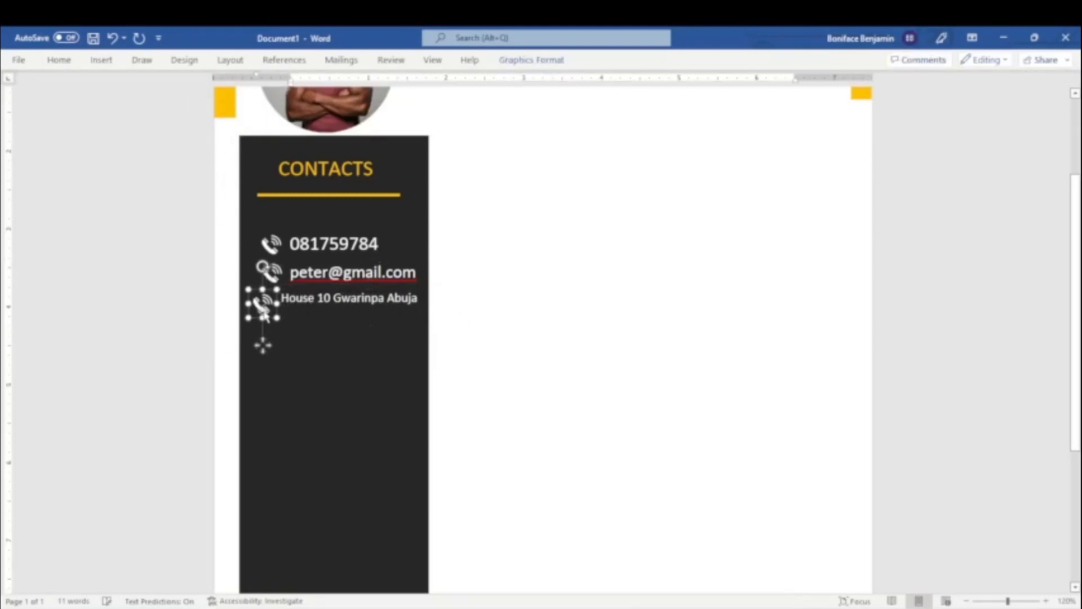
pyautogui.press('Up')
pyautogui.press('Up')
pyautogui.press('Up')
# Nudge the phone icon beside the e-mail address left toward the address row's icon.
pyautogui.click(273, 277)
pyautogui.press('Left')
pyautogui.press('Left')
pyautogui.press('Left')
pyautogui.press('Left')
pyautogui.press('Left')
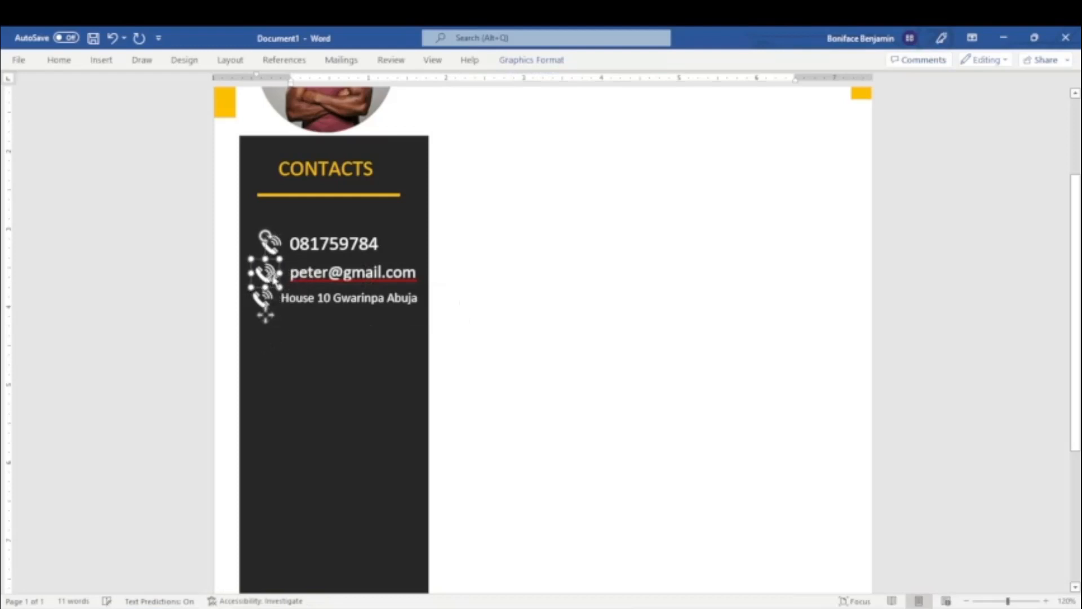
# Set the e-mail address to 12 pt and shift its text box left to align with the postal address.
pyautogui.click(334, 298)
pyautogui.click(59, 60)
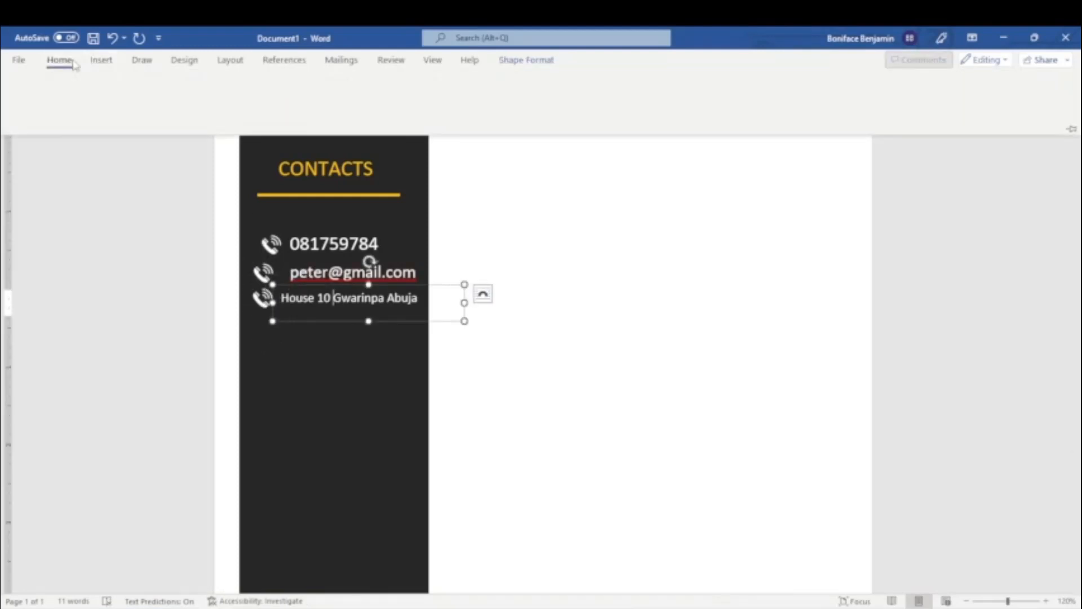
pyautogui.press('Escape')
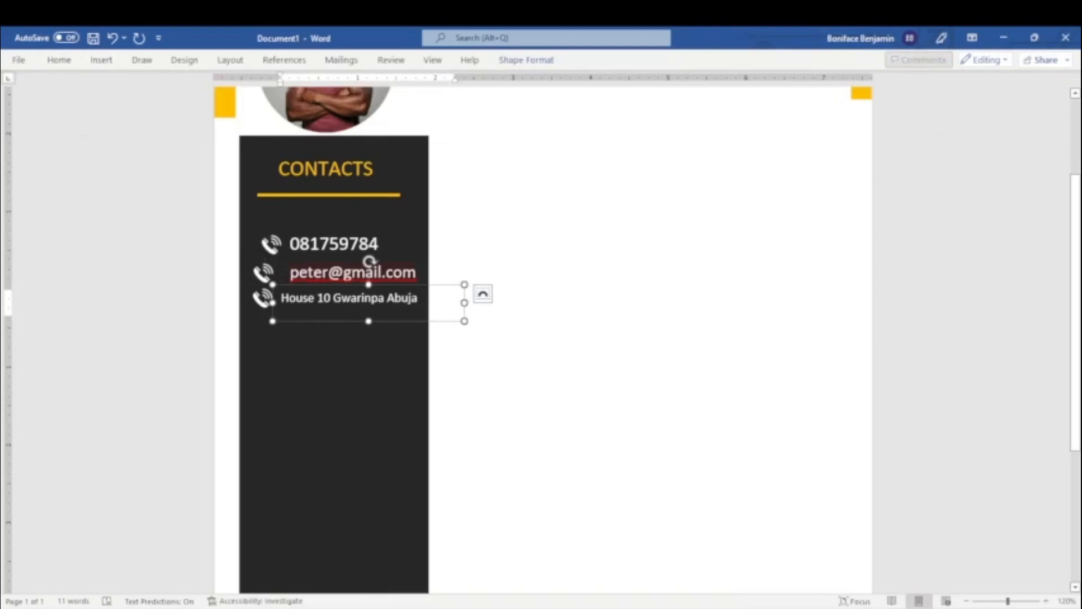
pyautogui.hotkey('ctrl', 'a')
pyautogui.click(323, 271)
pyautogui.hotkey('ctrl', 'a')
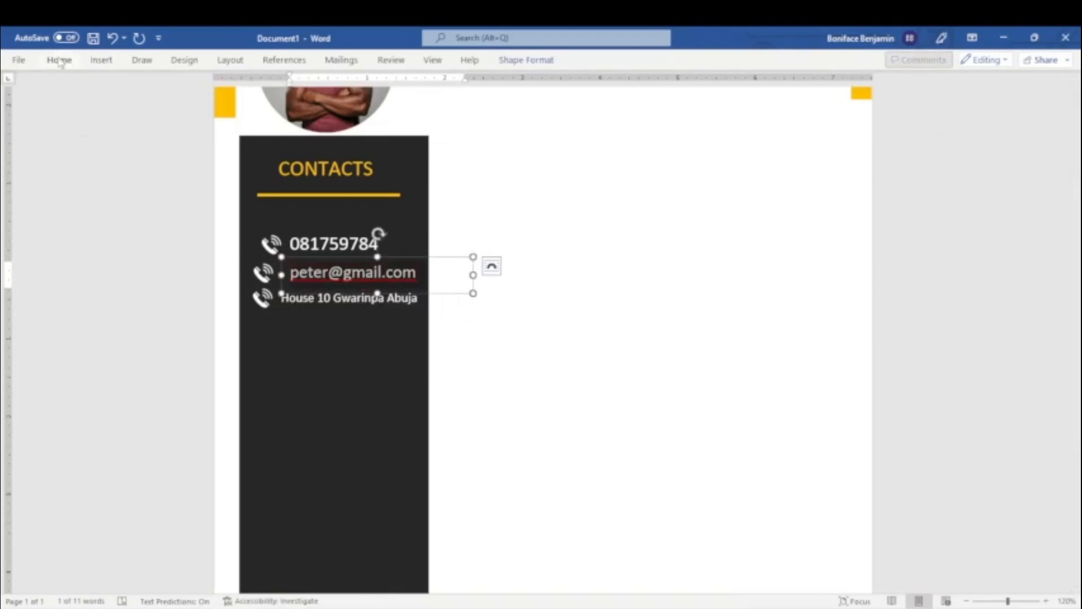
pyautogui.click(59, 60)
pyautogui.click(218, 86)
pyautogui.click(209, 179)
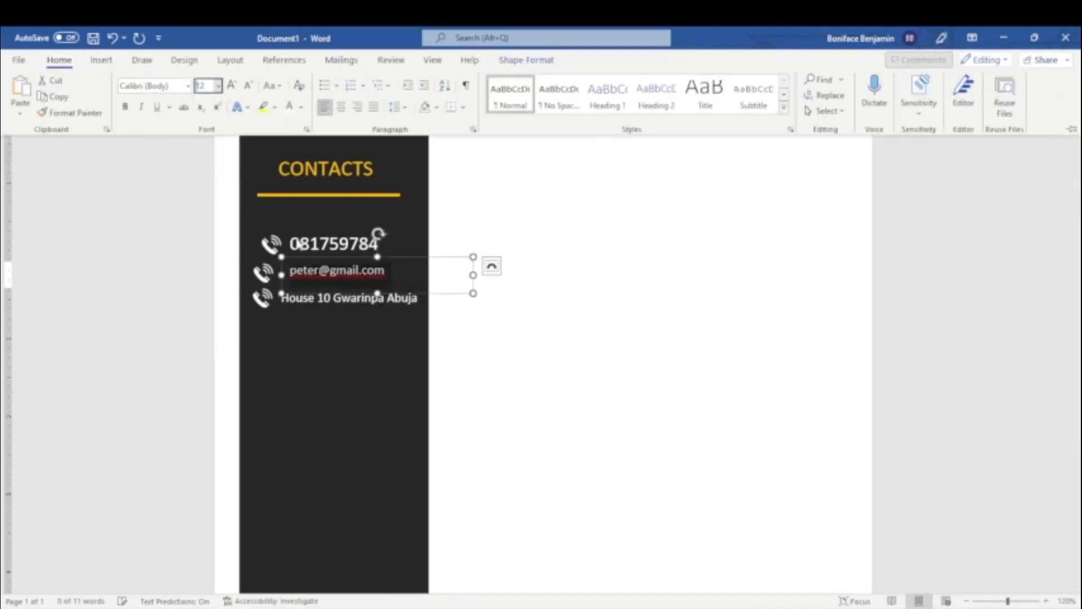
pyautogui.moveTo(372, 294); pyautogui.dragTo(362, 292)
# Set the phone number text to 12 pt.
pyautogui.click(329, 245)
pyautogui.hotkey('ctrl', 'a')
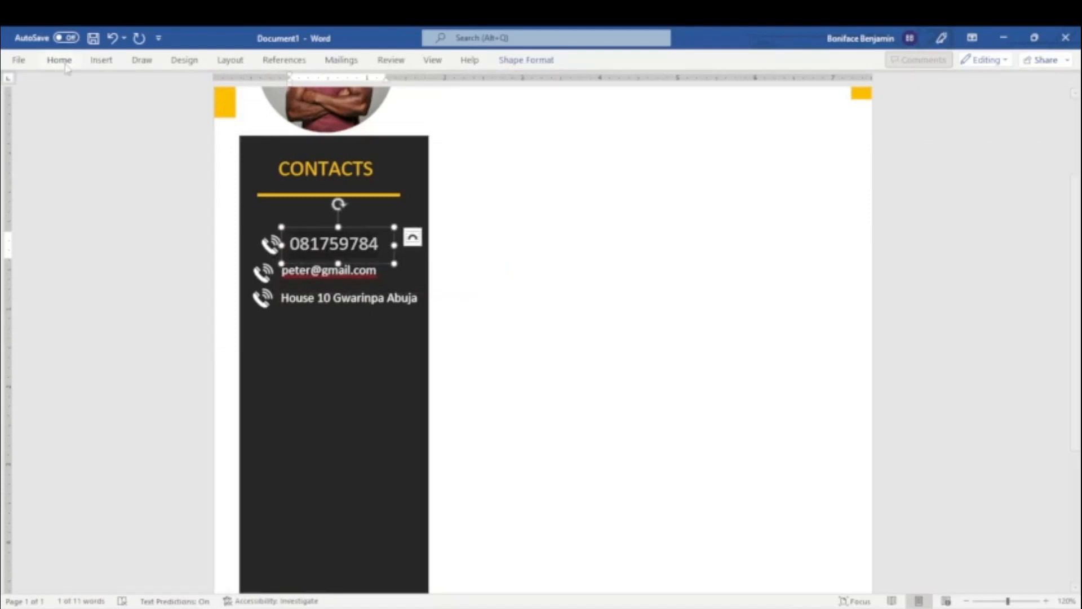
pyautogui.click(59, 60)
pyautogui.click(217, 85)
pyautogui.click(208, 179)
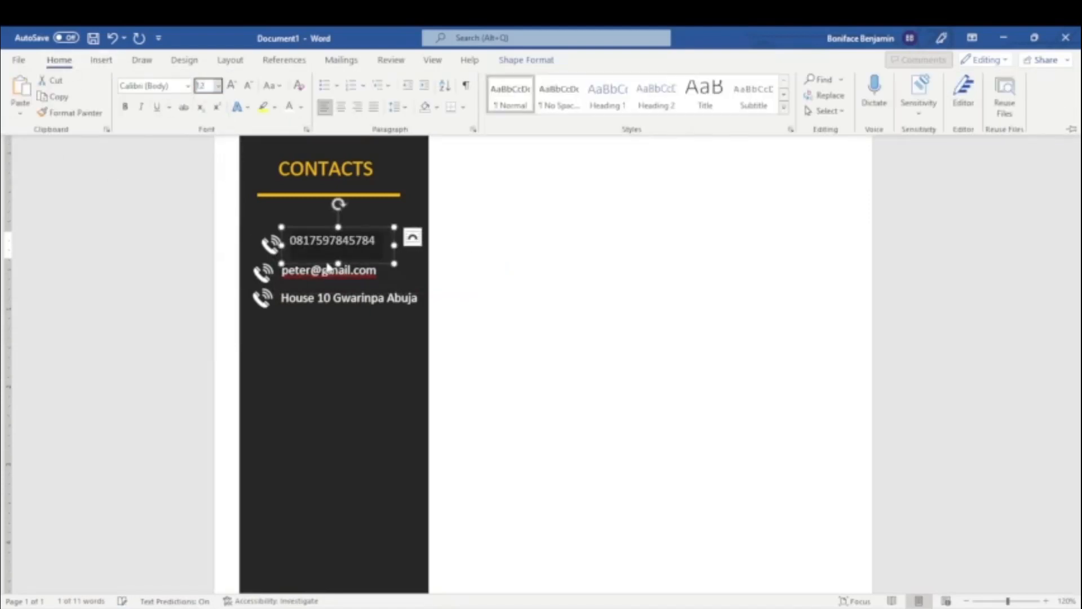
# Nudge the phone number's text box down and left to align with the e-mail address.
pyautogui.click(349, 264)
pyautogui.press('Down')
pyautogui.press('Down')
pyautogui.press('Down')
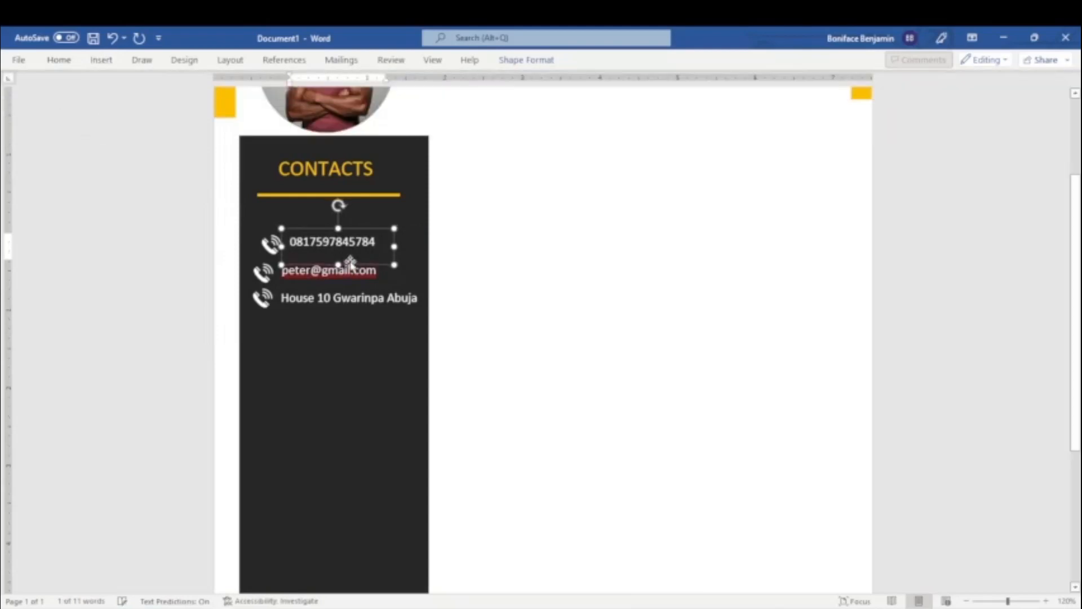
pyautogui.press('Left')
pyautogui.press('Left')
pyautogui.press('Left')
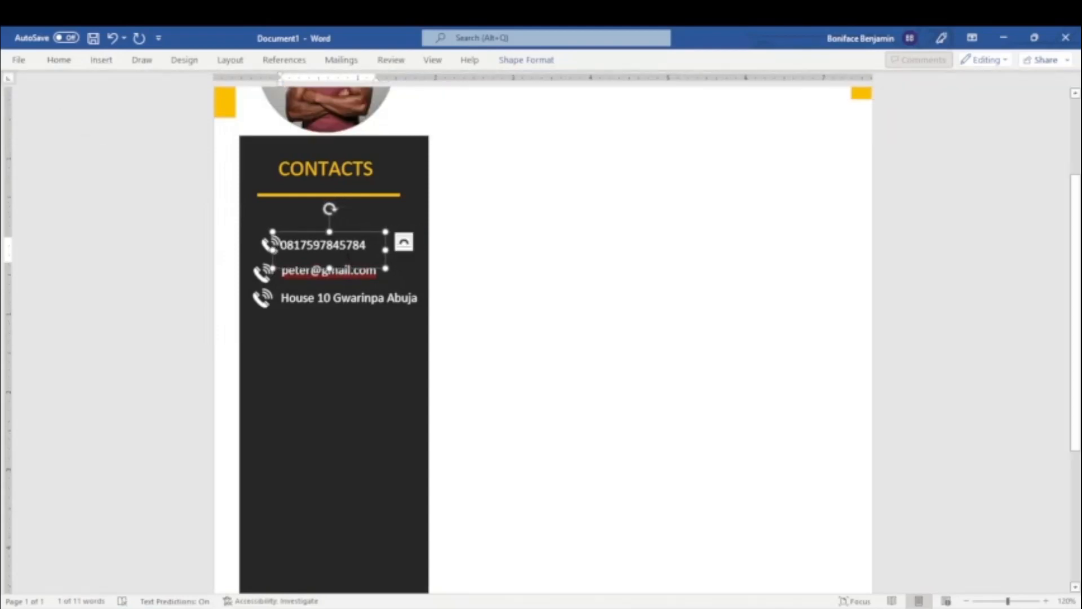
# Move the icons beside the phone number and e-mail address left to align vertically with the address row's icon.
pyautogui.click(263, 244)
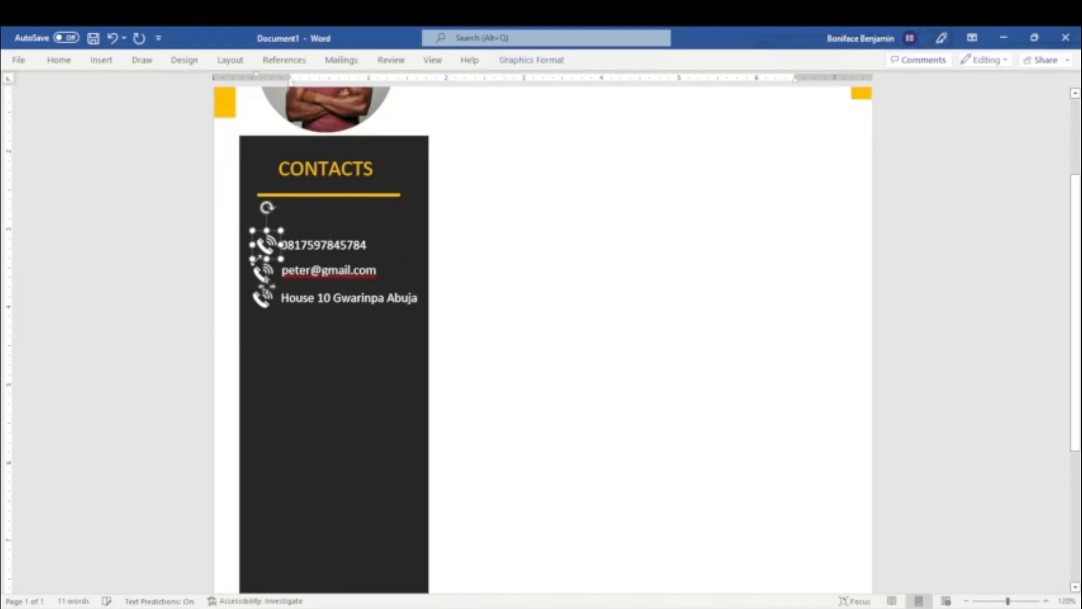
pyautogui.click(224, 301)
pyautogui.click(262, 285)
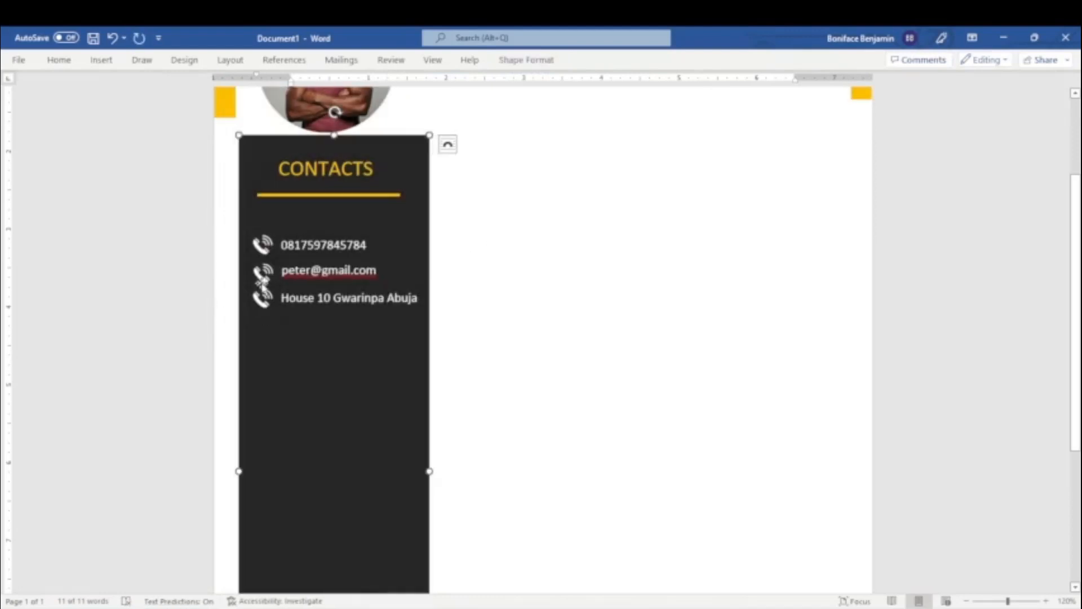
pyautogui.click(263, 274)
pyautogui.click(264, 349)
pyautogui.click(252, 276)
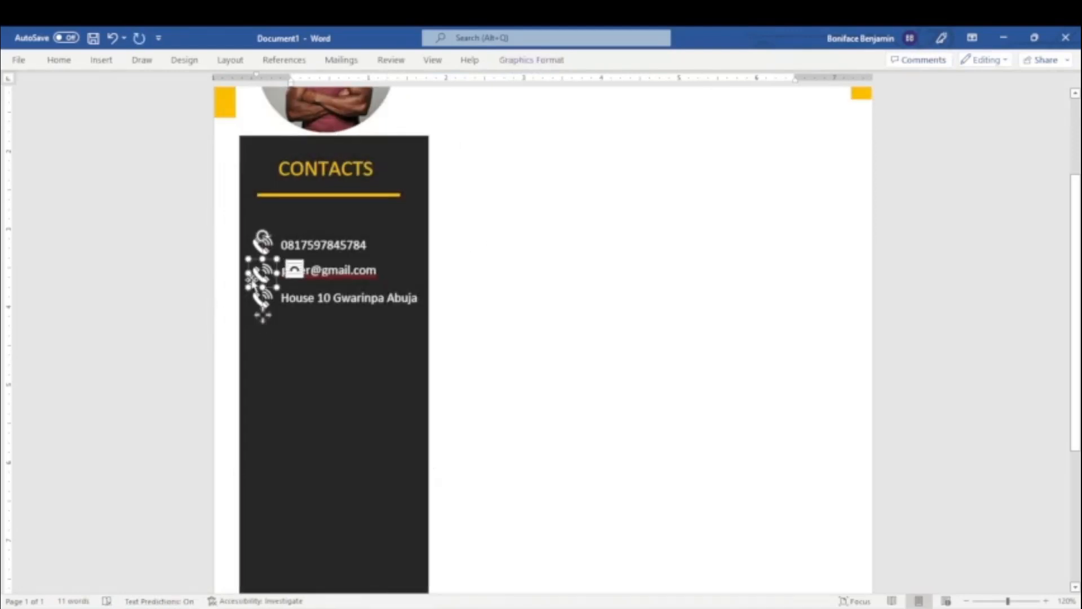
# Replace the e-mail row's phone icon with the solid open-envelope @ icon from an "email" icon search, and shrink it slightly.
pyautogui.rightClick(260, 273)
pyautogui.moveTo(311, 397)
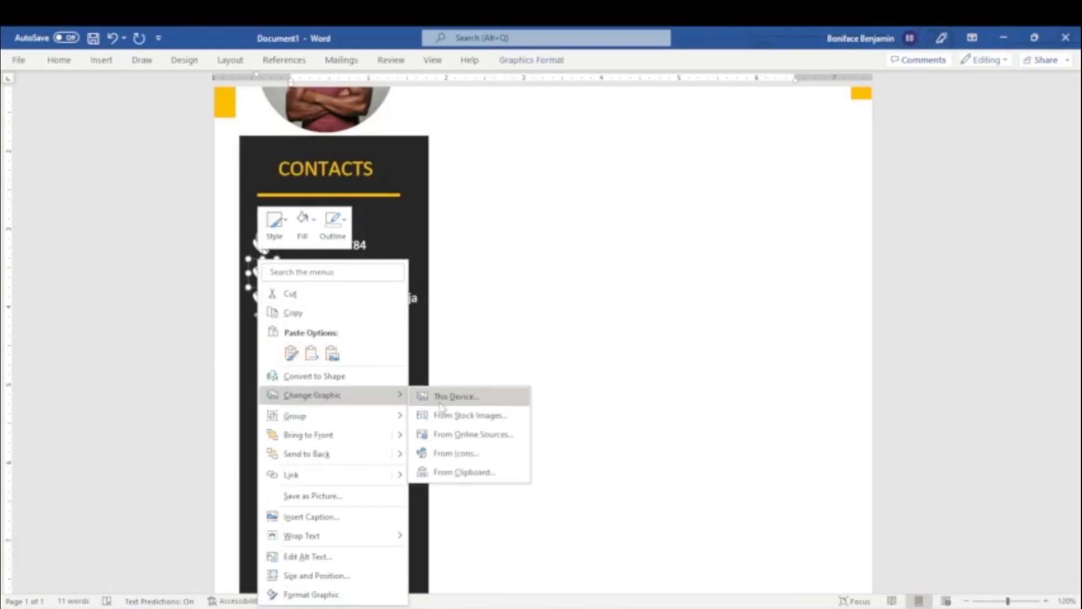
pyautogui.click(445, 454)
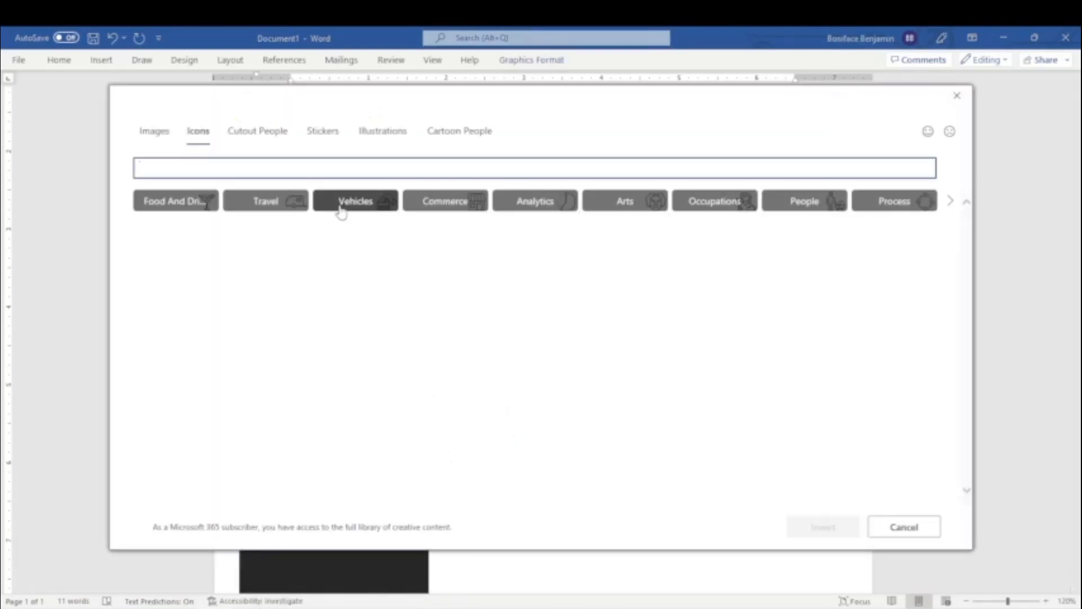
pyautogui.write('email')
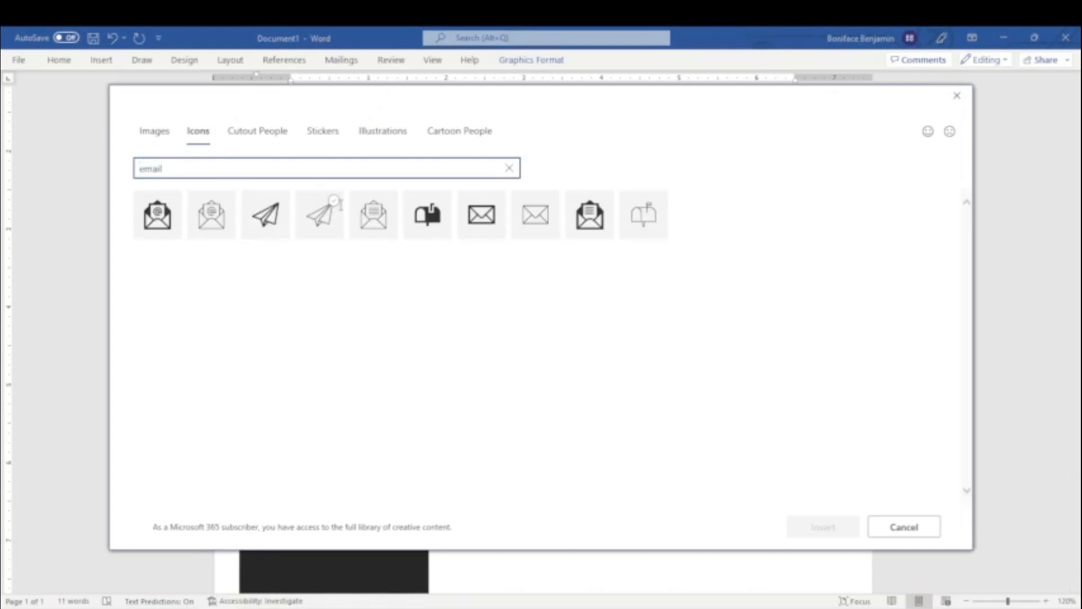
pyautogui.click(152, 217)
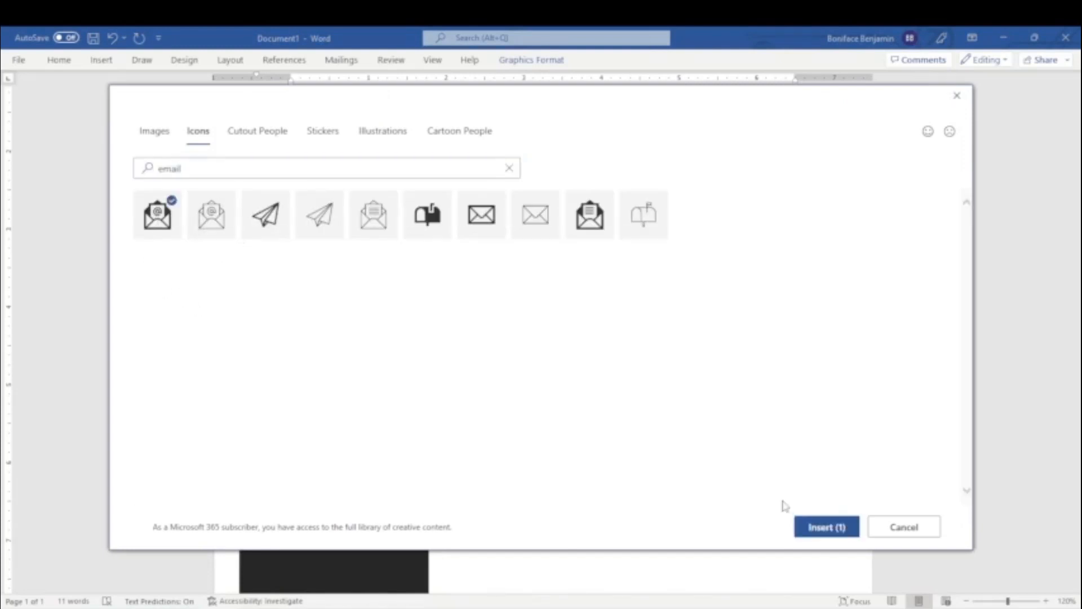
pyautogui.click(802, 524)
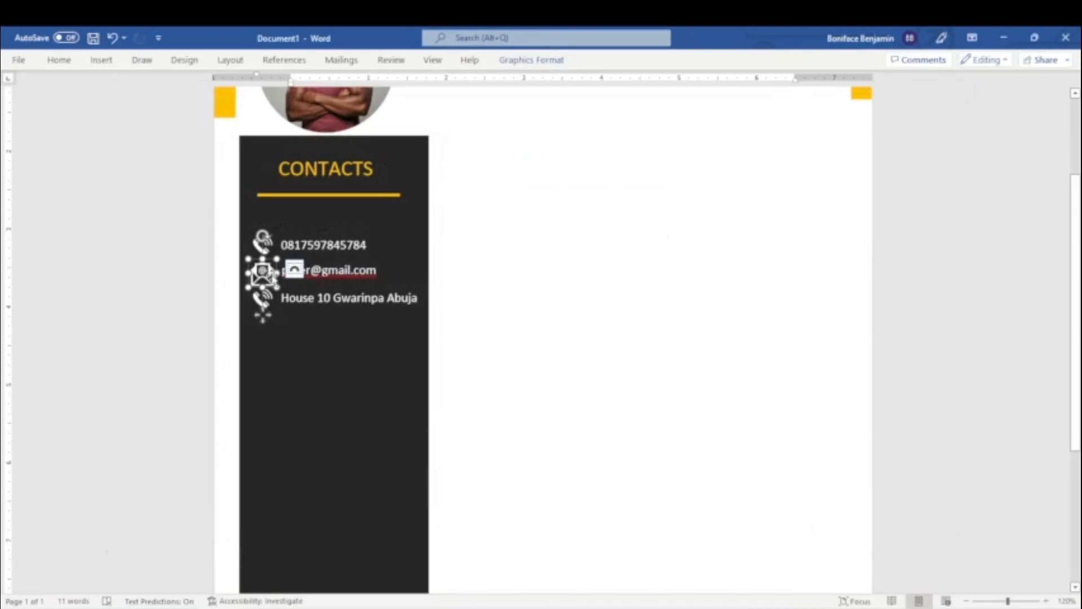
pyautogui.moveTo(276, 287); pyautogui.dragTo(270, 281)
pyautogui.press('Right')
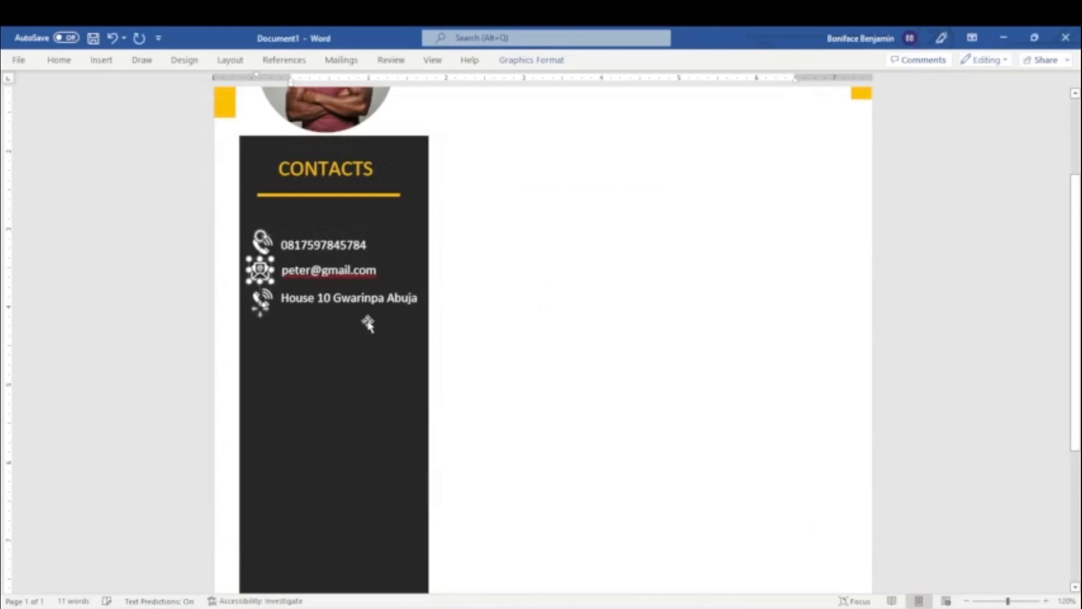
# Replace the address row's phone icon with the outlined address-book icon from an "address" icon search.
pyautogui.click(271, 297)
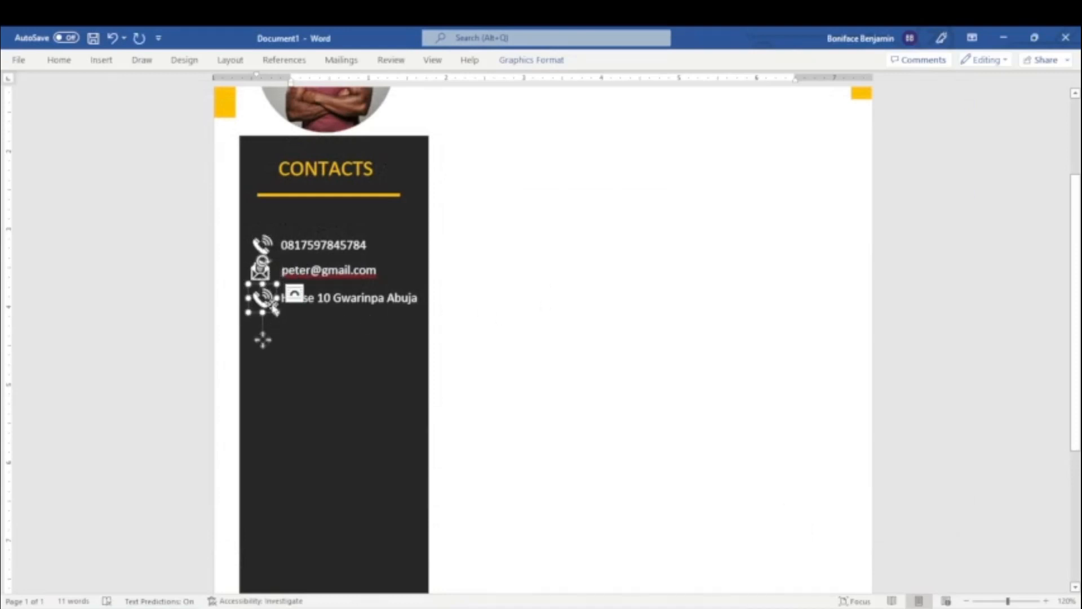
pyautogui.rightClick(259, 302)
pyautogui.moveTo(314, 395)
pyautogui.click(451, 454)
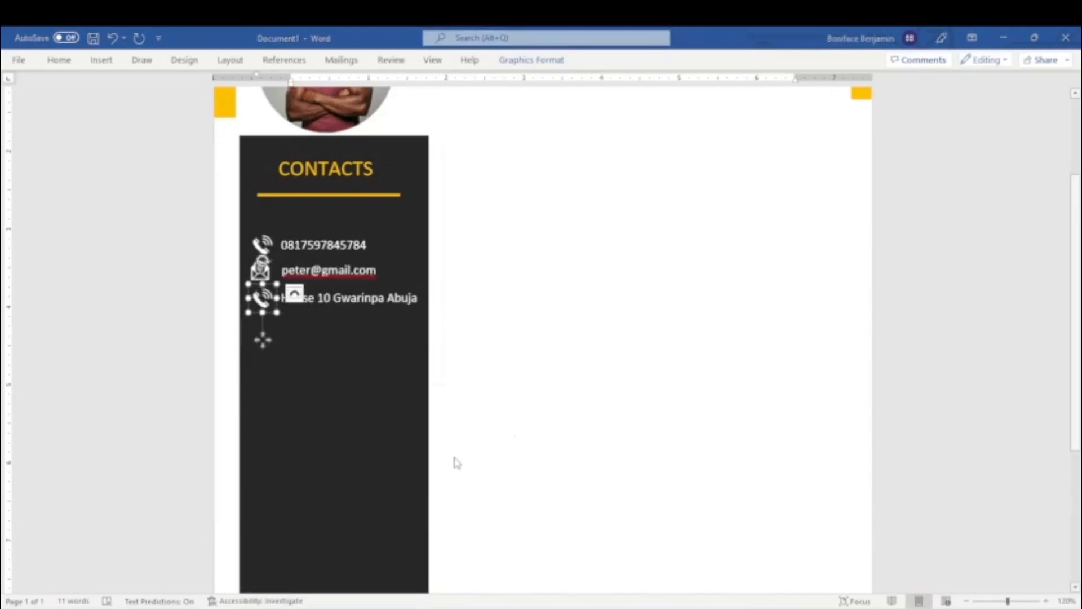
pyautogui.click(266, 169)
pyautogui.write('addree')
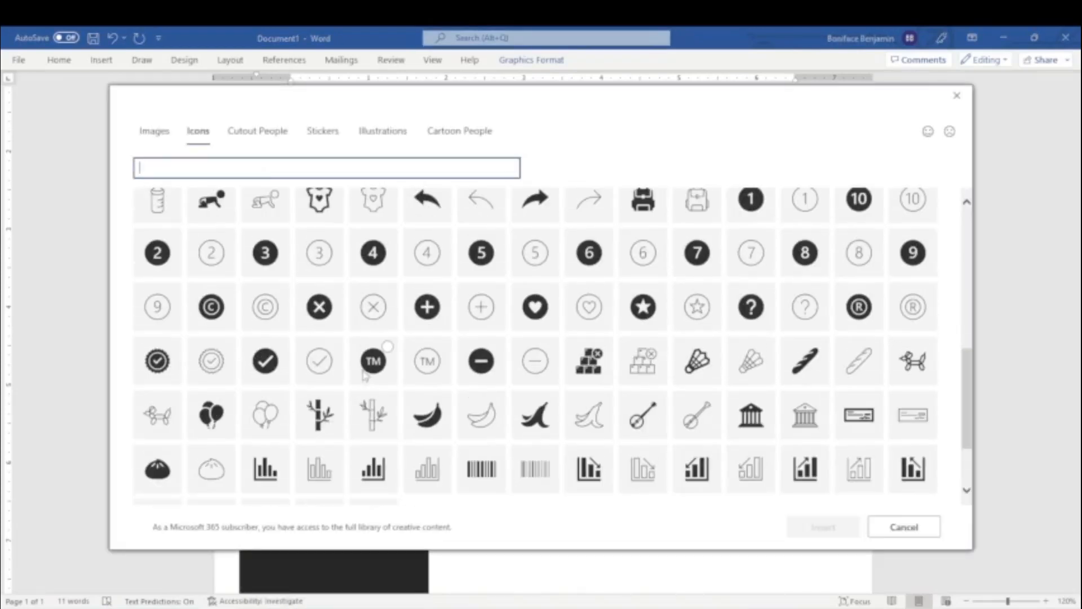
pyautogui.scroll(-2, 364, 377)
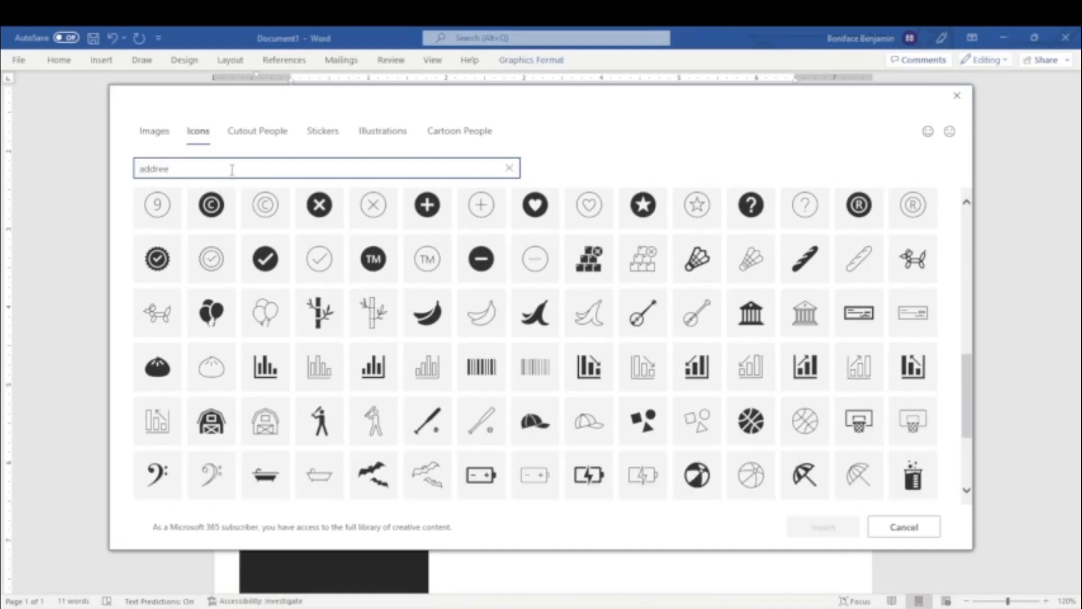
pyautogui.press('BackSpace')
pyautogui.write('ss')
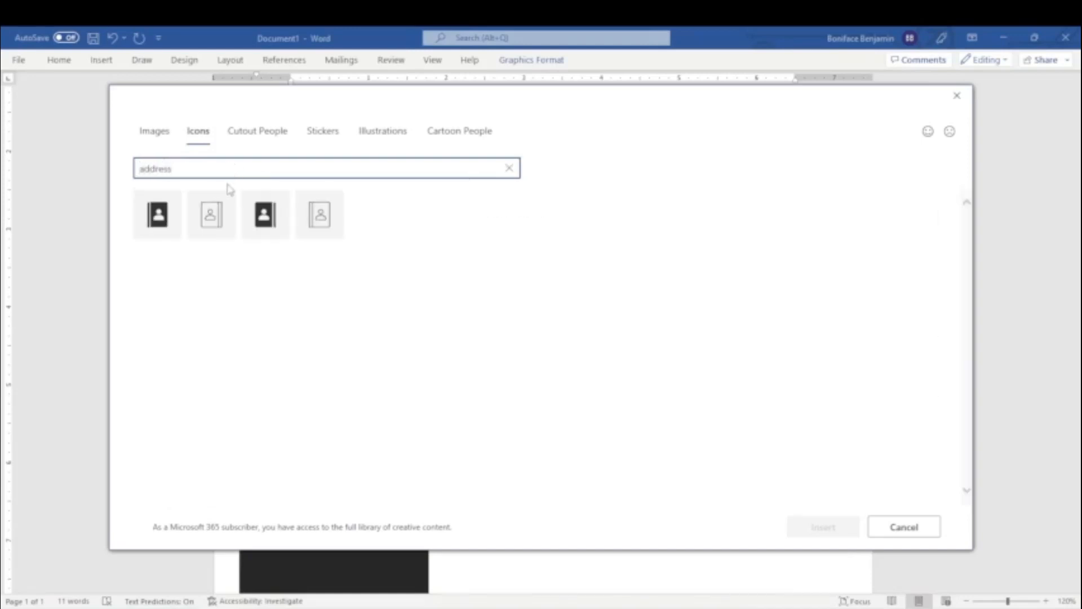
pyautogui.click(315, 220)
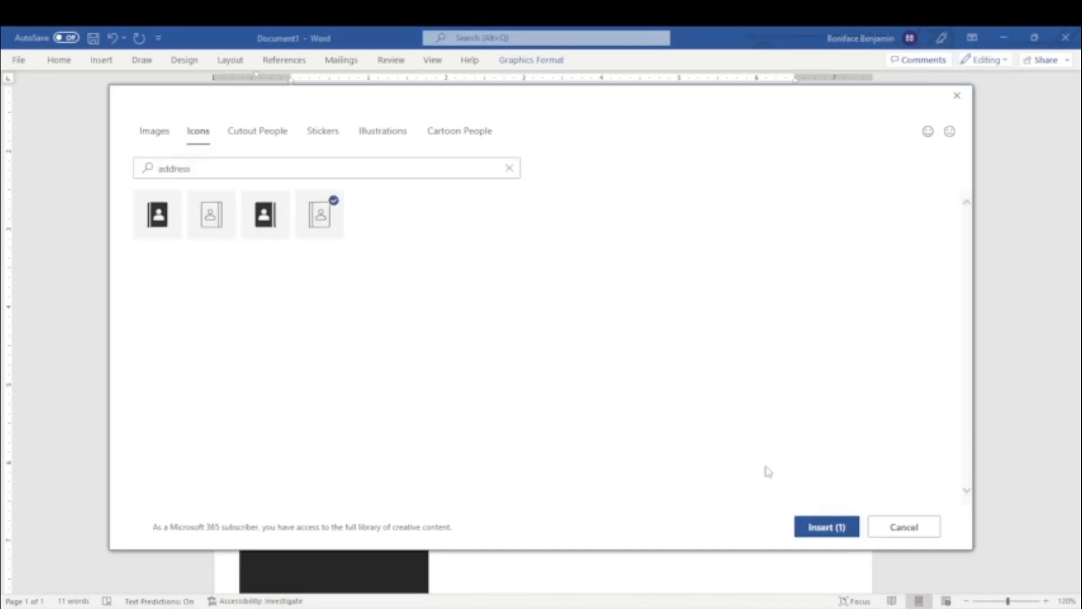
pyautogui.click(826, 527)
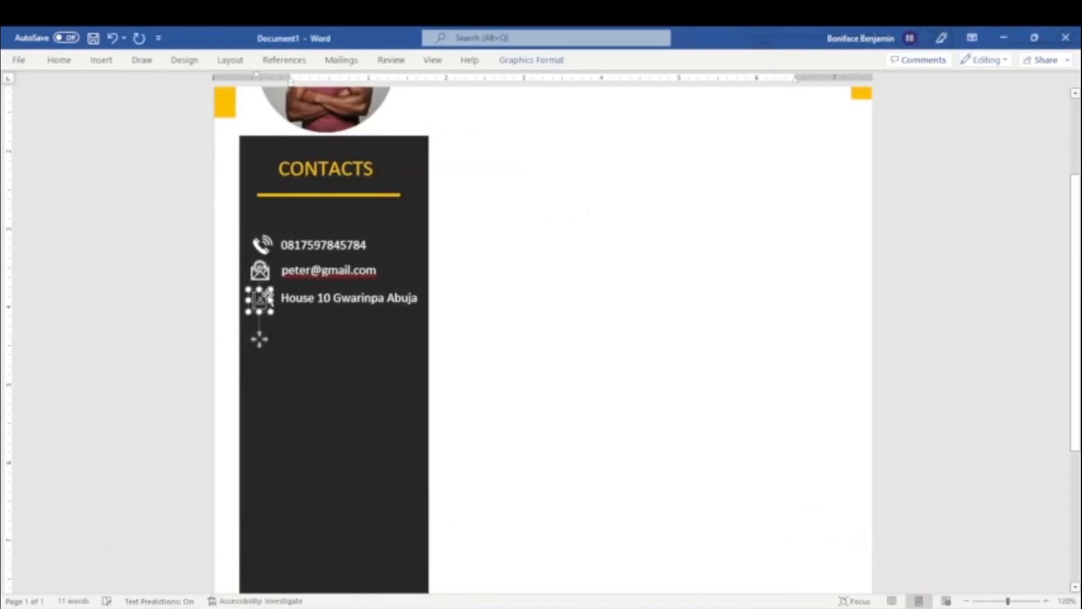
# Move the address-book icon up level with the address and shift the phone icon slightly left to line up the icon column.
pyautogui.moveTo(262, 301); pyautogui.dragTo(269, 281)
pyautogui.click(260, 270)
pyautogui.click(251, 364)
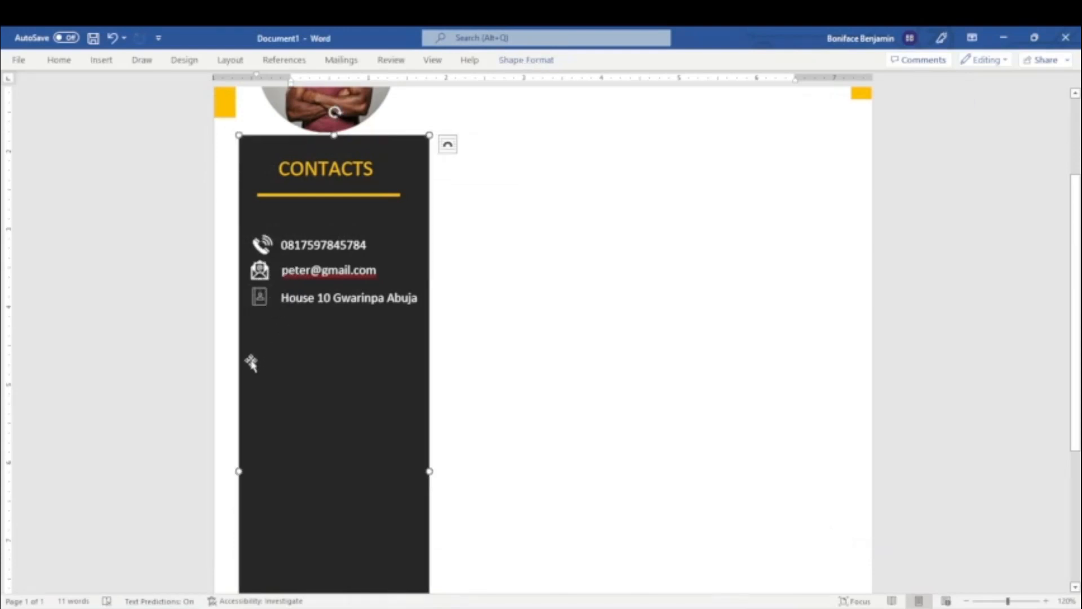
pyautogui.moveTo(259, 240); pyautogui.dragTo(257, 240)
pyautogui.click(165, 357)
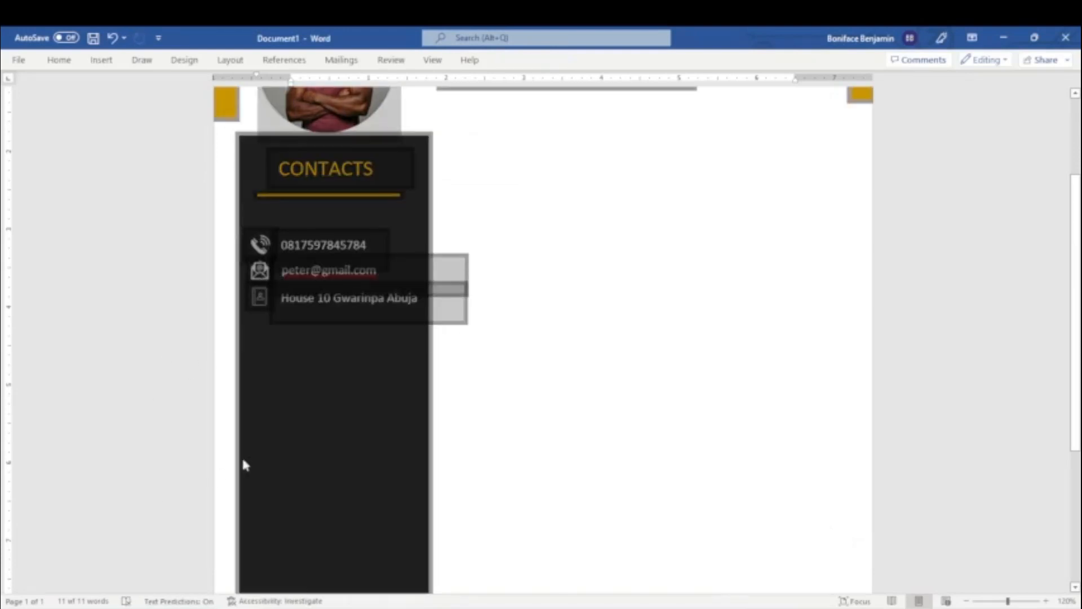
pyautogui.click(277, 452)
# Copy the CONTACTS heading and its orange underline into the space below the address row.
pyautogui.click(354, 187)
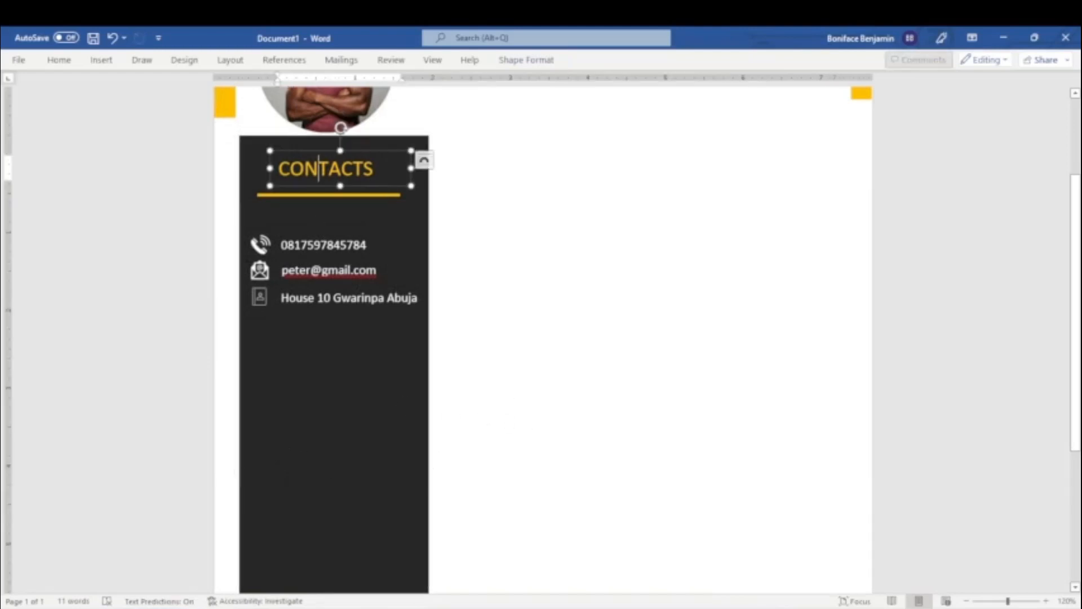
pyautogui.moveTo(354, 188); pyautogui.dragTo(373, 383)
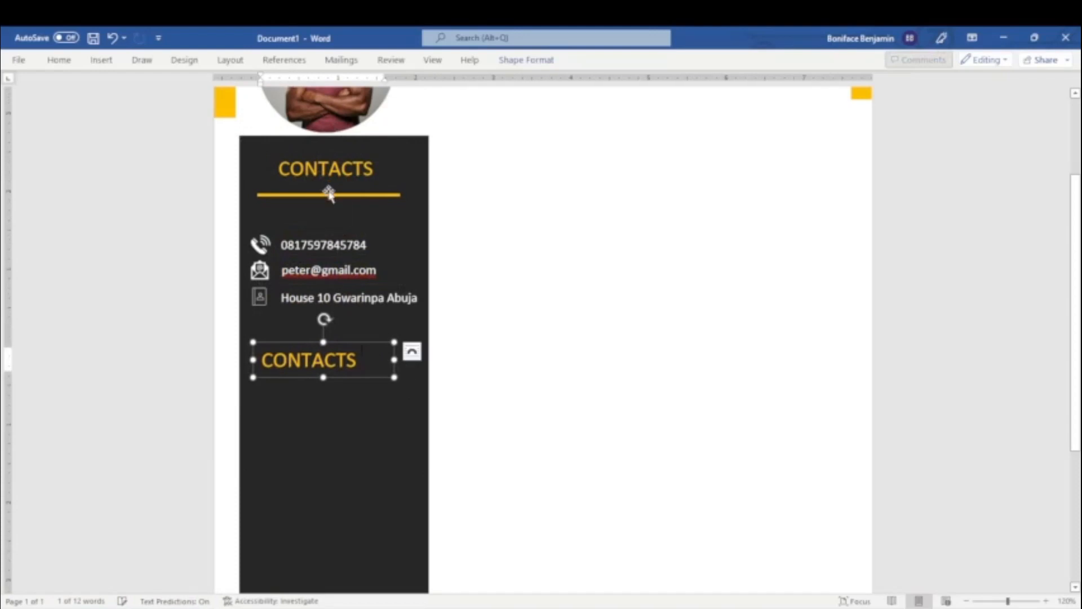
pyautogui.click(326, 207)
pyautogui.click(326, 194)
pyautogui.moveTo(326, 194); pyautogui.dragTo(332, 376)
# Change the copied heading's text to "ABOUT ME".
pyautogui.click(332, 369)
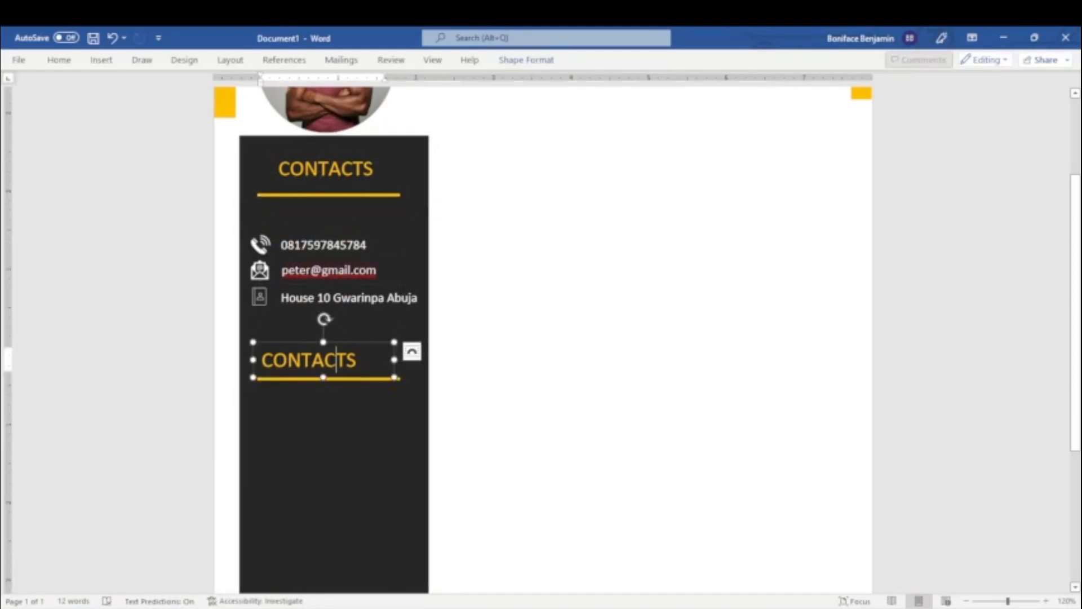
pyautogui.click(412, 351)
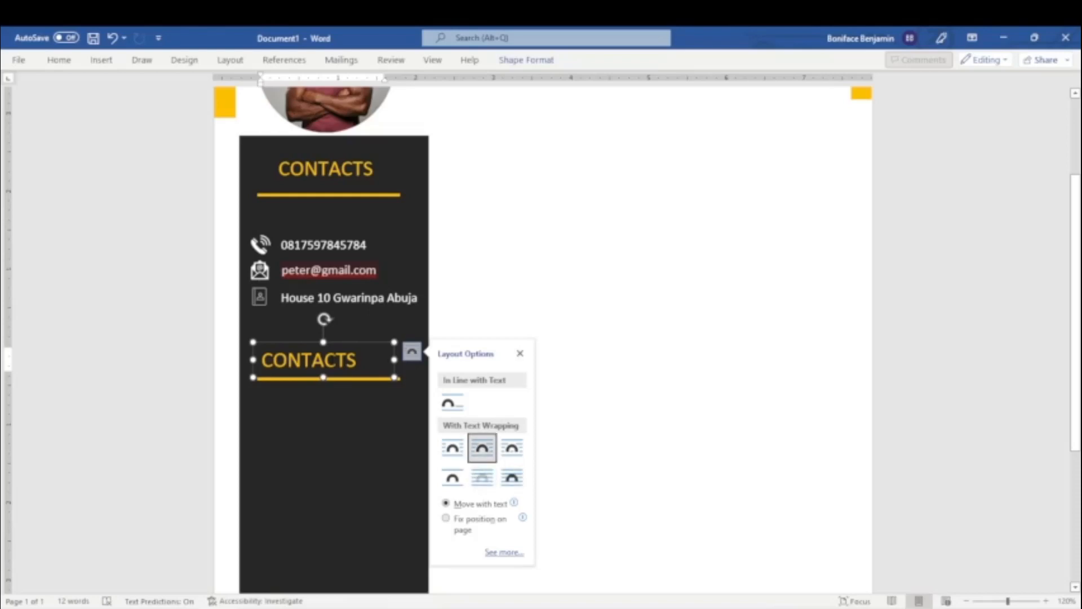
pyautogui.doubleClick(329, 356)
pyautogui.write('A')
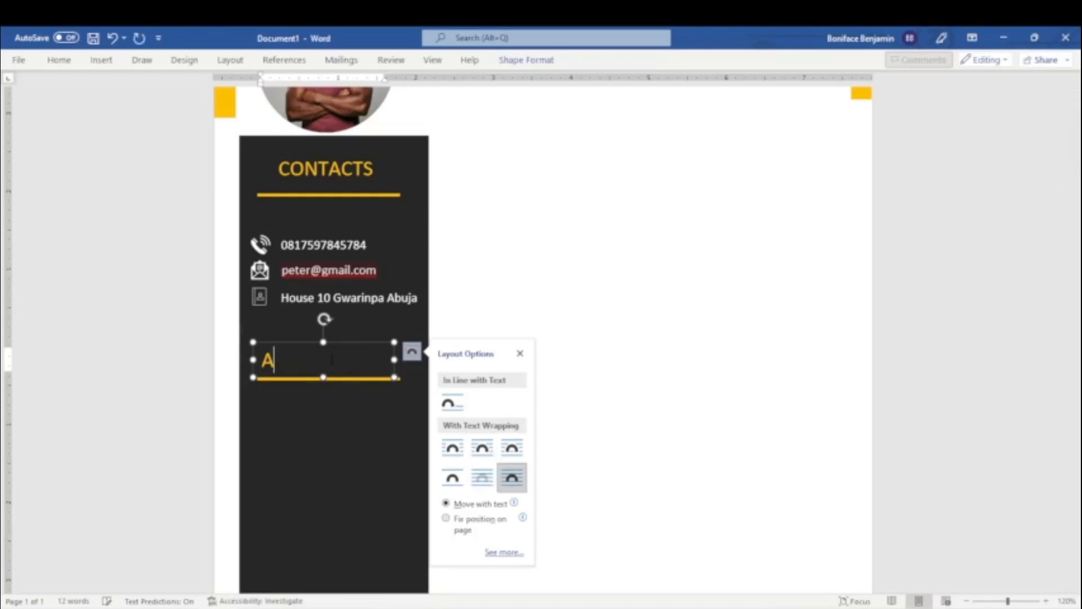
pyautogui.write('BOUT ME')
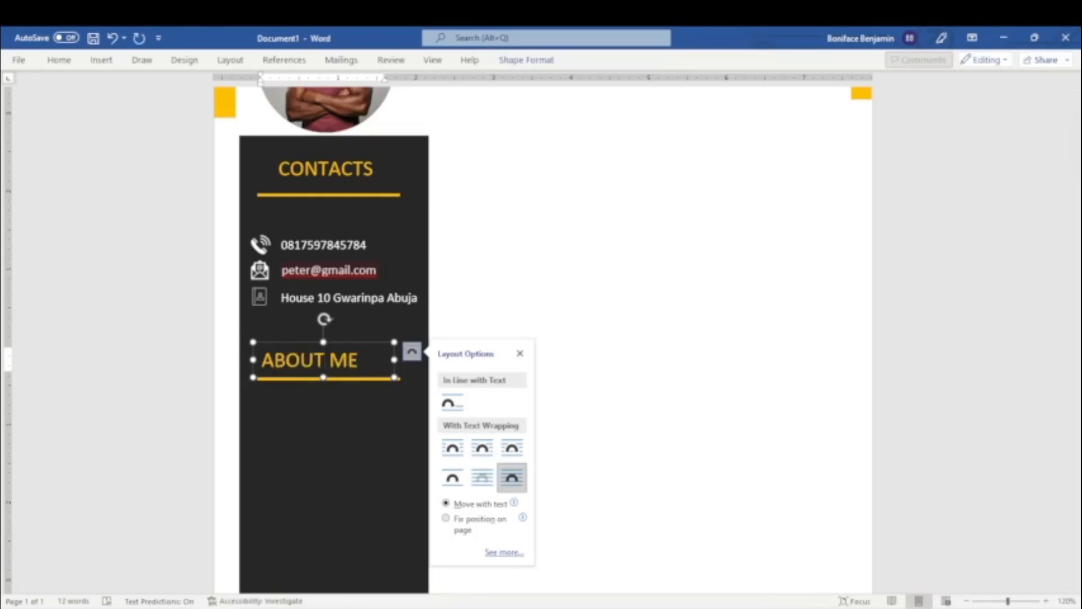
# Draw a text box about 1.97" wide and 2.53" high in the sidebar below the ABOUT ME underline.
pyautogui.click(326, 422)
pyautogui.click(101, 59)
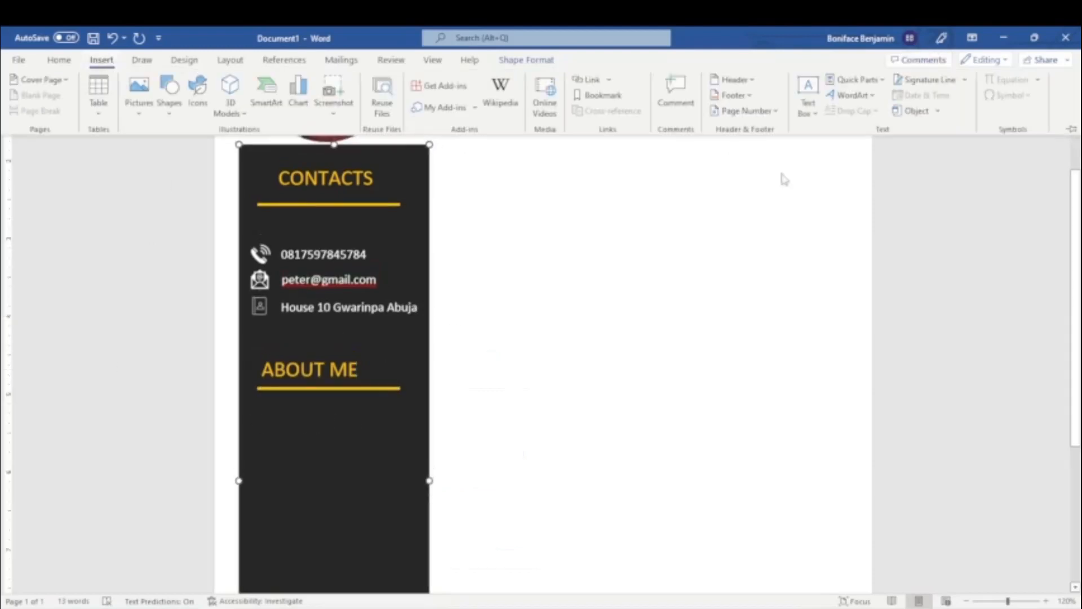
pyautogui.click(808, 96)
pyautogui.click(828, 541)
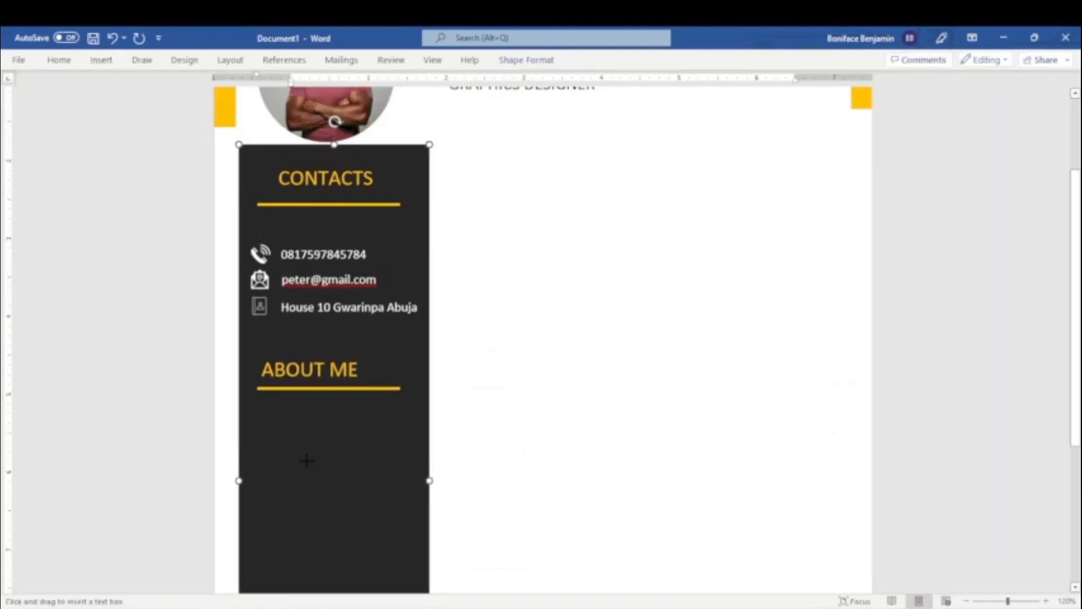
pyautogui.scroll(-3, 322, 473)
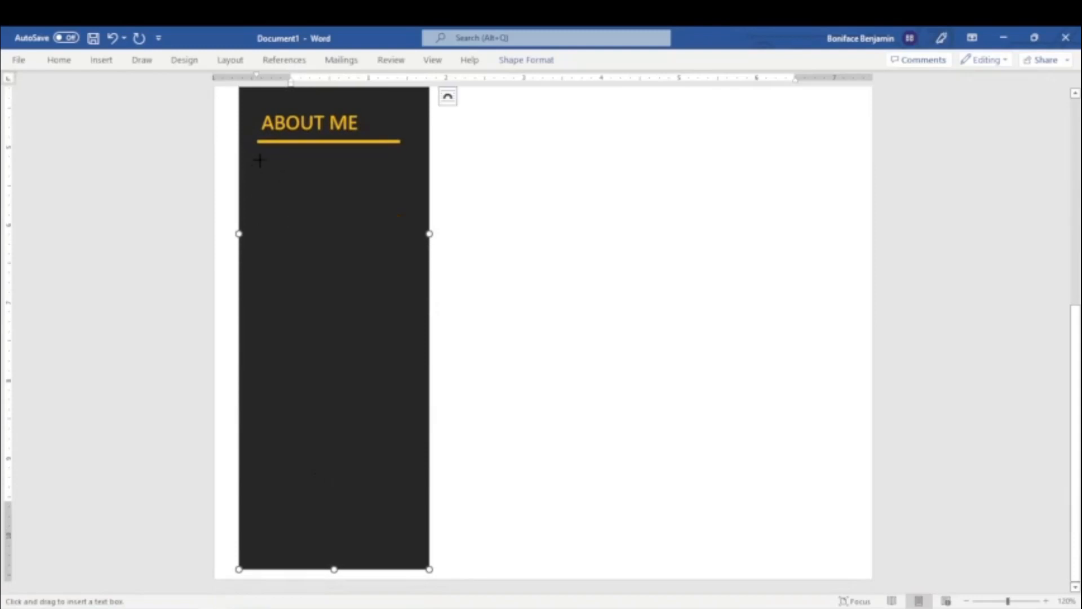
pyautogui.moveTo(259, 161); pyautogui.dragTo(353, 303)
pyautogui.moveTo(409, 353); pyautogui.dragTo(410, 356)
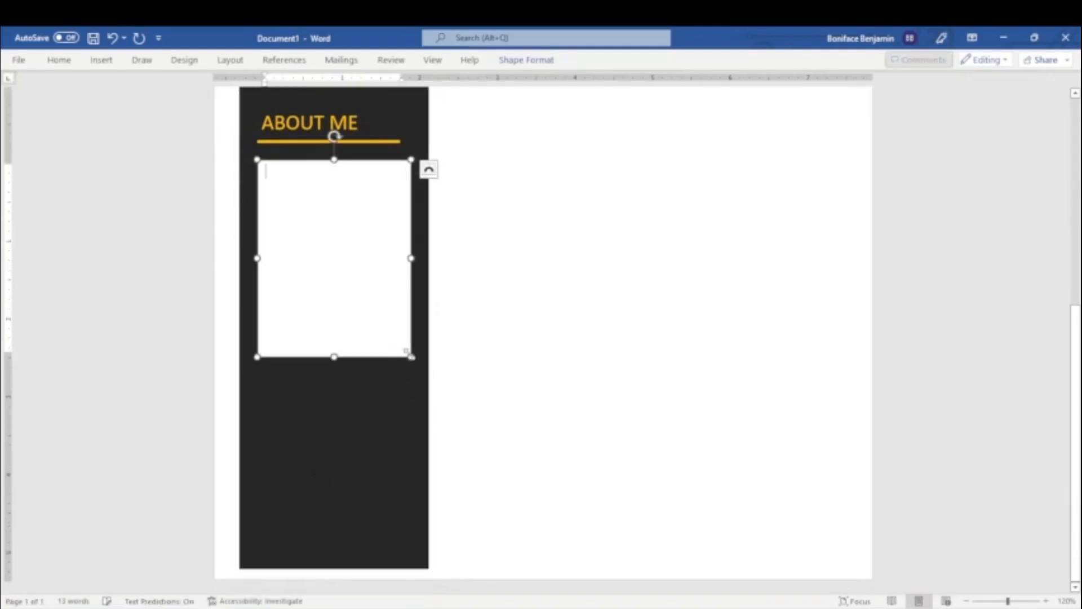
# Remove the fill and outline from the text box under ABOUT ME.
pyautogui.click(526, 59)
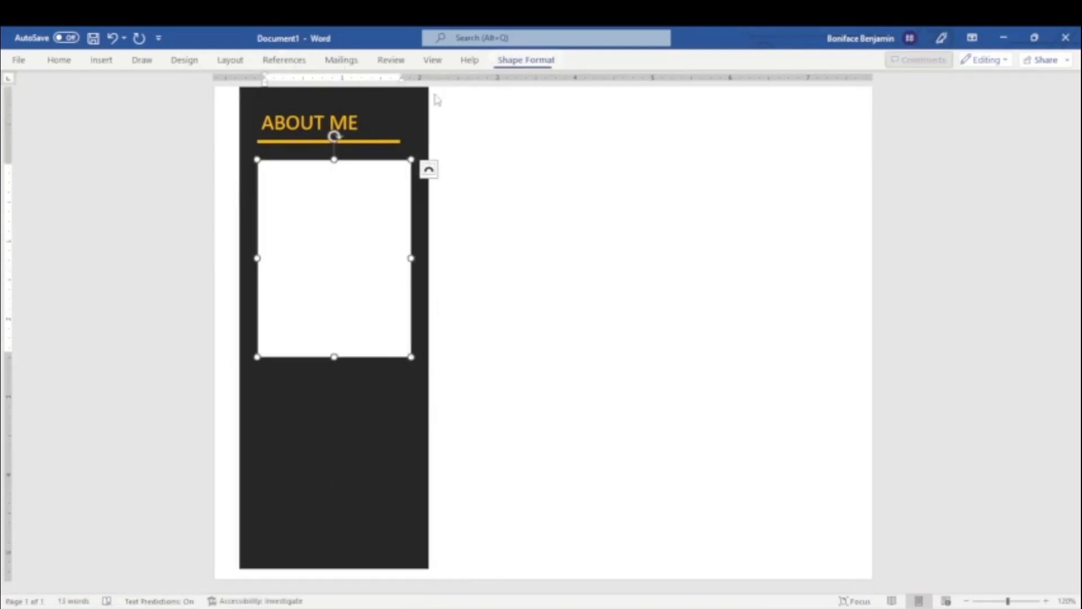
pyautogui.click(340, 79)
pyautogui.click(343, 228)
pyautogui.click(347, 95)
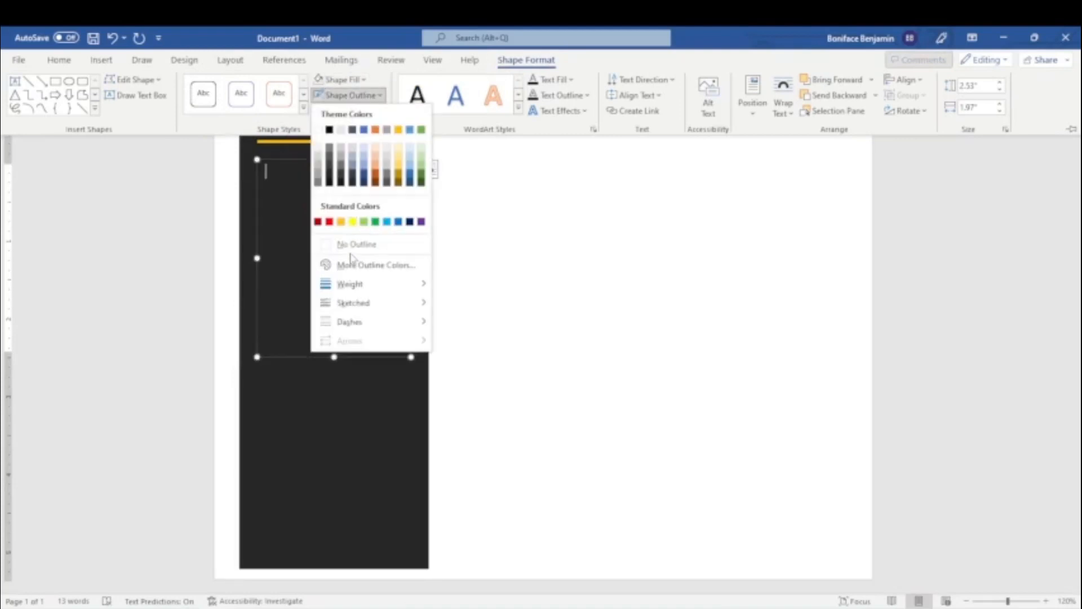
pyautogui.click(352, 245)
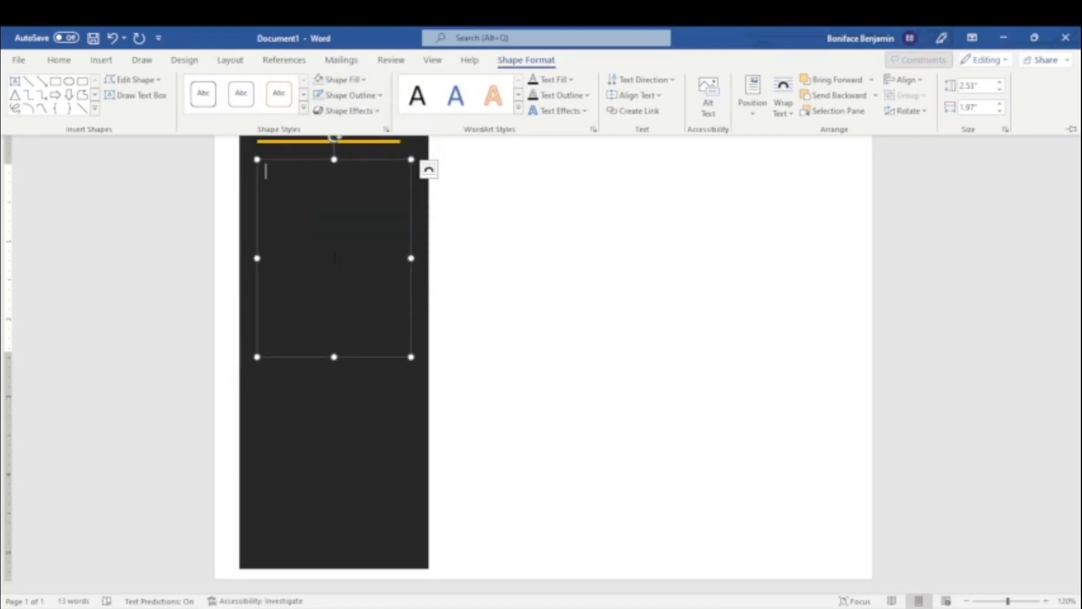
# Enter "In this box, write brief information about yourself" in the text box and set its font color to white.
pyautogui.write('In')
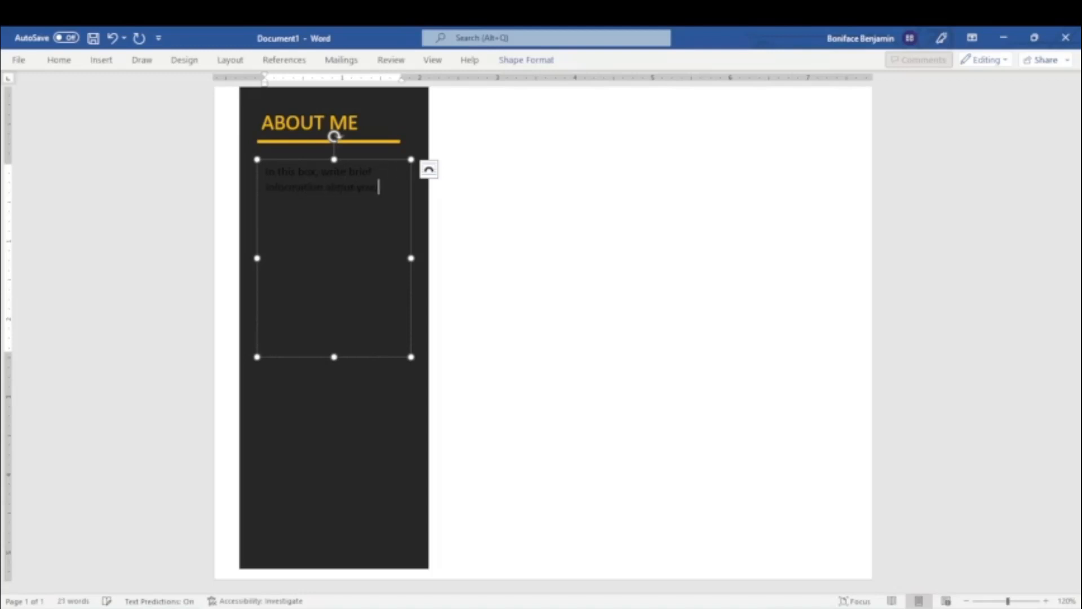
pyautogui.click(334, 257)
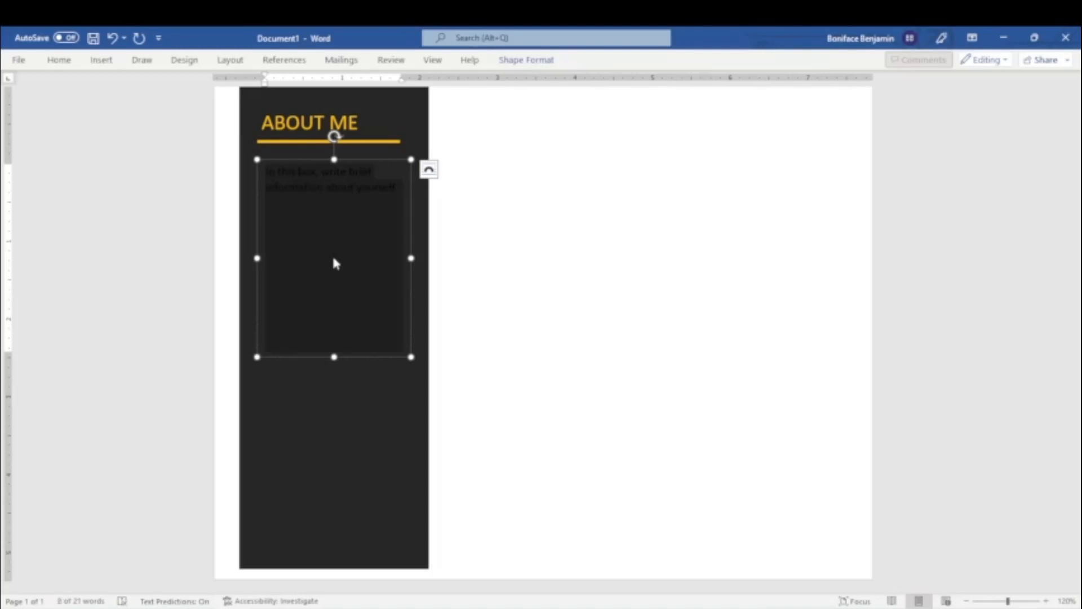
pyautogui.click(58, 59)
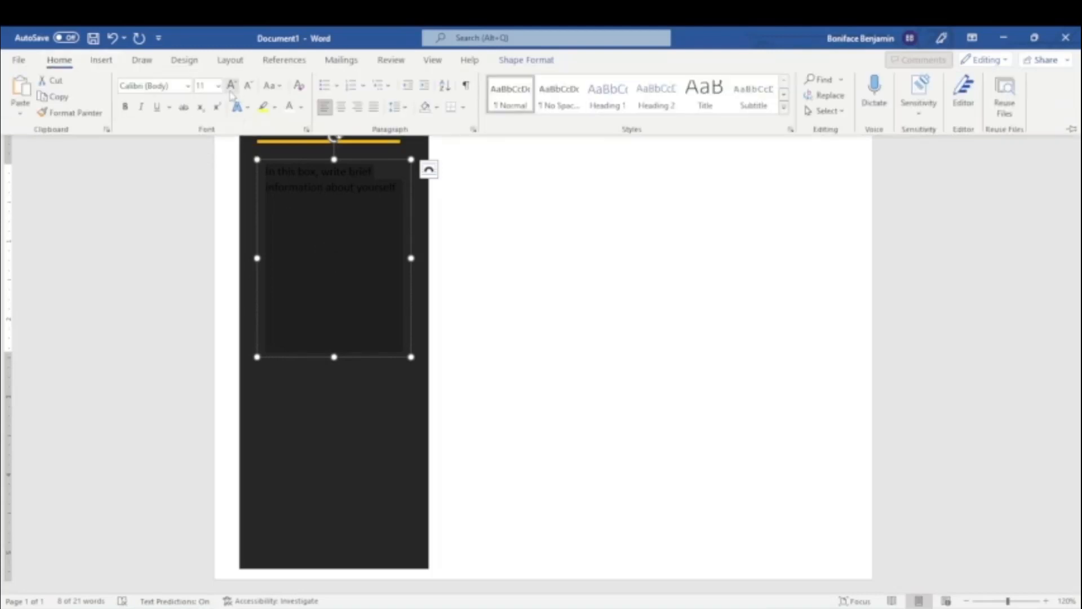
pyautogui.click(301, 107)
pyautogui.click(295, 152)
pyautogui.click(364, 200)
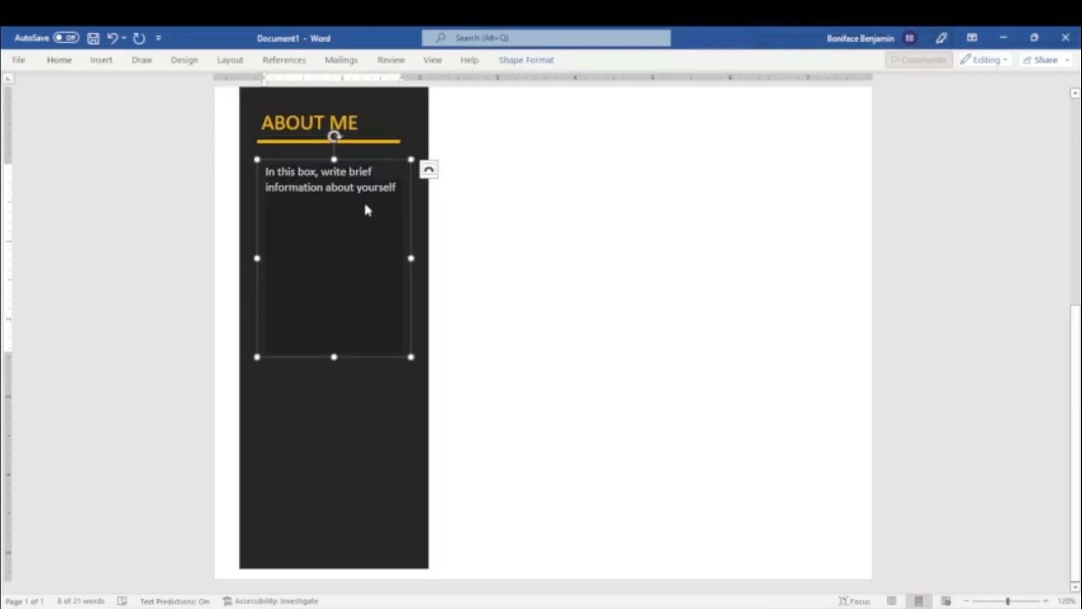
# Repeat the sentence to make four paragraphs in the ABOUT ME text box, and delete the blank lines between them.
pyautogui.hotkey('ctrl', 'a')
pyautogui.hotkey('ctrl', 'c')
pyautogui.click(396, 189)
pyautogui.press('Return')
pyautogui.hotkey('ctrl', 'v')
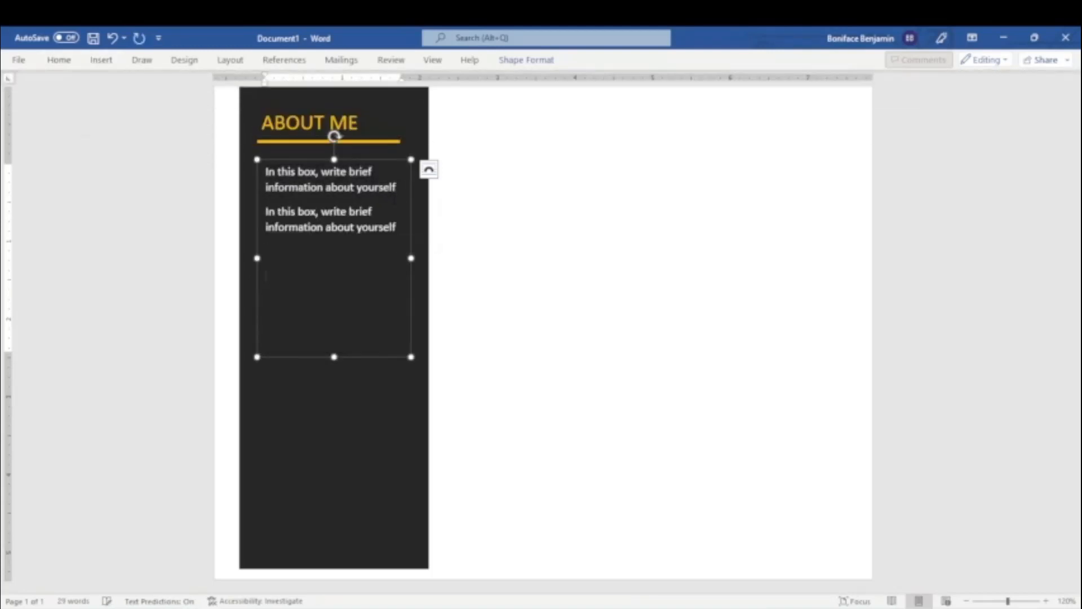
pyautogui.hotkey('ctrl', 'v')
pyautogui.press('Return')
pyautogui.hotkey('ctrl', 'v')
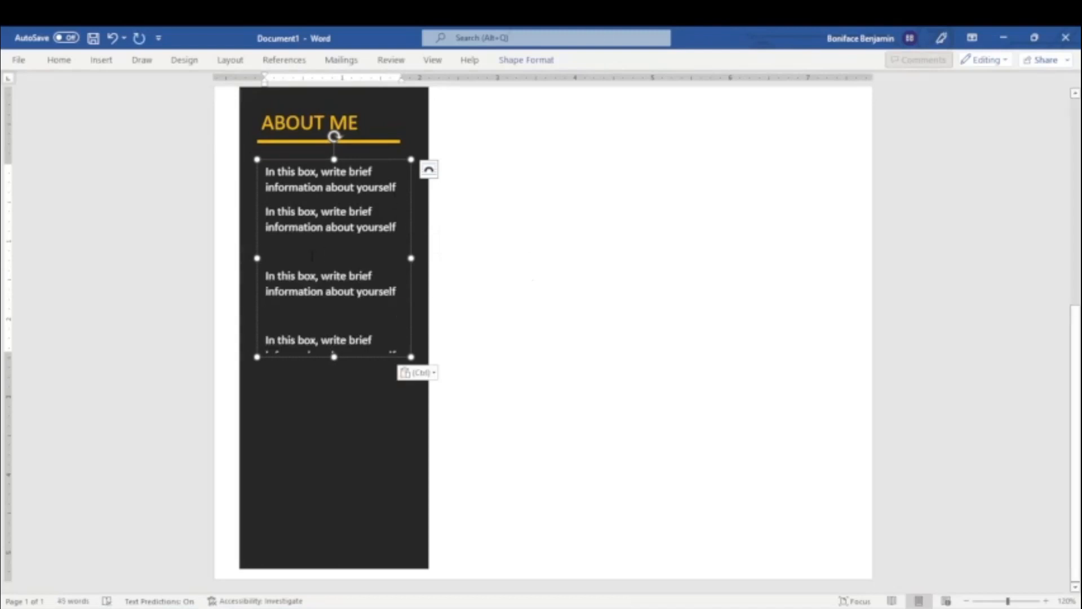
pyautogui.click(311, 257)
pyautogui.press('BackSpace')
pyautogui.click(311, 291)
pyautogui.press('BackSpace')
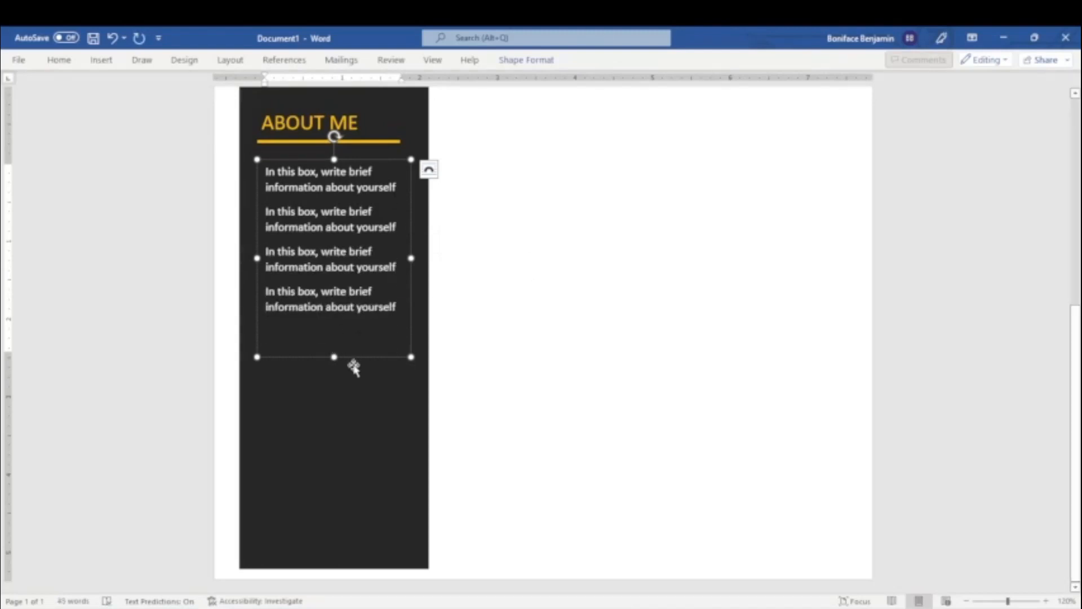
# Copy the ABOUT ME heading and its underline below the paragraphs, and change the copied heading's text to "SKILLS".
pyautogui.click(314, 140)
pyautogui.moveTo(314, 140); pyautogui.dragTo(321, 358)
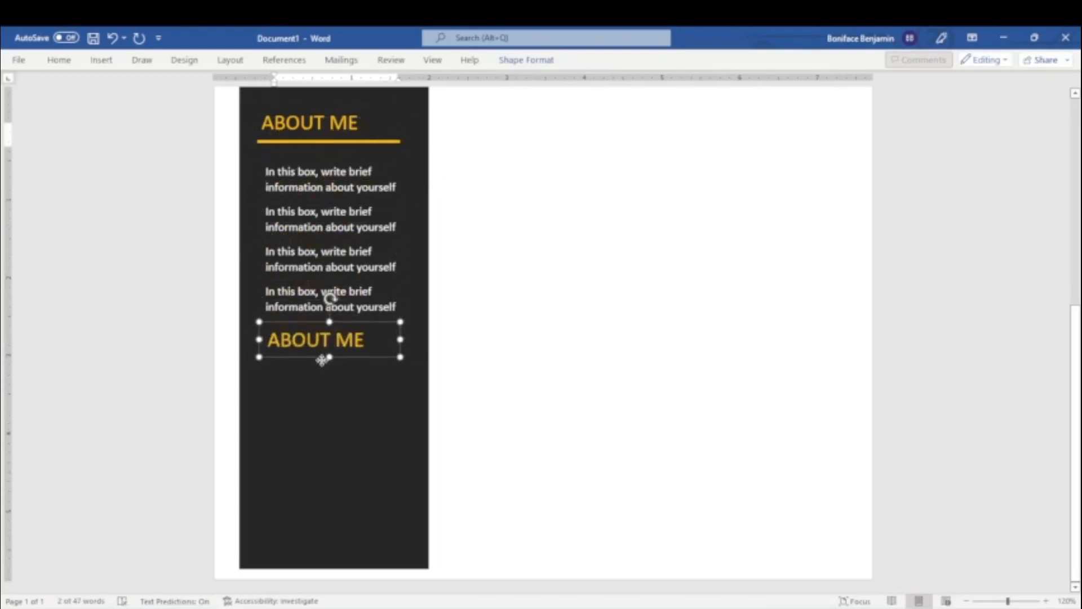
pyautogui.click(363, 142)
pyautogui.click(364, 140)
pyautogui.click(377, 142)
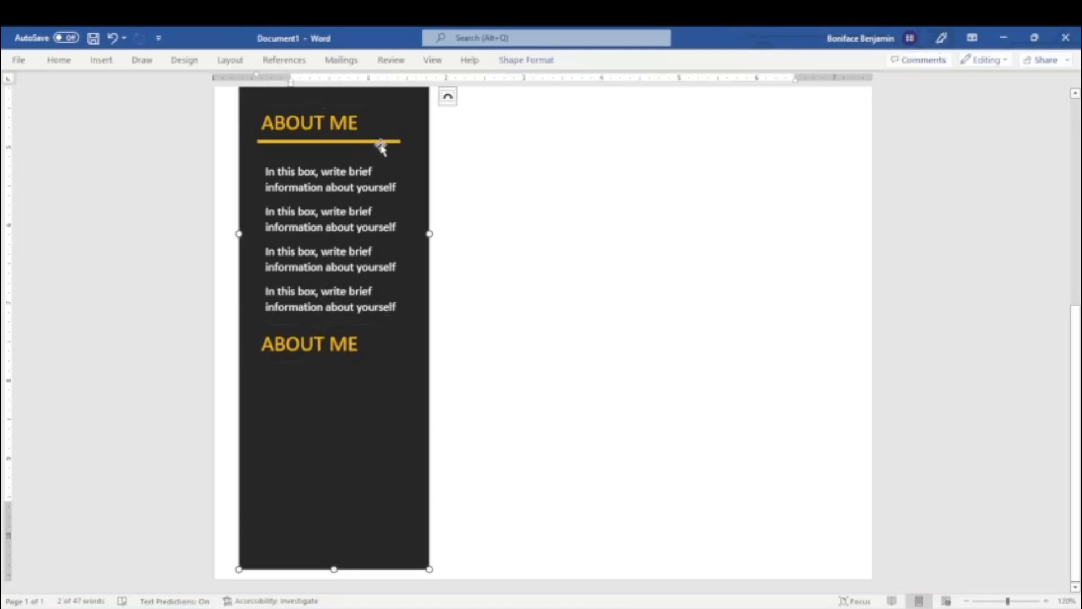
pyautogui.click(382, 142)
pyautogui.moveTo(382, 142); pyautogui.dragTo(358, 367)
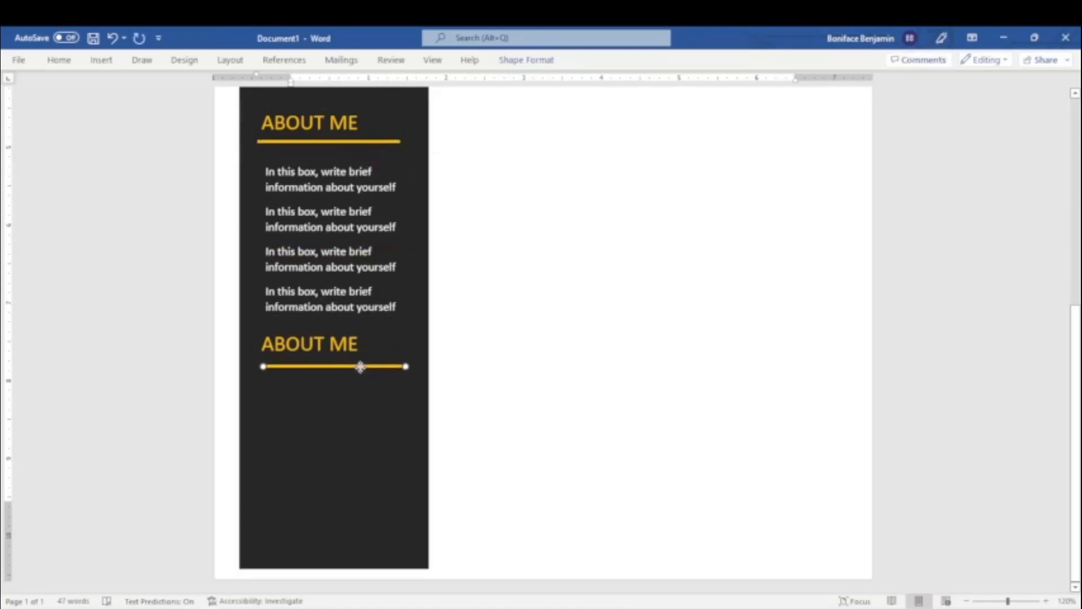
pyautogui.click(349, 350)
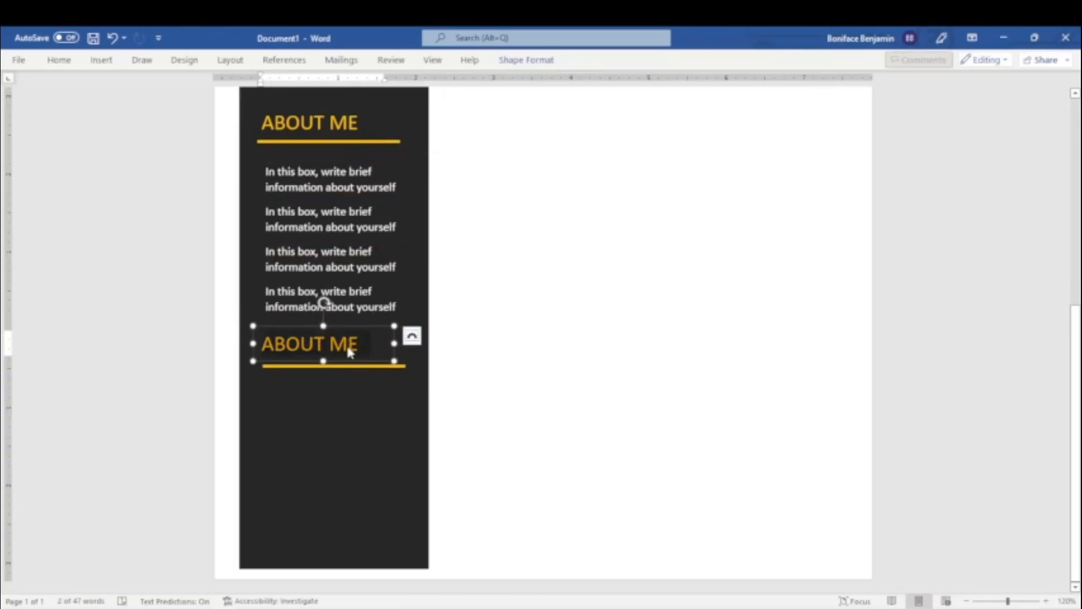
pyautogui.write('SKILLS')
# Duplicate the ABOUT ME paragraph text box and place the copy below the SKILLS heading's underline.
pyautogui.click(334, 163)
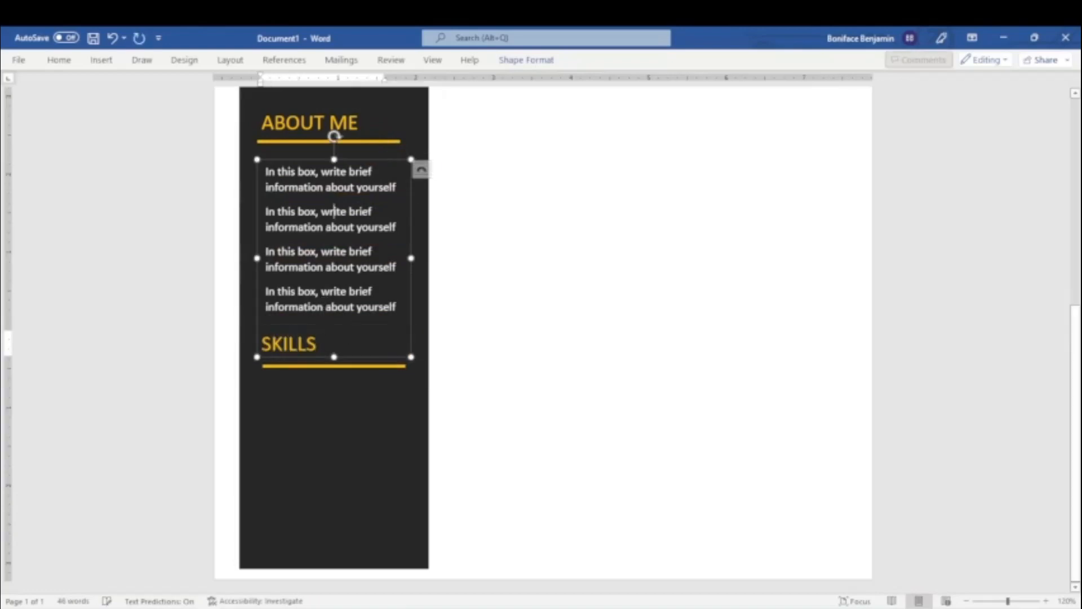
pyautogui.click(345, 357)
pyautogui.hotkey('ctrl', 'd')
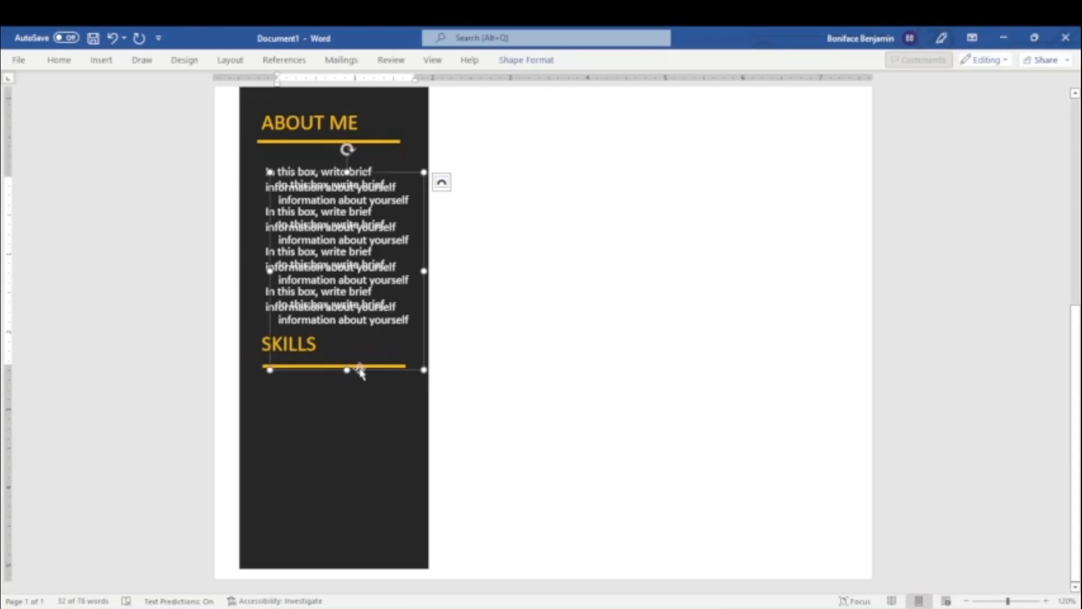
pyautogui.moveTo(361, 369); pyautogui.dragTo(343, 540)
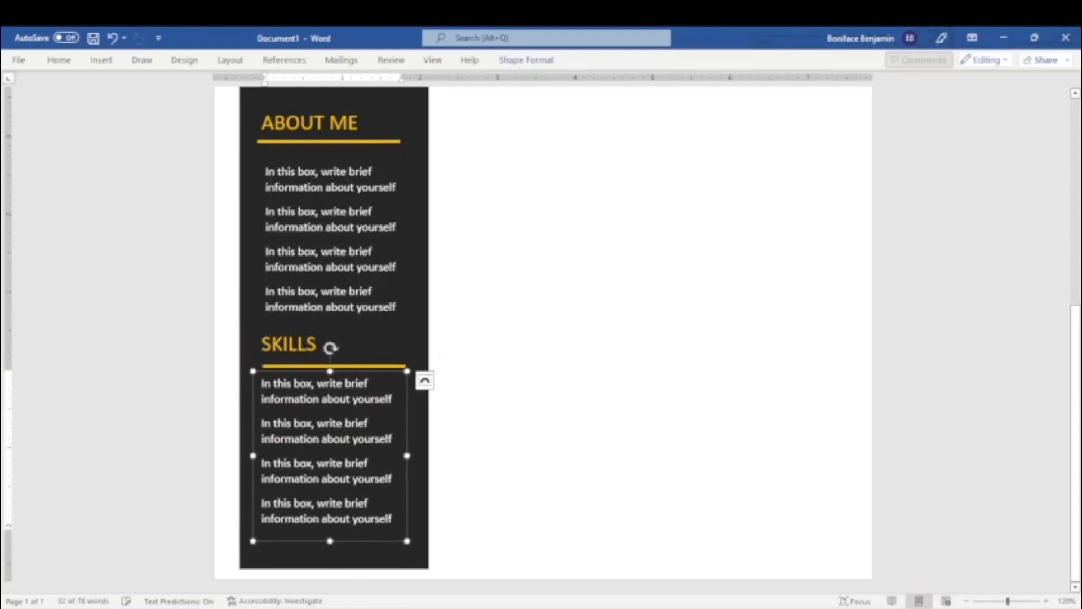
# Replace the copied text with Logo Design, Banner Design, Book Cover Design, Business Card Design, ID Card Design, Letterhead Design and Magazine Design on separate lines.
pyautogui.moveTo(262, 383); pyautogui.dragTo(393, 534)
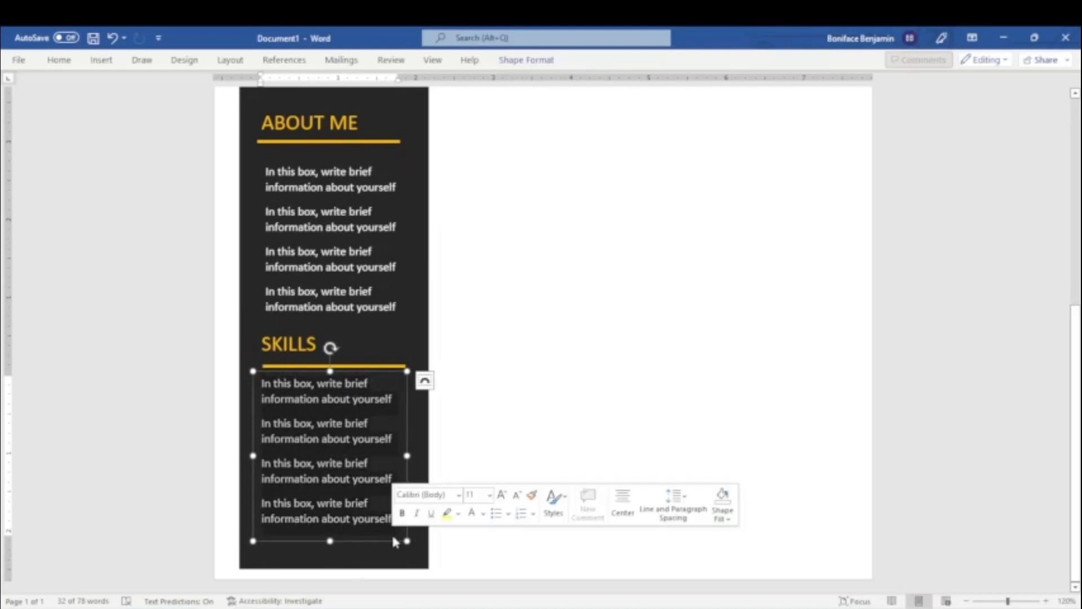
pyautogui.write('Gr')
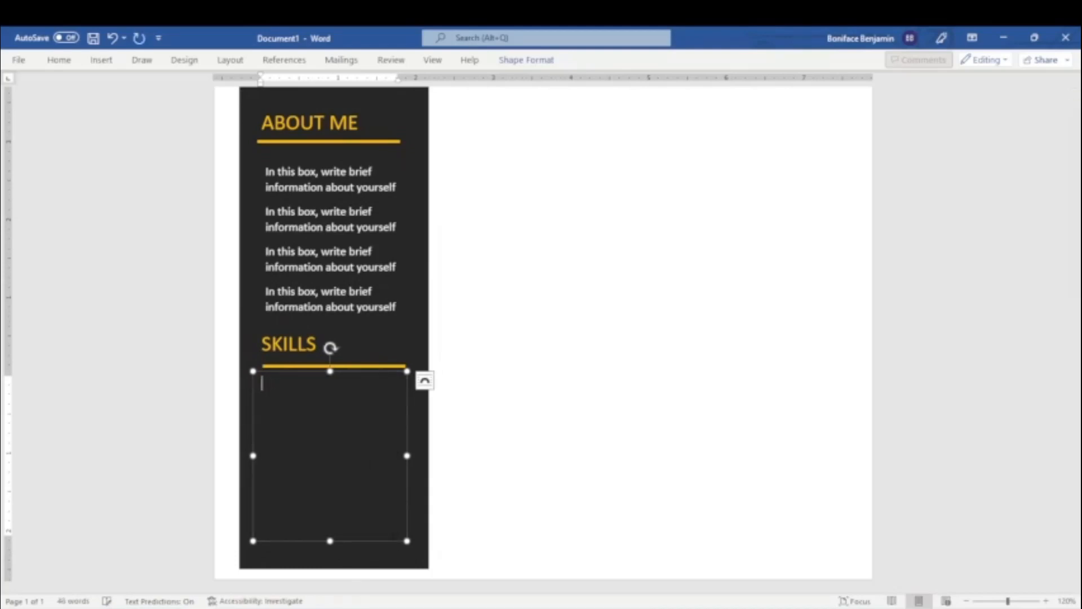
pyautogui.write('Logo')
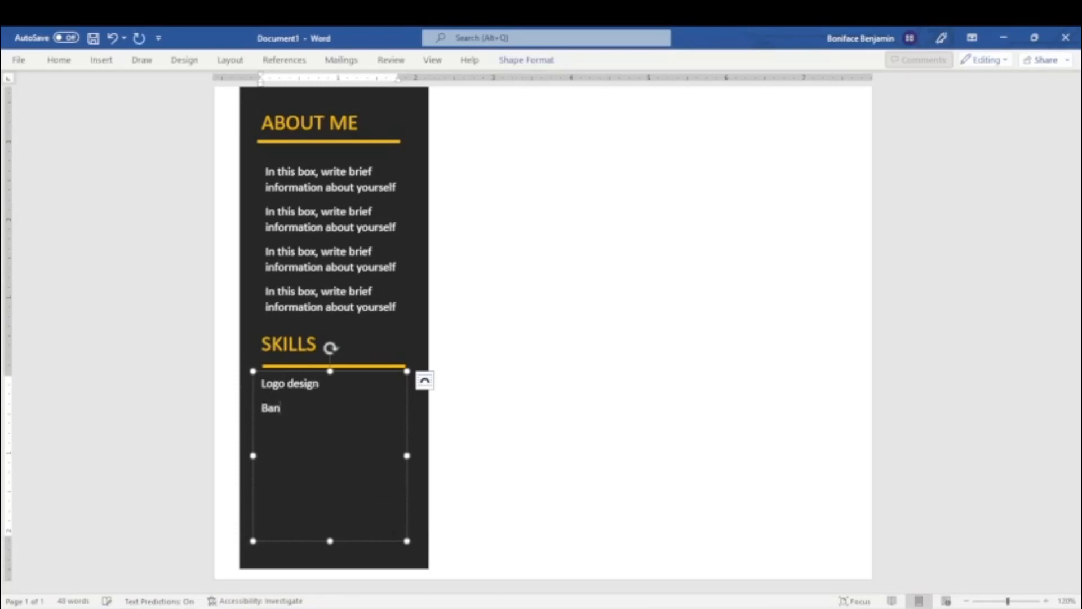
pyautogui.write('Design')
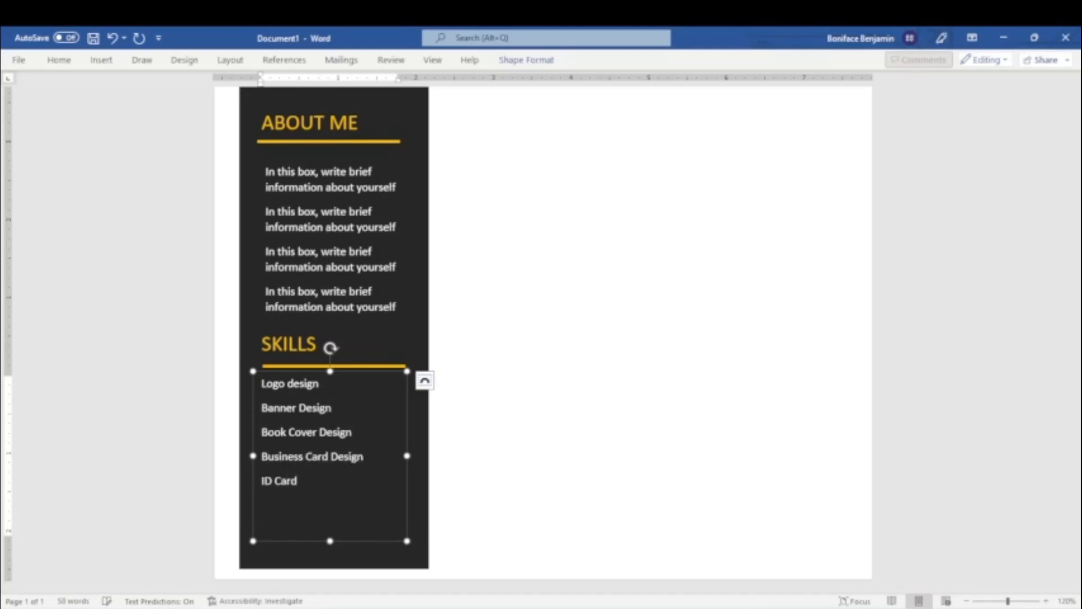
pyautogui.write('ign Letterhead Design ')
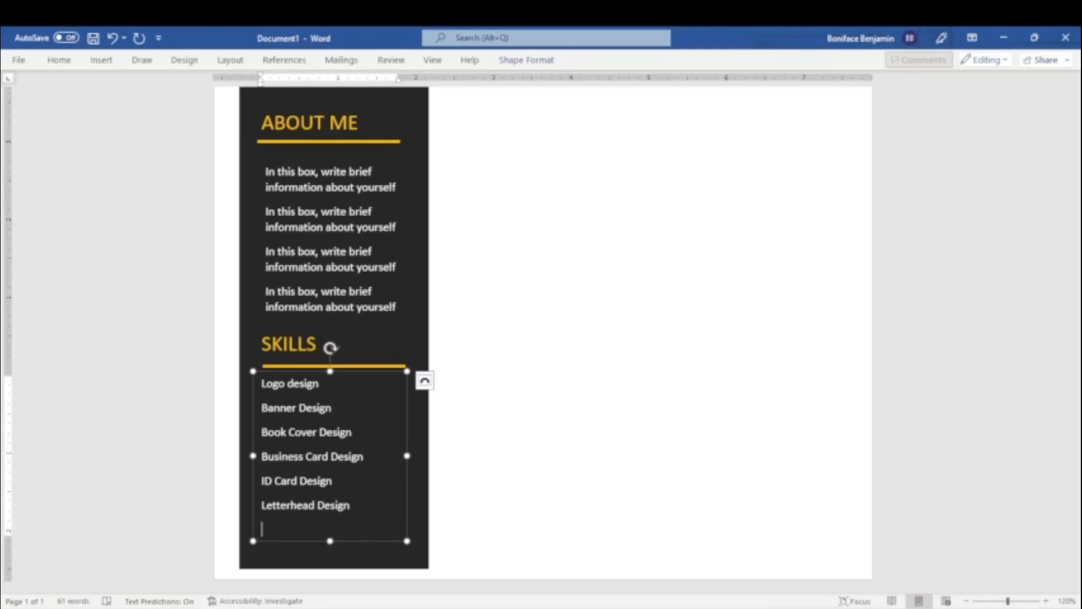
pyautogui.write('Magazine Design')
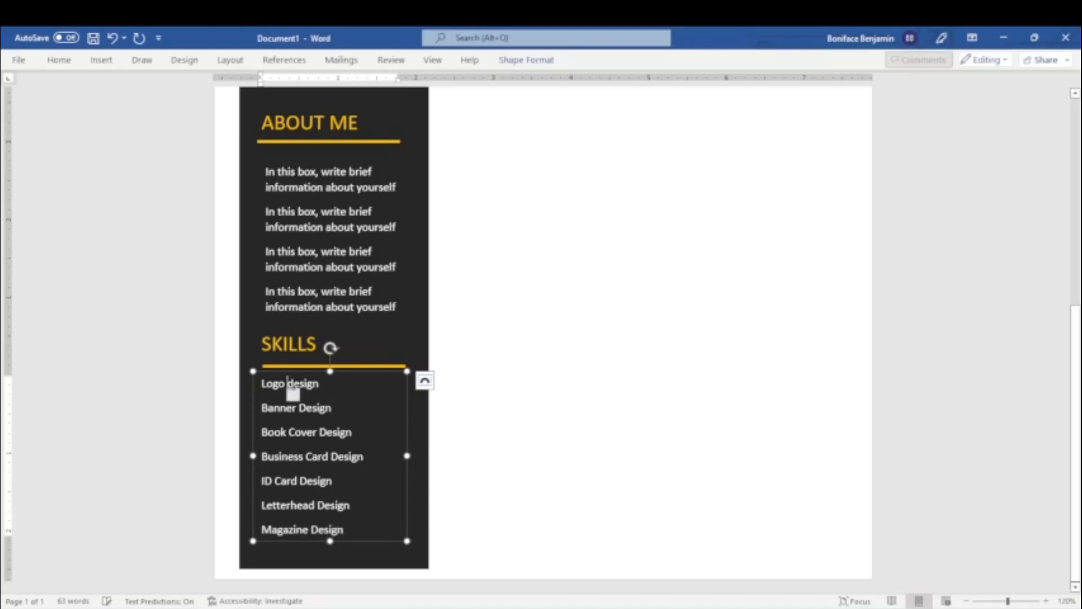
pyautogui.moveTo(294, 397)
# Give the skills list checkmark bullets, widen its text box so each skill fits one line, and shift the box slightly down and left.
pyautogui.moveTo(344, 529); pyautogui.dragTo(261, 383)
pyautogui.click(59, 60)
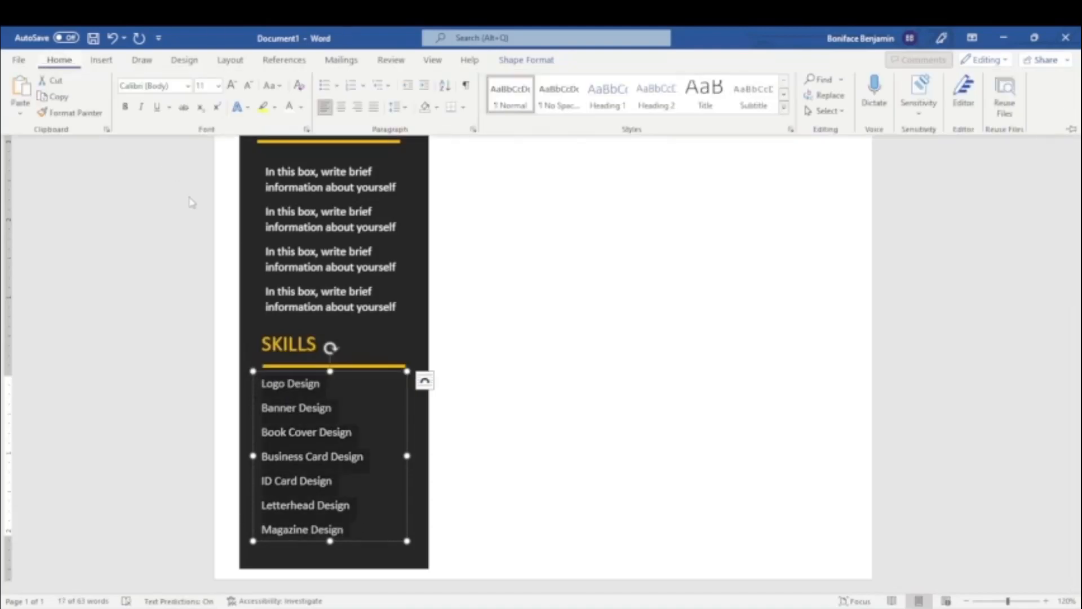
pyautogui.click(336, 85)
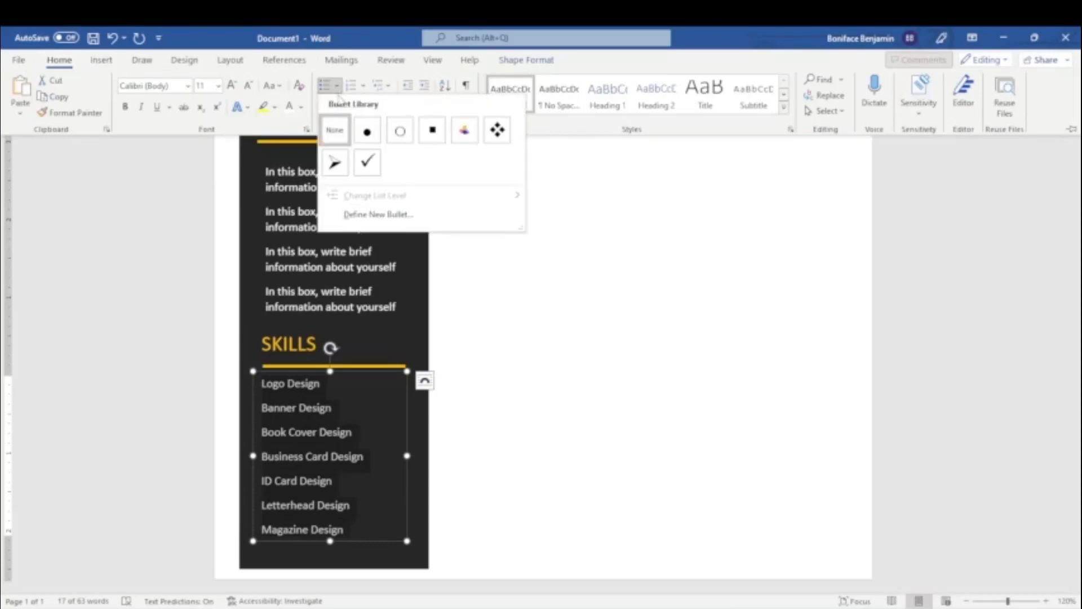
pyautogui.click(366, 164)
pyautogui.moveTo(406, 456); pyautogui.dragTo(421, 455)
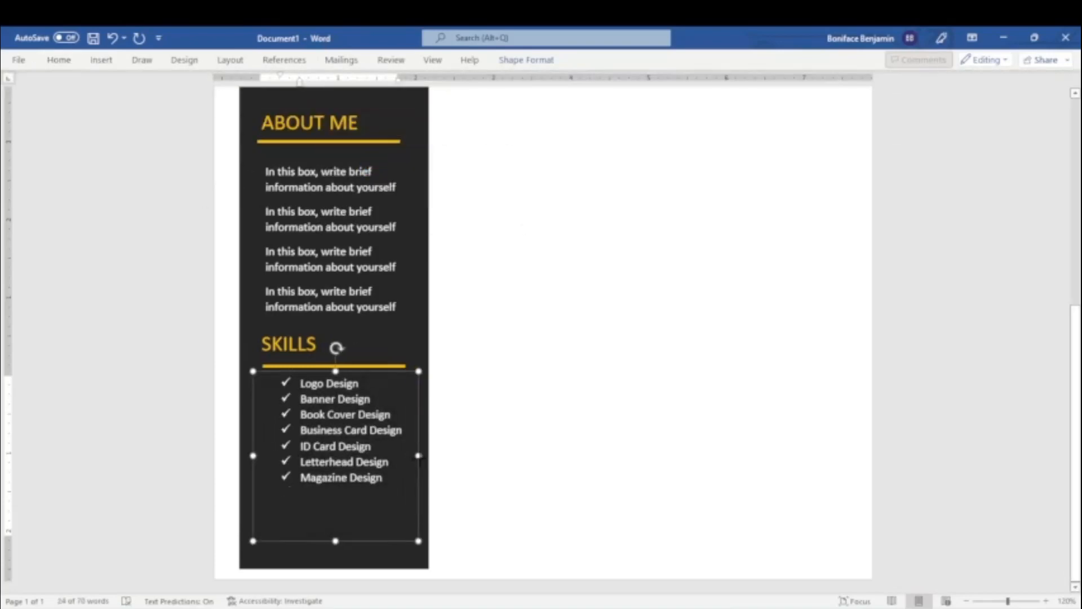
pyautogui.moveTo(326, 540); pyautogui.dragTo(312, 554)
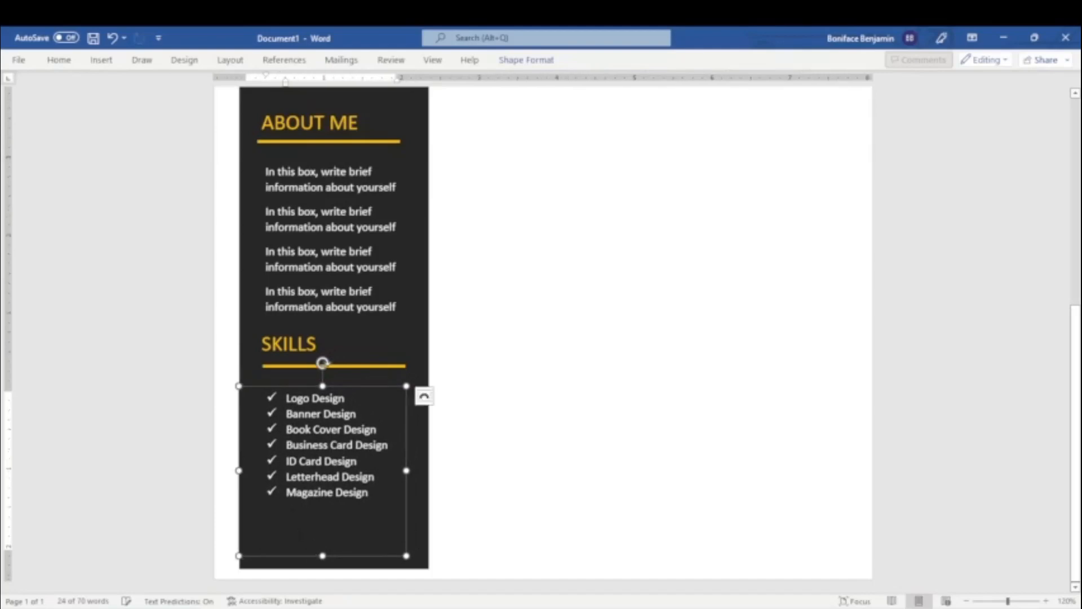
# Color the checkmark bullets of the skills list with the standard orange.
pyautogui.click(271, 491)
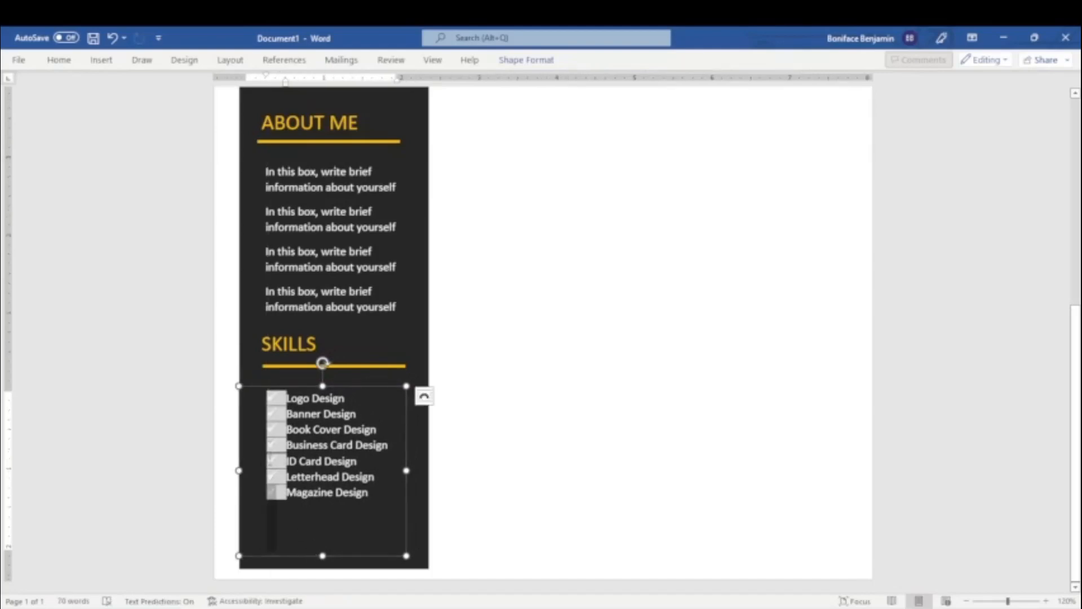
pyautogui.click(60, 60)
pyautogui.click(299, 107)
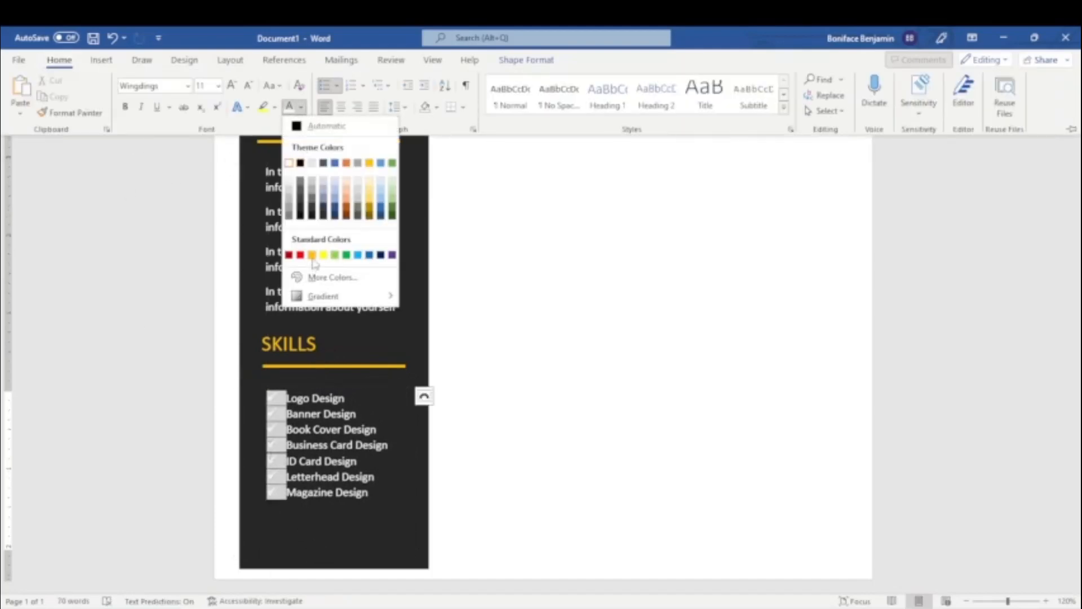
pyautogui.click(316, 255)
pyautogui.click(435, 492)
pyautogui.scroll(-3, 556, 467)
pyautogui.click(360, 461)
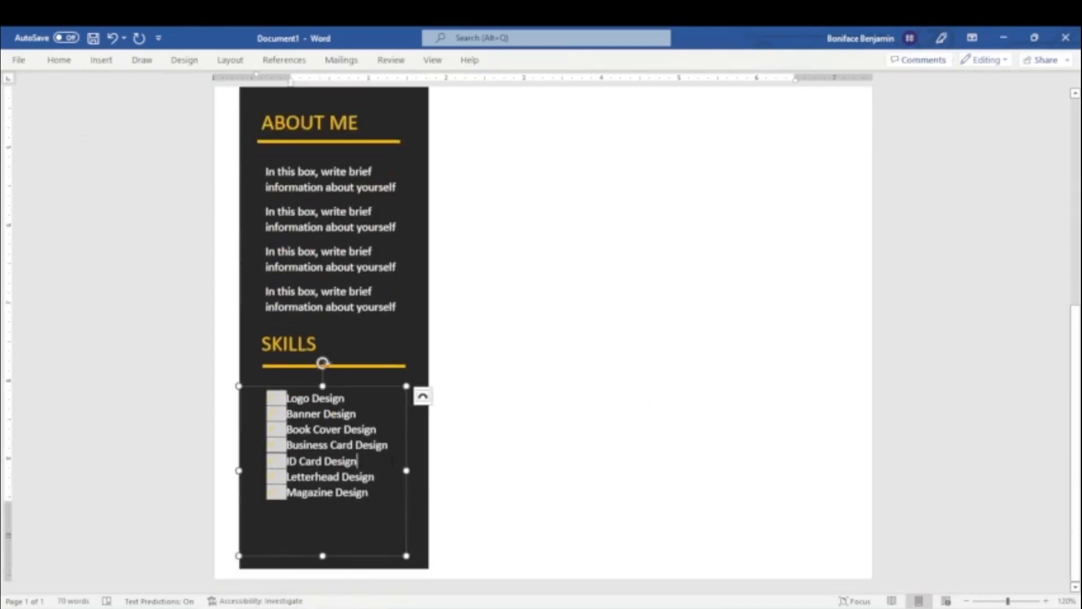
pyautogui.click(578, 501)
pyautogui.scroll(-3, 578, 500)
# Draw a text box about 0.64" high and 4.06" wide beneath the GRAPHICS DESIGNER line, beside the dark sidebar.
pyautogui.click(968, 602)
pyautogui.click(969, 602)
pyautogui.click(969, 601)
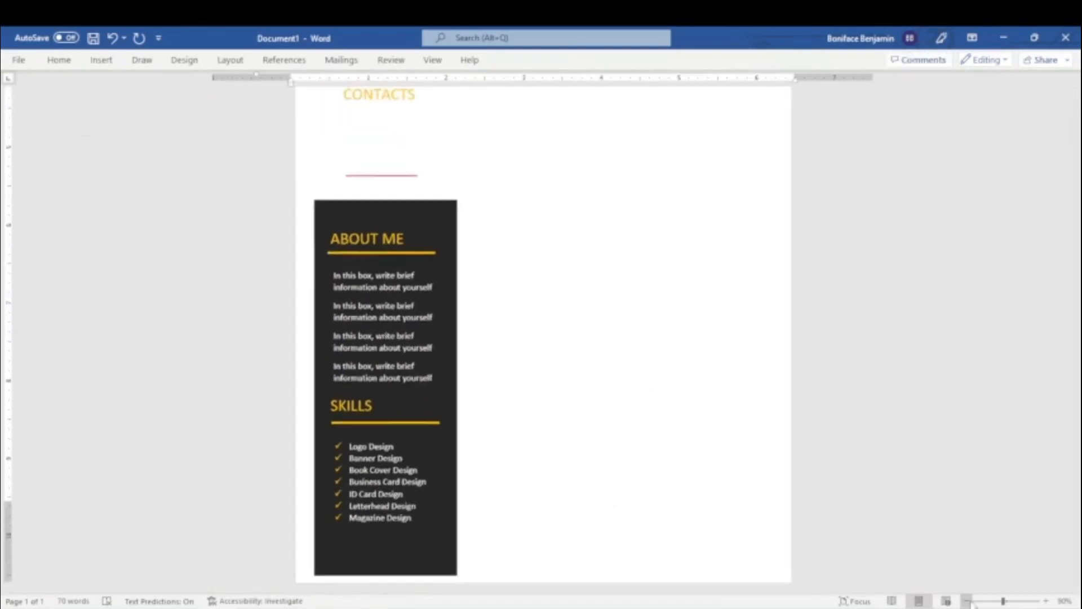
pyautogui.click(968, 602)
pyautogui.click(968, 601)
pyautogui.click(968, 601)
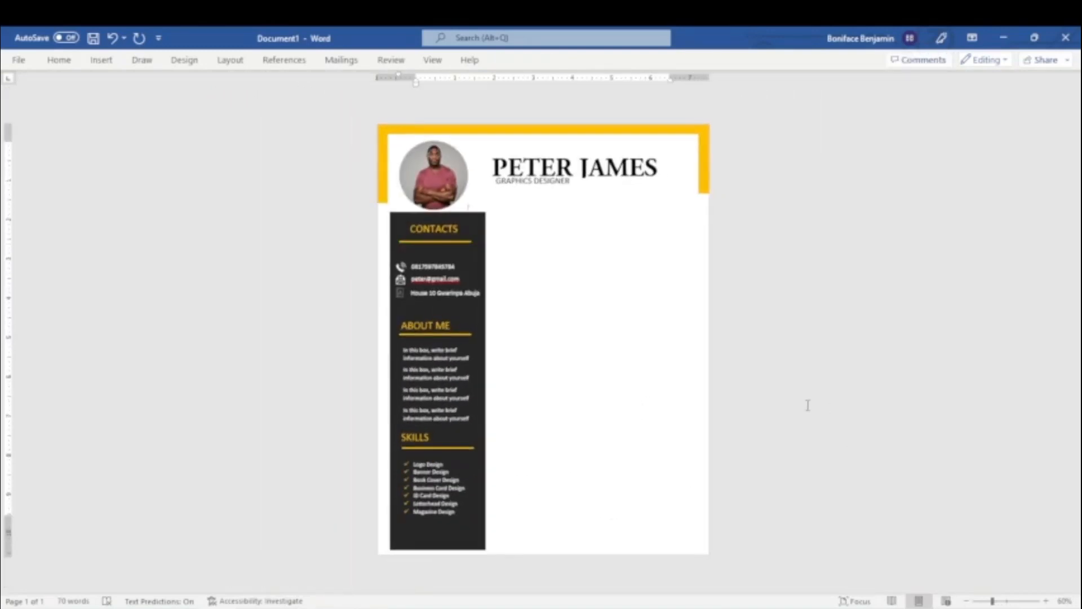
pyautogui.click(1046, 601)
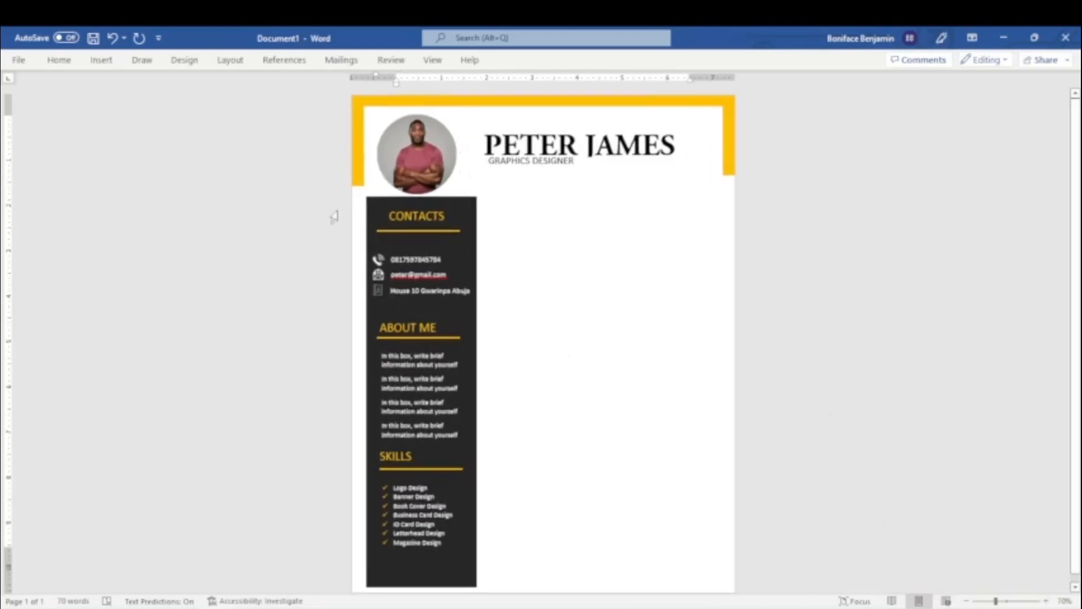
pyautogui.click(100, 60)
pyautogui.click(808, 95)
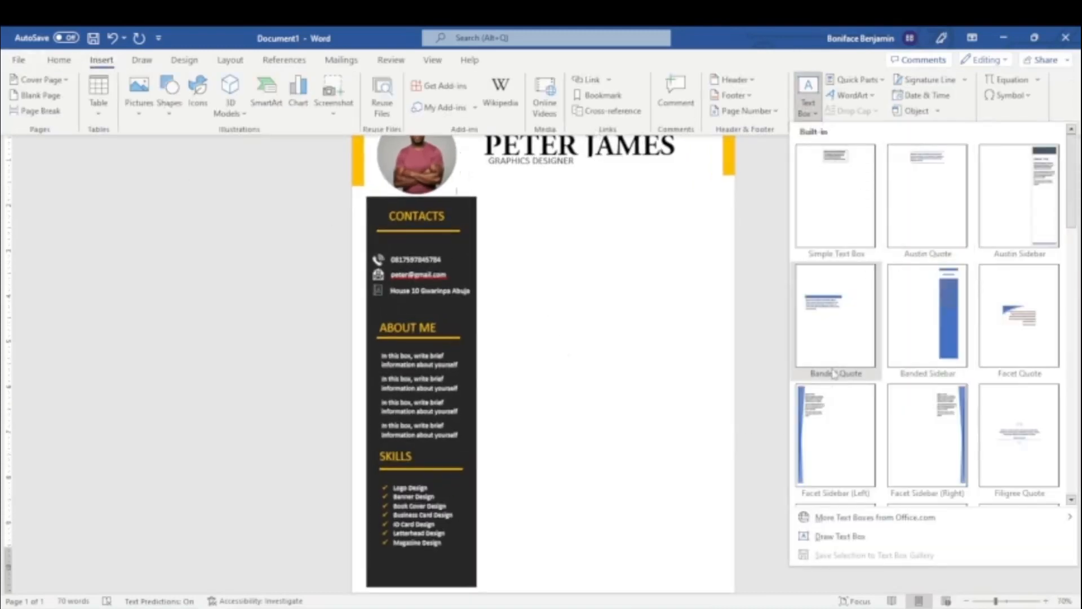
pyautogui.click(836, 532)
pyautogui.moveTo(501, 197); pyautogui.dragTo(684, 222)
# Remove the fill and outline of the text box beneath GRAPHICS DESIGNER.
pyautogui.click(526, 59)
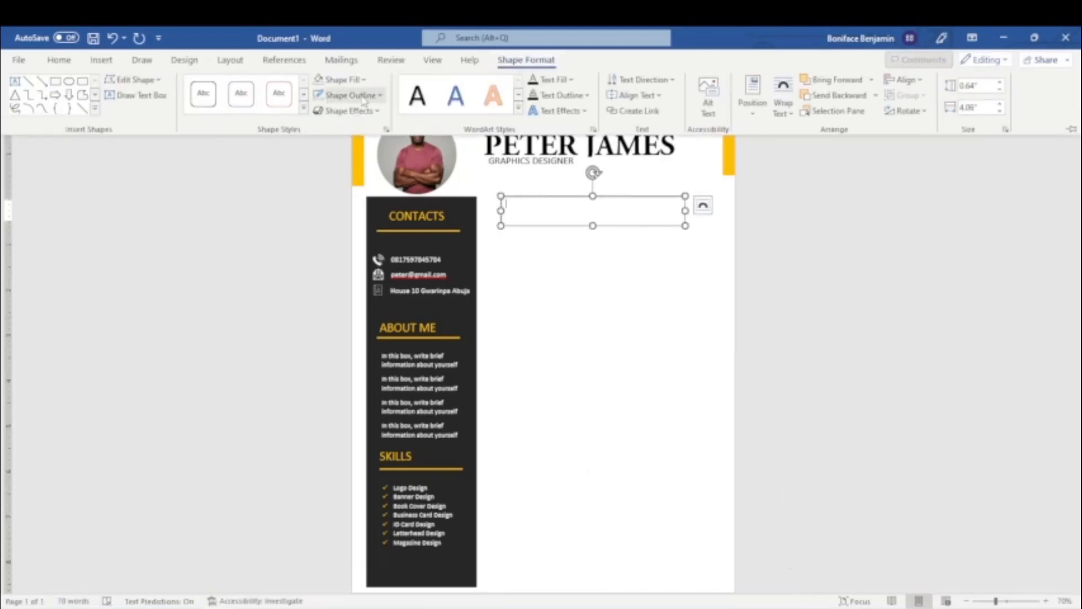
pyautogui.click(341, 79)
pyautogui.click(348, 228)
pyautogui.click(341, 95)
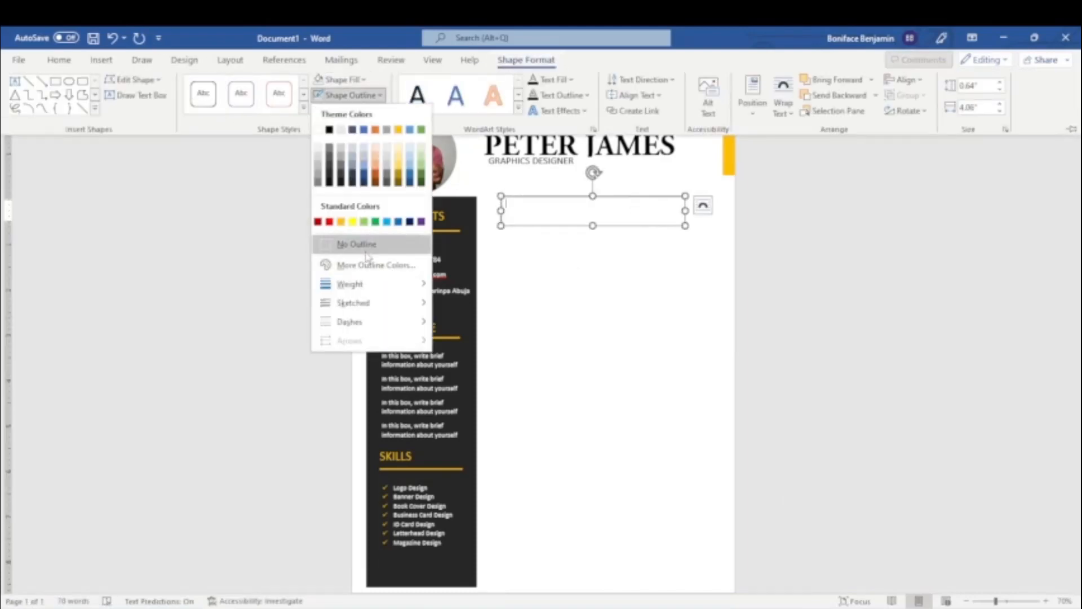
pyautogui.click(355, 242)
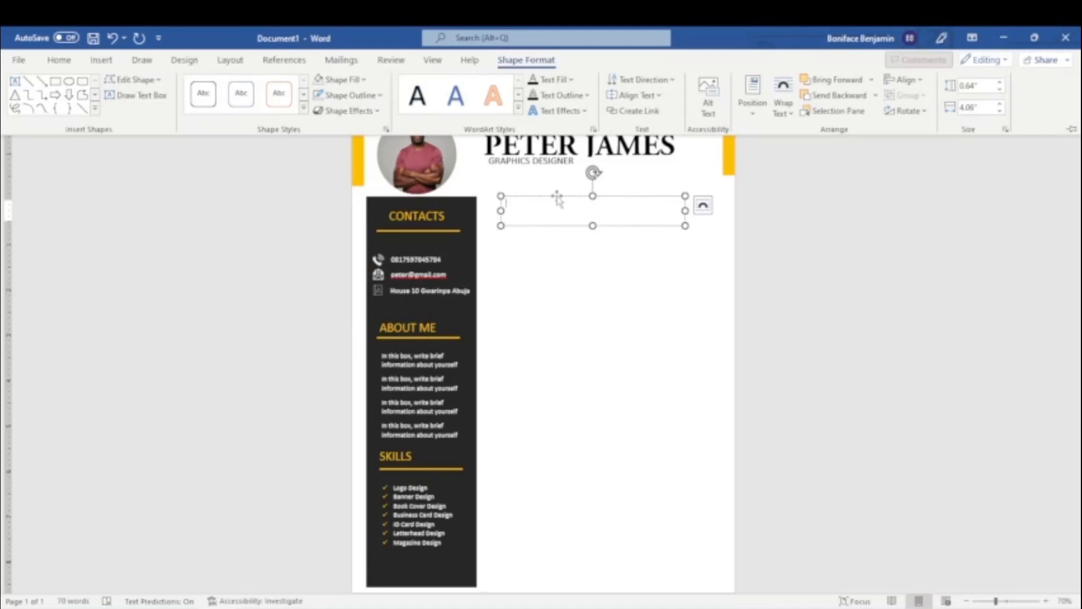
# Enter the heading "WORK EXPERIENCE" in the text box, set its font size to 28 and narrow the box.
pyautogui.write('wor')
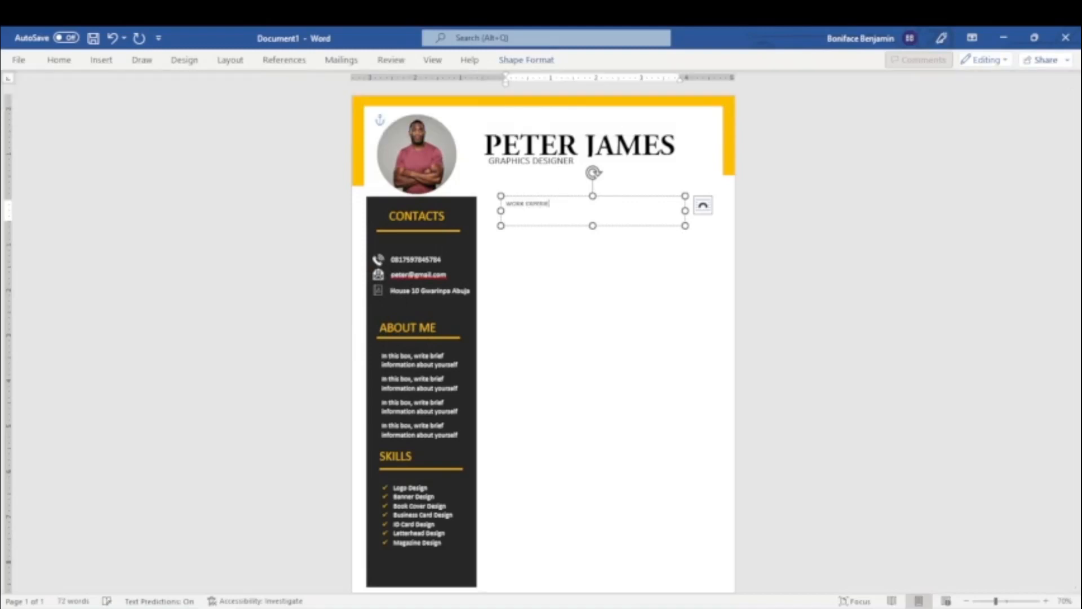
pyautogui.hotkey('ctrl', 'a')
pyautogui.click(59, 60)
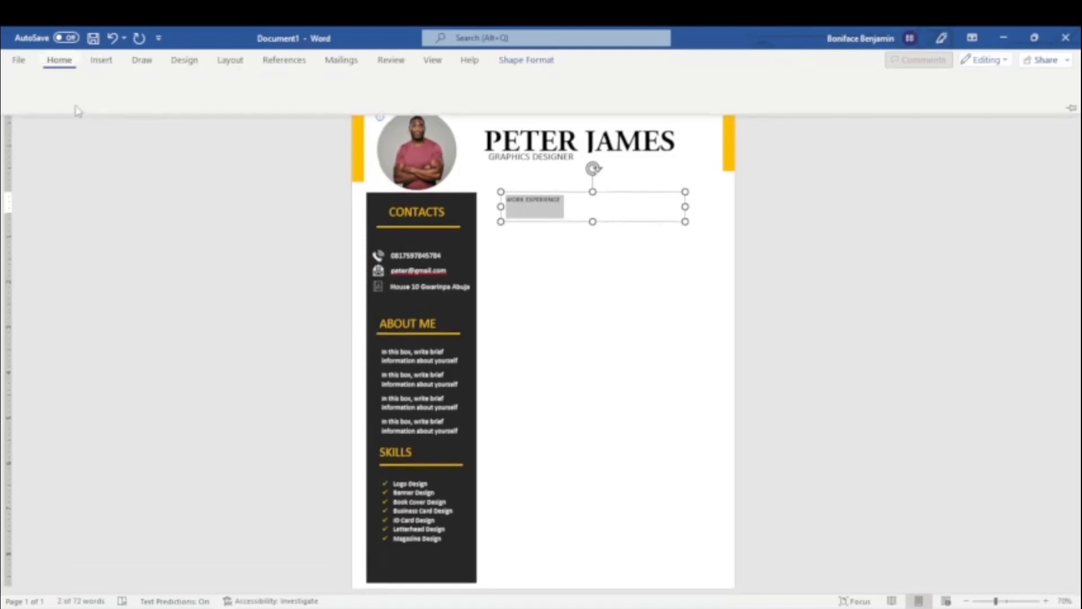
pyautogui.click(218, 85)
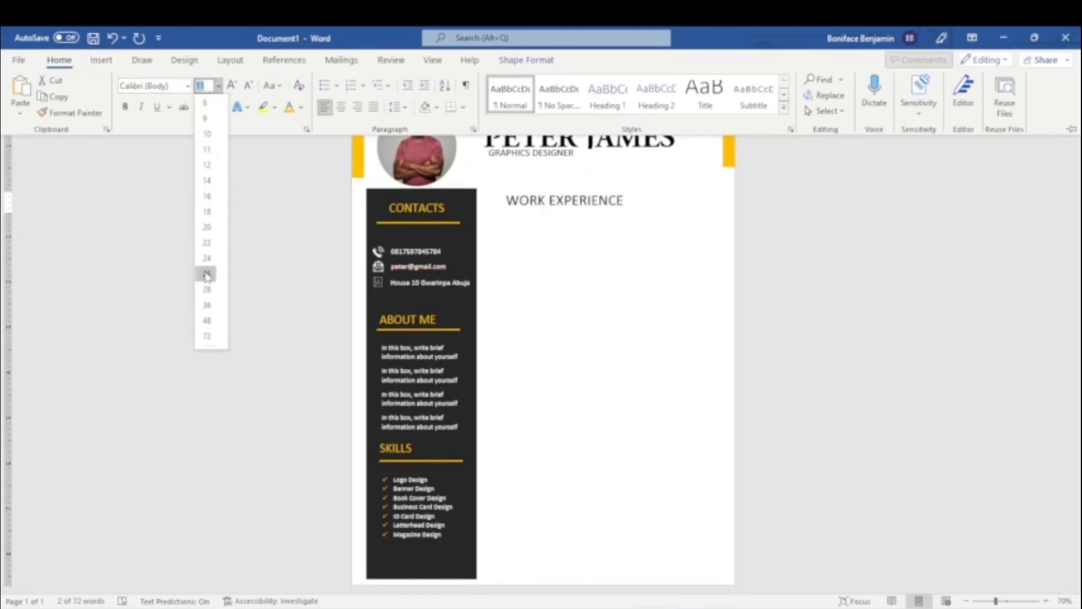
pyautogui.click(203, 289)
pyautogui.moveTo(685, 203); pyautogui.dragTo(663, 202)
# Draw a text box about 0.55" high and 0.82" wide below WORK EXPERIENCE, and remove its fill and outline.
pyautogui.click(100, 60)
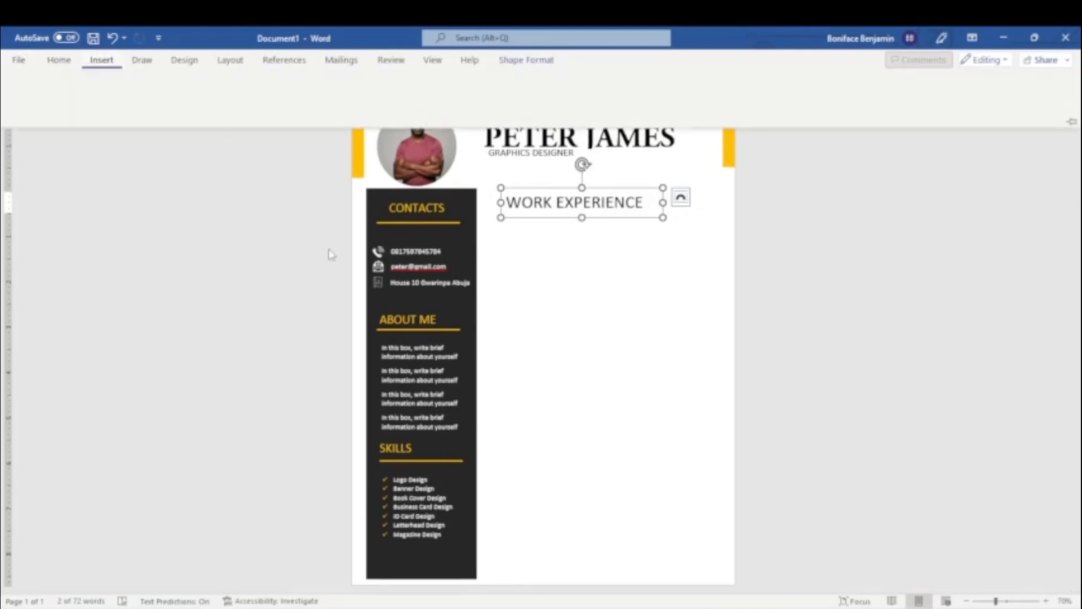
pyautogui.click(806, 99)
pyautogui.click(846, 150)
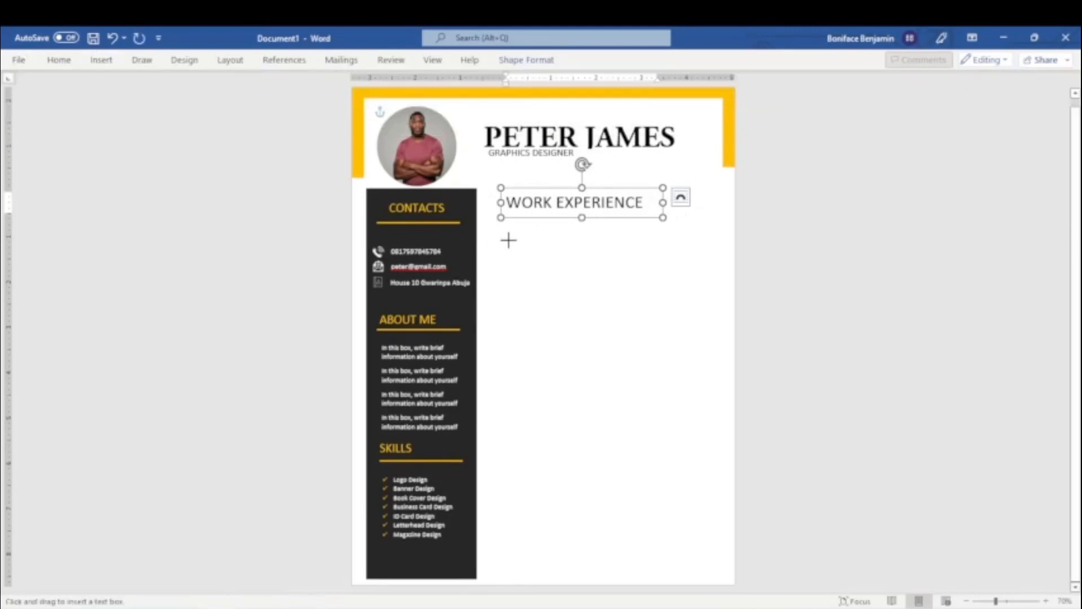
pyautogui.moveTo(508, 239); pyautogui.dragTo(546, 266)
pyautogui.click(525, 60)
pyautogui.click(349, 80)
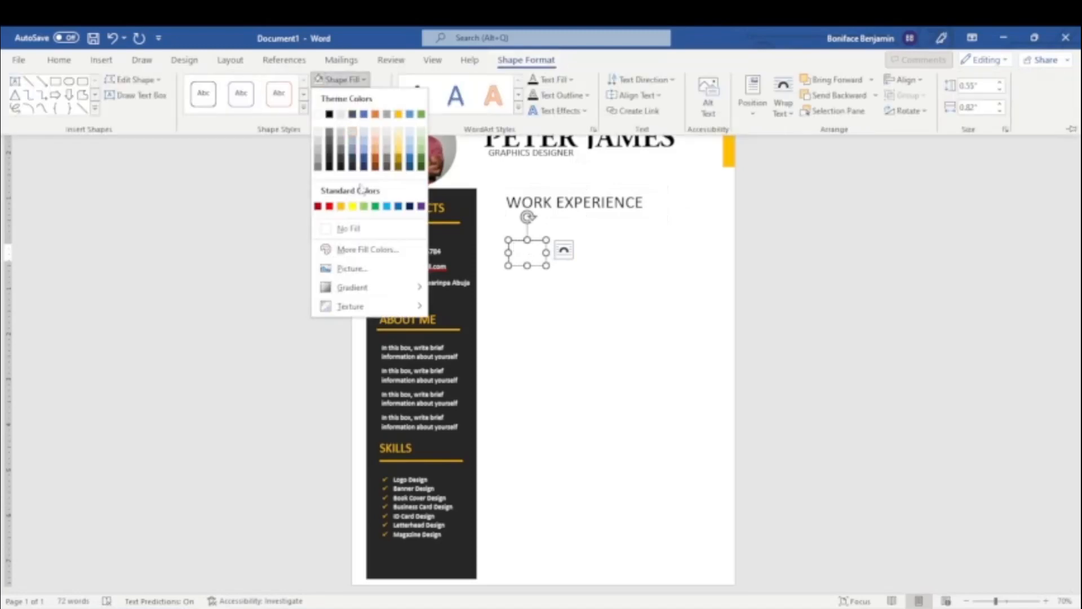
pyautogui.click(348, 229)
pyautogui.click(349, 94)
pyautogui.click(343, 242)
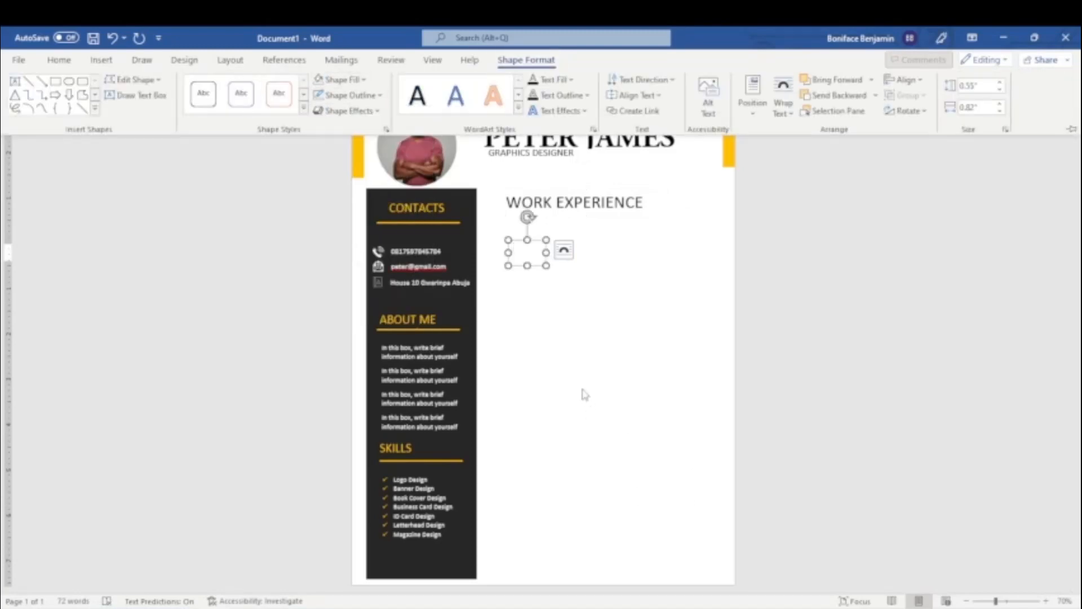
# Enter "2010 - 2012" in the small text box and remove the space after its paragraph.
pyautogui.write('2010 -')
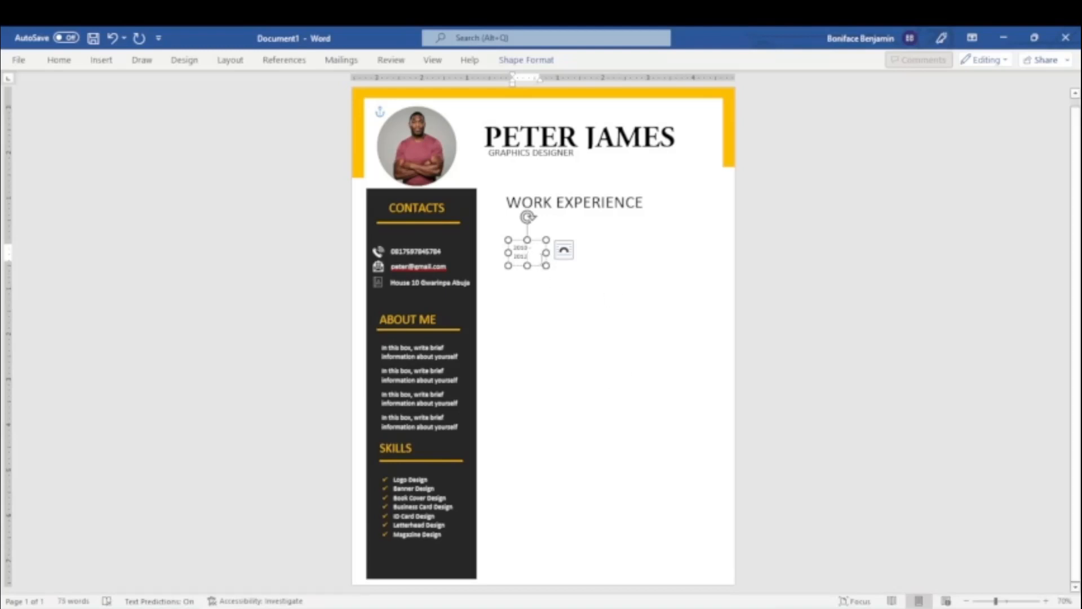
pyautogui.moveTo(531, 257); pyautogui.dragTo(511, 248)
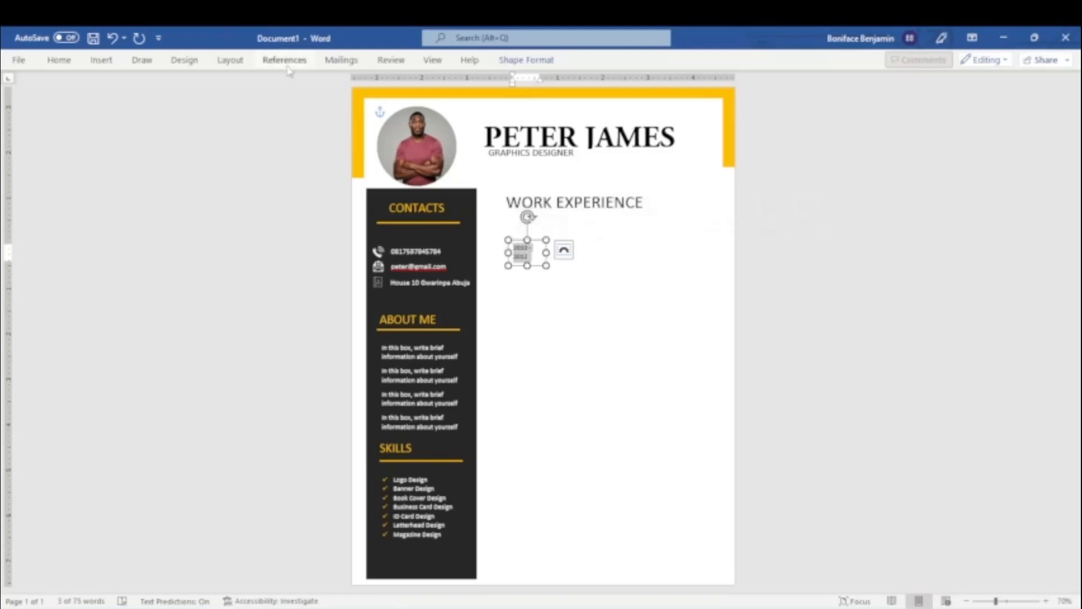
pyautogui.click(61, 61)
pyautogui.click(397, 107)
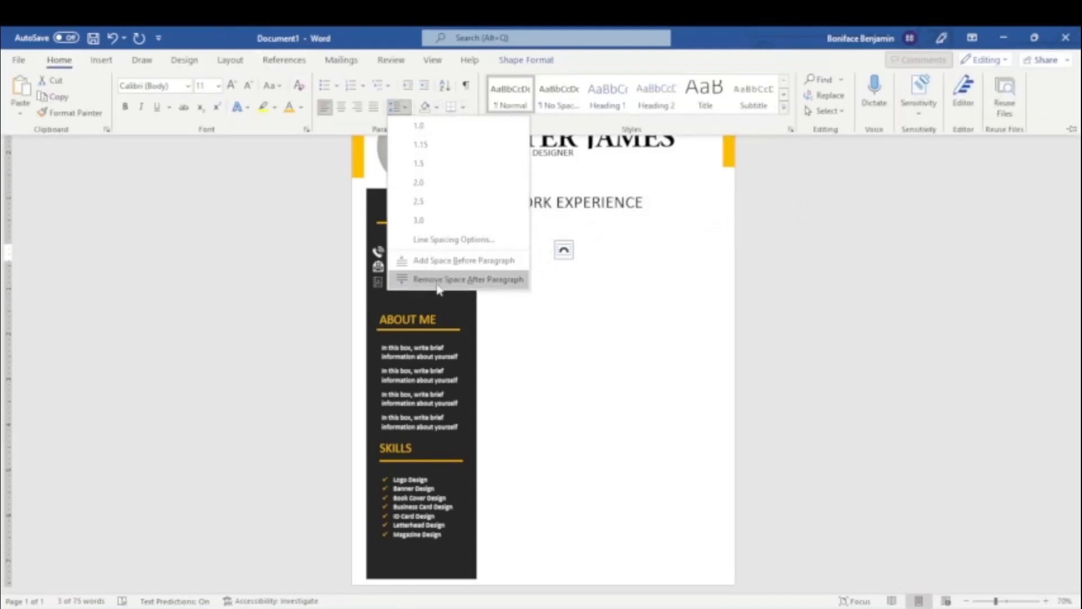
pyautogui.click(440, 280)
# Set the font size of "2010 - 2012" to 12 and slightly narrow its text box.
pyautogui.click(530, 256)
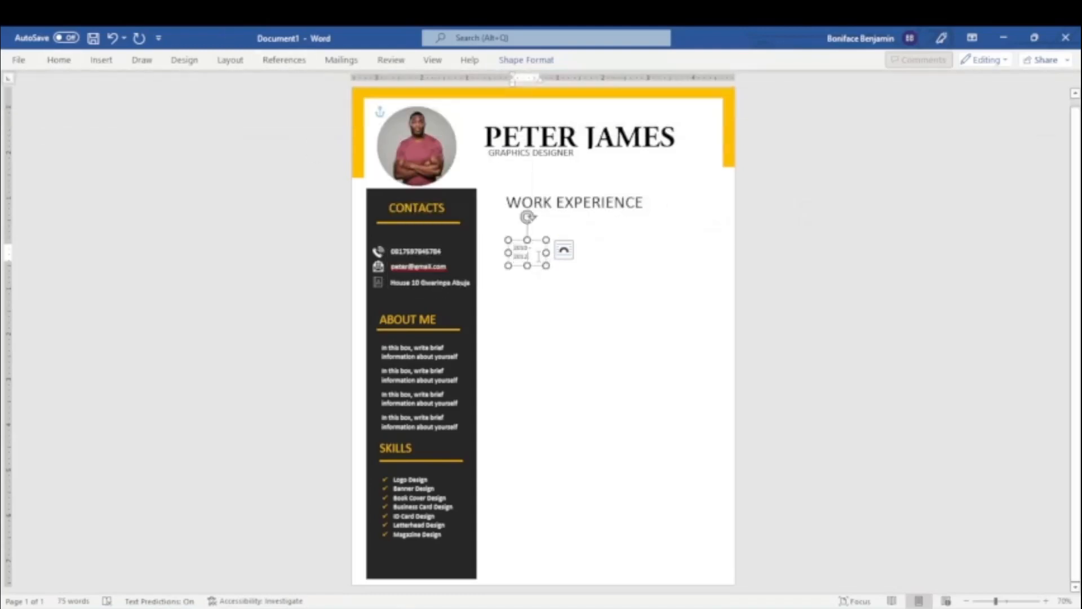
pyautogui.moveTo(531, 257); pyautogui.dragTo(513, 247)
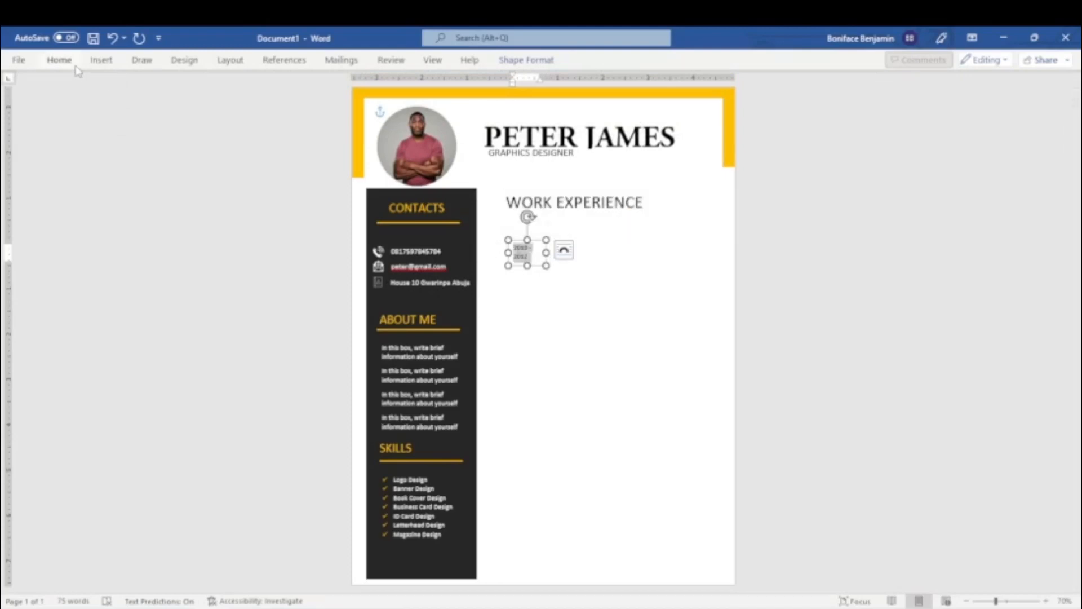
pyautogui.click(59, 60)
pyautogui.click(217, 85)
pyautogui.click(207, 164)
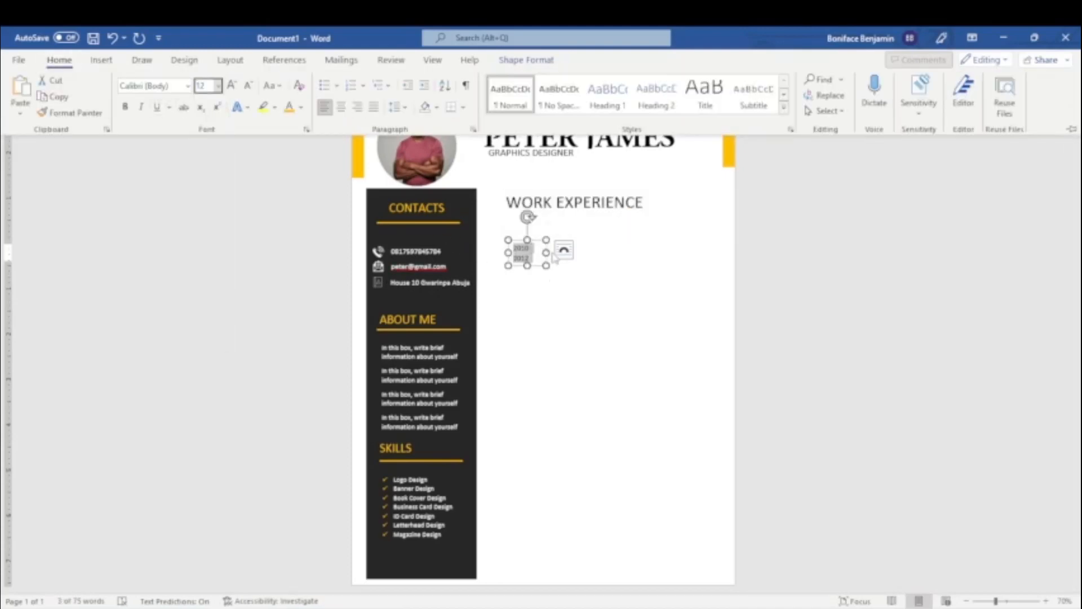
pyautogui.click(547, 253)
pyautogui.moveTo(546, 252); pyautogui.dragTo(539, 252)
pyautogui.click(824, 288)
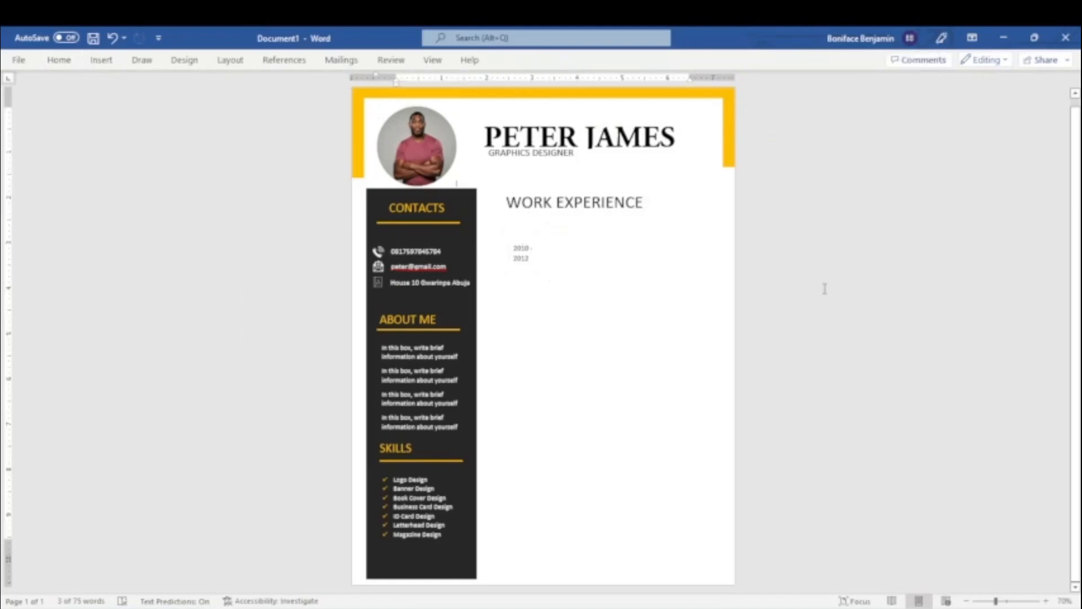
# Draw a near-vertical line about 6.73" tall just beside 2010 - 2012, running down towards the page's bottom edge.
pyautogui.click(100, 60)
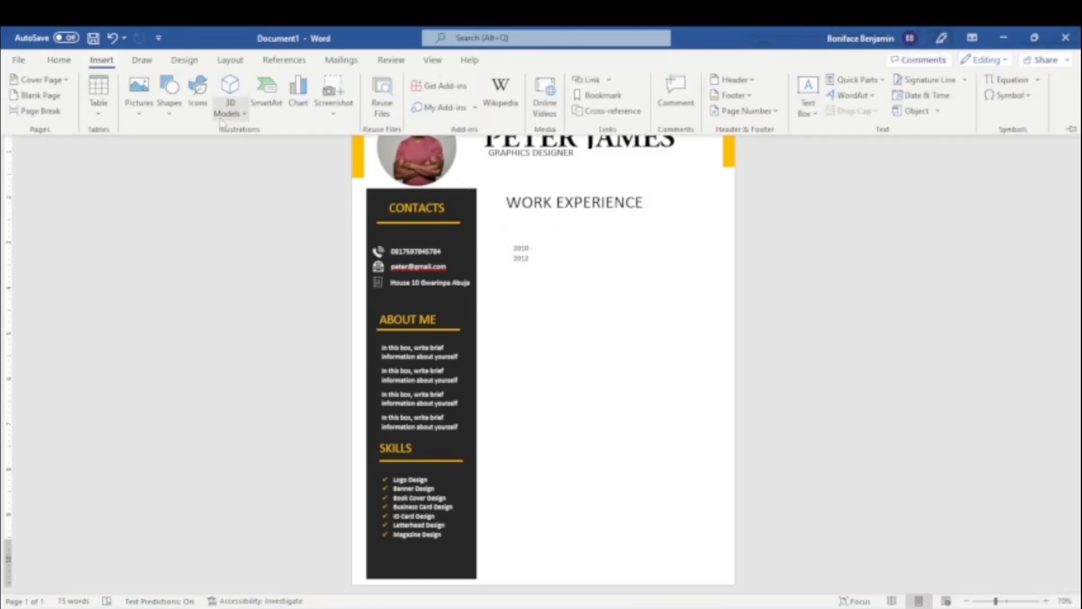
pyautogui.click(169, 90)
pyautogui.click(164, 209)
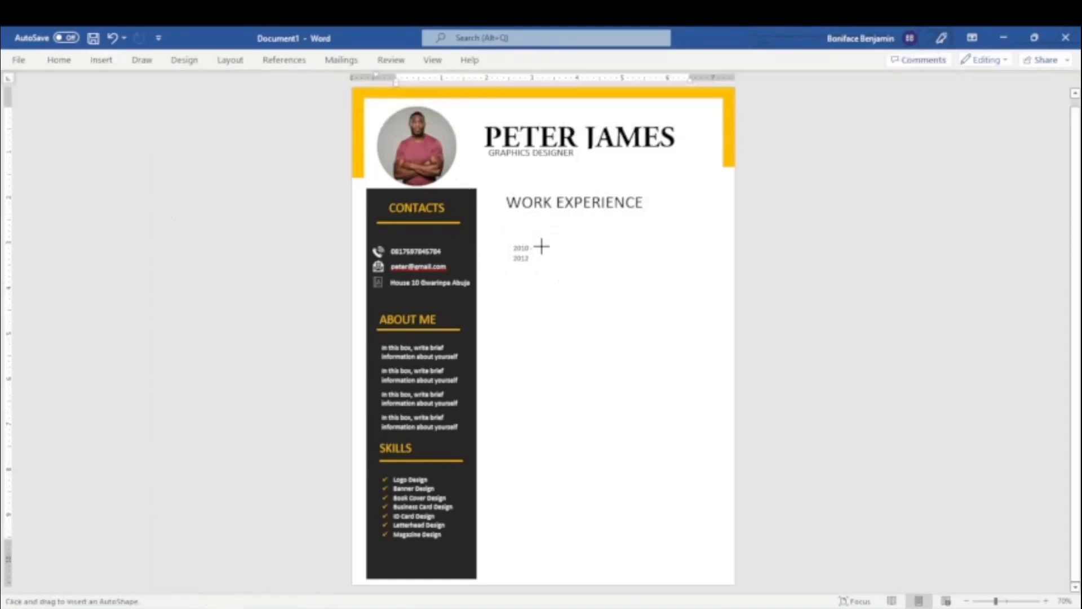
pyautogui.moveTo(541, 246)
pyautogui.mouseDown()
pyautogui.moveTo(527, 360)
pyautogui.moveTo(539, 550)
pyautogui.mouseUp()
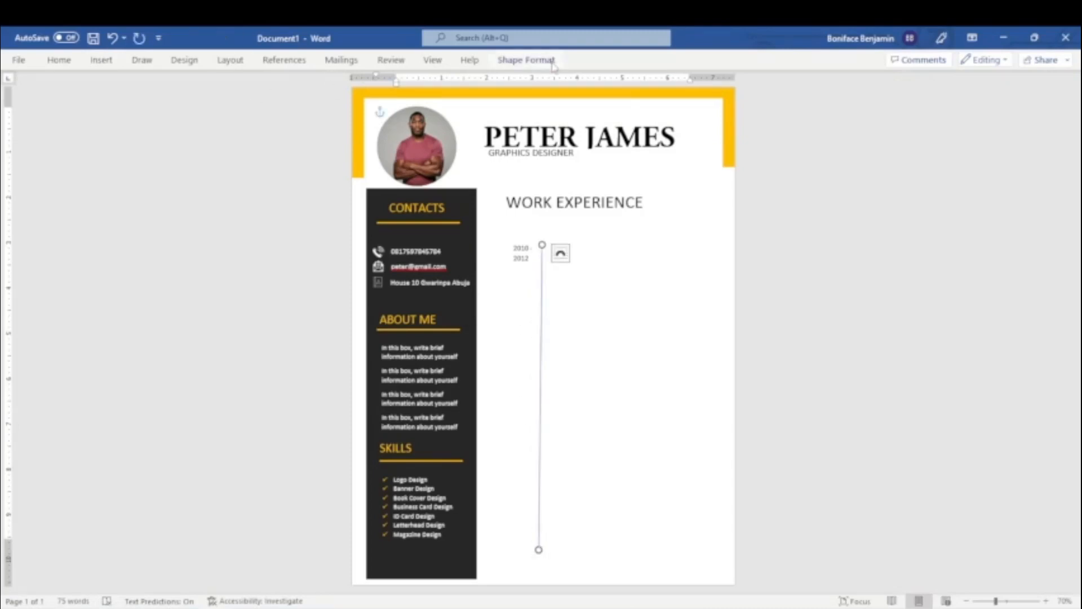
# Give the long vertical line an orange outline and a thicker line weight.
pyautogui.click(526, 60)
pyautogui.click(347, 95)
pyautogui.click(341, 222)
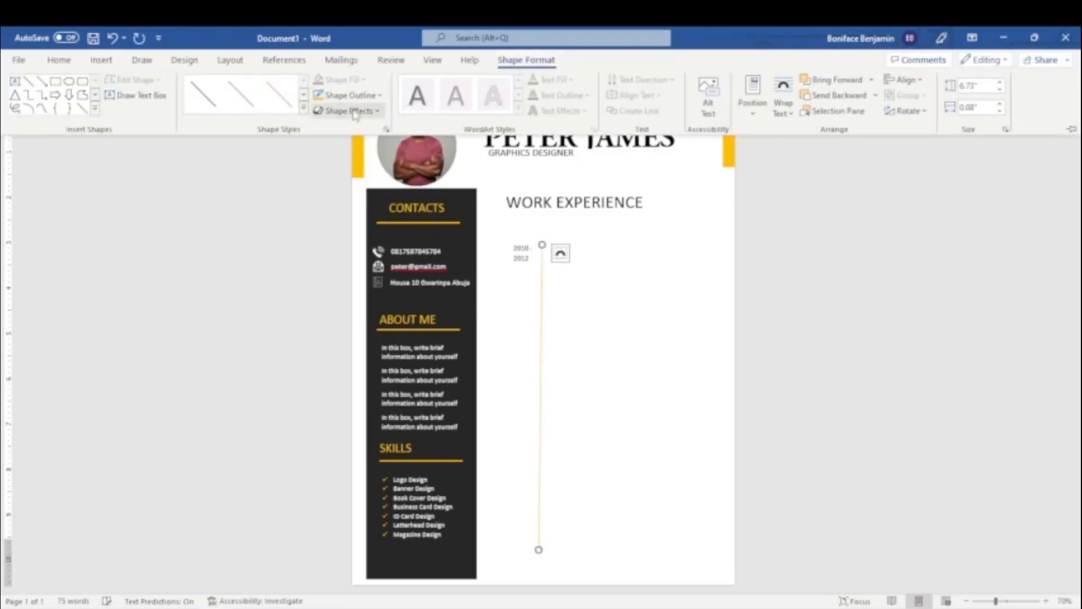
pyautogui.click(350, 95)
pyautogui.moveTo(380, 283)
pyautogui.click(500, 390)
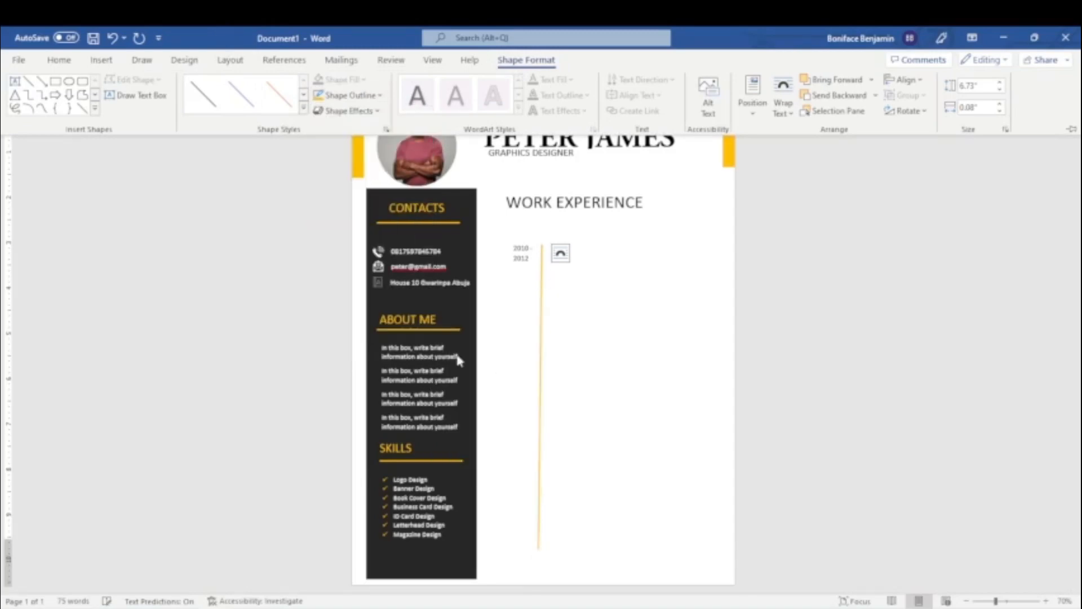
pyautogui.click(763, 297)
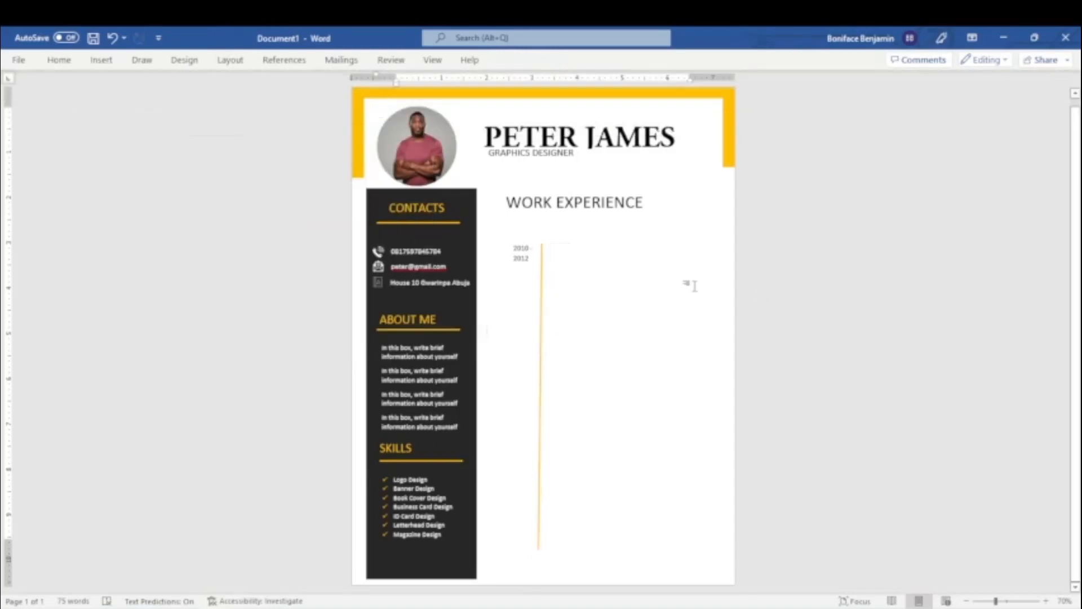
# Draw a wide text box about 0.37" high on the other side of the line from 2010 - 2012, without fill or outline.
pyautogui.click(101, 60)
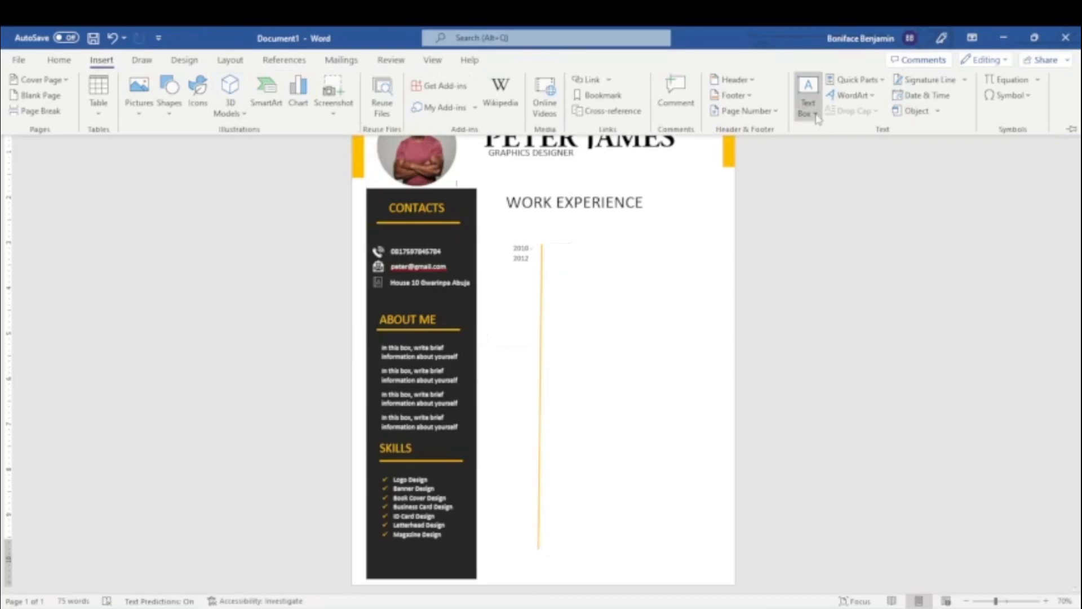
pyautogui.click(806, 100)
pyautogui.click(842, 553)
pyautogui.moveTo(556, 247); pyautogui.dragTo(694, 265)
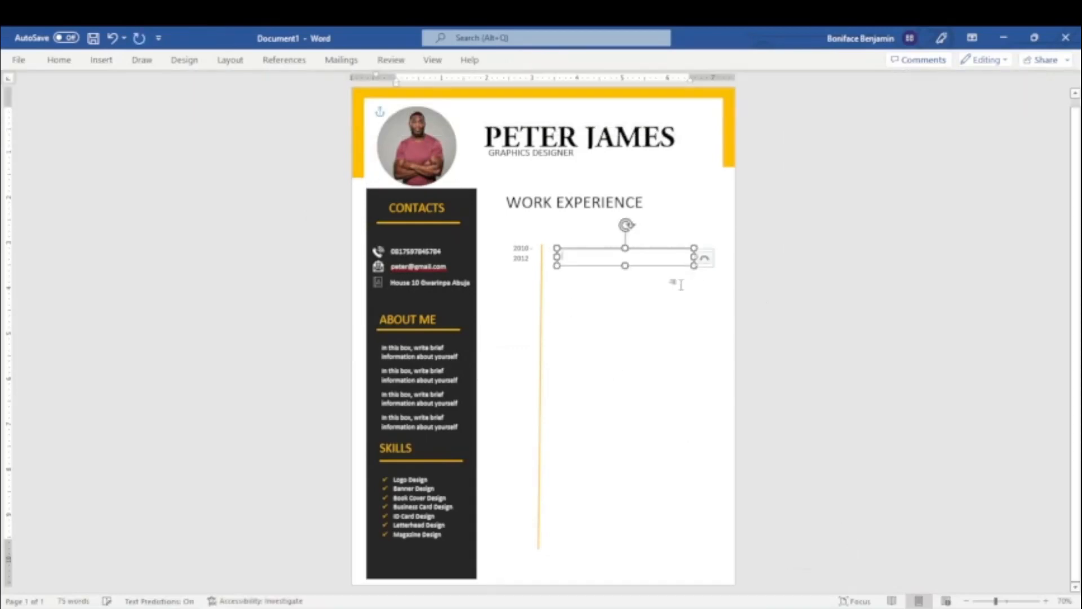
pyautogui.click(511, 60)
pyautogui.click(348, 80)
pyautogui.click(358, 229)
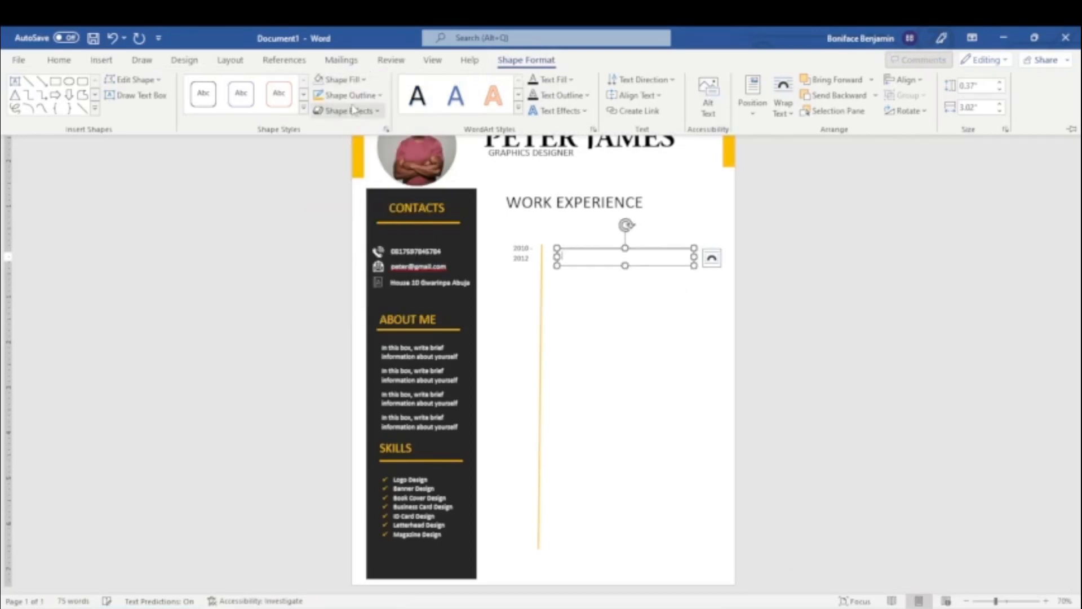
pyautogui.click(368, 96)
pyautogui.click(359, 244)
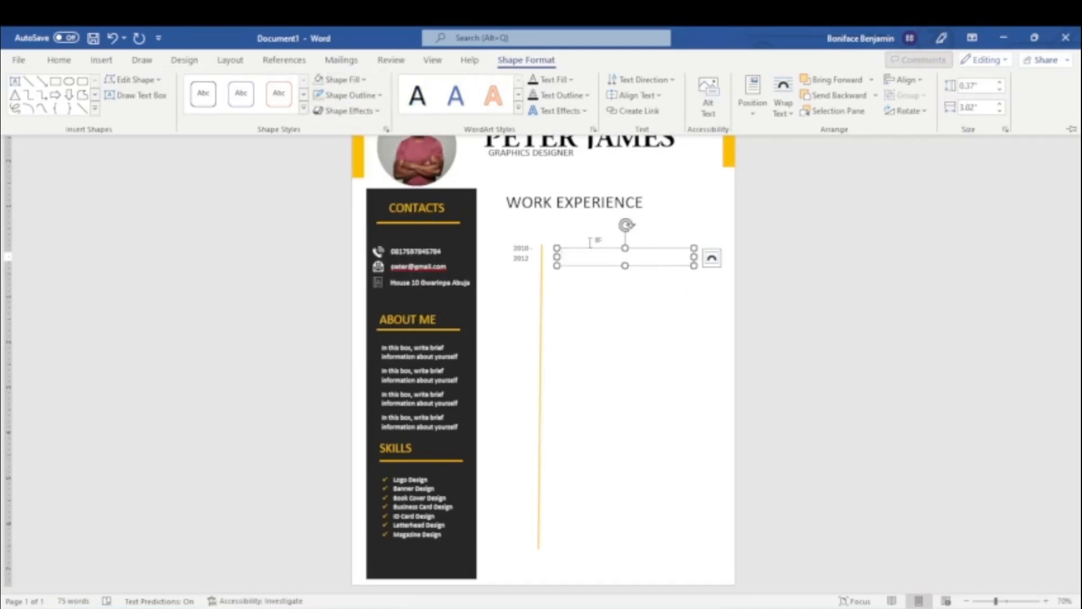
# Enter "CREATIVE DESIGNER" in the new text box and format it bold at font size 18.
pyautogui.hotkey('ctrl', 'F1')
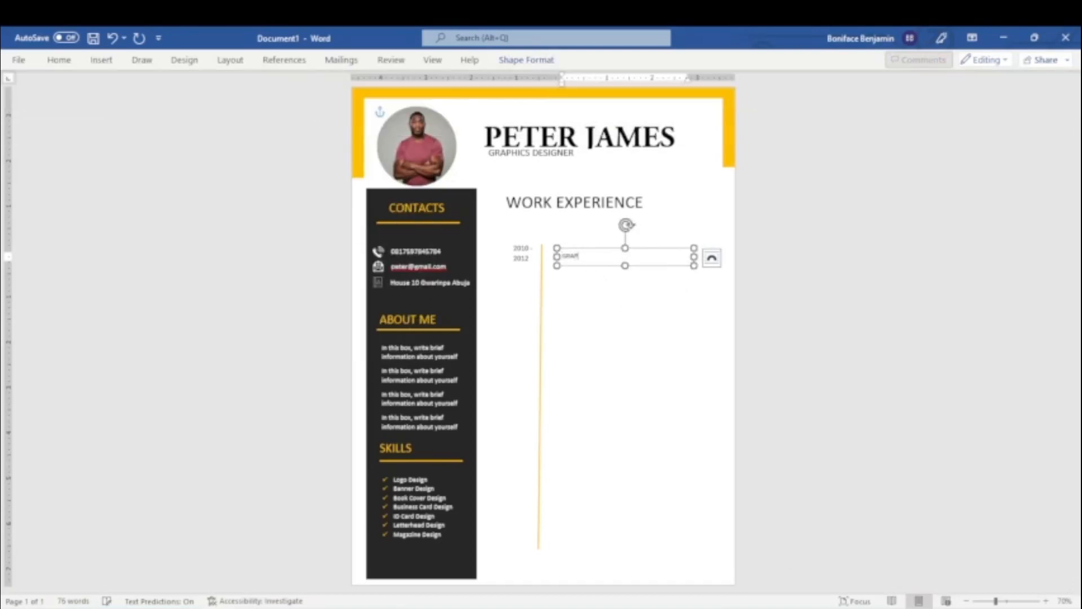
pyautogui.hotkey('ctrl', 'a')
pyautogui.write('gREATIV')
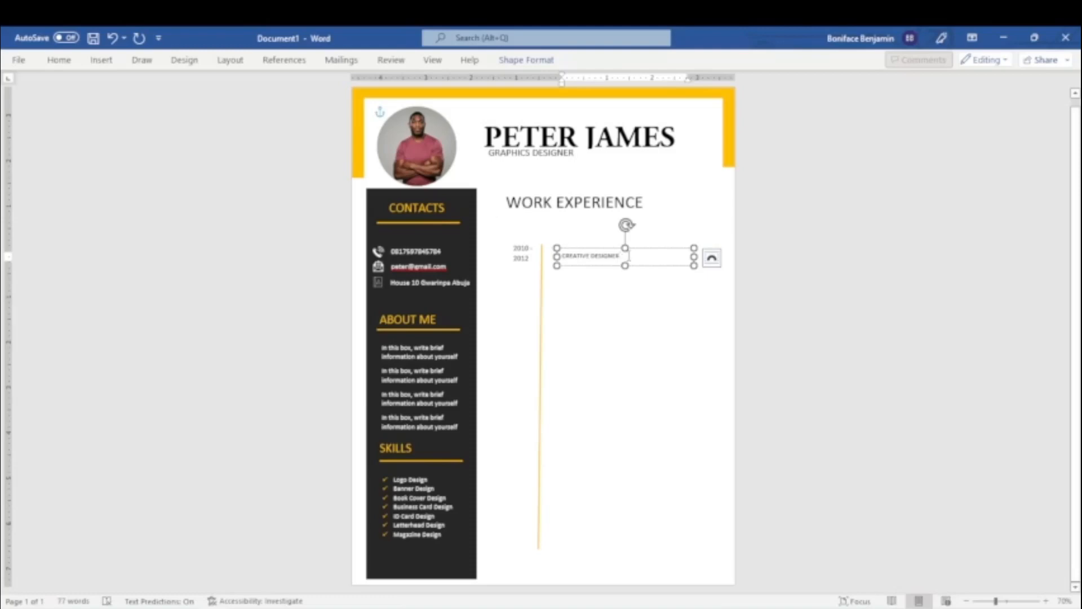
pyautogui.hotkey('ctrl', 'a')
pyautogui.click(59, 60)
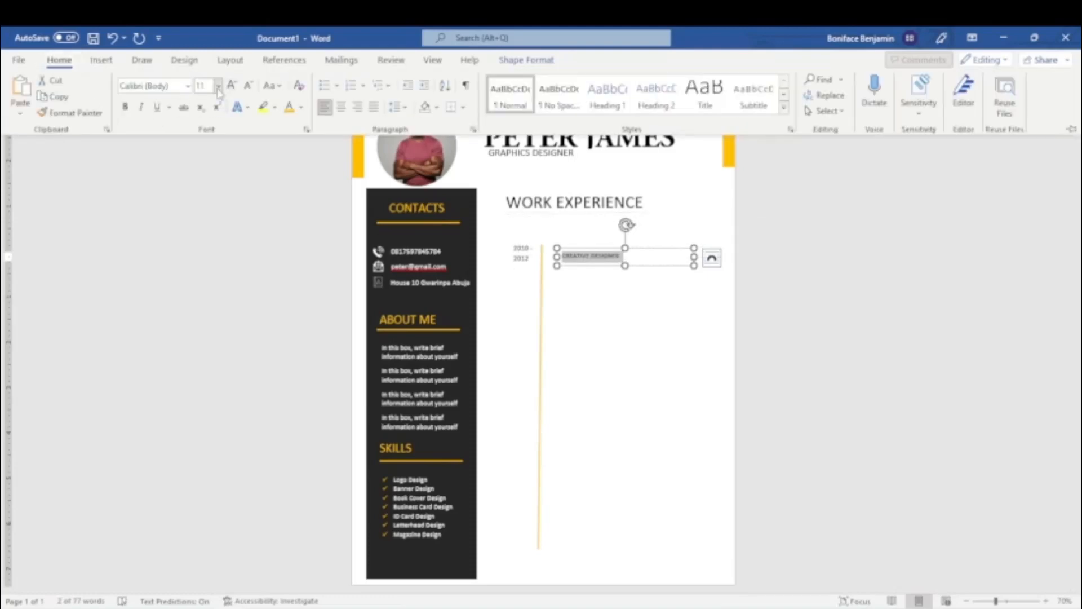
pyautogui.click(218, 87)
pyautogui.click(207, 212)
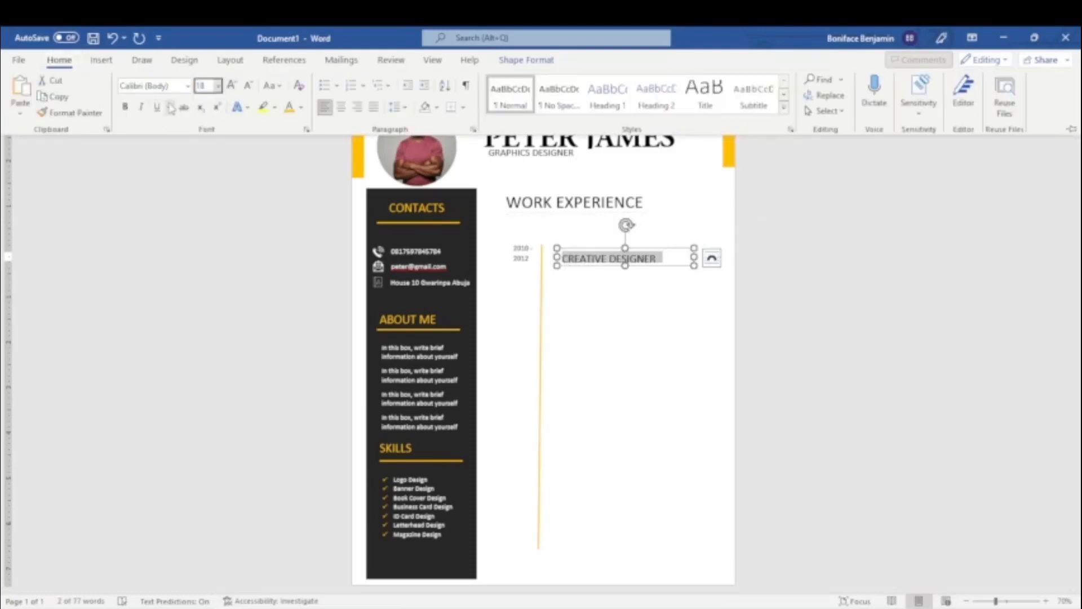
pyautogui.click(126, 107)
# Nudge the CREATIVE DESIGNER text box up to align it with the first line of the dates.
pyautogui.click(611, 247)
pyautogui.click(611, 247)
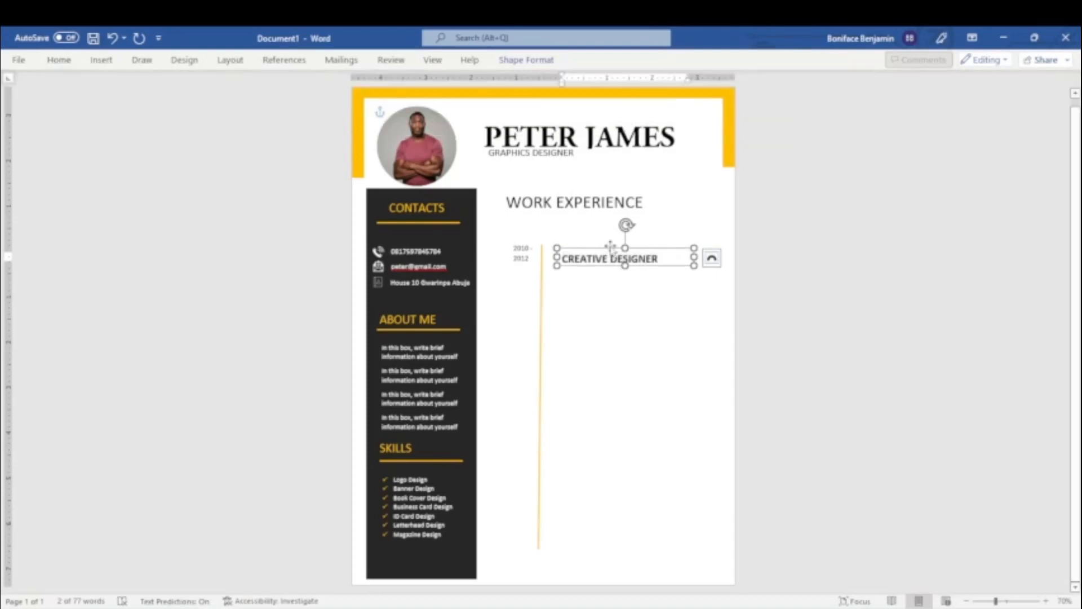
pyautogui.press('Up')
pyautogui.press('Up')
pyautogui.press('Up')
pyautogui.press('Up')
pyautogui.press('Up')
pyautogui.press('Up')
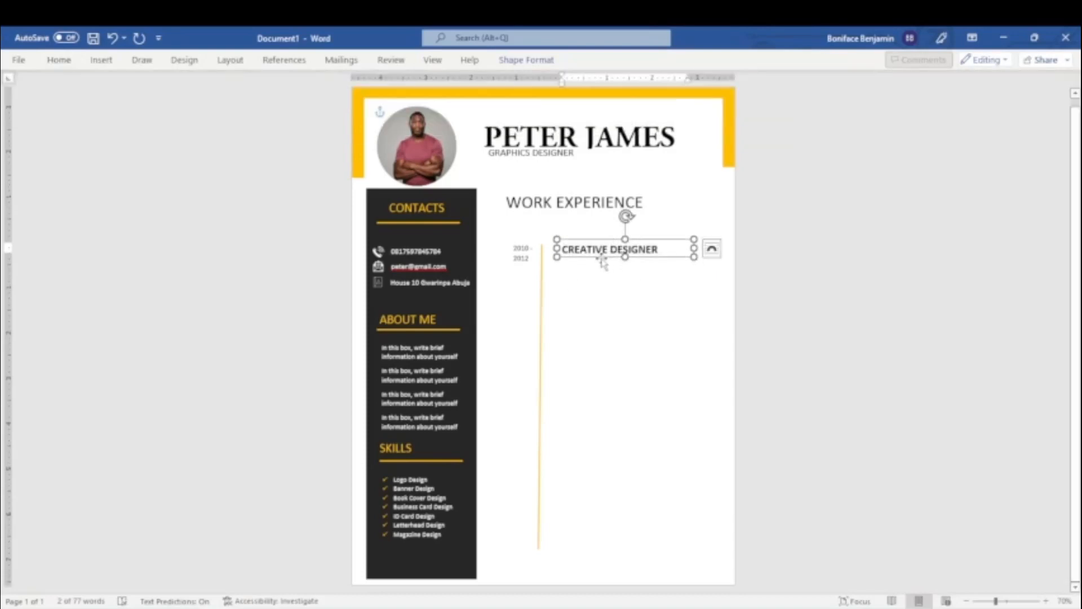
# Duplicate the CREATIVE DESIGNER box directly beneath it, and set the copy's text to non-bold at font size 12.
pyautogui.hotkey('ctrl', 'd')
pyautogui.moveTo(607, 267); pyautogui.dragTo(600, 269)
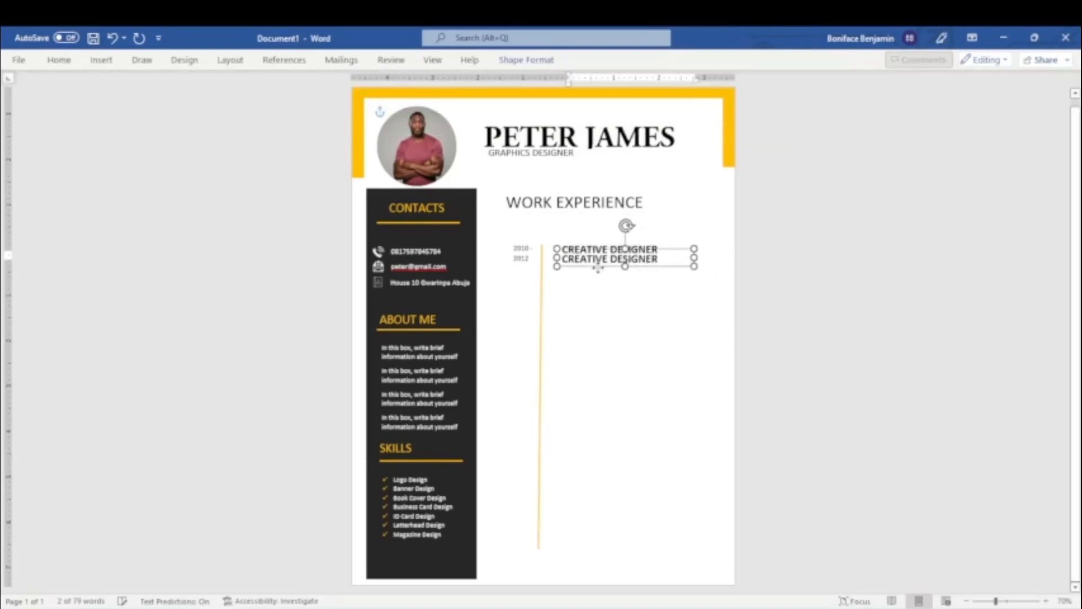
pyautogui.click(59, 59)
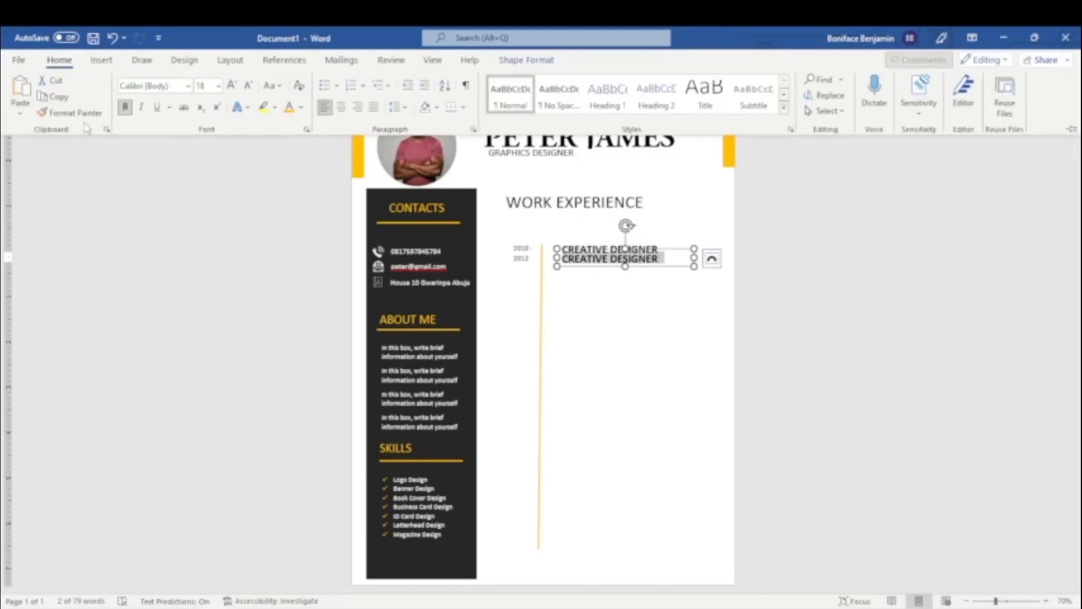
pyautogui.click(217, 90)
pyautogui.click(204, 176)
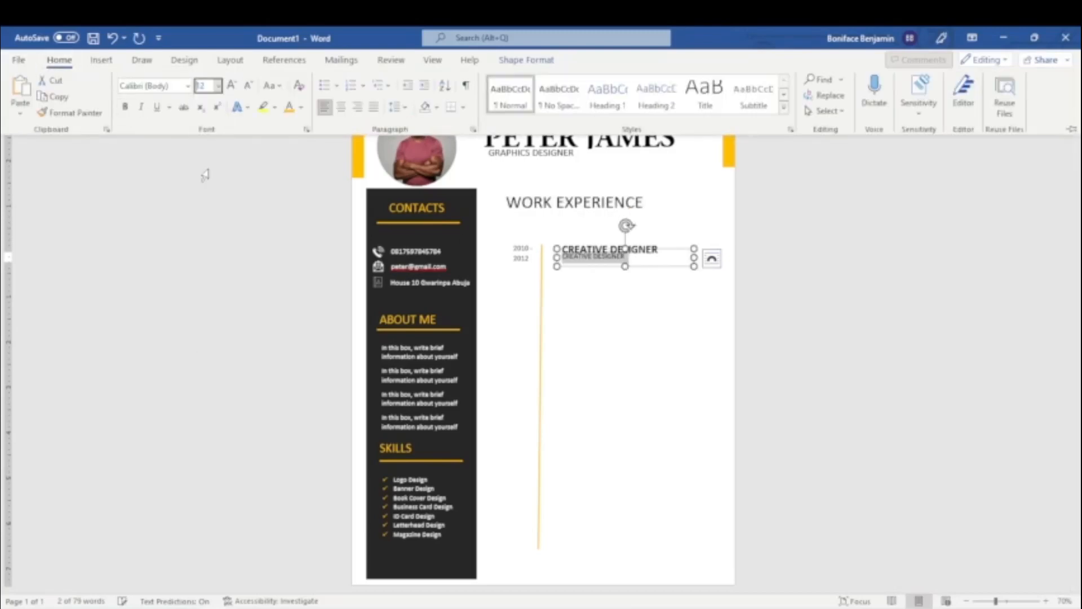
pyautogui.click(666, 264)
pyautogui.click(609, 308)
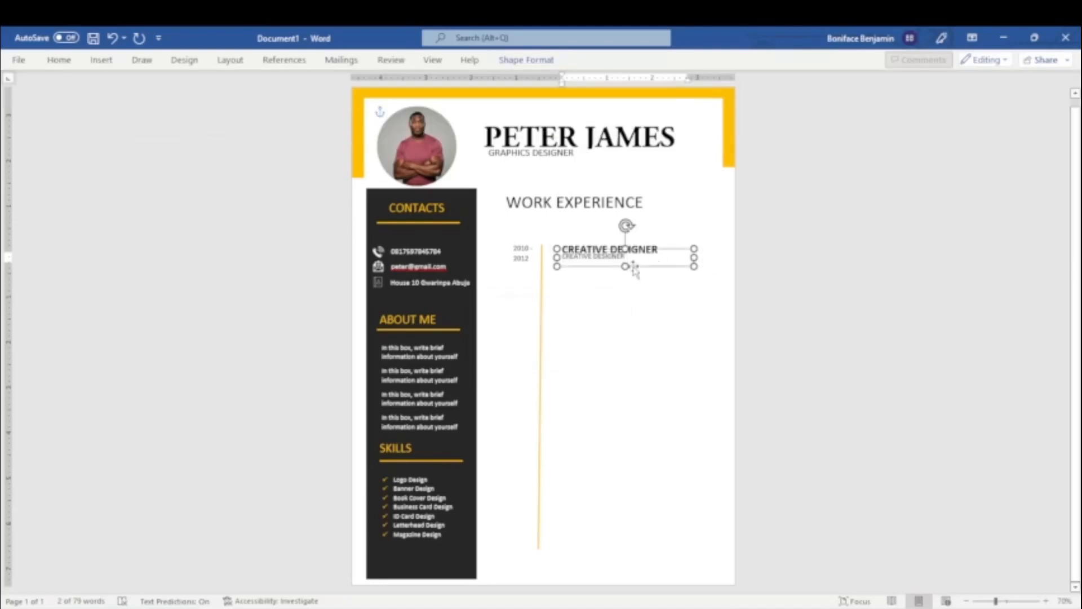
# Replace the duplicate box's text with "Topweb Technologies".
pyautogui.tripleClick(636, 260)
pyautogui.press('BackSpace')
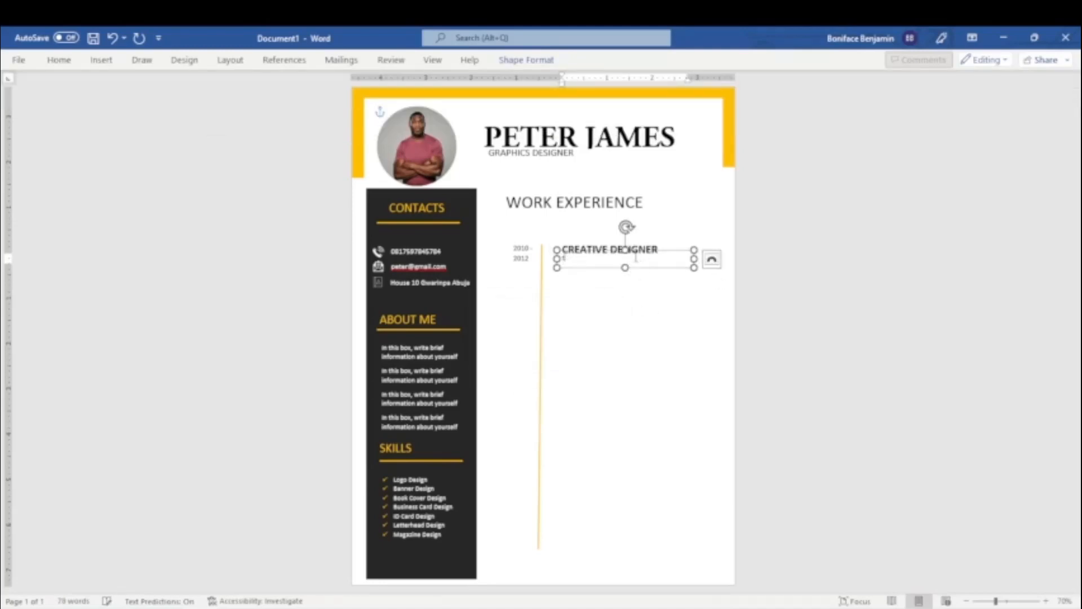
pyautogui.write('tOPWEB Te')
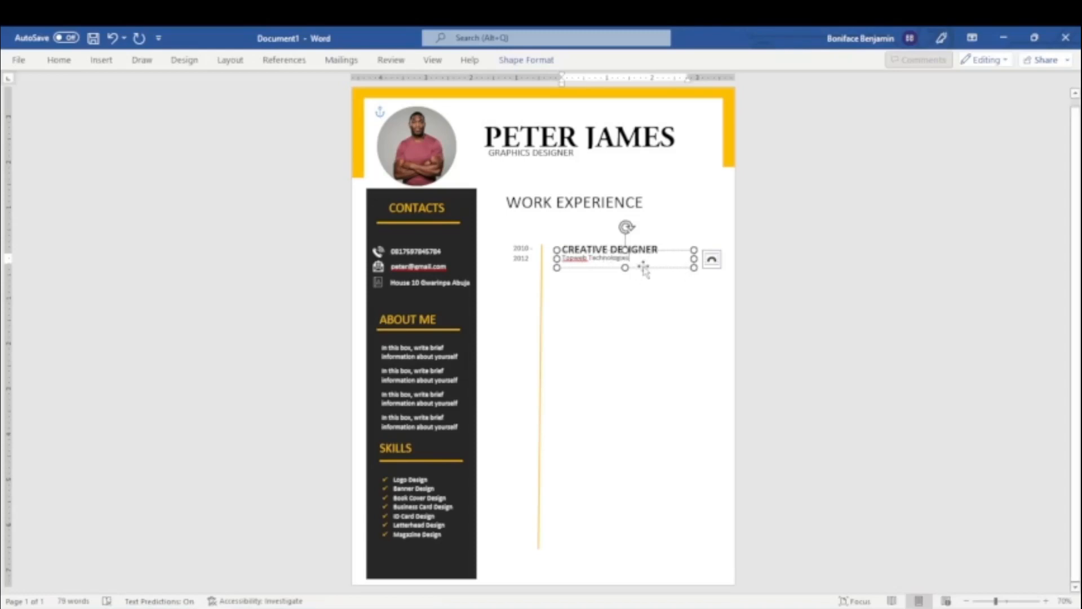
# Duplicate the Topweb Technologies box directly beneath it and replace the copy's text with the employer's address.
pyautogui.hotkey('shift', 'Home')
pyautogui.moveTo(646, 273); pyautogui.dragTo(548, 266)
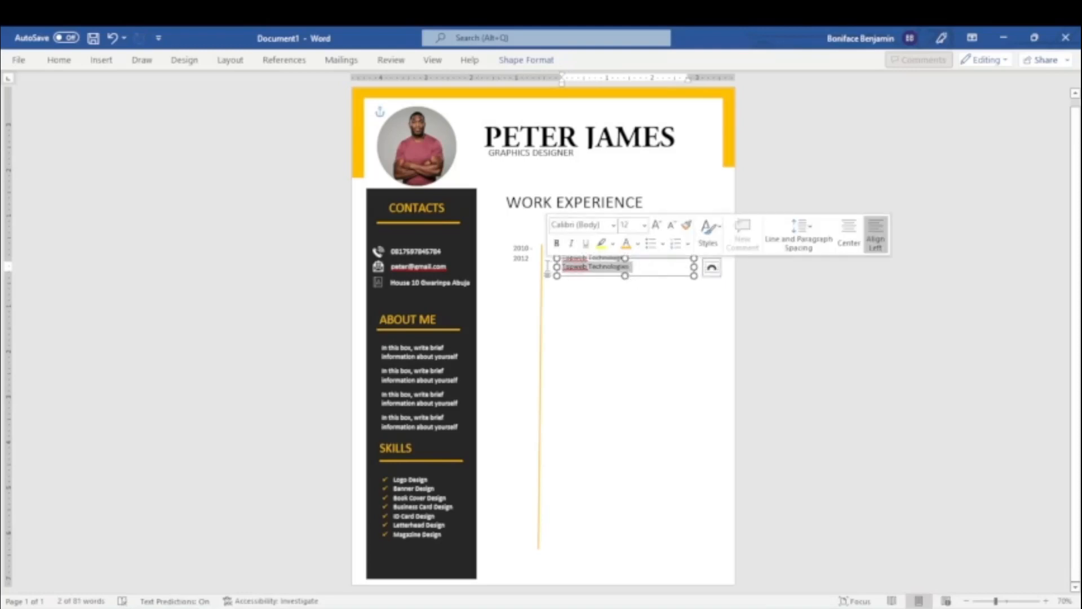
pyautogui.write('Hi')
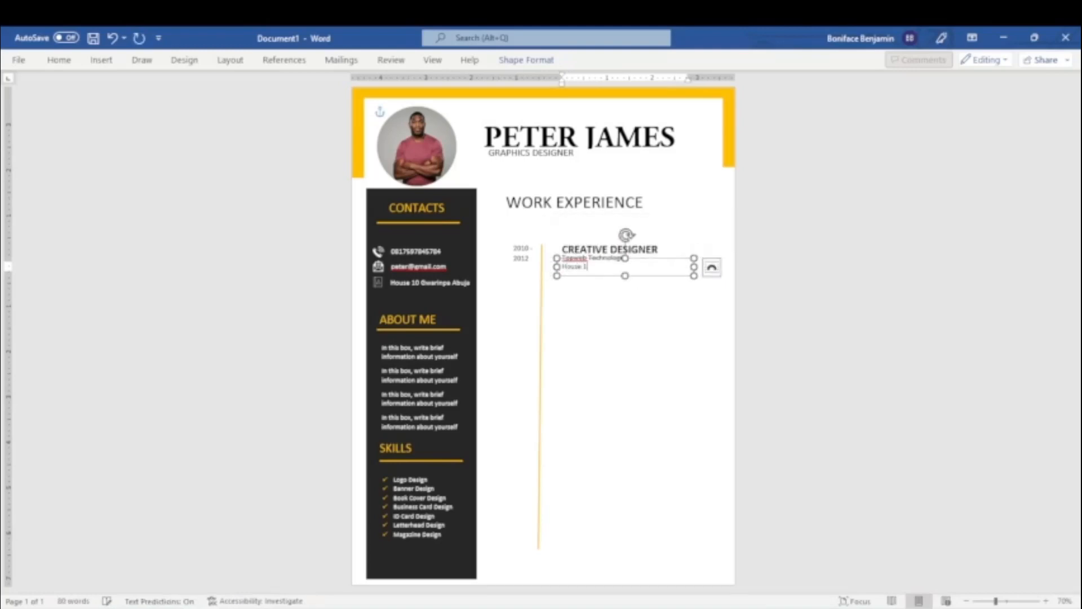
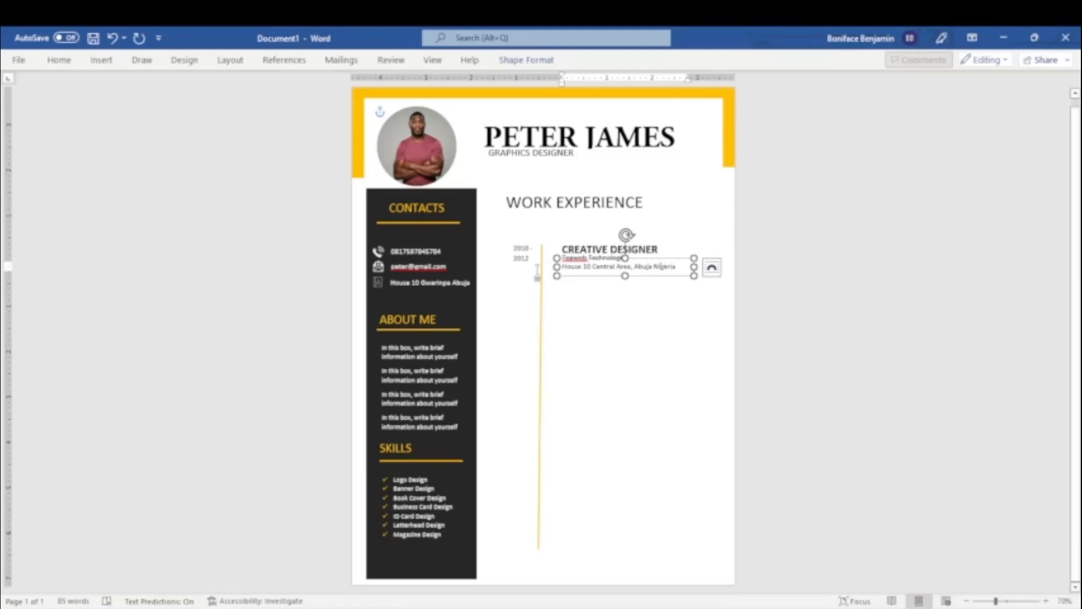
# Replace the country at the end of the first employer's address with the postal code.
pyautogui.hotkey('ctrl', 'shift', 'Left')
pyautogui.press('BackSpace')
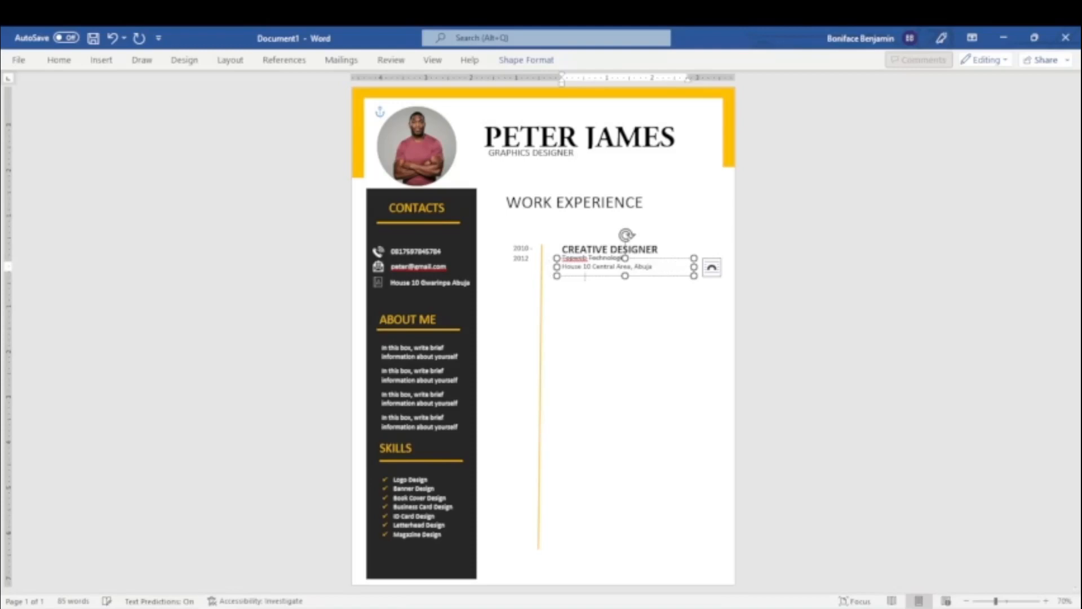
pyautogui.click(907, 297)
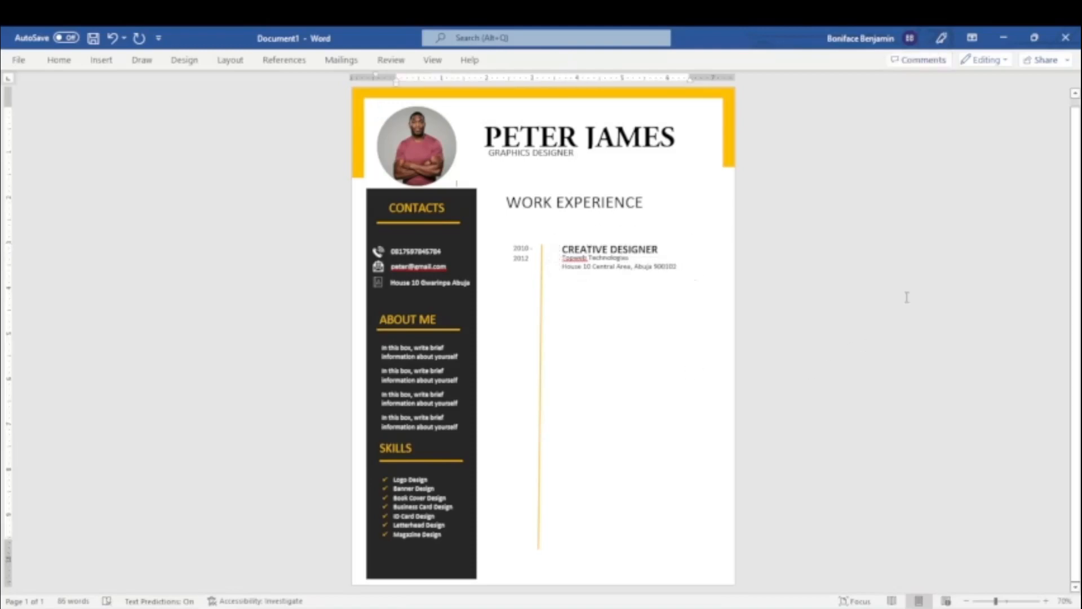
# Nudge the 2010 - 2012 dates box down slightly and place a duplicate of it lower beside the timeline.
pyautogui.click(534, 260)
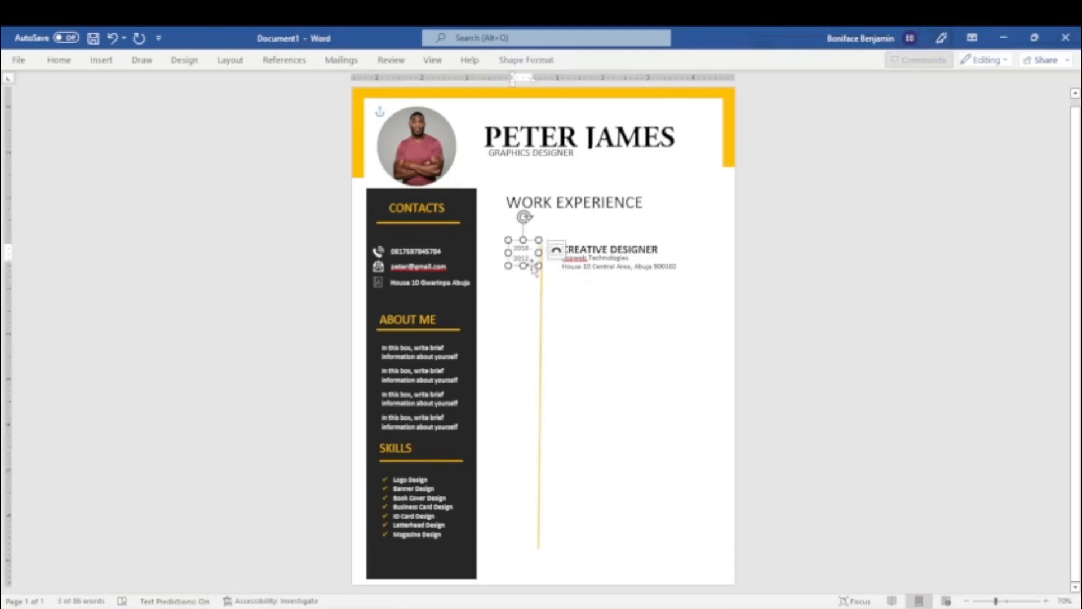
pyautogui.click(943, 314)
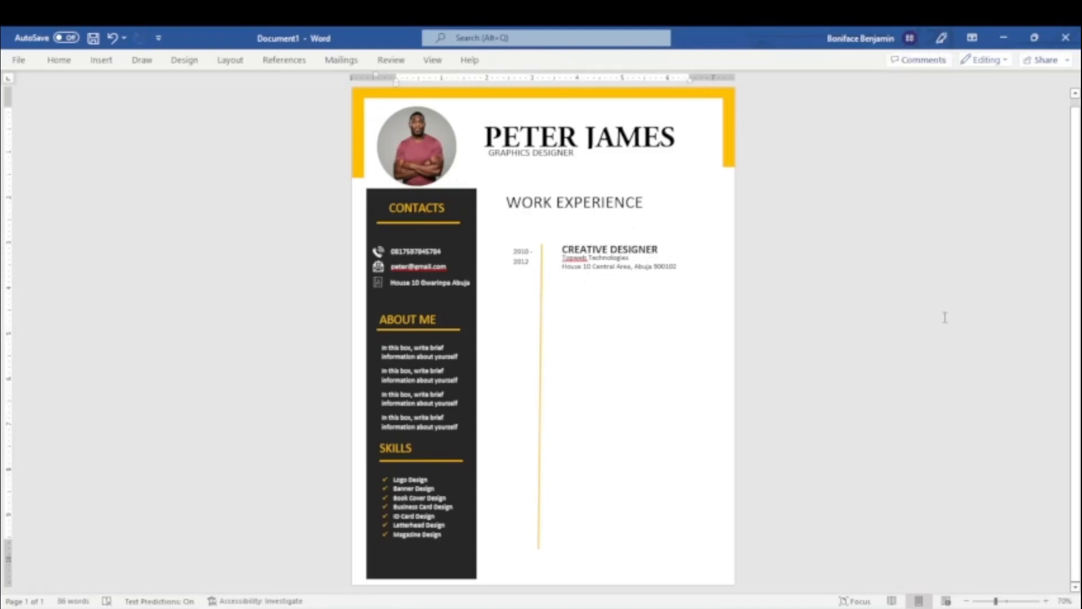
pyautogui.click(527, 269)
pyautogui.hotkey('ctrl', 'd')
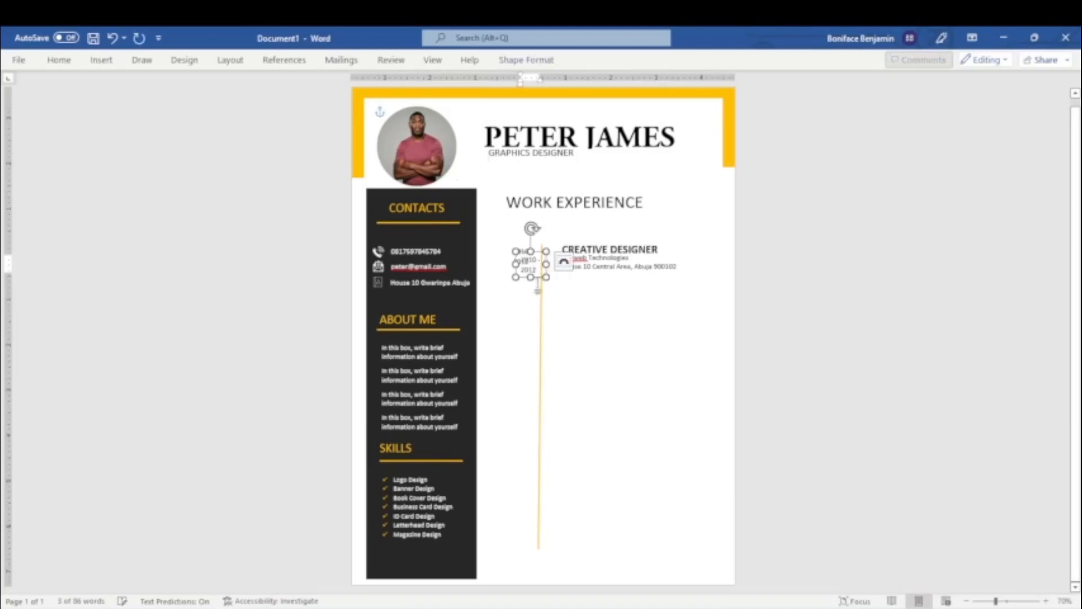
pyautogui.moveTo(540, 283); pyautogui.dragTo(531, 327)
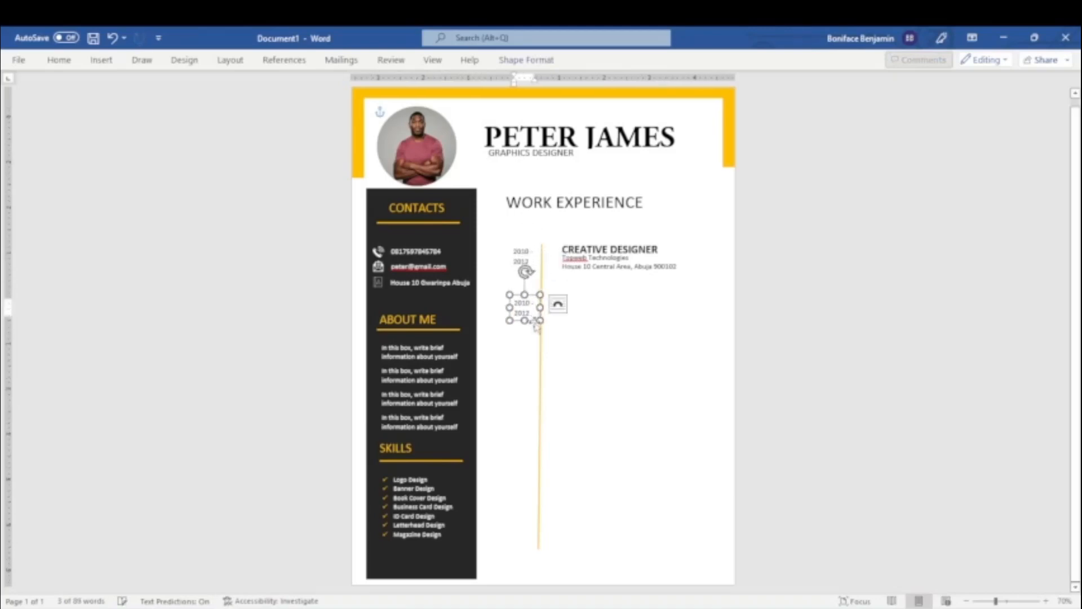
# Duplicate the CREATIVE DESIGNER box beside the second dates and replace the copy's text with "CREATIVE DIRECTOR".
pyautogui.click(620, 248)
pyautogui.hotkey('ctrl', 'd')
pyautogui.moveTo(627, 255); pyautogui.dragTo(560, 303)
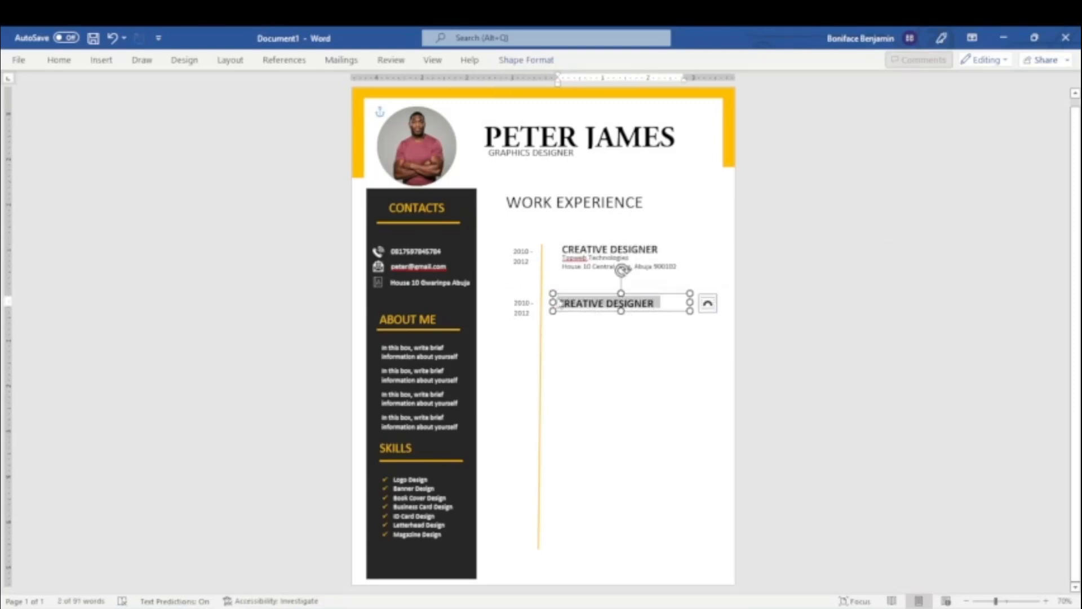
pyautogui.press('BackSpace')
pyautogui.write('CREAT')
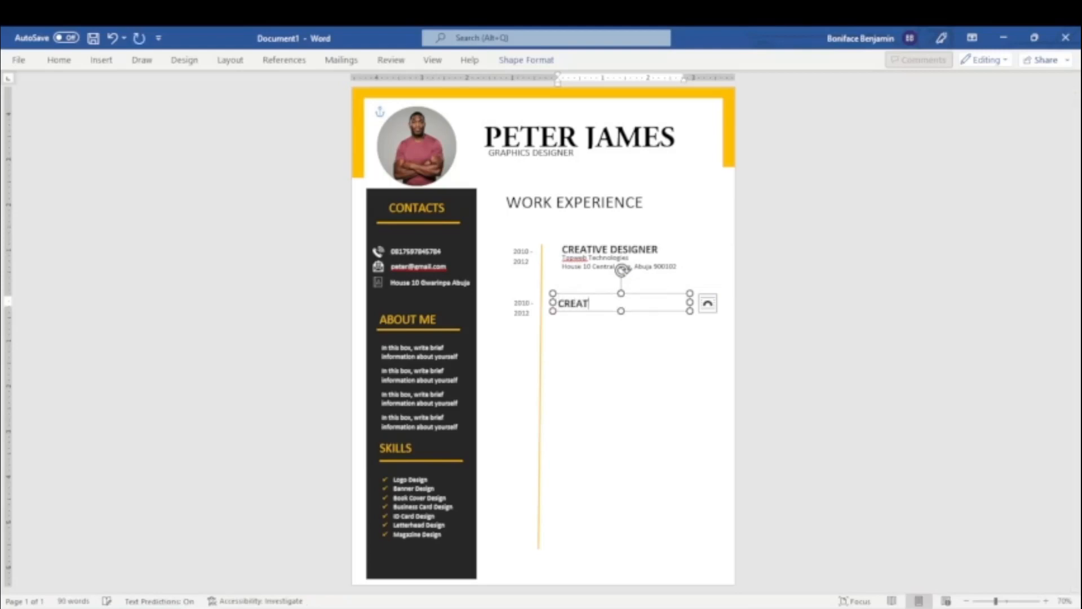
pyautogui.write('IVE DIR')
pyautogui.click(707, 303)
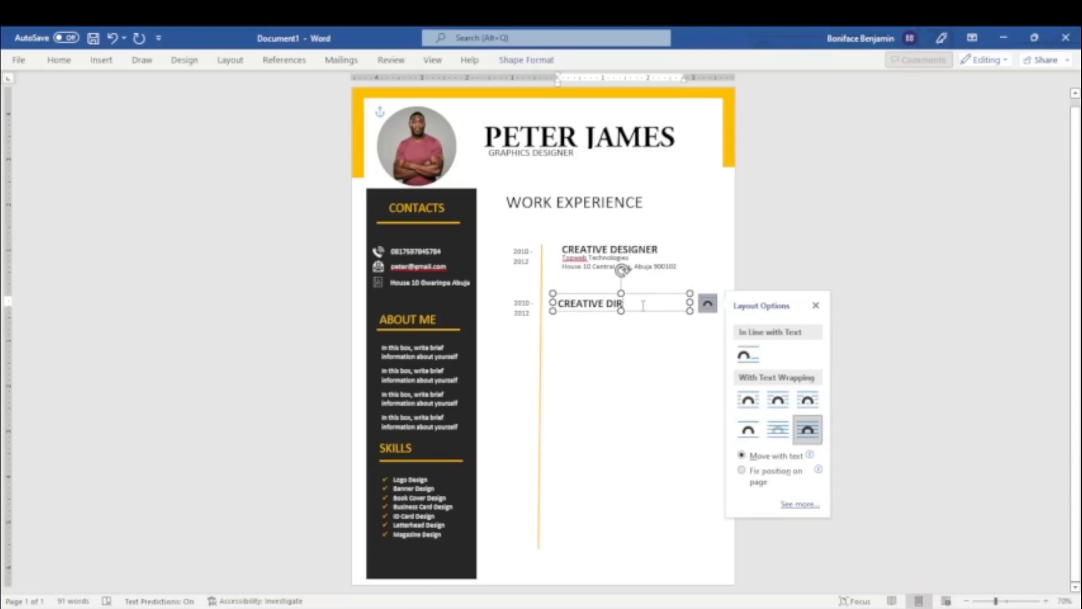
pyautogui.write('ECTOR')
# Place two duplicates of the employer address box, one below the other, beneath CREATIVE DIRECTOR.
pyautogui.click(621, 269)
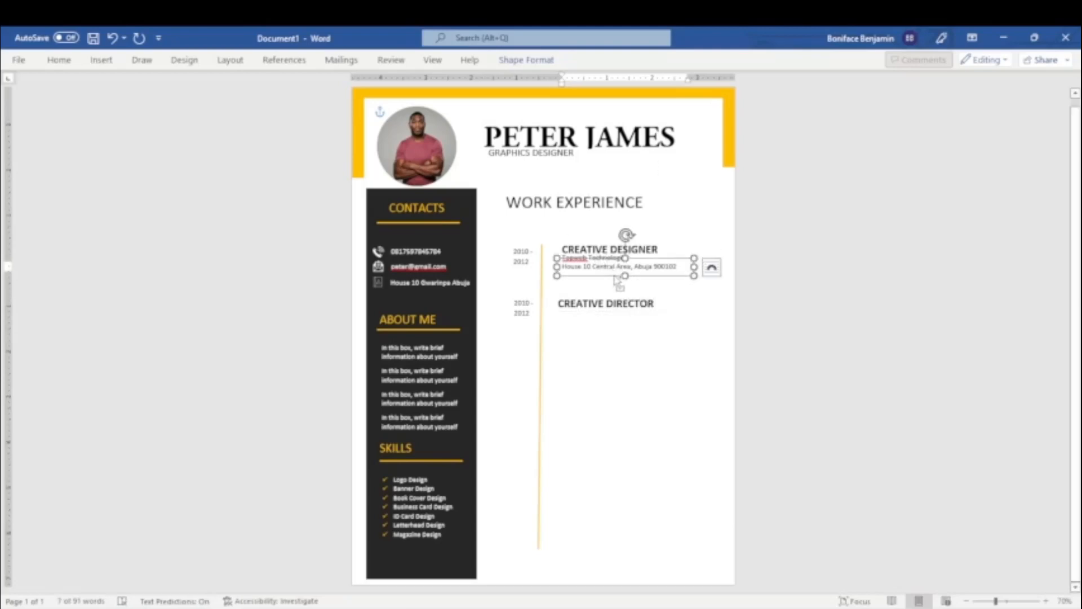
pyautogui.moveTo(618, 280); pyautogui.dragTo(613, 338)
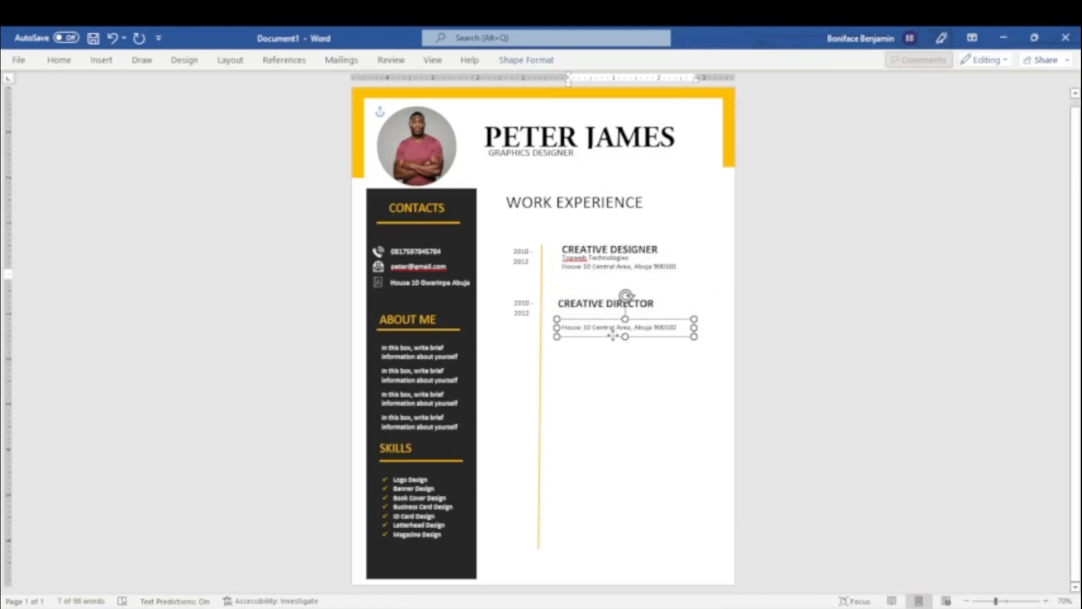
pyautogui.click(589, 262)
pyautogui.rightClick(578, 260)
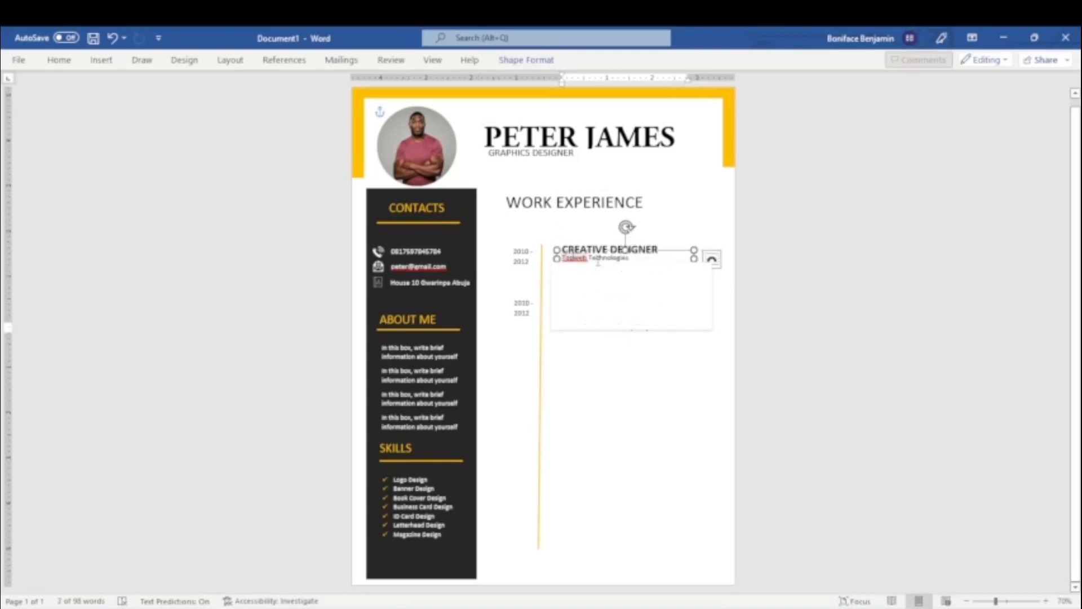
pyautogui.hotkey('ctrl', 'z')
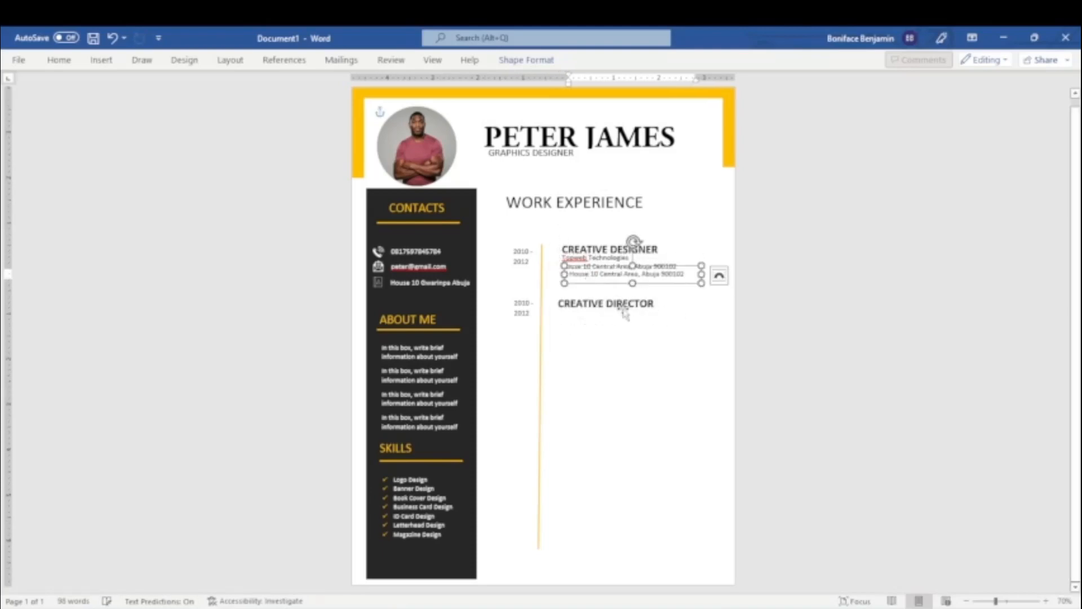
pyautogui.press('ctrl')
pyautogui.moveTo(646, 287)
pyautogui.mouseDown()
pyautogui.moveTo(635, 325)
pyautogui.moveTo(630, 301)
pyautogui.mouseUp()
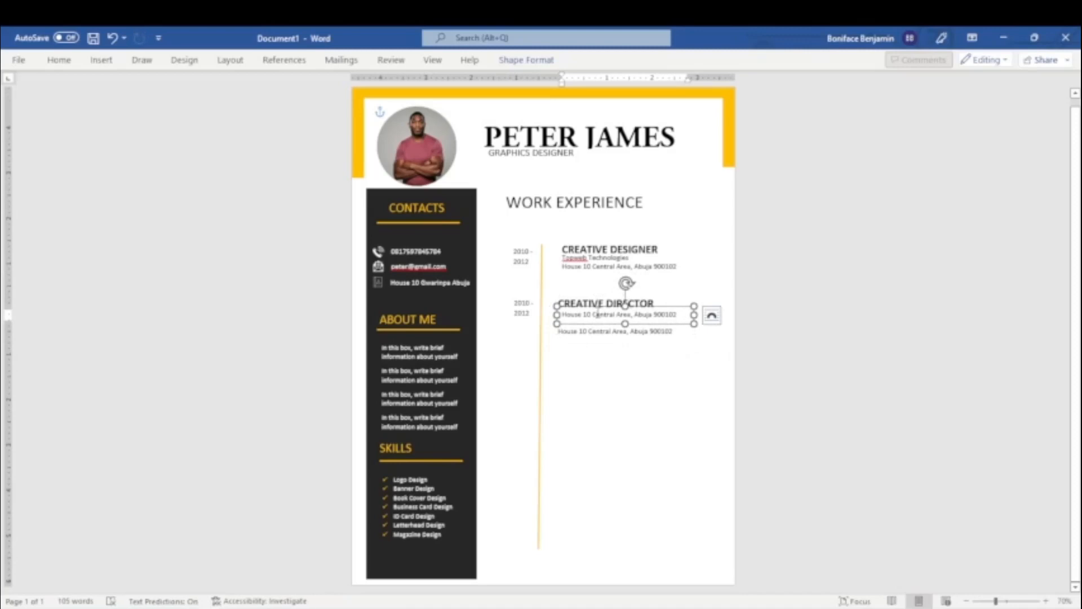
# Replace the upper address copy's text with "House Of Glamour" and nudge the box into alignment beneath CREATIVE DIRECTOR.
pyautogui.tripleClick(598, 315)
pyautogui.press('BackSpace')
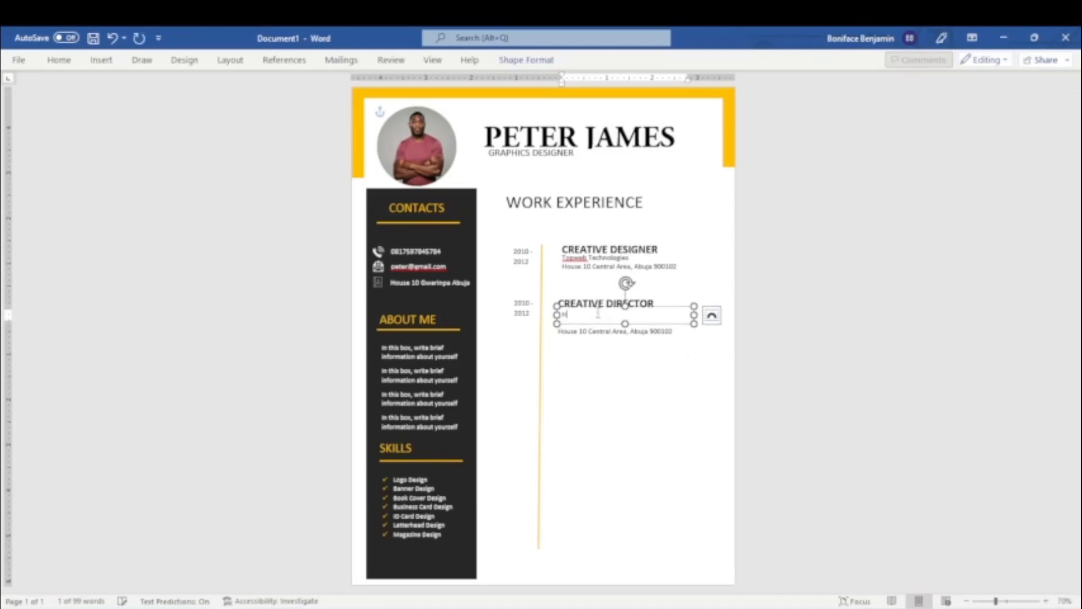
pyautogui.write('House Of Glamour')
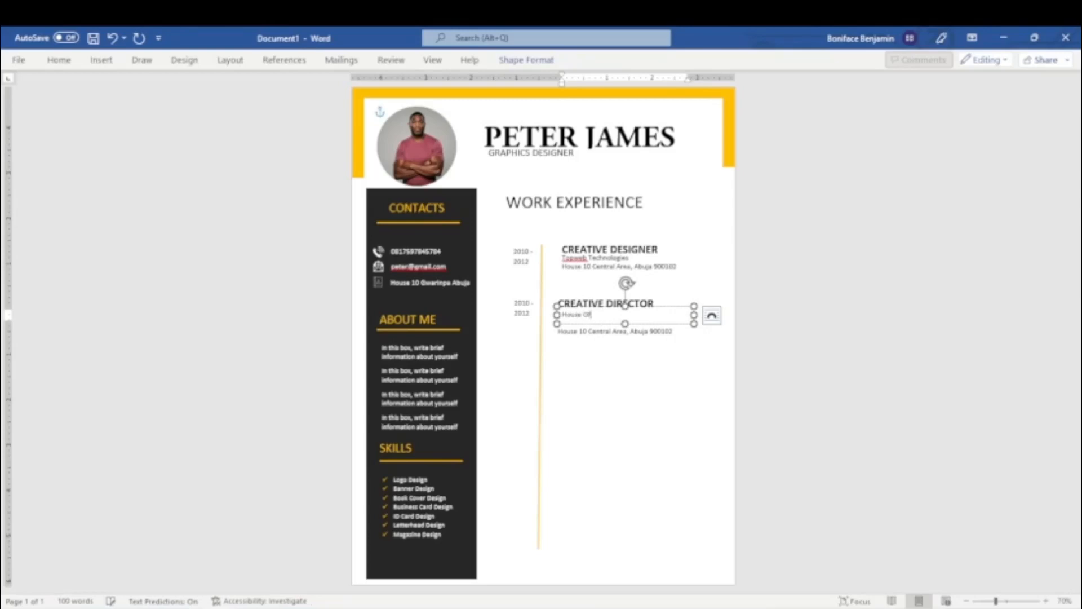
pyautogui.click(658, 306)
pyautogui.press('Up')
pyautogui.press('Left')
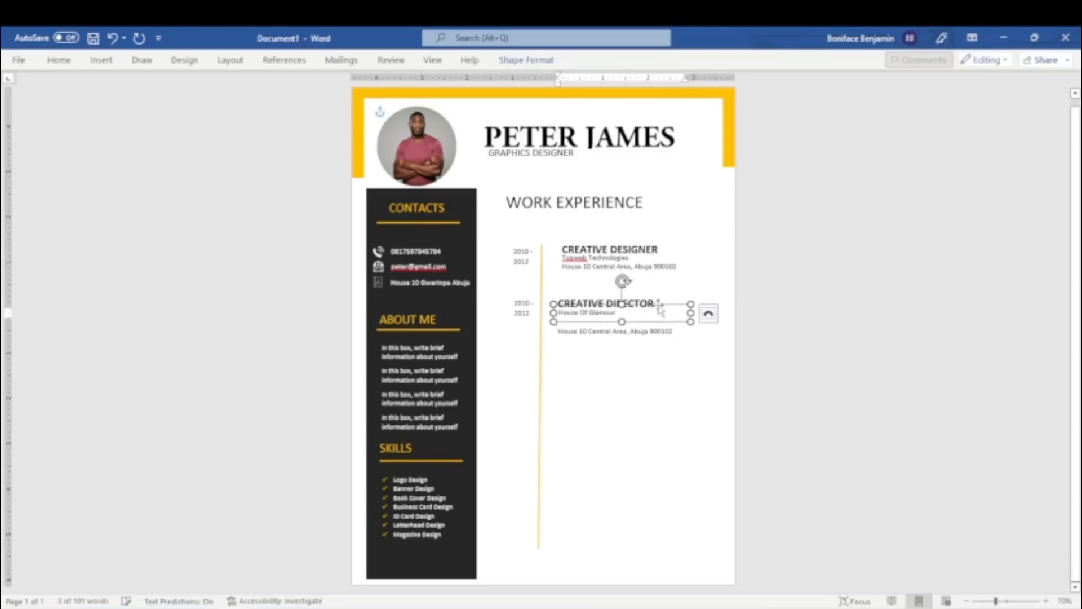
# Nudge the remaining address copy up so it sits directly beneath House Of Glamour.
pyautogui.click(639, 323)
pyautogui.press('Up')
pyautogui.press('Up')
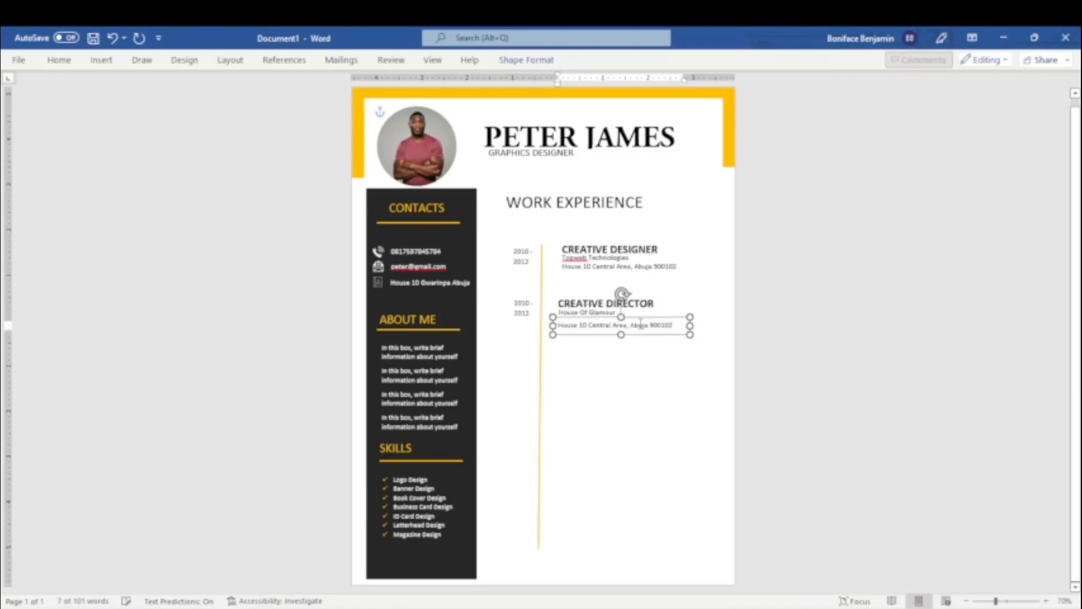
pyautogui.hotkey('ctrl', 'Up')
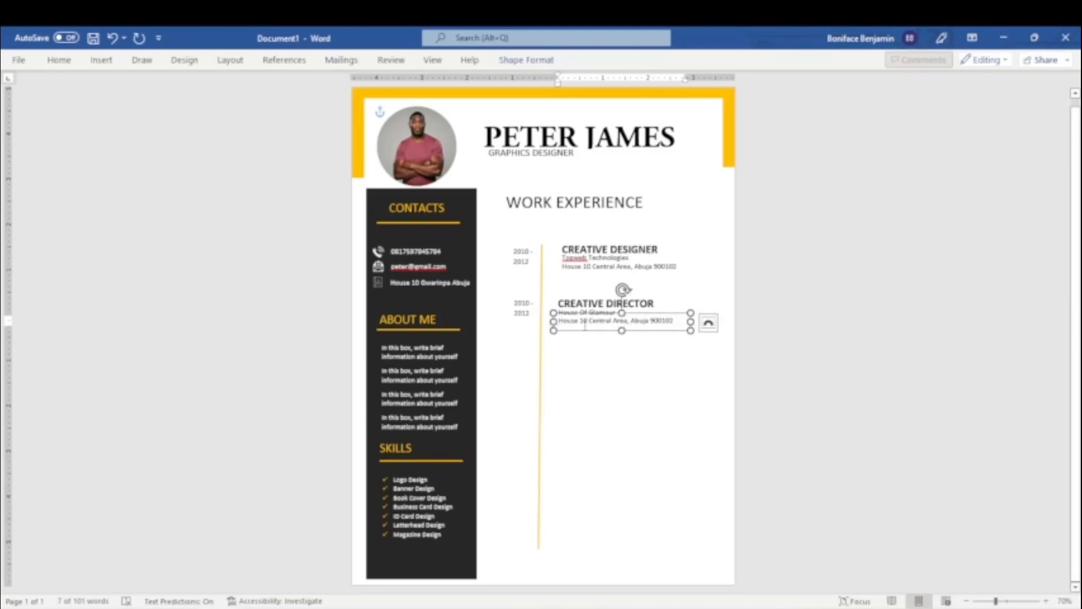
# Replace the street and area in the address beneath House Of Glamour with that employer's own plot and district.
pyautogui.click(562, 322)
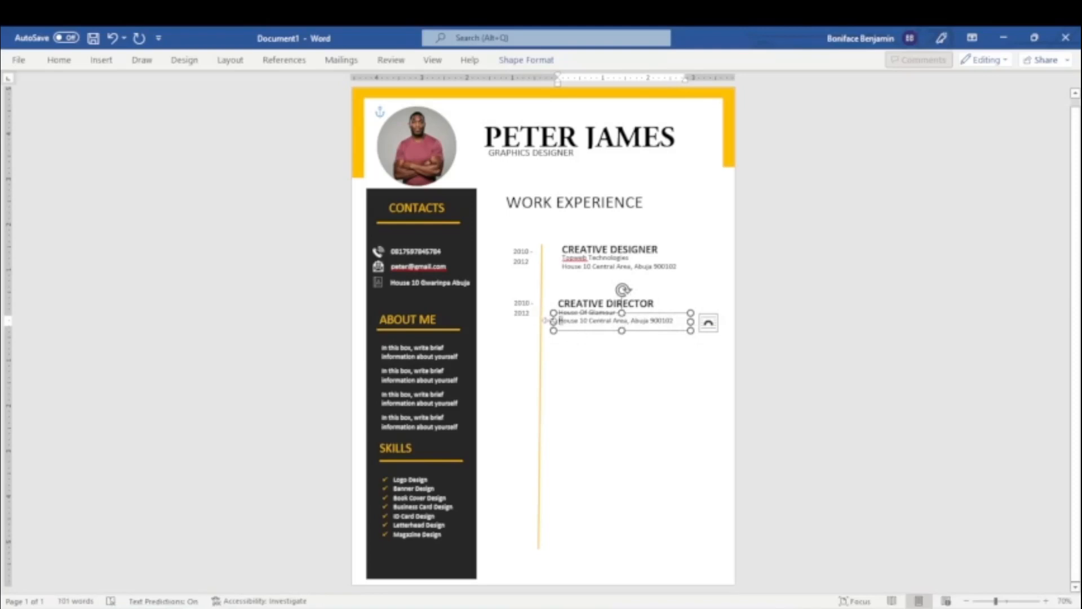
pyautogui.moveTo(561, 320); pyautogui.dragTo(628, 320)
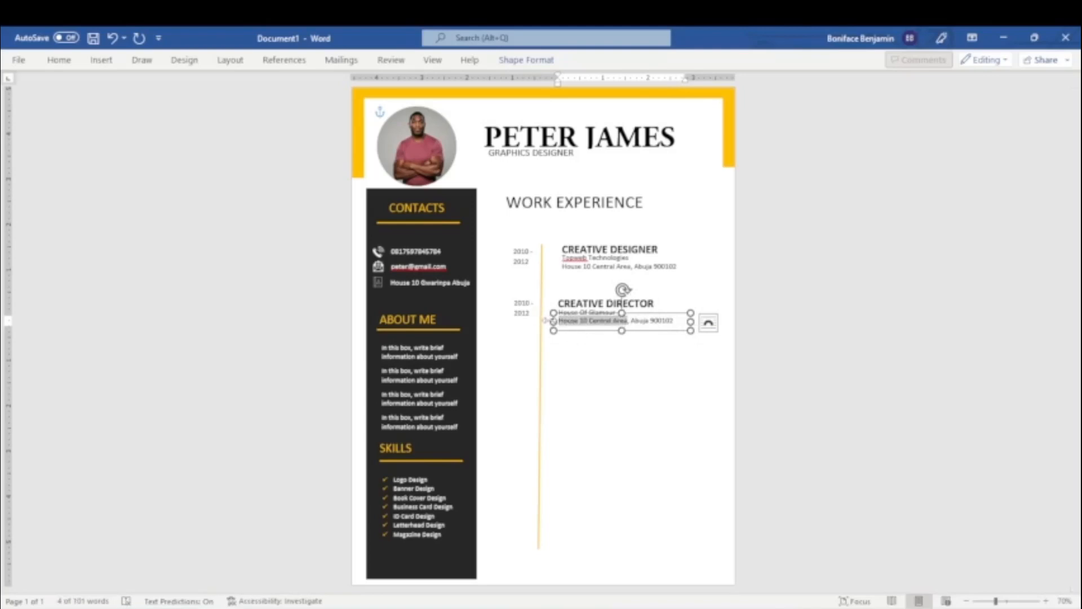
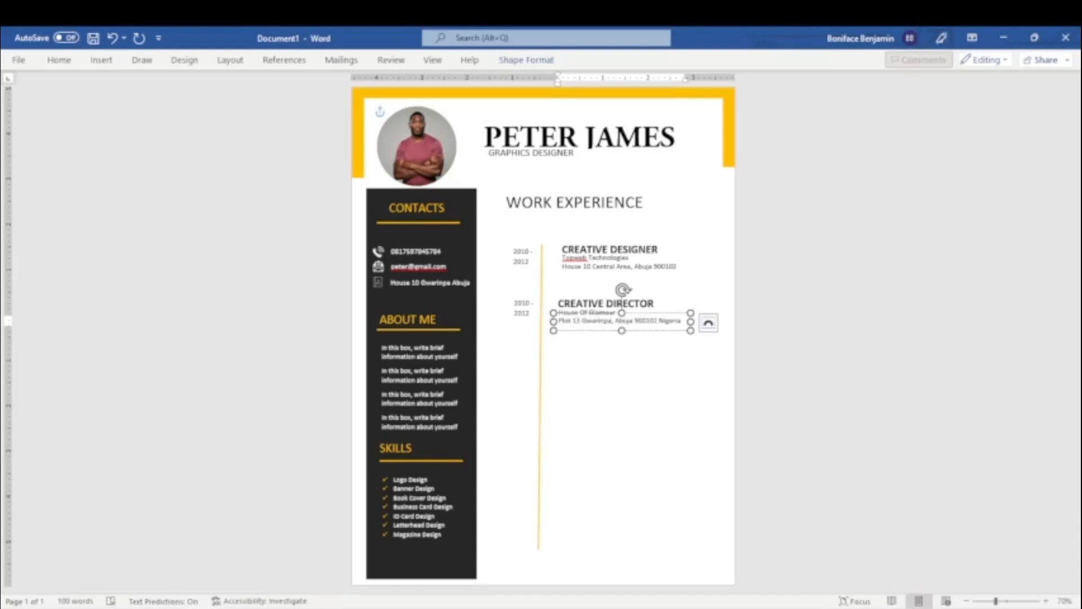
# Duplicate the second dates box and the CREATIVE DIRECTOR box side by side further down the timeline for a third entry.
pyautogui.click(531, 305)
pyautogui.click(532, 322)
pyautogui.hotkey('ctrl', 'd')
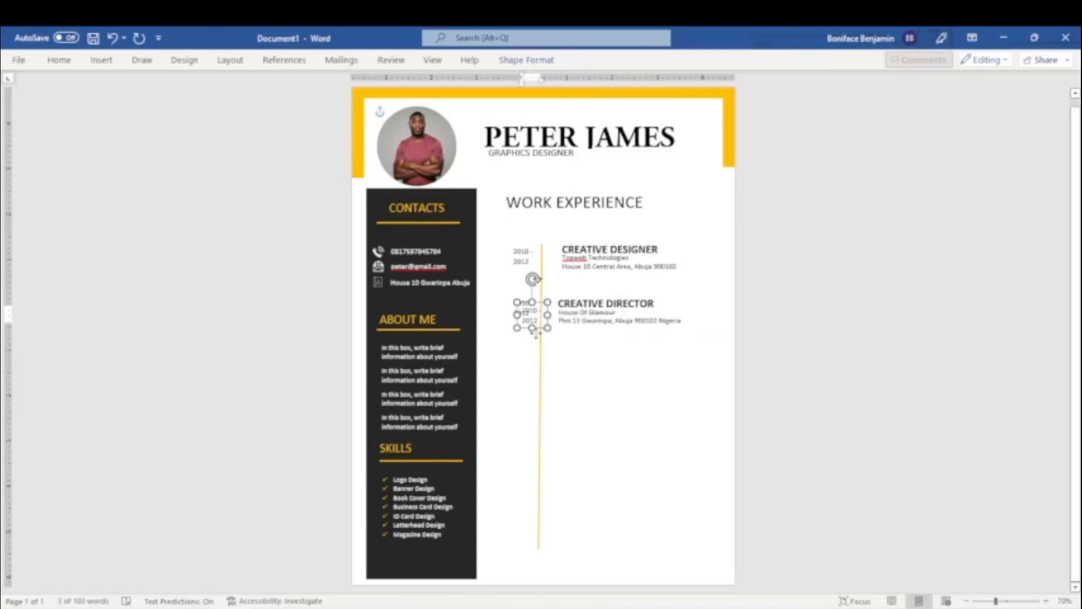
pyautogui.moveTo(535, 331); pyautogui.dragTo(525, 373)
pyautogui.click(633, 307)
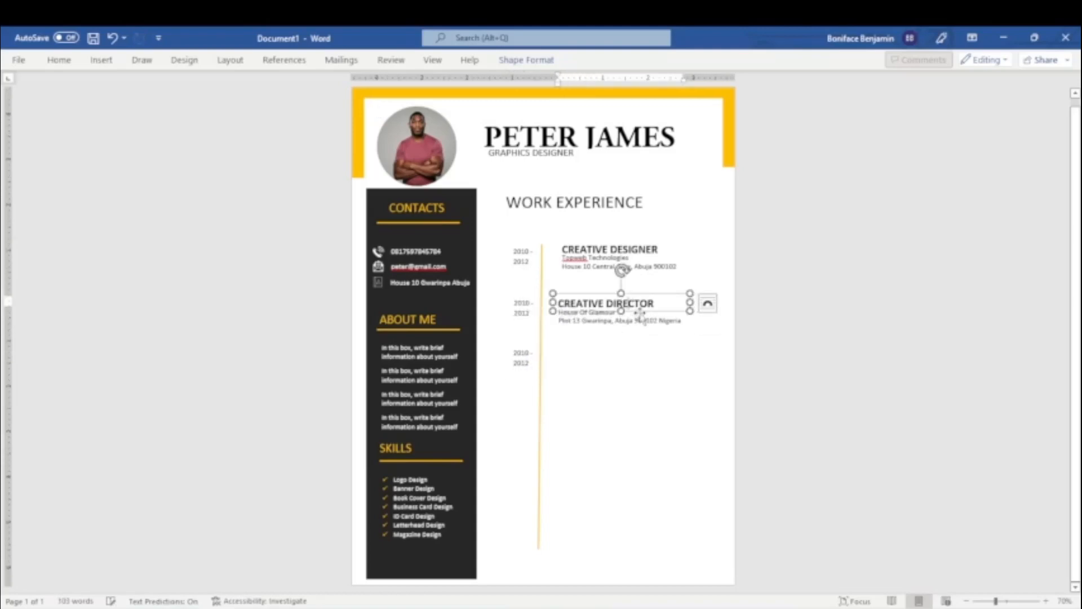
pyautogui.hotkey('ctrl', 'd')
pyautogui.moveTo(665, 317); pyautogui.dragTo(658, 356)
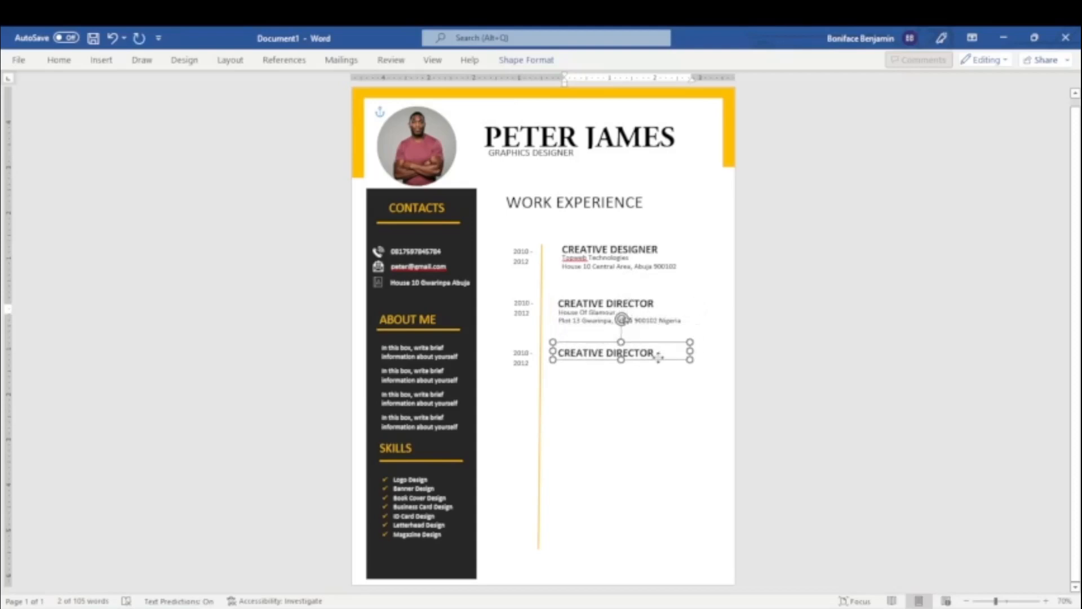
# Duplicate the second employer's address box twice beneath the third job title, placing one copy directly under the title.
pyautogui.click(665, 322)
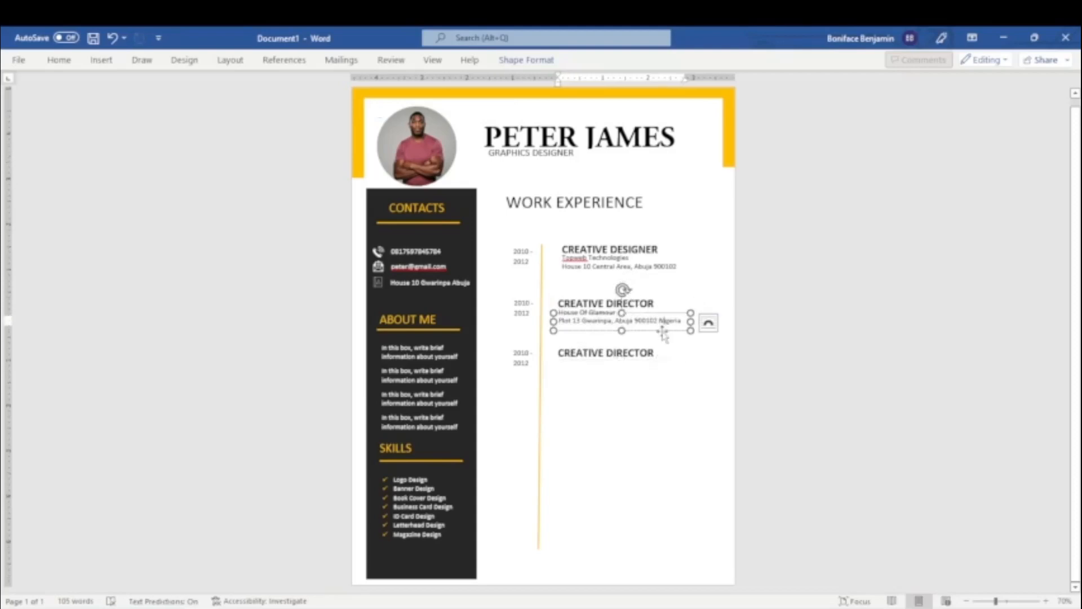
pyautogui.hotkey('ctrl', 'd')
pyautogui.moveTo(667, 338); pyautogui.dragTo(662, 387)
pyautogui.click(599, 354)
pyautogui.click(603, 379)
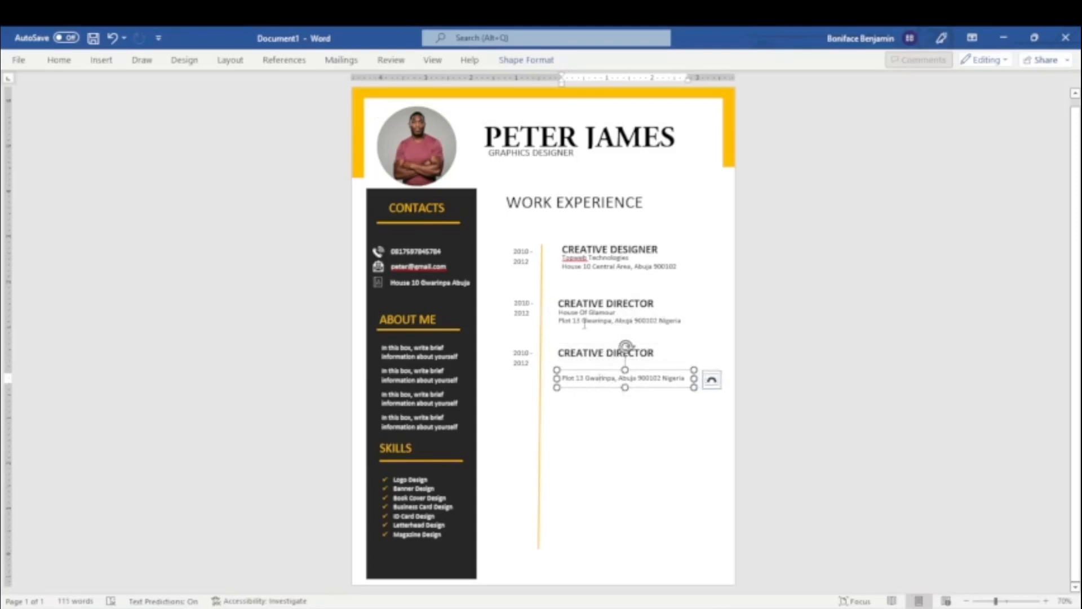
pyautogui.click(601, 387)
pyautogui.hotkey('ctrl', 'd')
pyautogui.moveTo(602, 383); pyautogui.dragTo(586, 353)
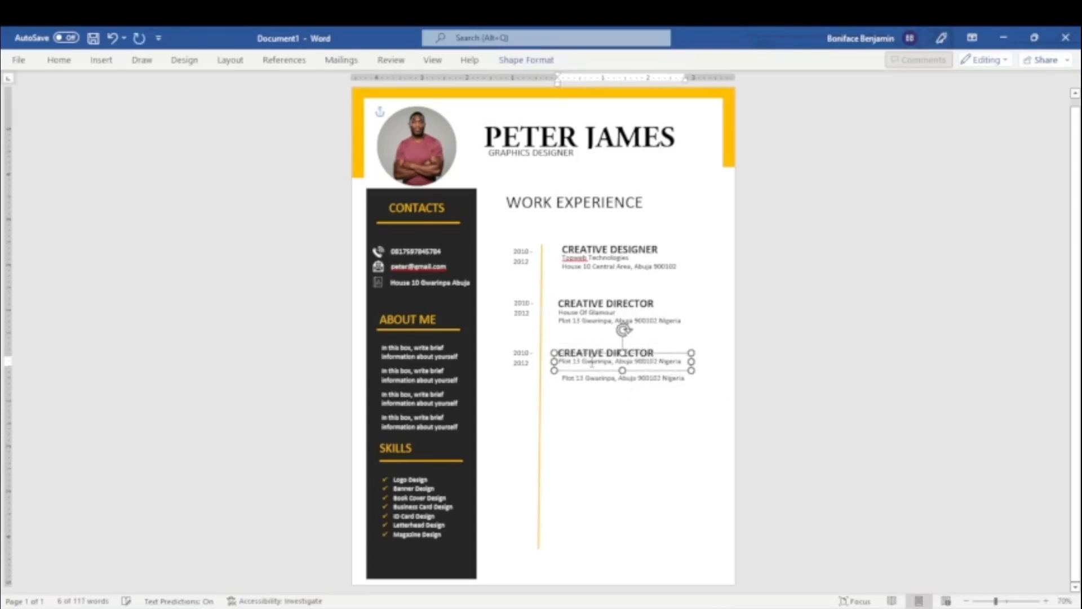
# Replace the text of the address copy directly under the third job title with "Twinbee Technologies".
pyautogui.click(656, 361)
pyautogui.tripleClick(657, 361)
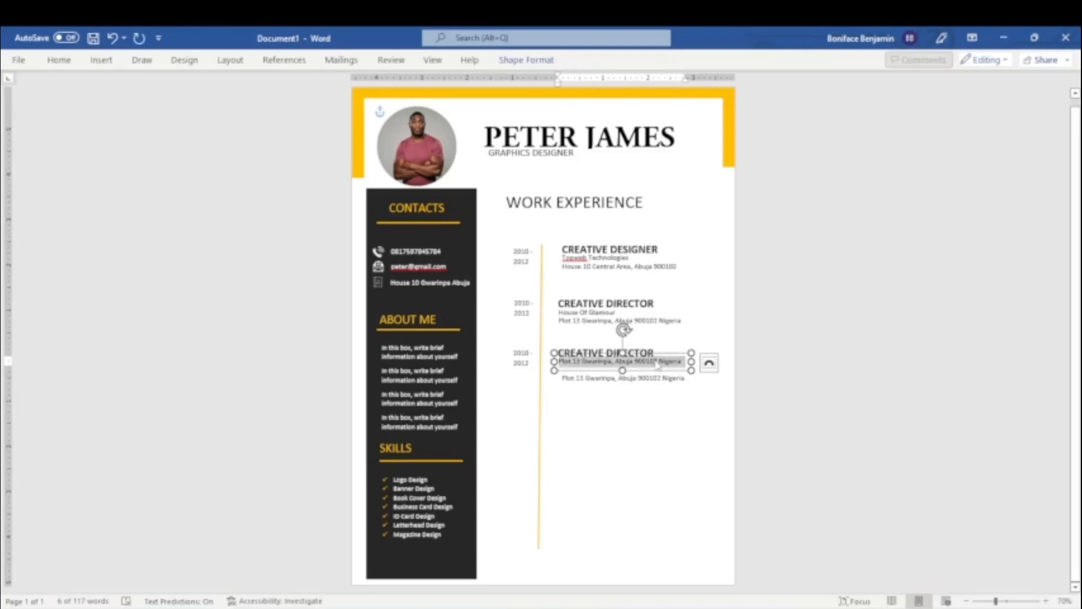
pyautogui.press('Delete')
pyautogui.write('Twinbee Technologies')
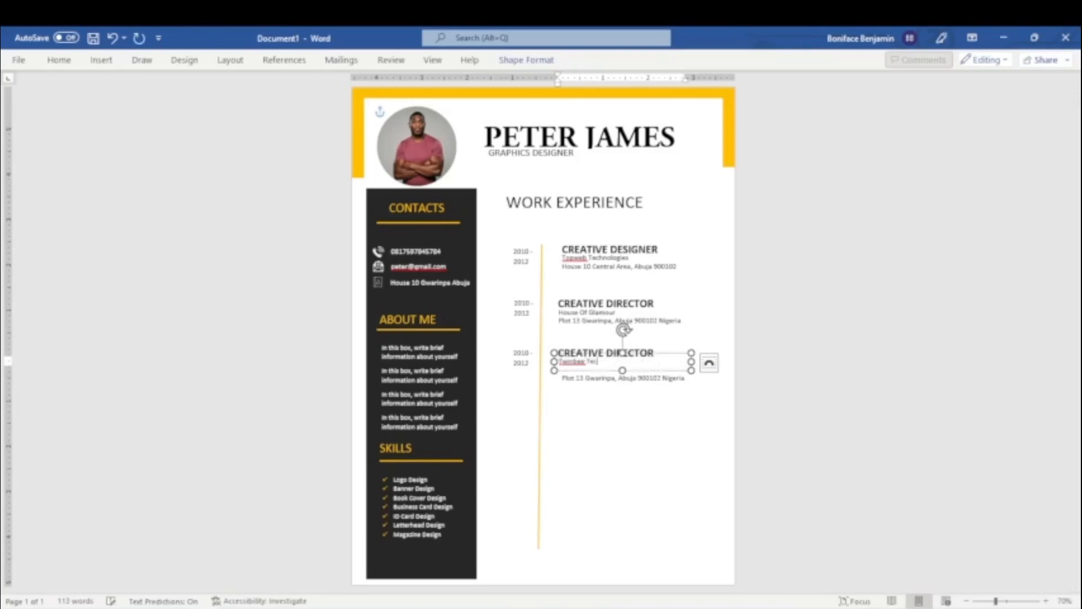
# Move the third entry's address box up directly beneath Twinbee Technologies, aligned with the job title.
pyautogui.click(615, 378)
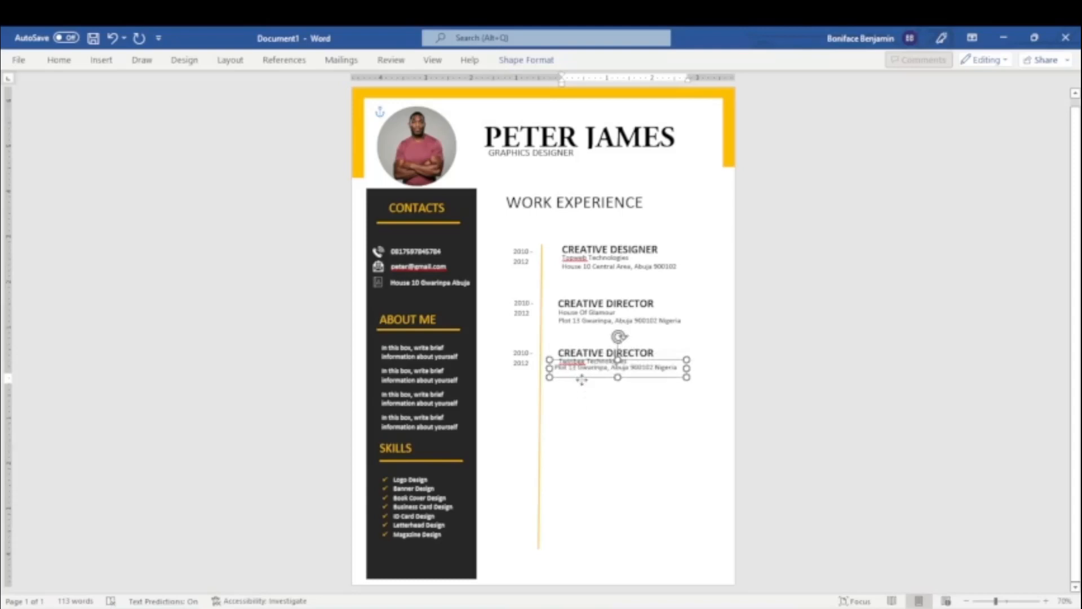
pyautogui.moveTo(586, 389); pyautogui.dragTo(582, 381)
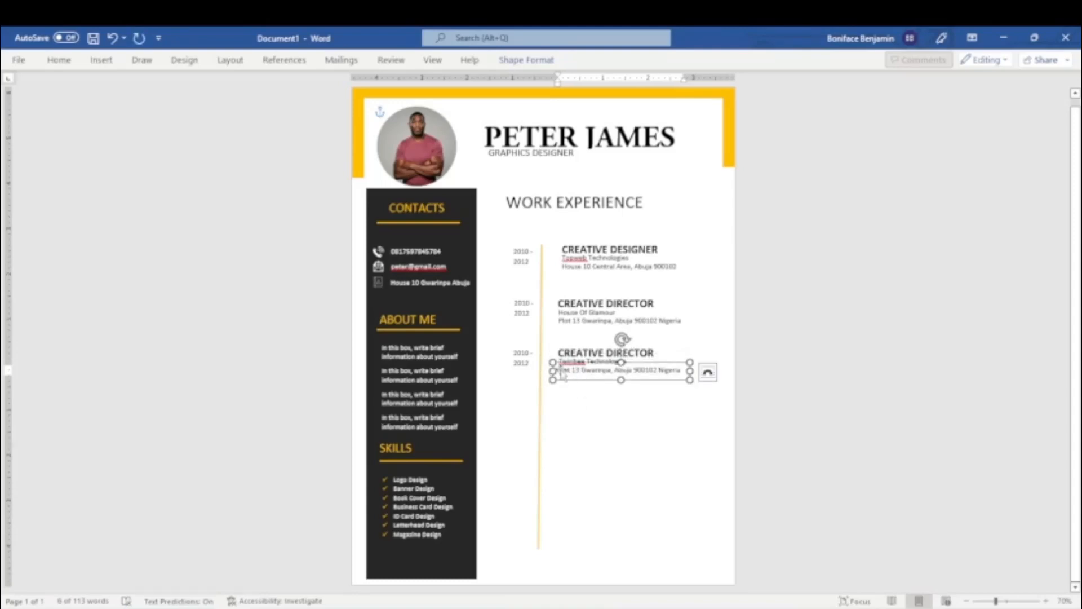
pyautogui.click(610, 374)
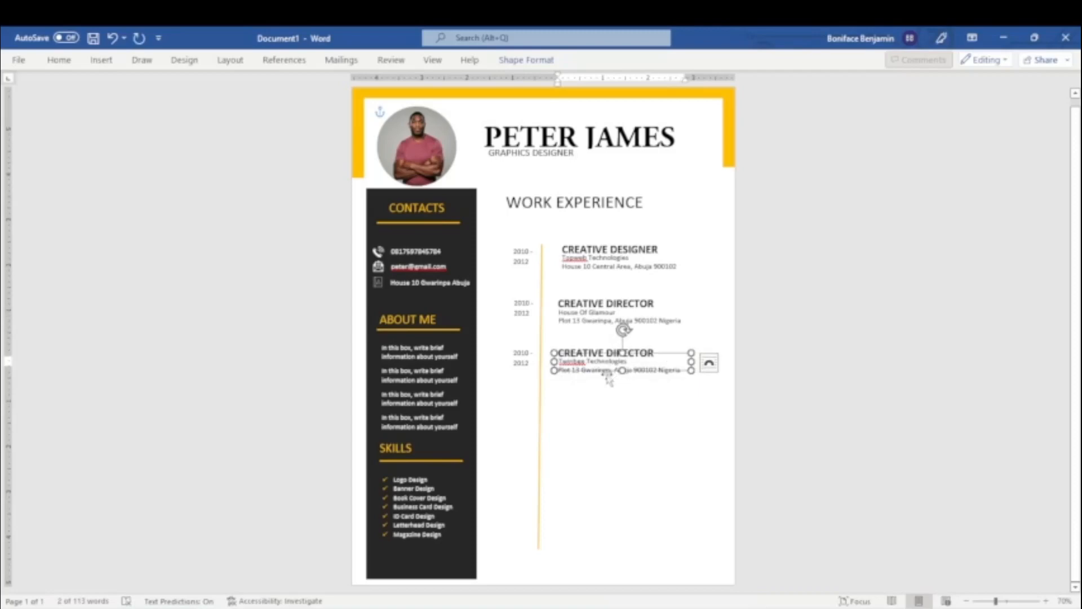
# Replace the address under Twinbee Technologies with the employer's new address, widening its box to fit and removing the postal code.
pyautogui.click(611, 373)
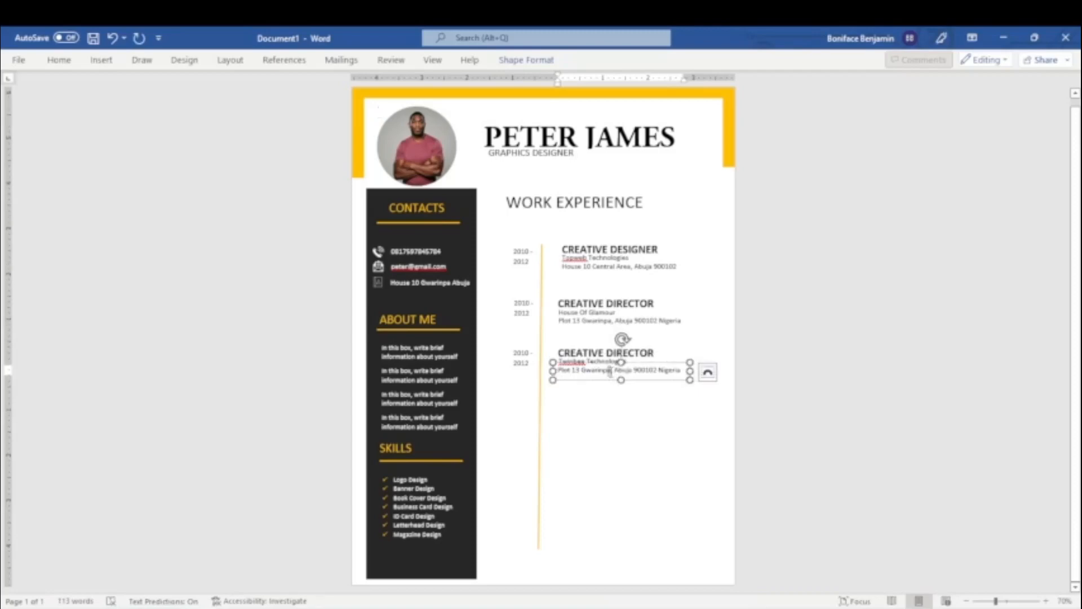
pyautogui.moveTo(611, 371); pyautogui.dragTo(558, 371)
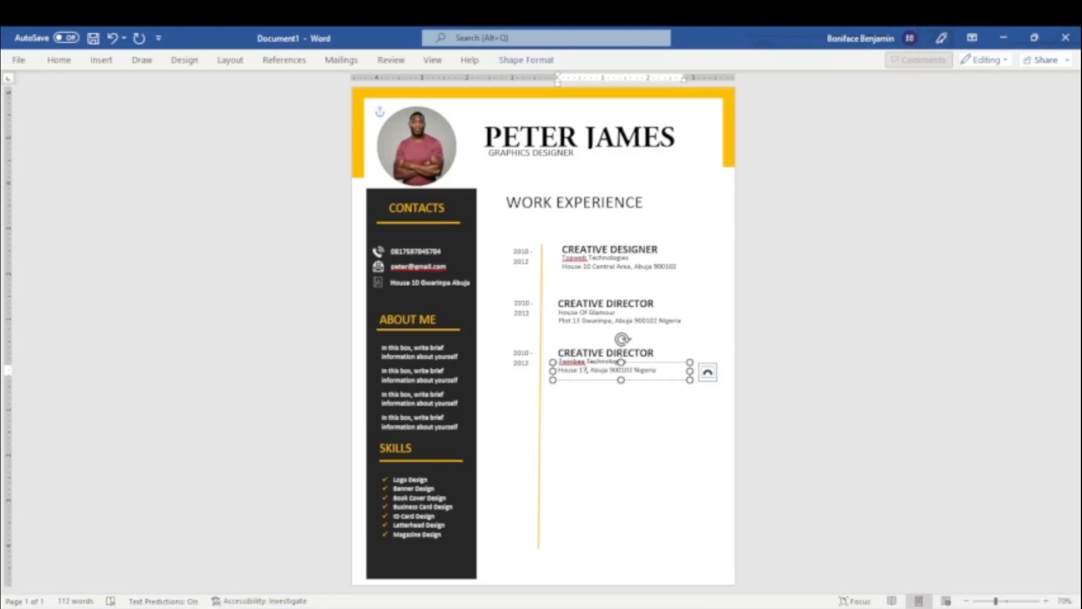
pyautogui.moveTo(690, 371); pyautogui.dragTo(728, 379)
pyautogui.click(713, 372)
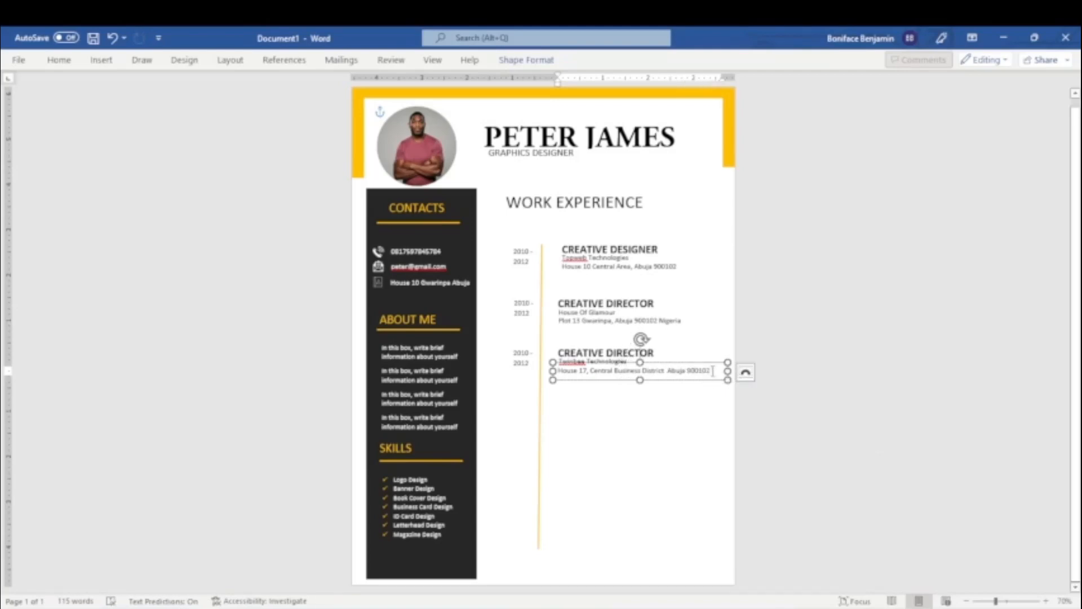
pyautogui.press('BackSpace')
pyautogui.press('BackSpace')
pyautogui.press('BackSpace')
pyautogui.press('BackSpace')
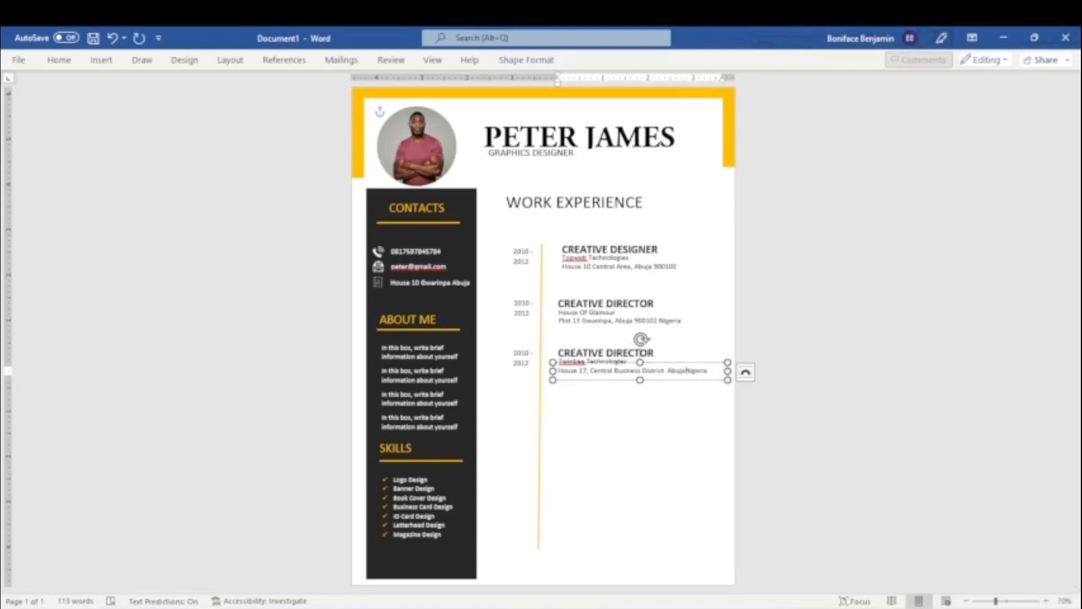
# Nudge the third employer's address box up slightly, closer beneath Twinbee Technologies.
pyautogui.click(664, 361)
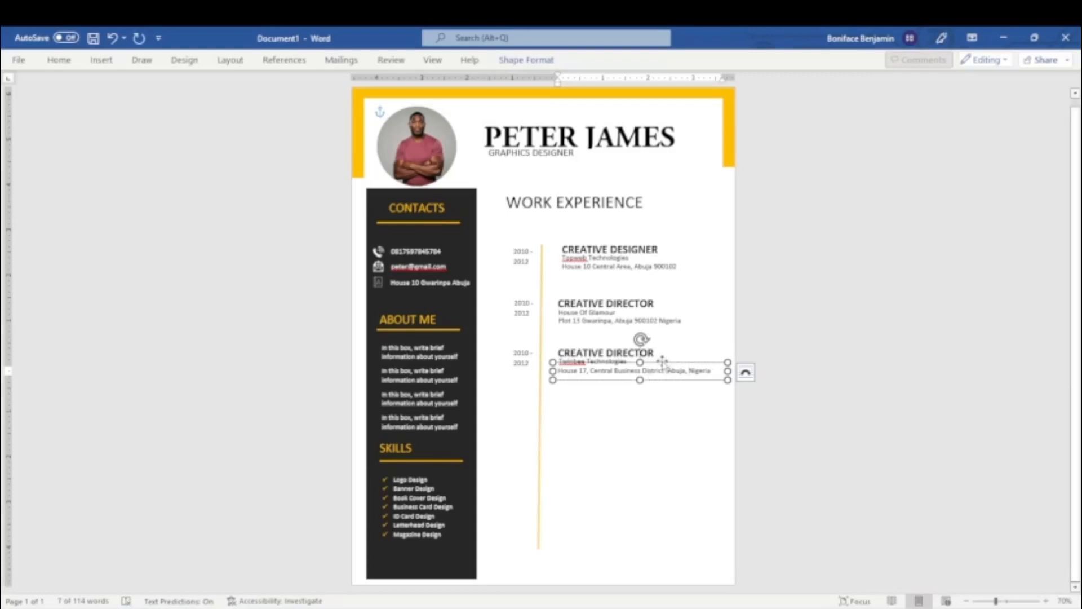
pyautogui.press('Up')
pyautogui.press('Up')
pyautogui.click(901, 411)
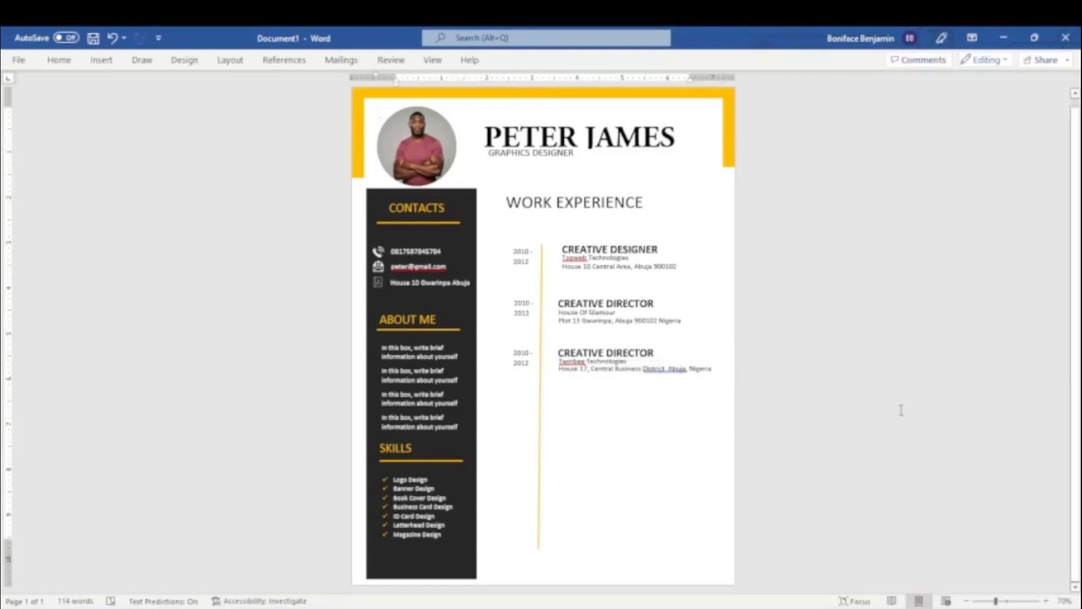
# Draw a wide rectangle about 4.25 by 0.58 inches across the timeline below the third work entry.
pyautogui.click(101, 59)
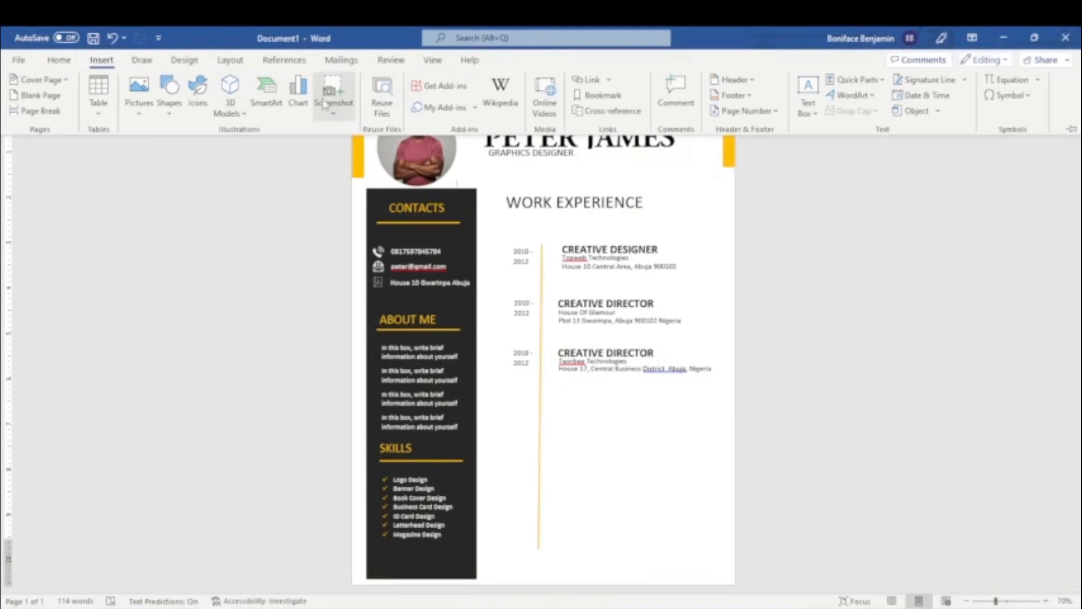
pyautogui.click(171, 118)
pyautogui.click(159, 242)
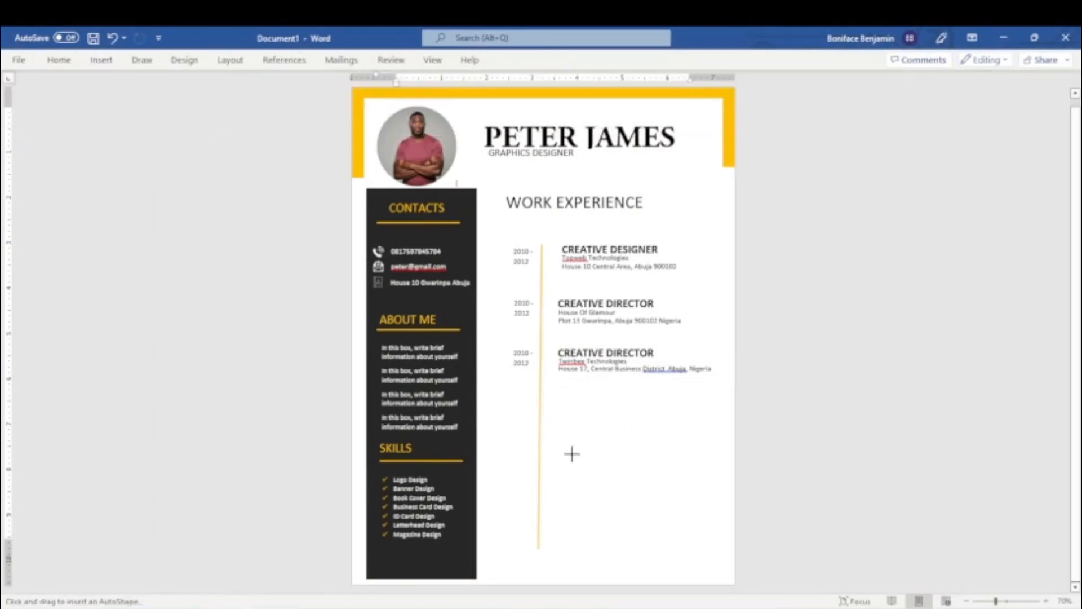
pyautogui.moveTo(518, 411); pyautogui.dragTo(711, 440)
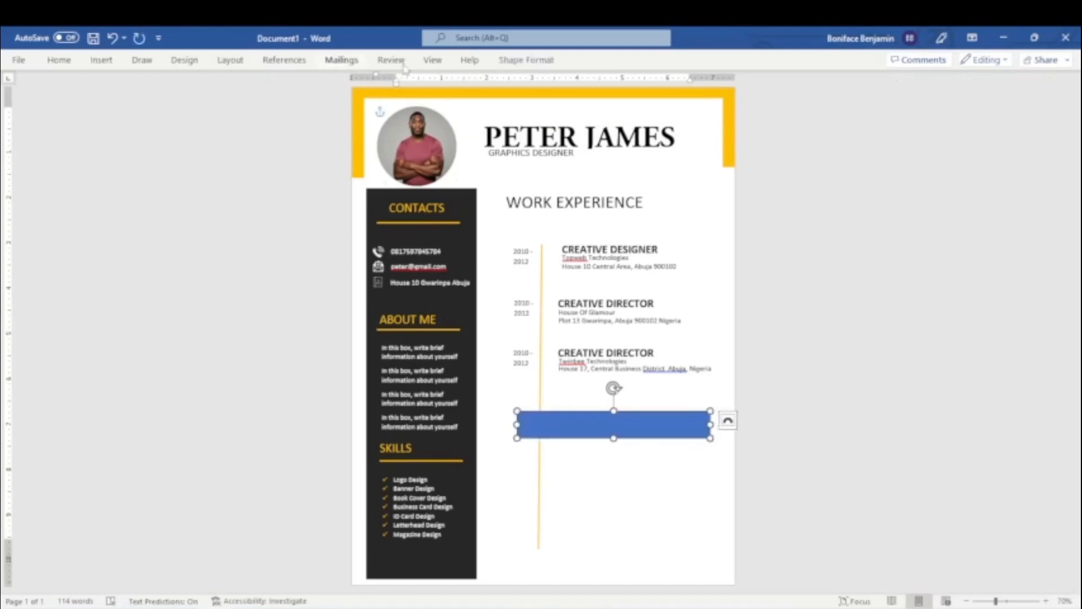
# Give the new rectangle a white fill and remove its outline.
pyautogui.click(526, 60)
pyautogui.click(344, 79)
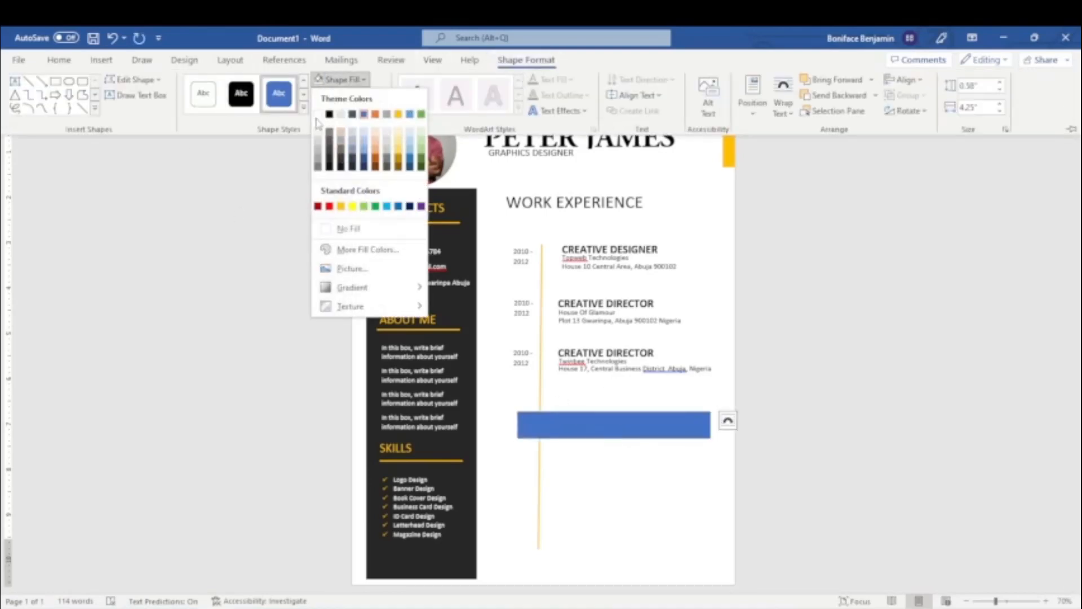
pyautogui.click(320, 112)
pyautogui.click(353, 97)
pyautogui.click(372, 244)
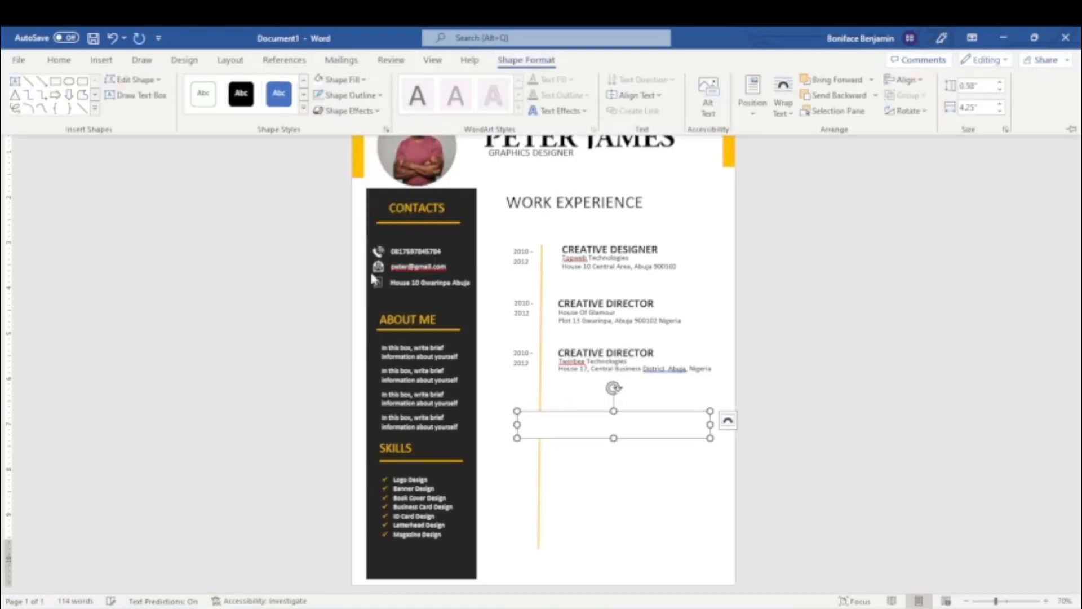
# Enter the heading "EDUCATION" in the white rectangle and format it in black at size 28.
pyautogui.click(543, 432)
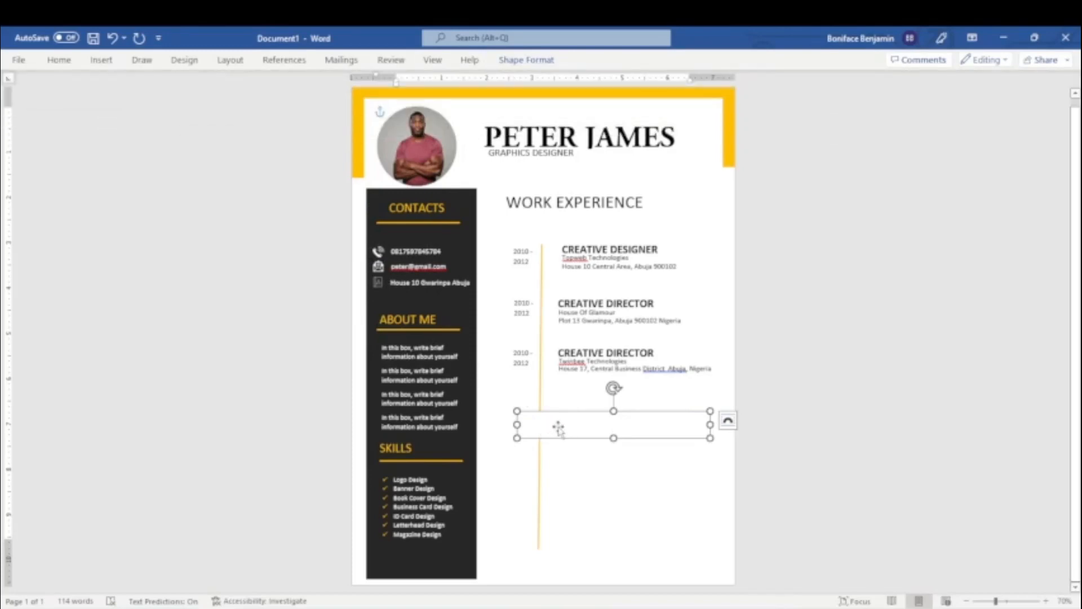
pyautogui.write('E')
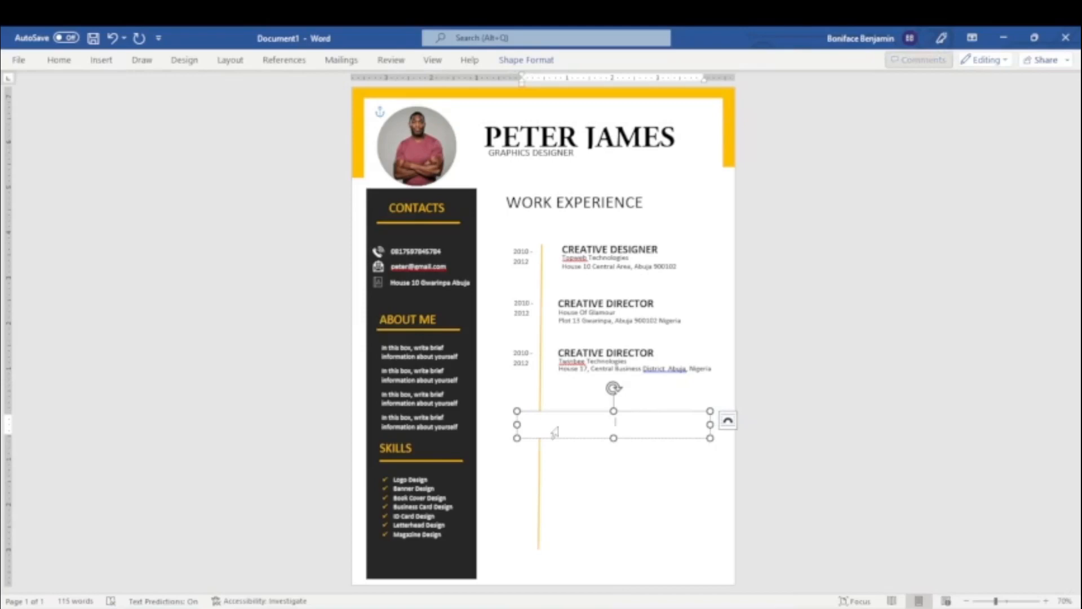
pyautogui.write('DUCAT')
pyautogui.hotkey('ctrl', 'a')
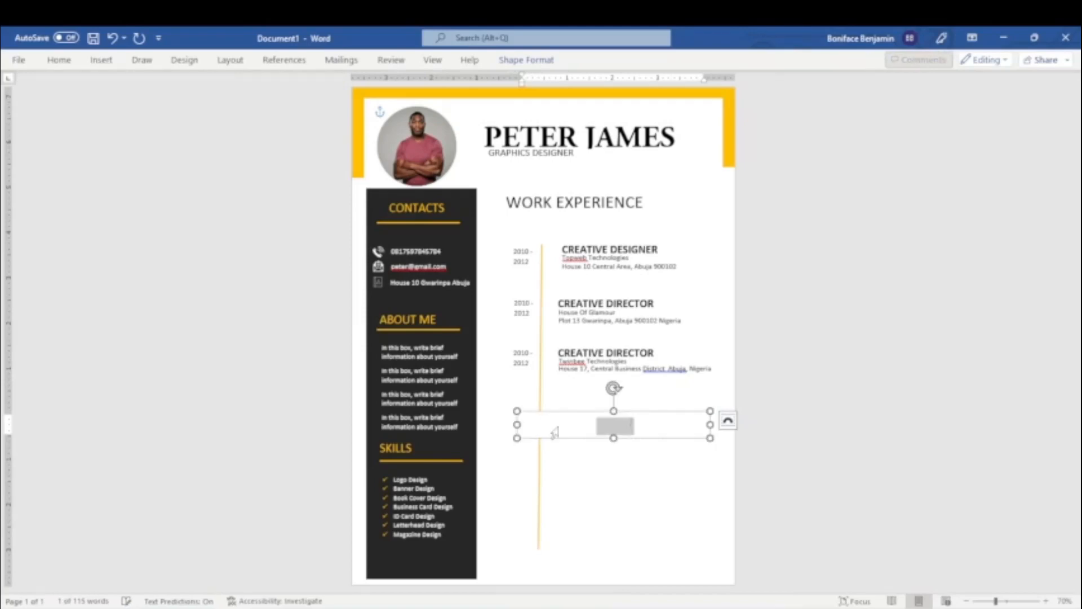
pyautogui.click(62, 63)
pyautogui.click(302, 108)
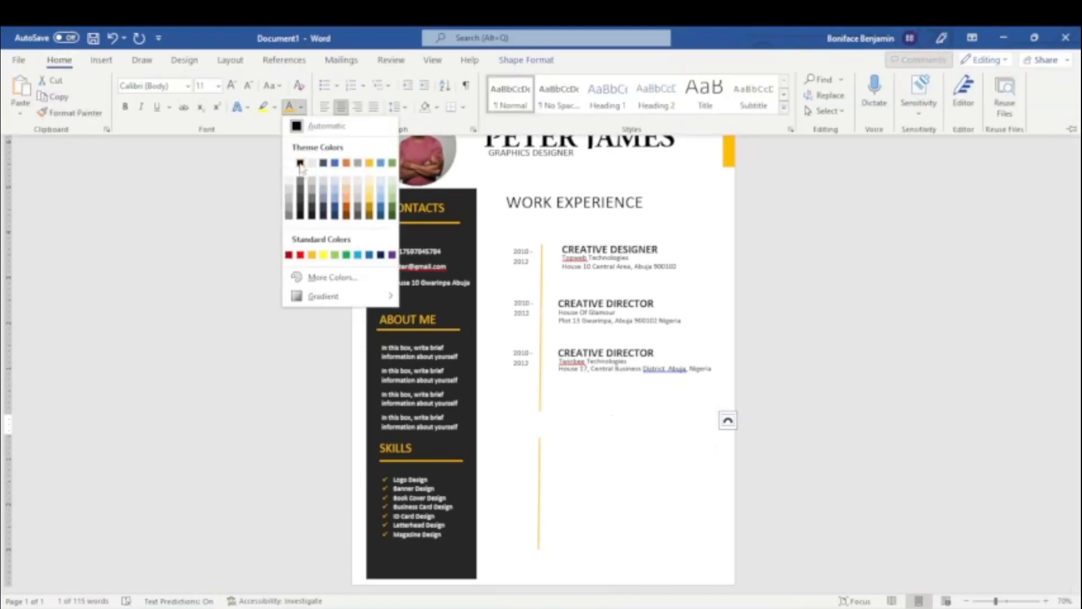
pyautogui.click(302, 168)
pyautogui.click(218, 85)
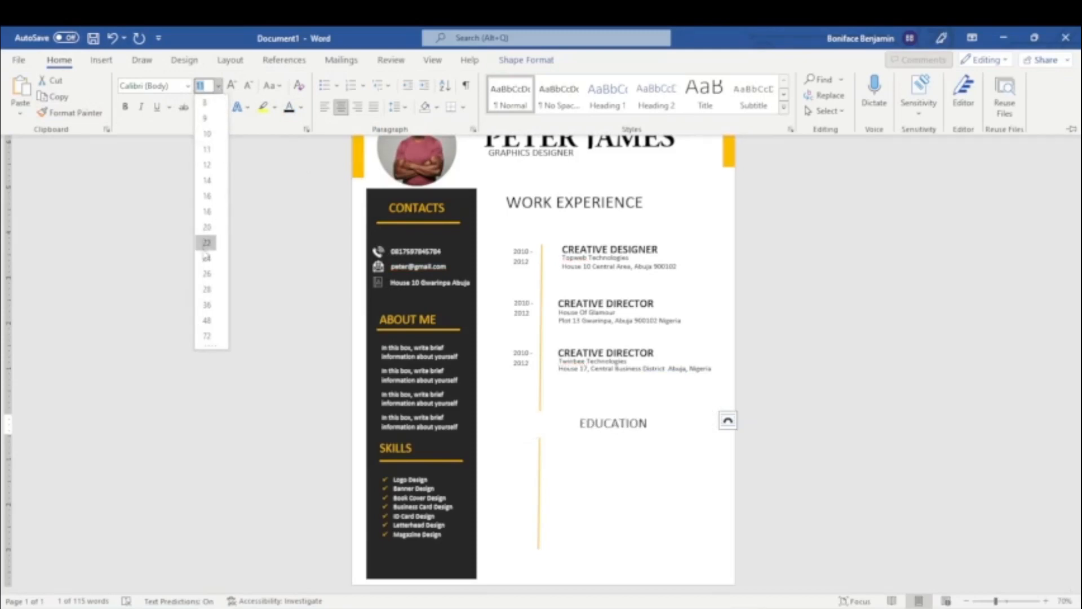
pyautogui.click(207, 289)
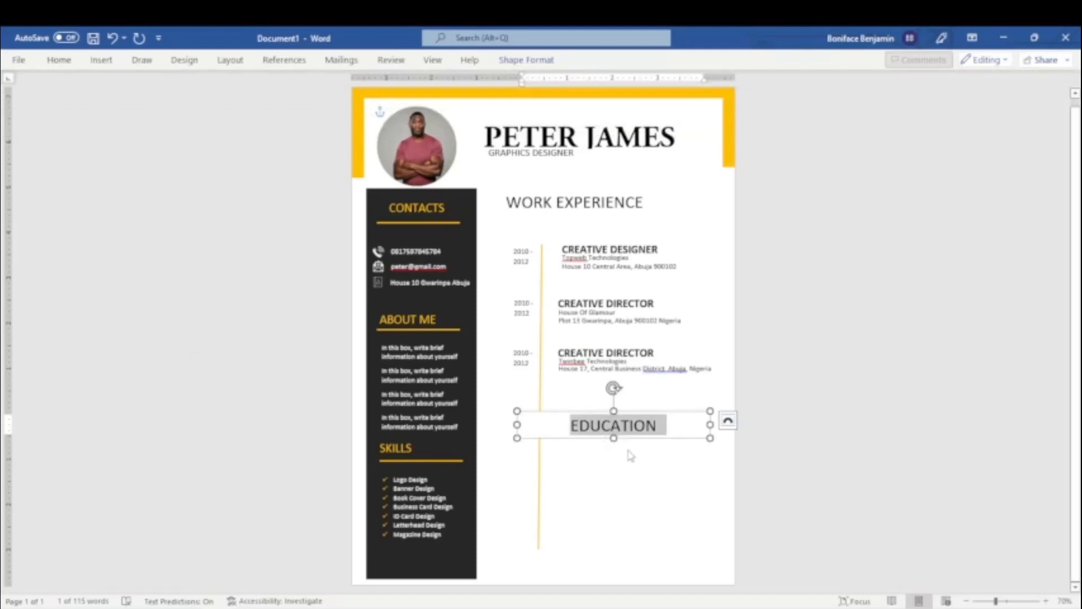
# Narrow the EDUCATION box and shift it left so its heading lines up with WORK EXPERIENCE.
pyautogui.moveTo(633, 438); pyautogui.dragTo(599, 442)
pyautogui.moveTo(484, 429); pyautogui.dragTo(537, 430)
pyautogui.moveTo(548, 442); pyautogui.dragTo(502, 426)
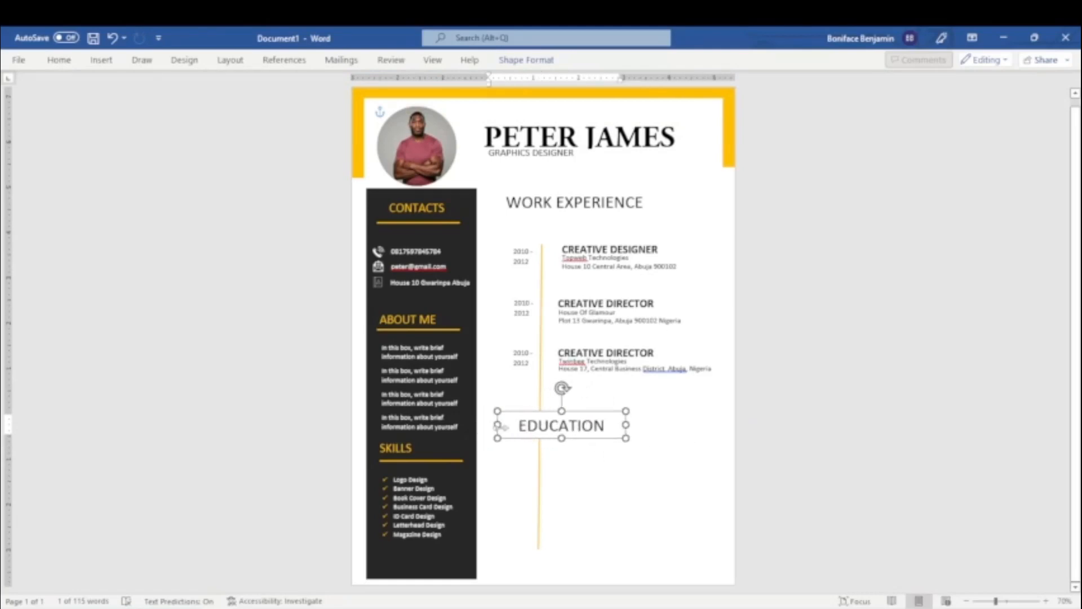
pyautogui.press('Left')
pyautogui.press('Left')
pyautogui.press('Left')
pyautogui.press('Left')
pyautogui.press('Left')
pyautogui.press('Left')
pyautogui.press('Left')
pyautogui.press('Left')
pyautogui.press('Left')
pyautogui.press('Left')
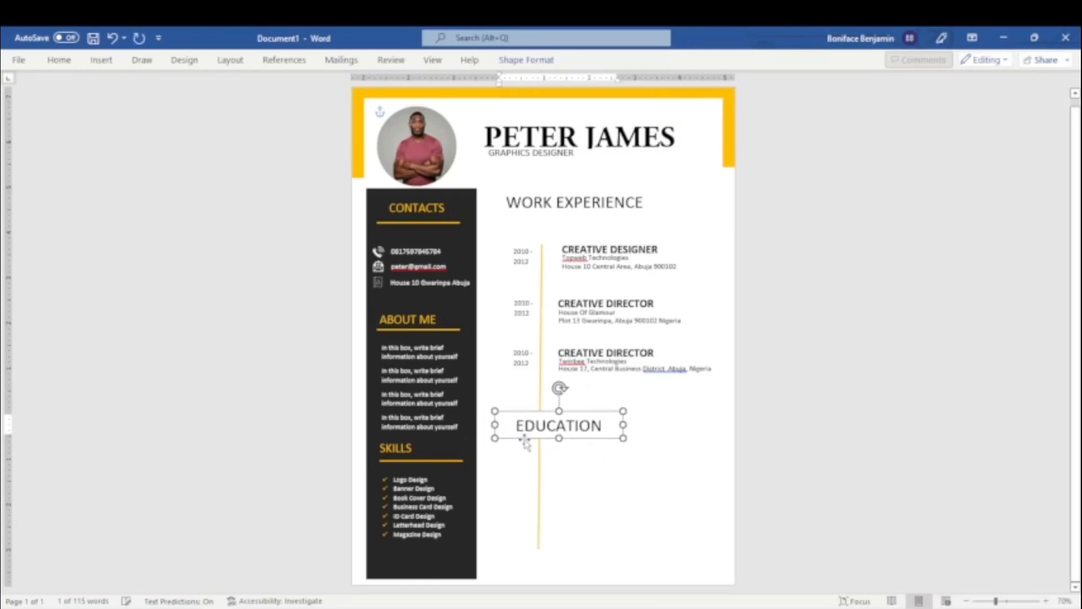
pyautogui.press('Right')
pyautogui.press('Right')
pyautogui.press('Right')
pyautogui.press('Right')
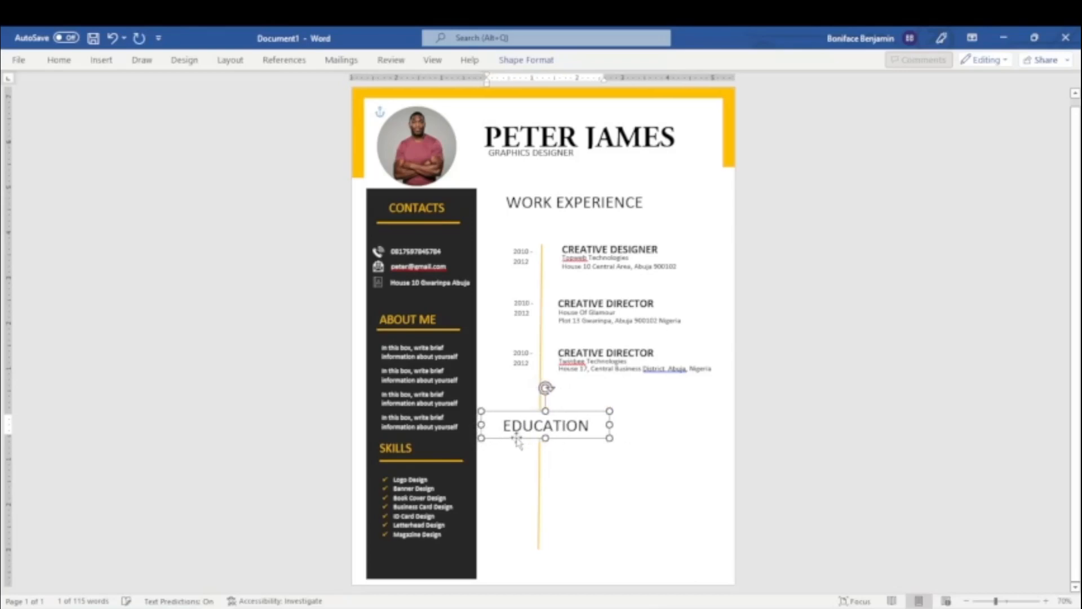
pyautogui.click(858, 419)
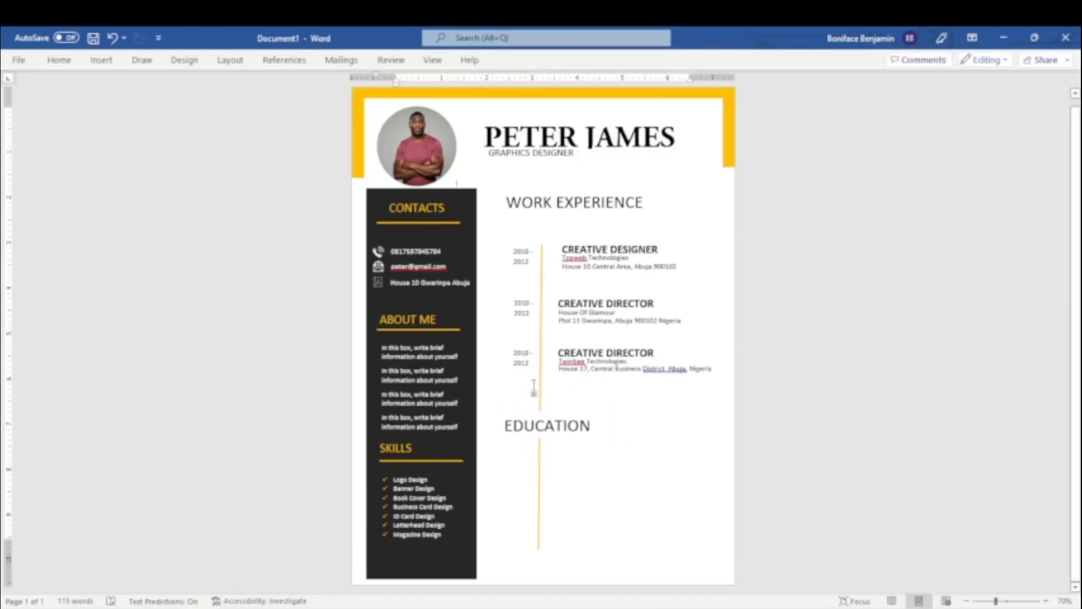
# Duplicate the third entry's dates box and place the copy directly below EDUCATION beside the timeline.
pyautogui.click(520, 361)
pyautogui.click(530, 371)
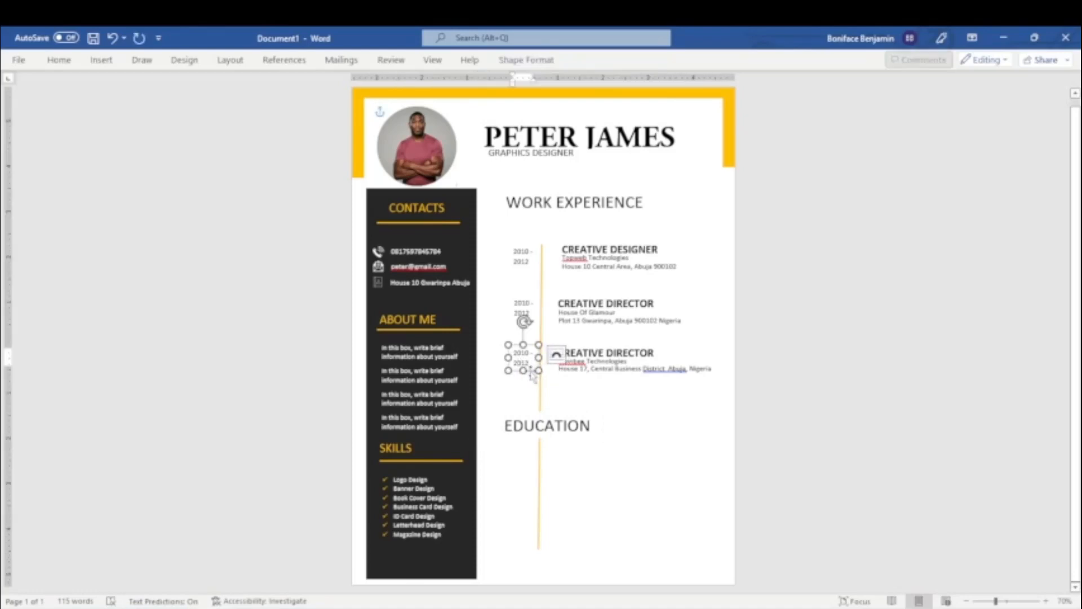
pyautogui.hotkey('ctrl', 'd')
pyautogui.moveTo(534, 381); pyautogui.dragTo(527, 476)
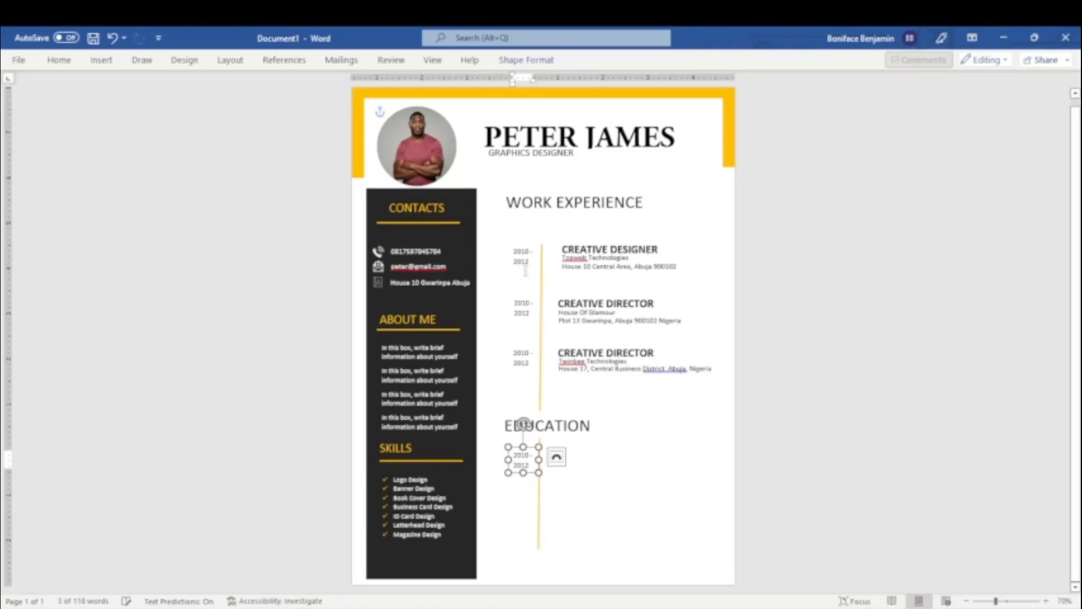
# Set the second work entry's dates to 2012 - 2013 and the third entry's dates to 2013 - 2014.
pyautogui.click(524, 308)
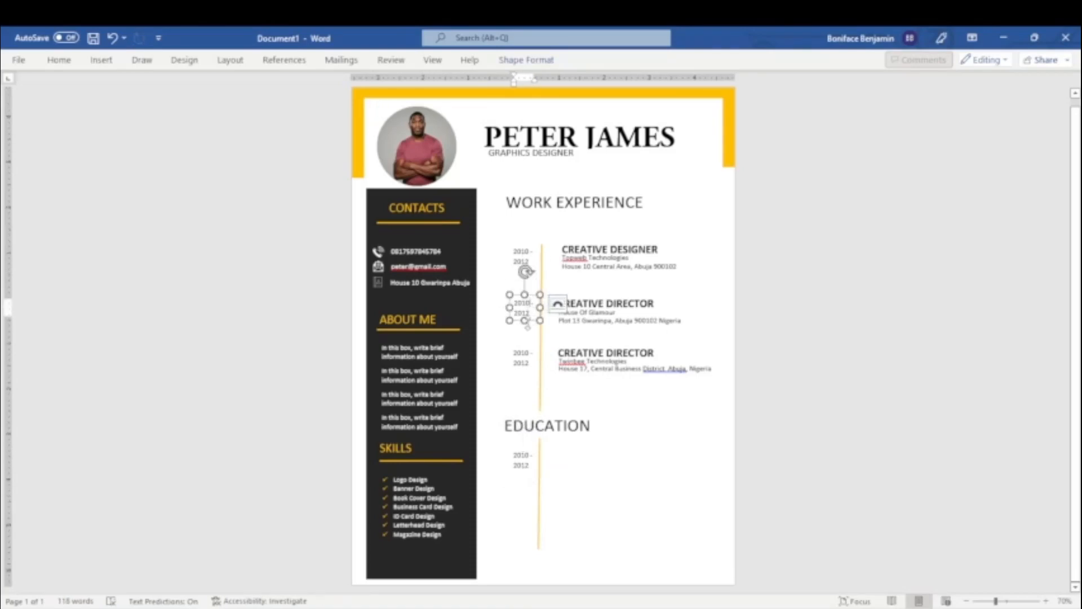
pyautogui.hotkey('ctrl', 'z')
pyautogui.click(534, 357)
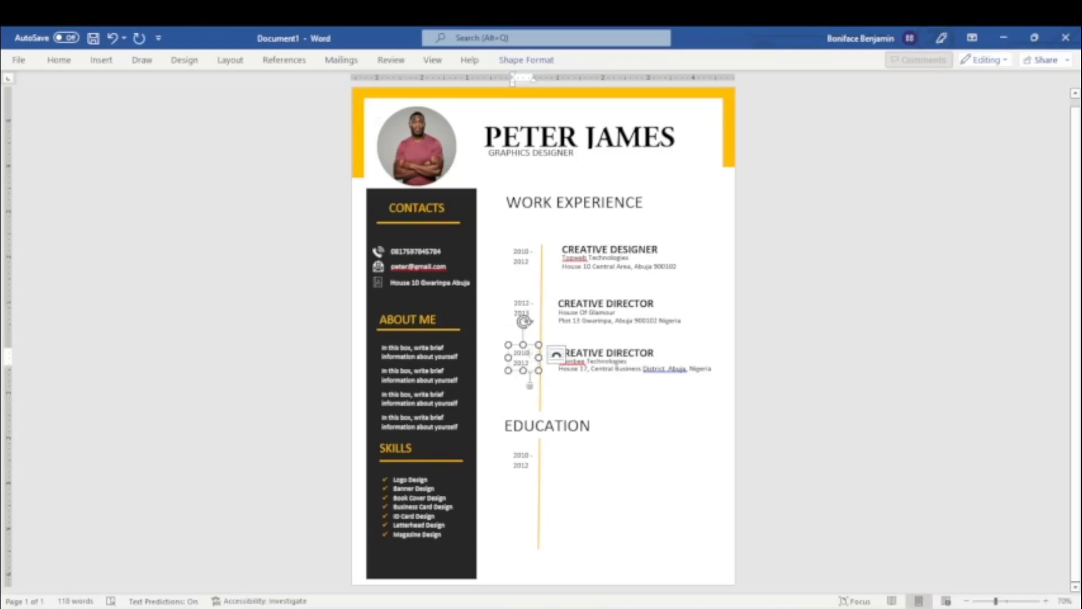
pyautogui.press('BackSpace')
pyautogui.write('3')
# Set the dates under EDUCATION to 1995 - 2017.
pyautogui.click(528, 456)
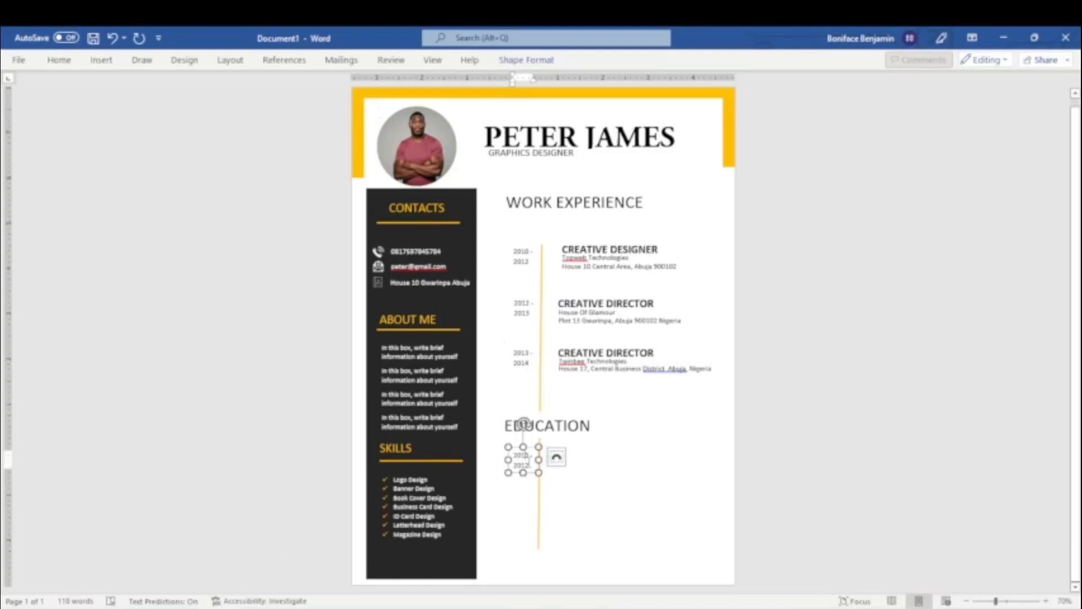
pyautogui.moveTo(529, 454); pyautogui.dragTo(513, 455)
pyautogui.write('199')
pyautogui.press('BackSpace')
# Duplicate the third CREATIVE DIRECTOR box beside the education dates and replace the copy's text with "DIPLOMA IN GRAPHICS".
pyautogui.click(642, 340)
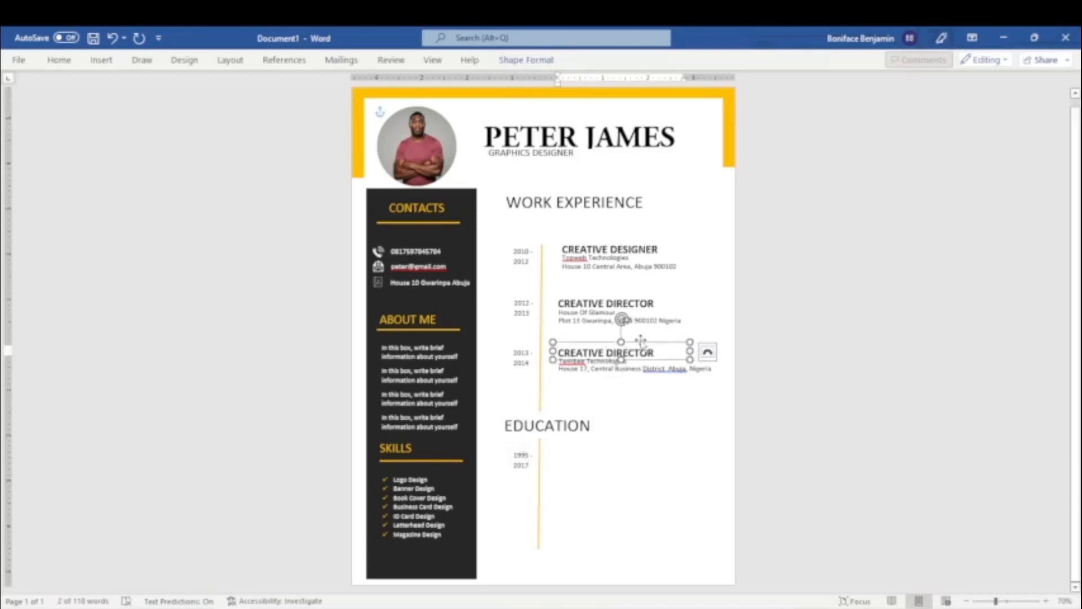
pyautogui.moveTo(649, 346); pyautogui.dragTo(545, 457)
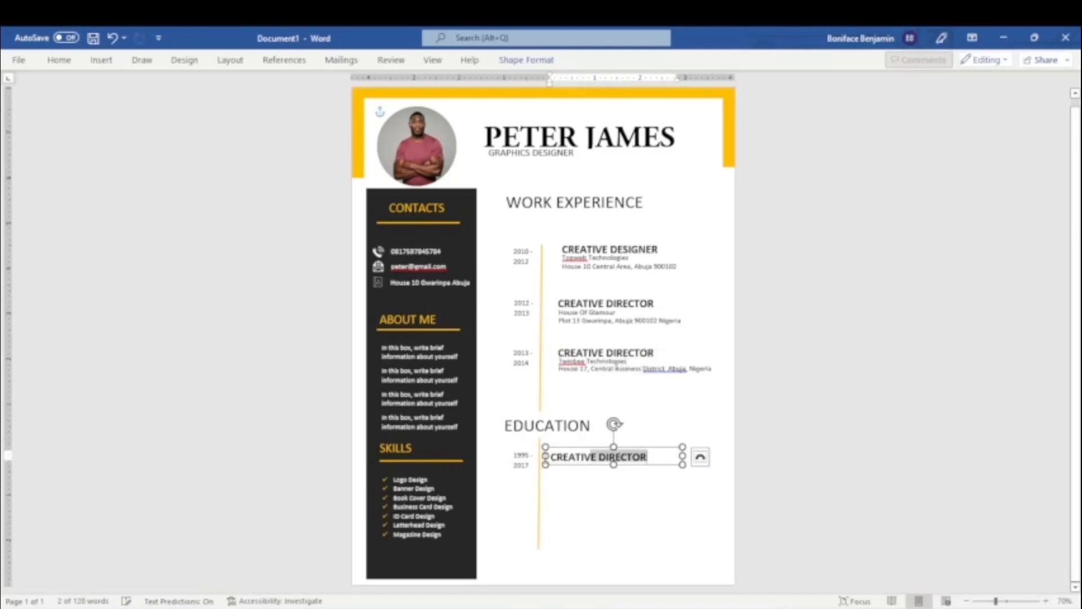
pyautogui.write('DIPO')
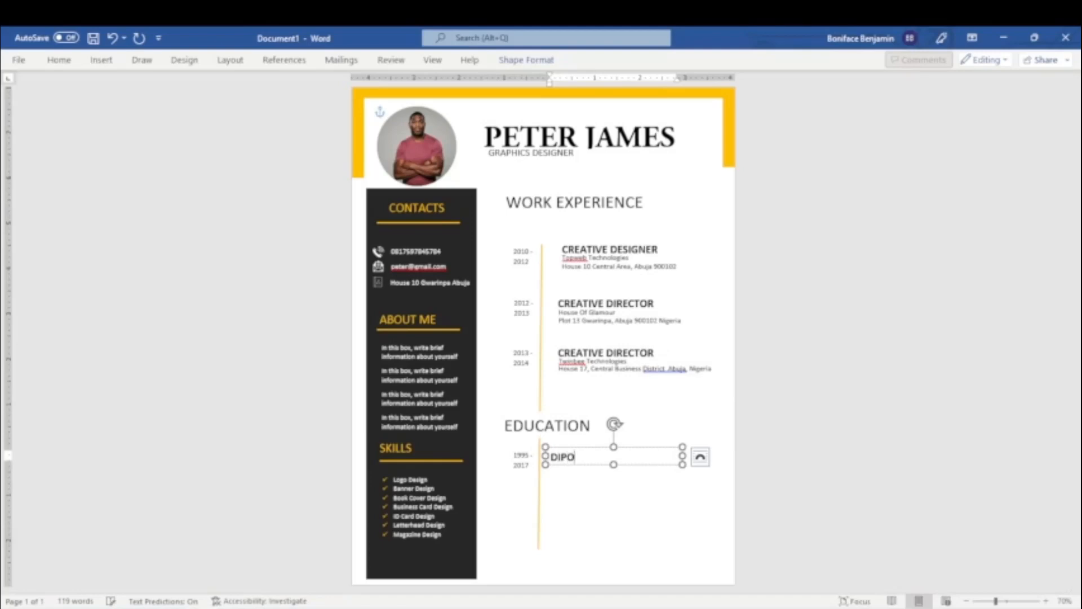
pyautogui.press('BackSpace')
pyautogui.write('LOMA IN GRAPH')
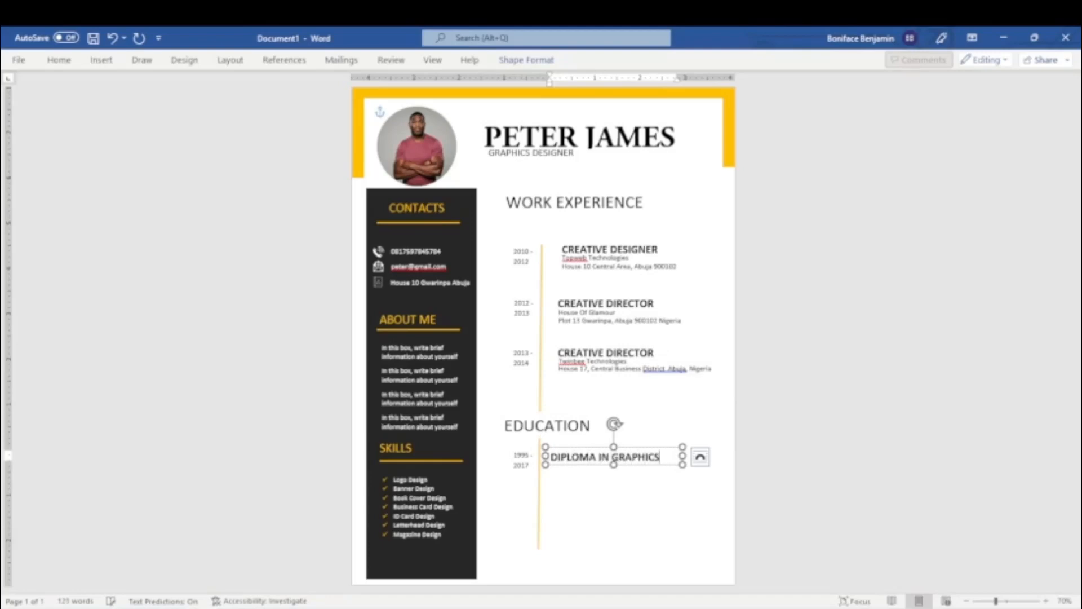
pyautogui.write('ICS')
# Duplicate the third employer's address box under DIPLOMA IN GRAPHICS and replace the copy's text with "Creative Hub Inc.".
pyautogui.click(603, 370)
pyautogui.click(705, 368)
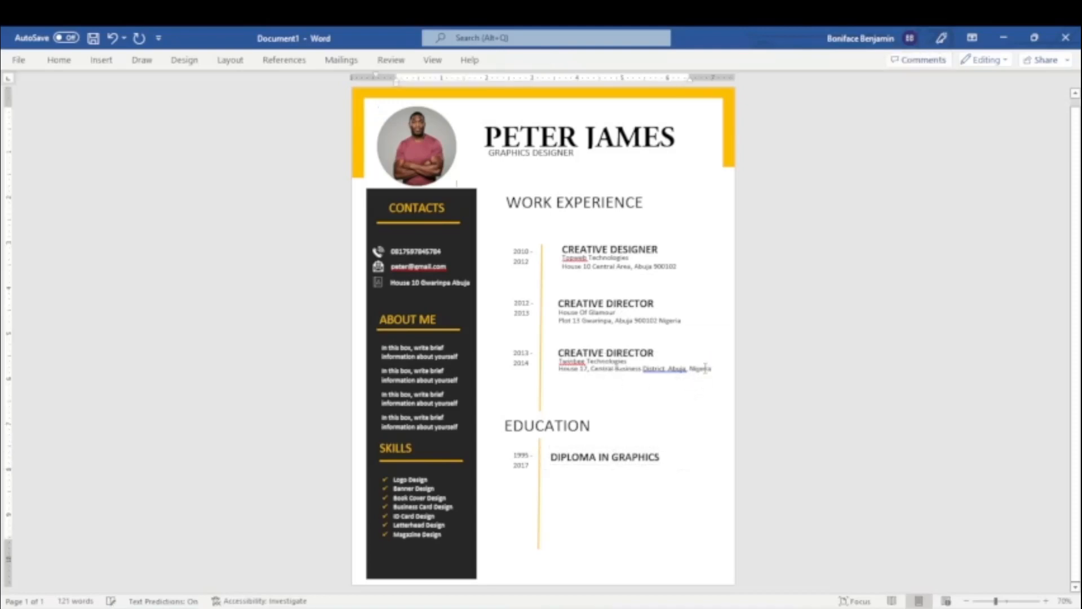
pyautogui.click(702, 373)
pyautogui.moveTo(703, 373); pyautogui.dragTo(682, 477)
pyautogui.tripleClick(602, 475)
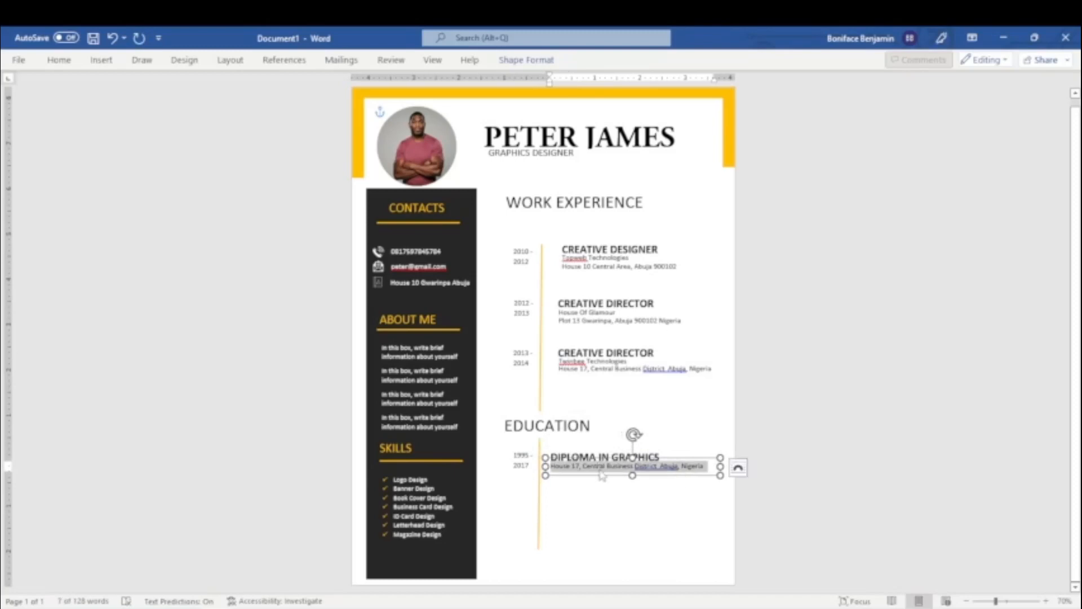
pyautogui.write('Creative Hub Inc.')
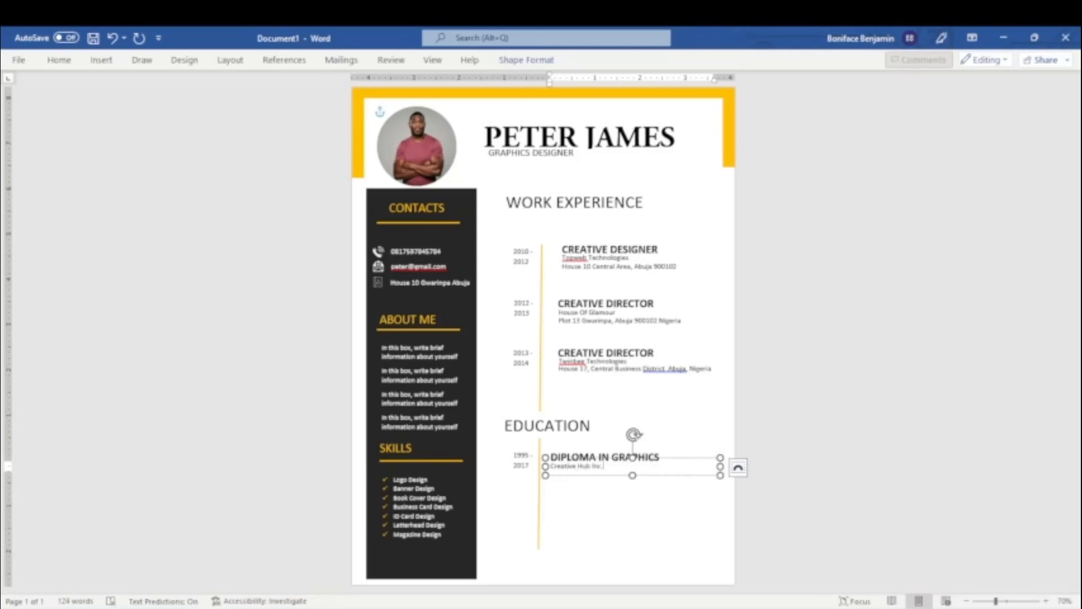
# Duplicate the third employer's address box again and place the copy directly beneath Creative Hub Inc.
pyautogui.click(624, 370)
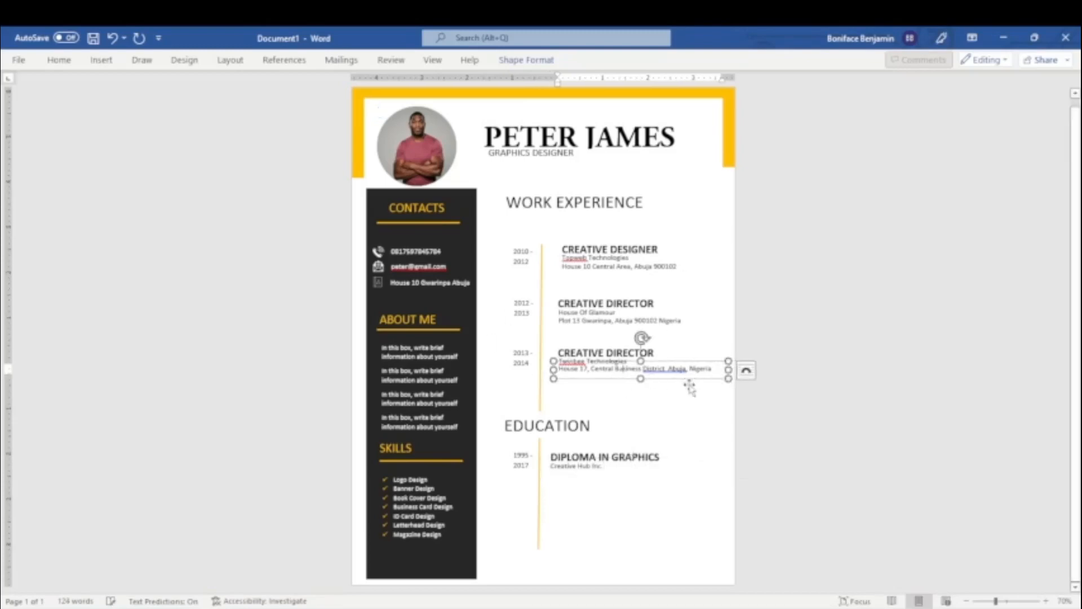
pyautogui.click(688, 378)
pyautogui.hotkey('ctrl', 'd')
pyautogui.moveTo(688, 389); pyautogui.dragTo(662, 467)
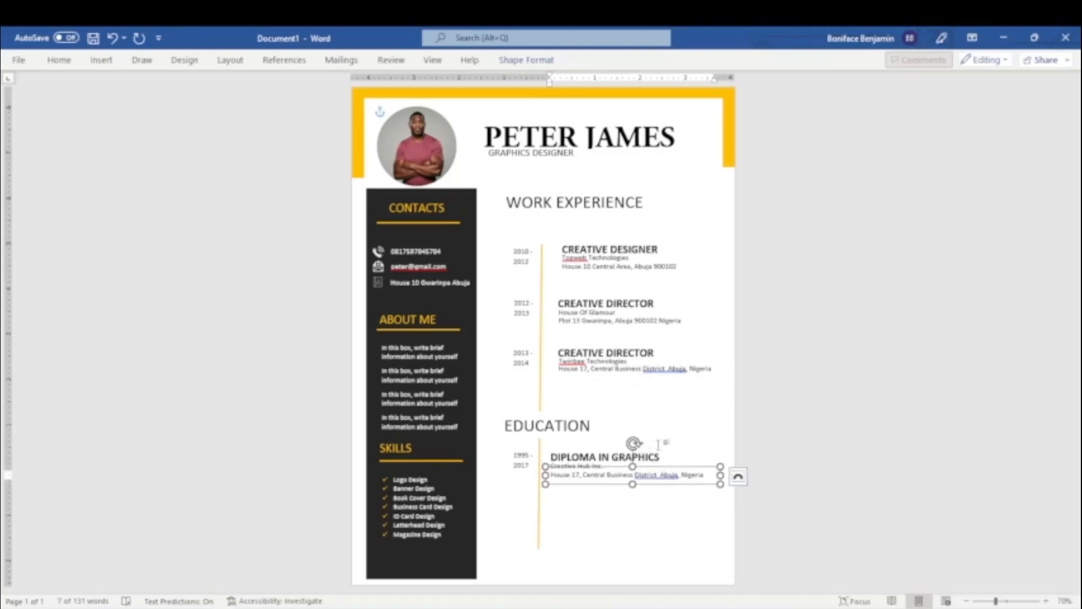
# Replace the address copy under Creative Hub Inc. with the school's street address and nudge the box slightly upward.
pyautogui.click(583, 475)
pyautogui.hotkey('ctrl', 'a')
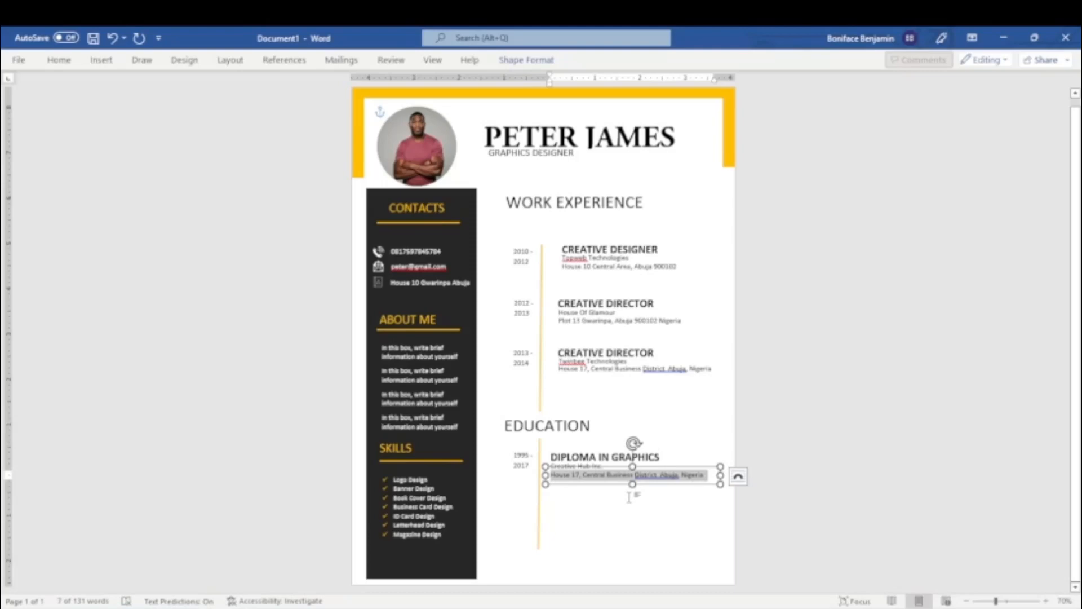
pyautogui.write('Cr')
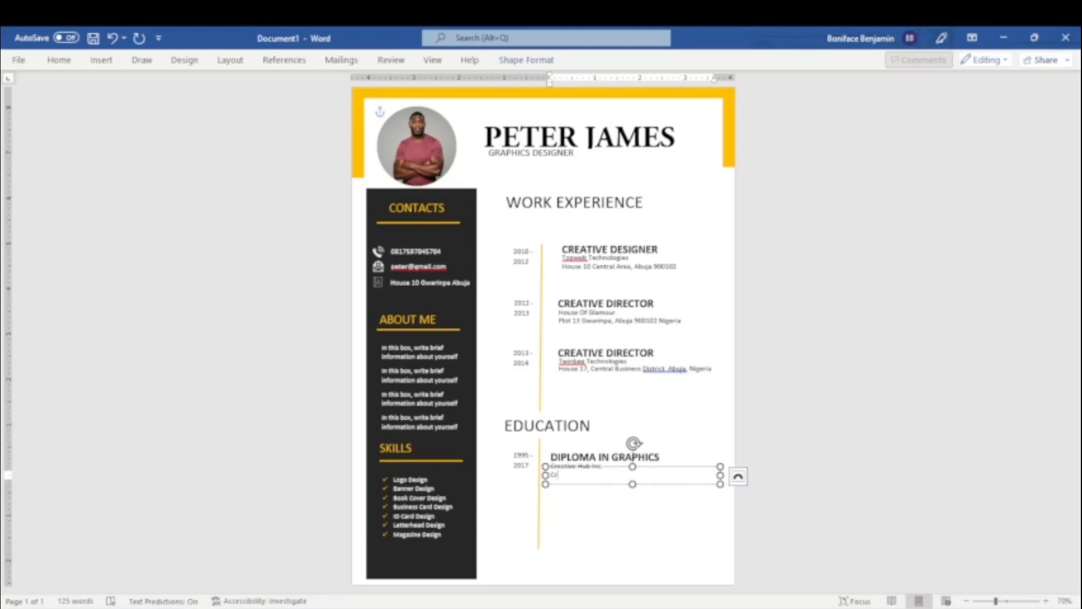
pyautogui.write('eative Gub I')
pyautogui.press('BackSpace')
pyautogui.write('Hub building, 2nd Avenue Gwarinpa')
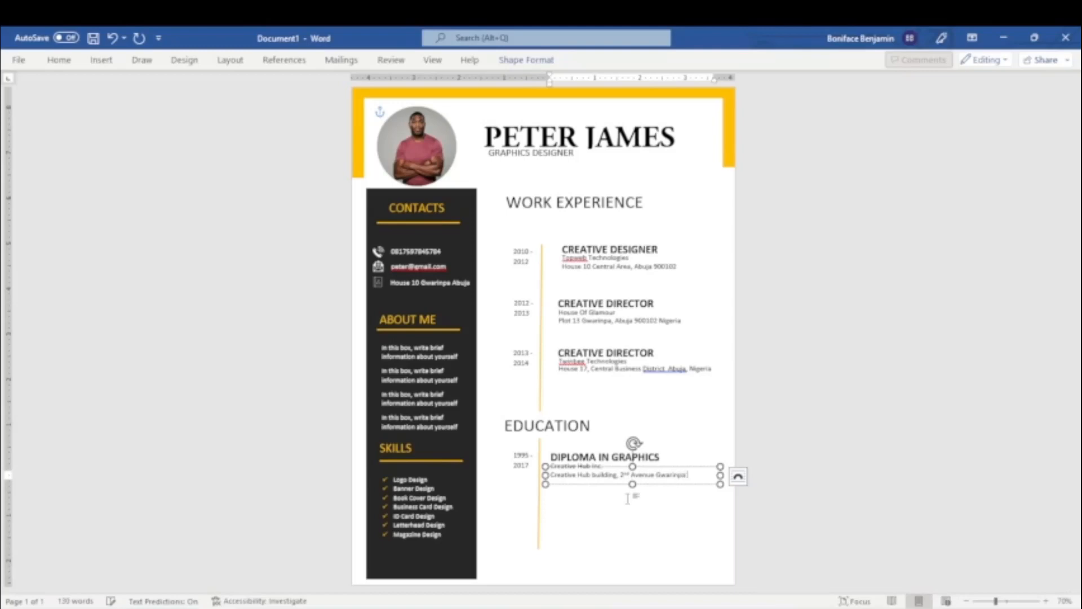
pyautogui.write(' Abuja')
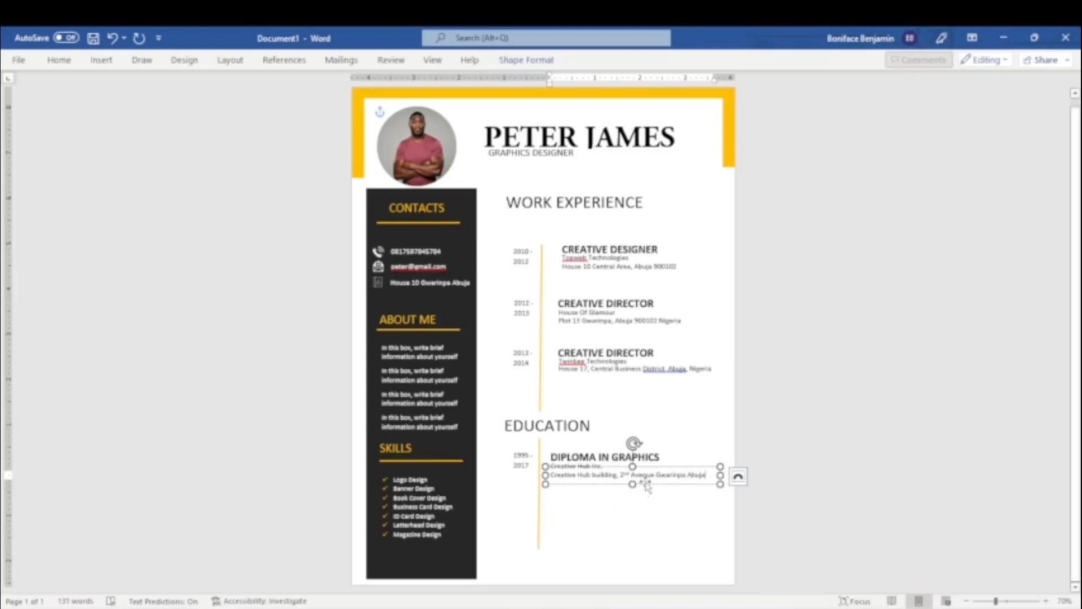
pyautogui.moveTo(644, 485); pyautogui.dragTo(644, 483)
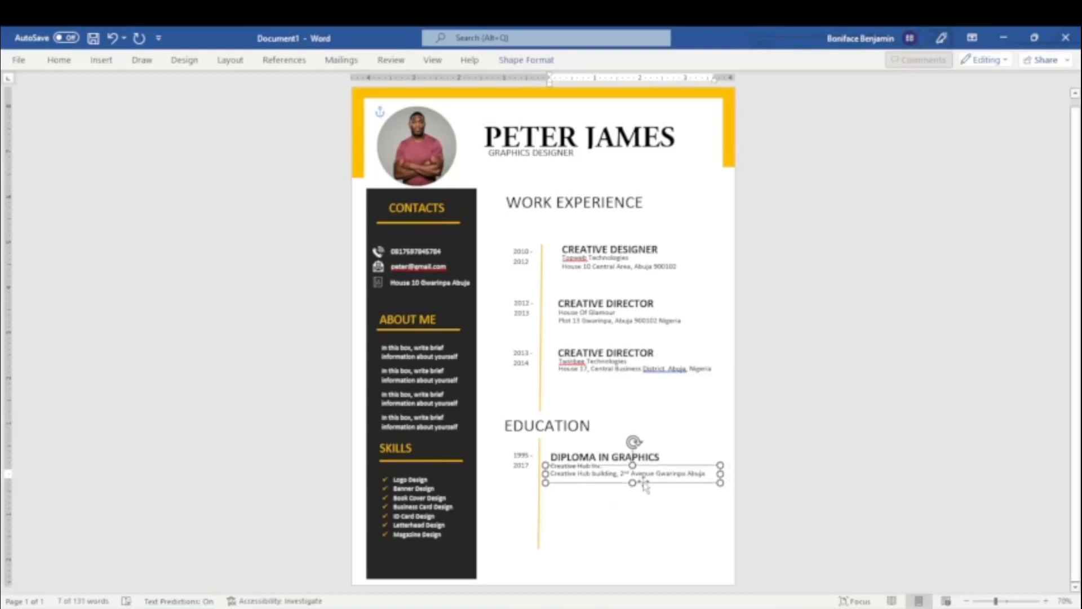
# Duplicate the education dates below with the text 1997 - 1998, and change the first education entry's dates to 1995 - 1997.
pyautogui.click(529, 473)
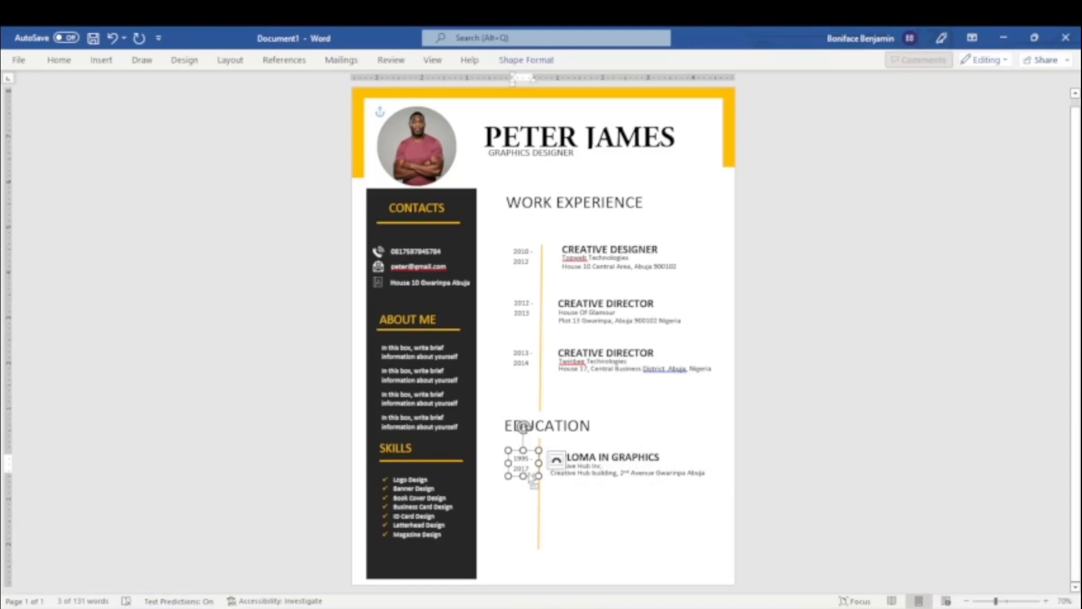
pyautogui.moveTo(531, 478); pyautogui.dragTo(527, 518)
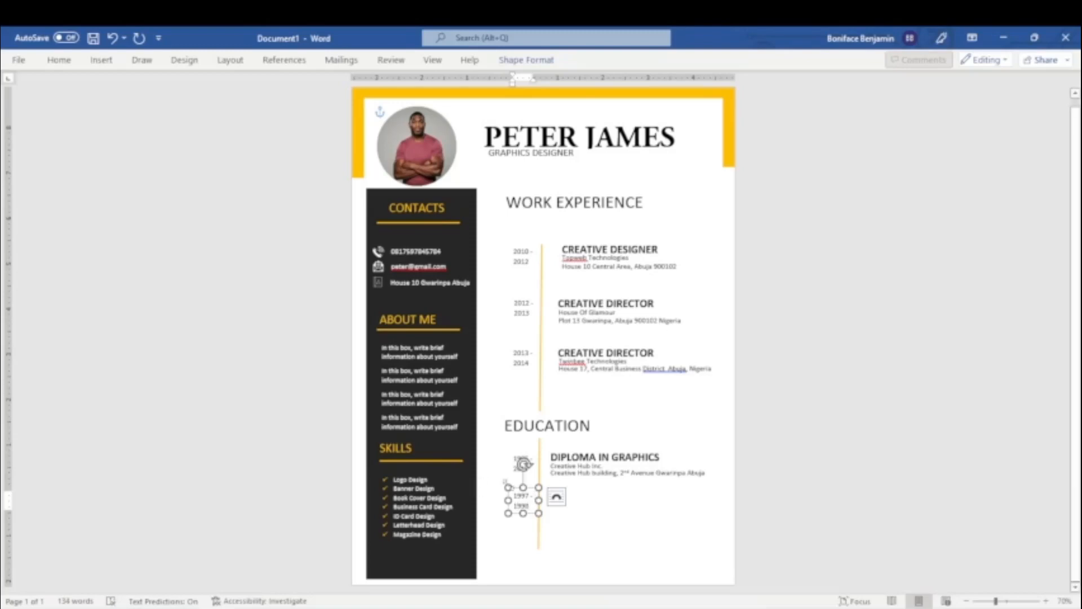
pyautogui.click(601, 473)
pyautogui.click(522, 469)
pyautogui.press('BackSpace')
pyautogui.press('BackSpace')
pyautogui.press('BackSpace')
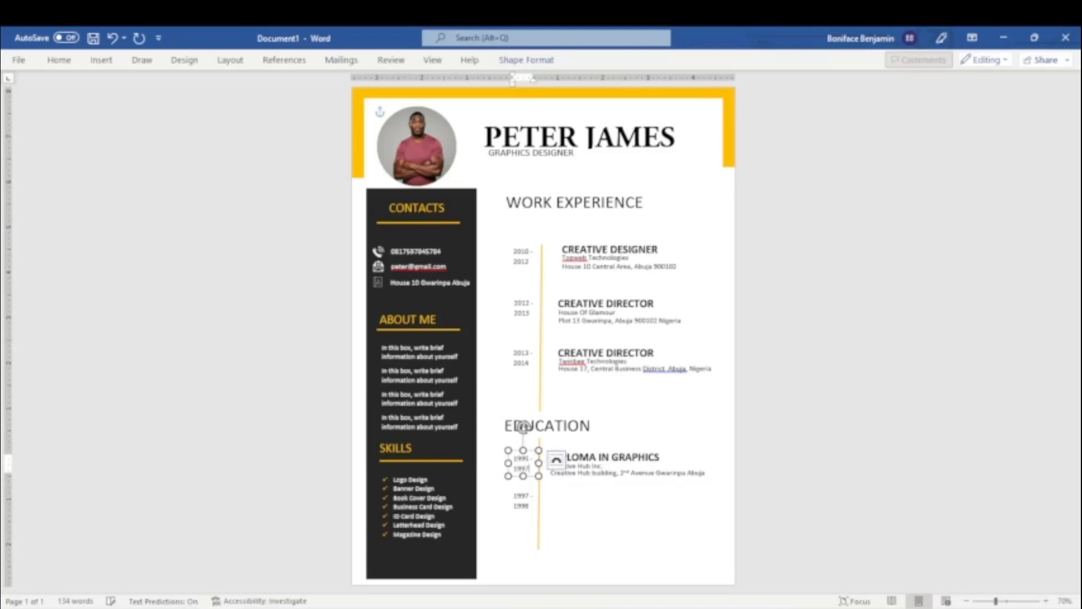
# Duplicate the DIPLOMA IN GRAPHICS box beside the 1997 - 1998 dates and replace the copy's text with "ADOBE MASTER CLASS".
pyautogui.click(597, 468)
pyautogui.click(617, 465)
pyautogui.hotkey('ctrl', 'd')
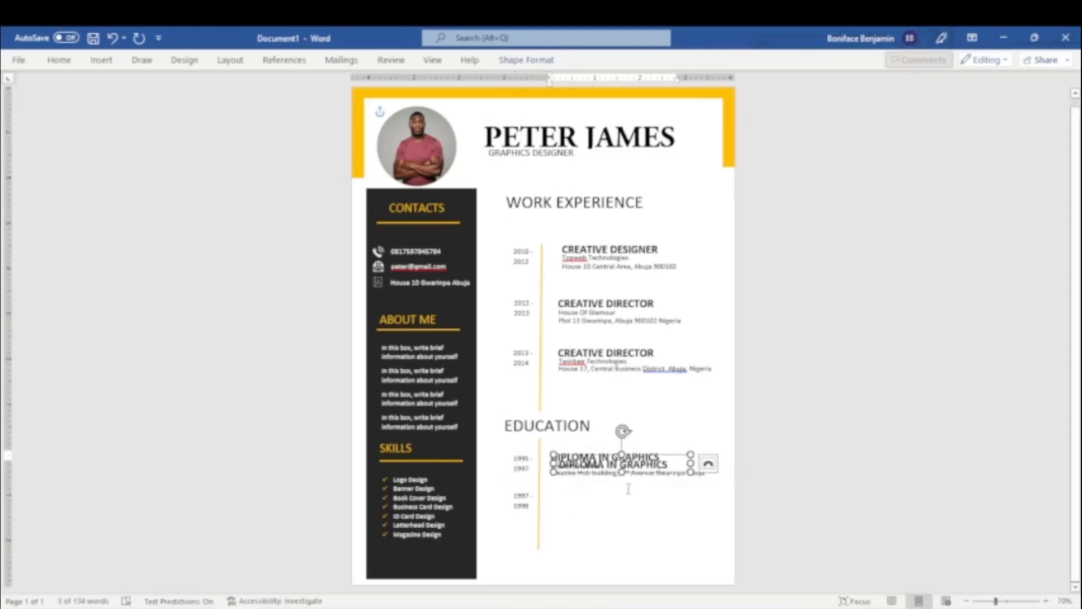
pyautogui.moveTo(637, 464); pyautogui.dragTo(630, 496)
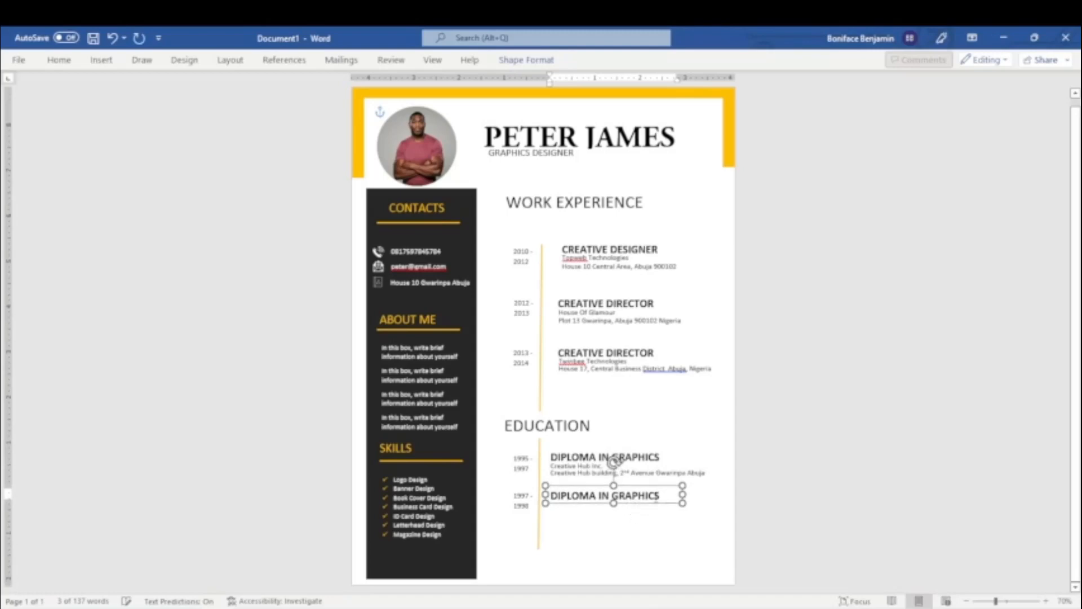
pyautogui.tripleClick(632, 495)
pyautogui.write('ADO')
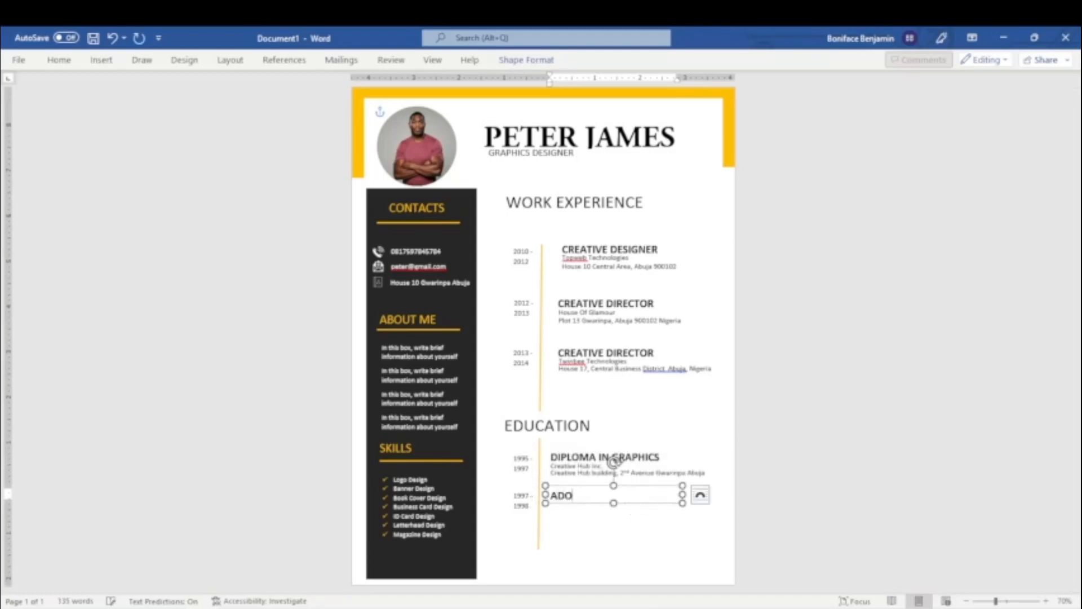
pyautogui.write('BE MASTER CLASS')
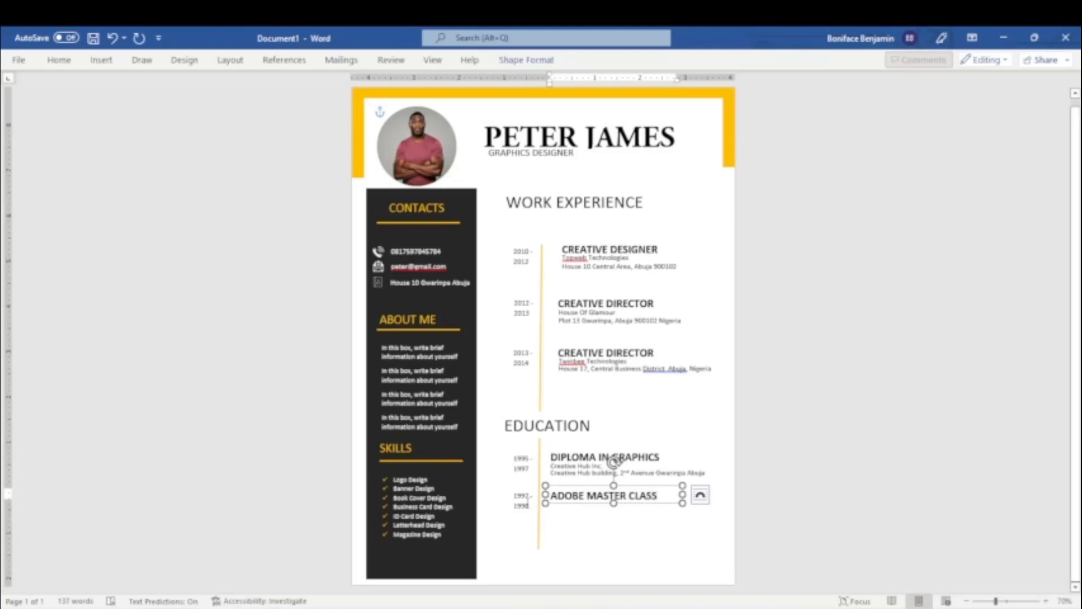
# Duplicate the Creative Hub Inc. box and its address box and place both copies beneath ADOBE MASTER CLASS.
pyautogui.click(555, 467)
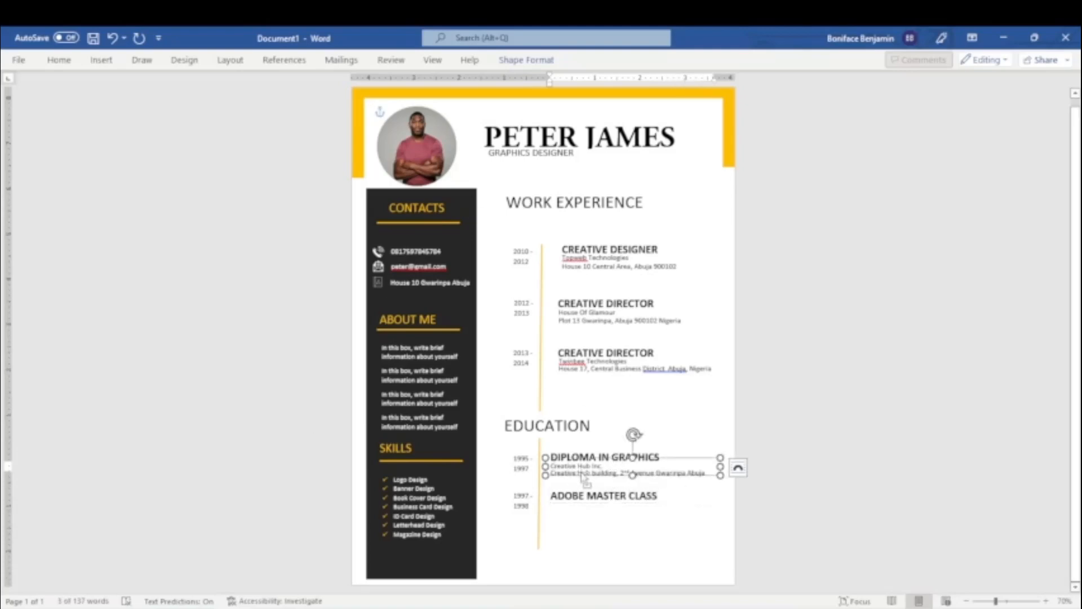
pyautogui.hotkey('ctrl', 'd')
pyautogui.moveTo(592, 484); pyautogui.dragTo(618, 524)
pyautogui.click(591, 472)
pyautogui.hotkey('ctrl', 'd')
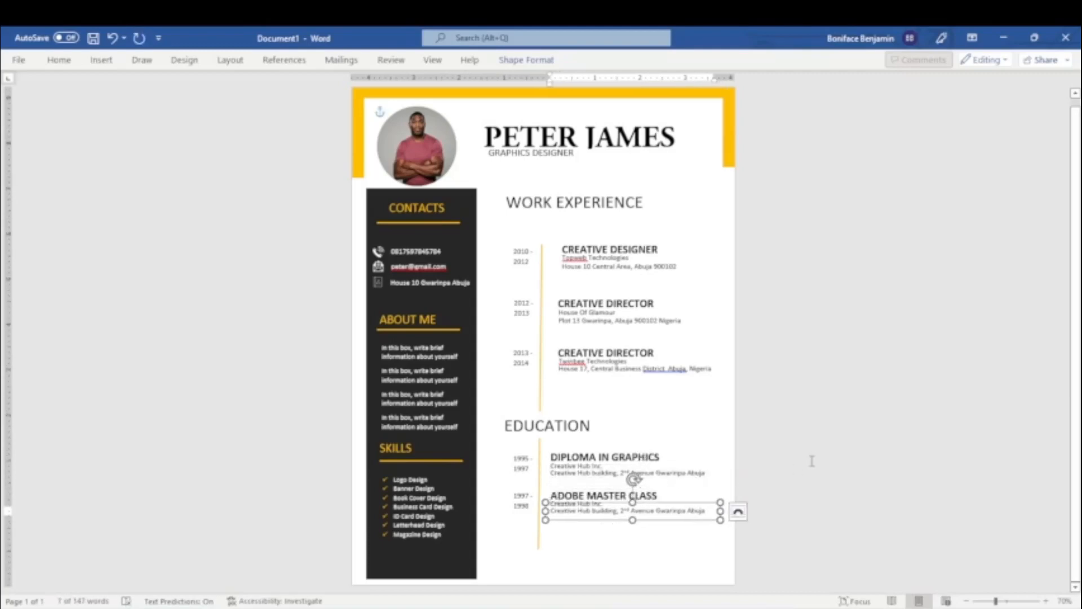
pyautogui.click(814, 490)
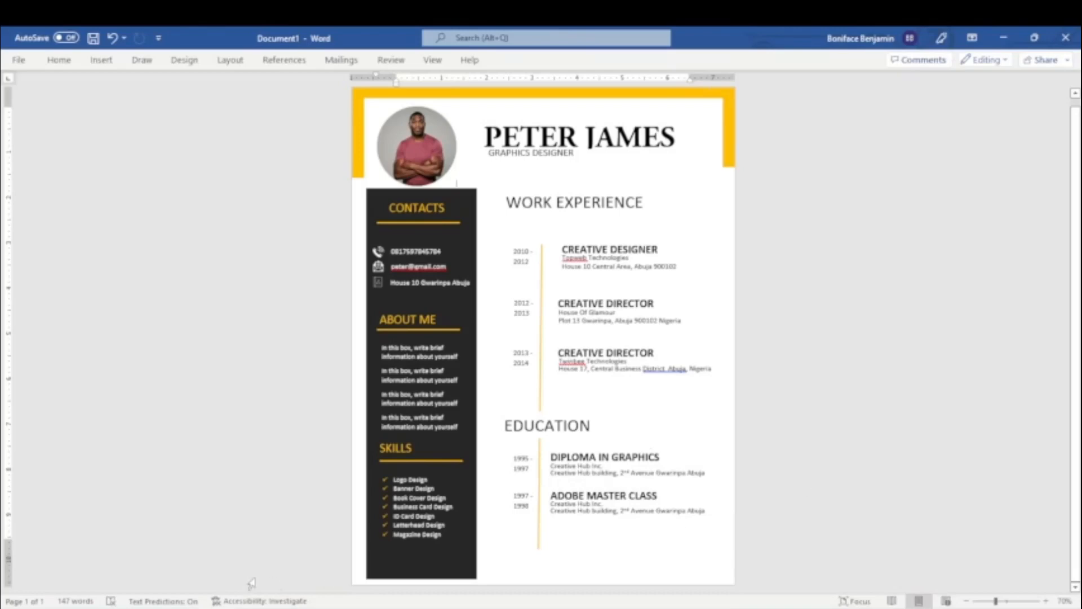
# Draw a rectangle about 4.25" wide and 0.81" high beneath the education entries at the foot of the page.
pyautogui.click(965, 601)
pyautogui.click(965, 601)
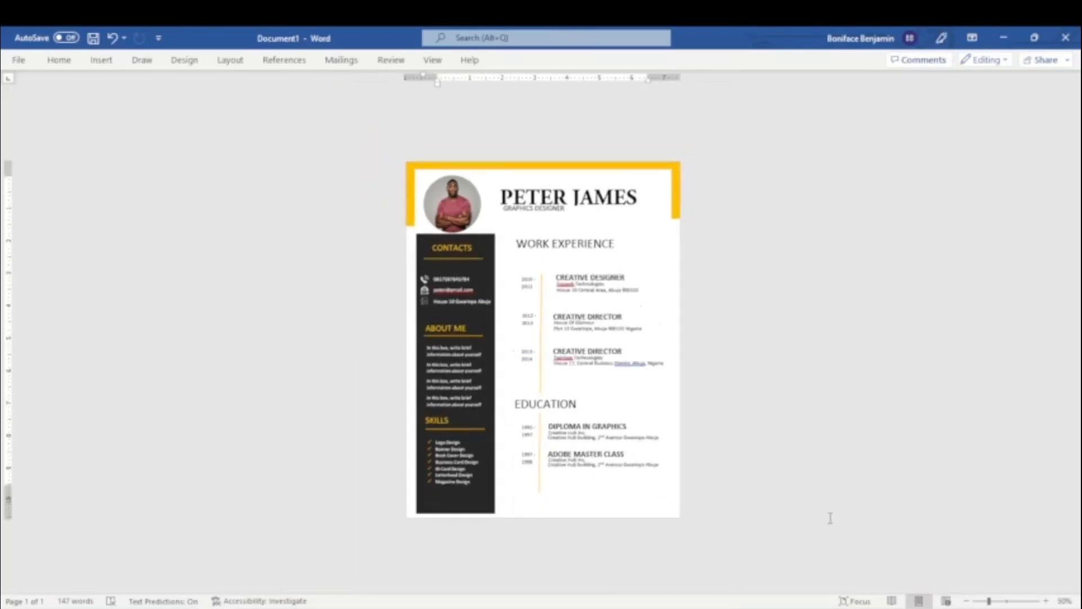
pyautogui.click(101, 60)
pyautogui.click(169, 93)
pyautogui.click(163, 244)
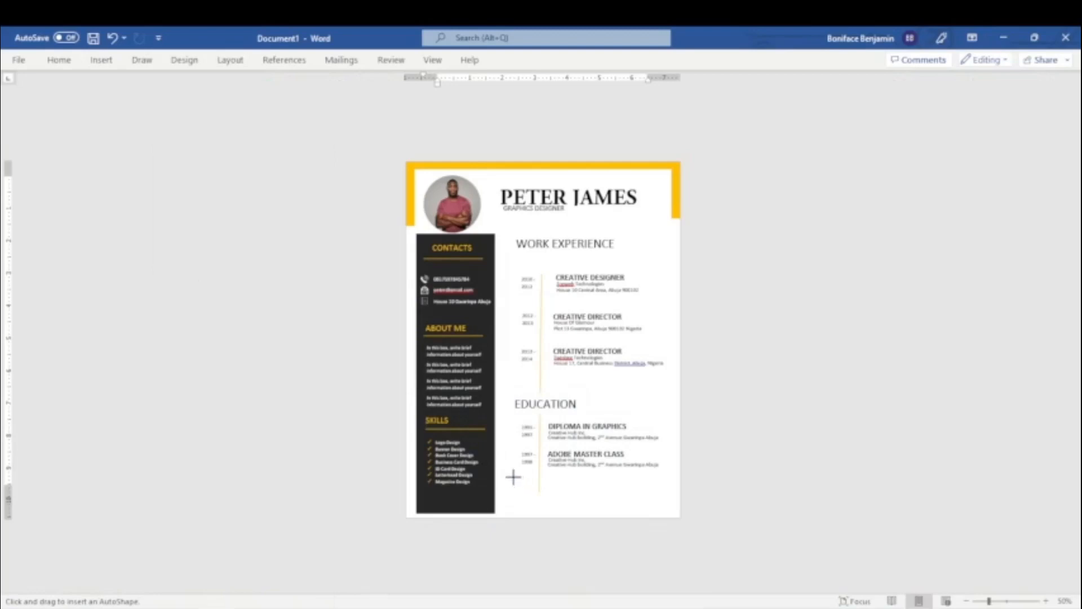
pyautogui.moveTo(519, 475); pyautogui.dragTo(658, 501)
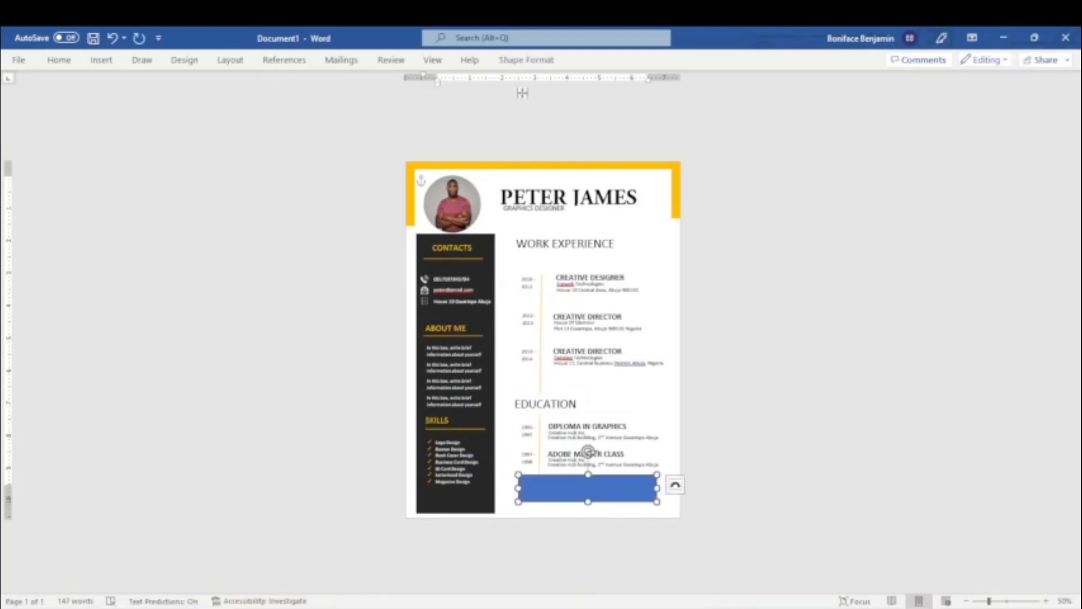
# Fill the rectangle beneath the education entries with the standard orange and remove its outline.
pyautogui.click(515, 59)
pyautogui.click(346, 80)
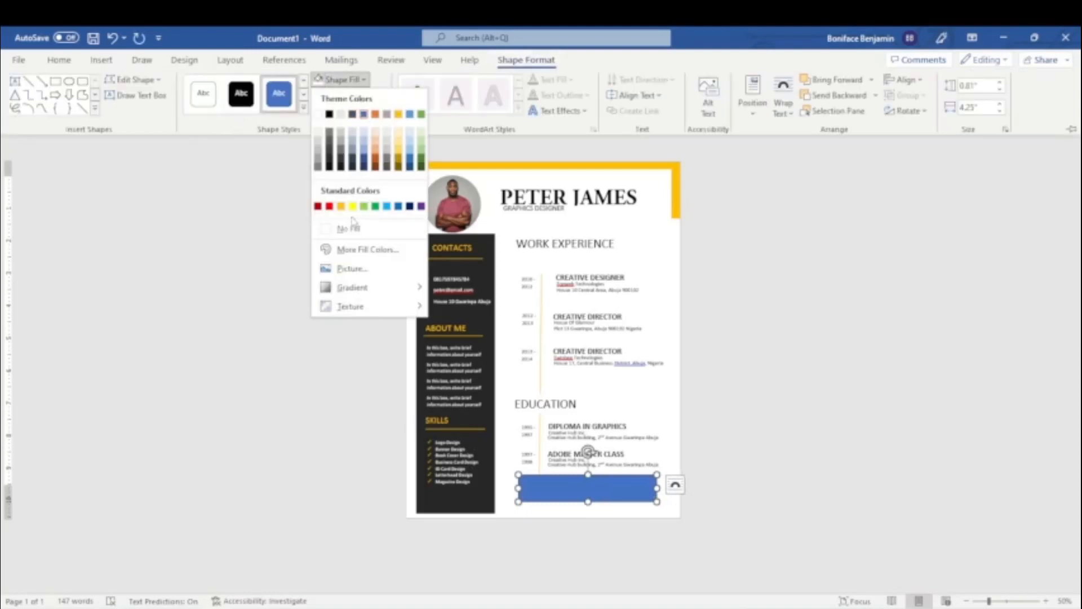
pyautogui.click(338, 204)
pyautogui.click(350, 95)
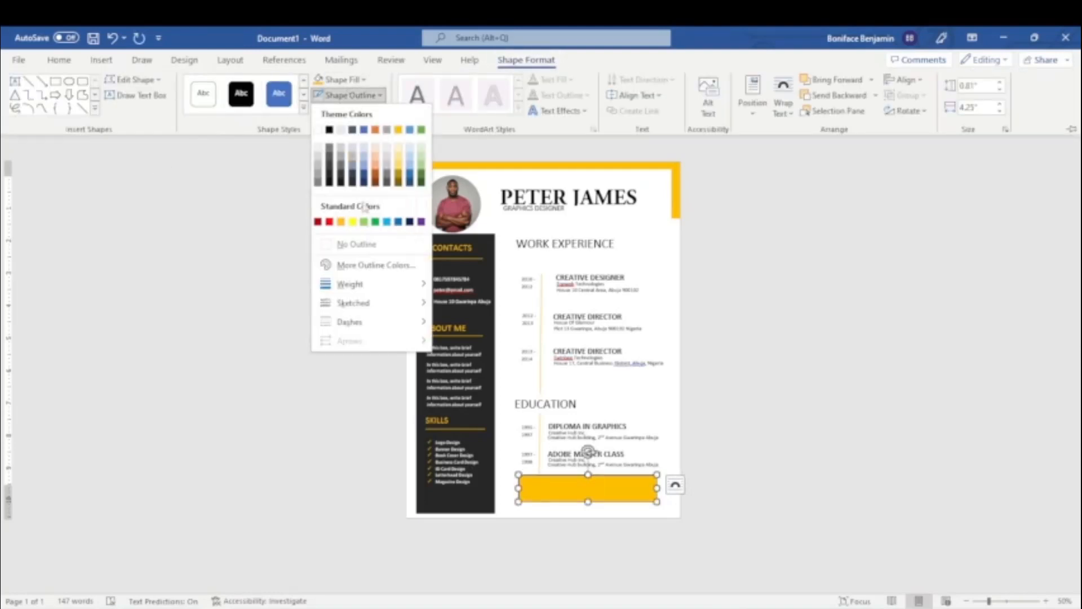
pyautogui.click(358, 241)
pyautogui.click(756, 389)
pyautogui.click(623, 489)
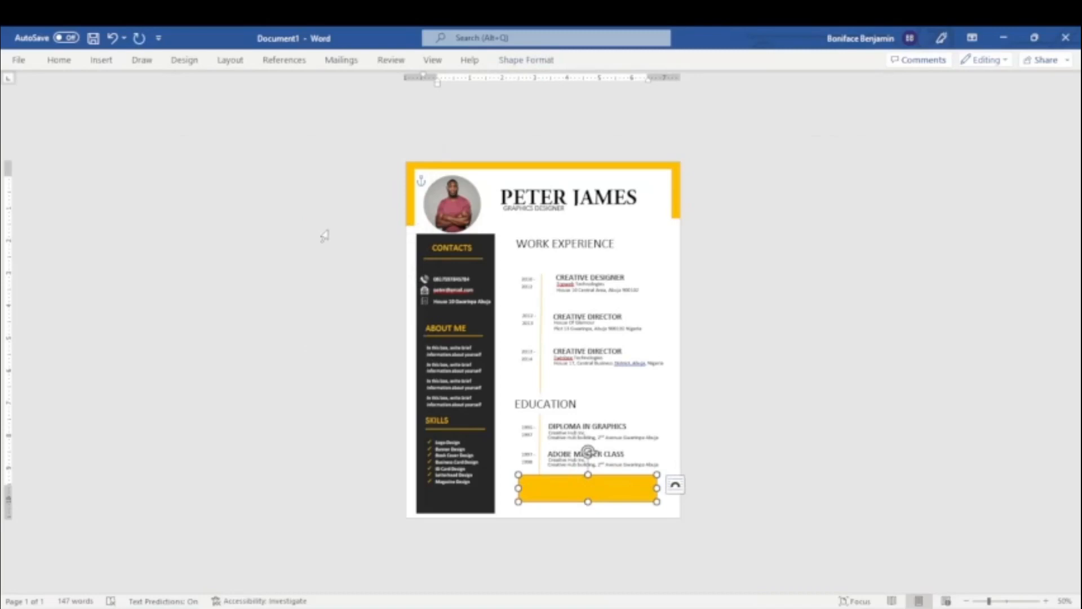
pyautogui.click(526, 60)
pyautogui.click(340, 80)
pyautogui.click(838, 367)
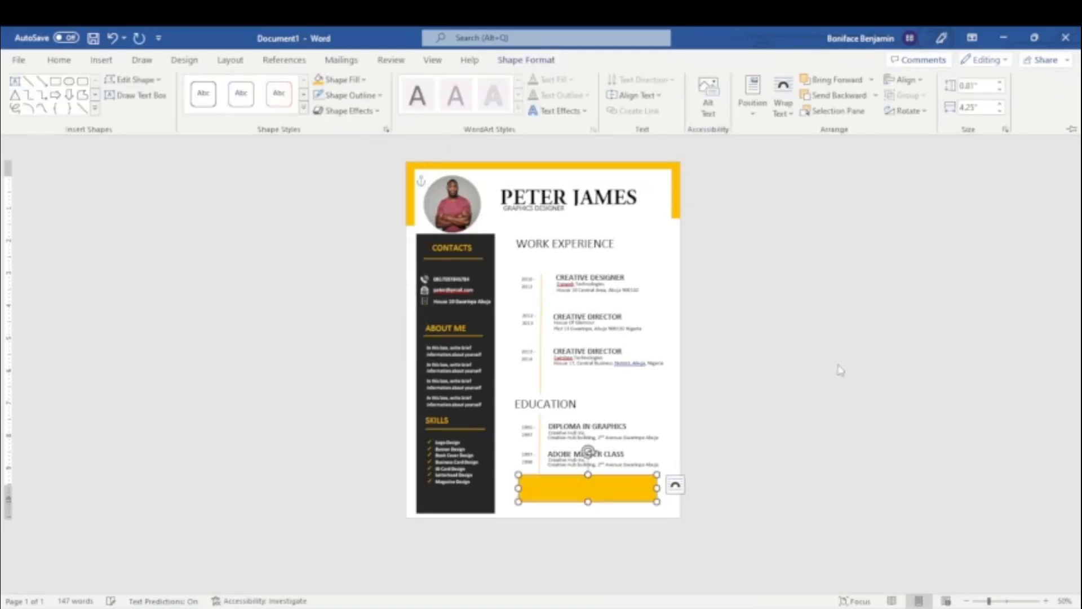
pyautogui.click(838, 364)
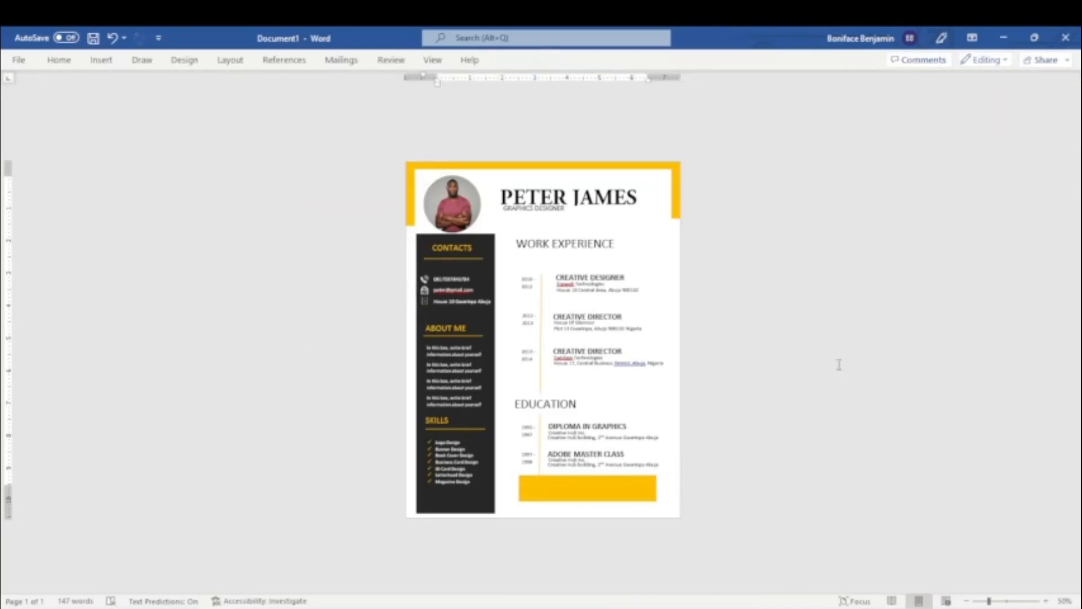
# Save the document to the Desktop as a Word Document named MY RESUME.
pyautogui.click(21, 60)
pyautogui.click(44, 242)
pyautogui.click(235, 338)
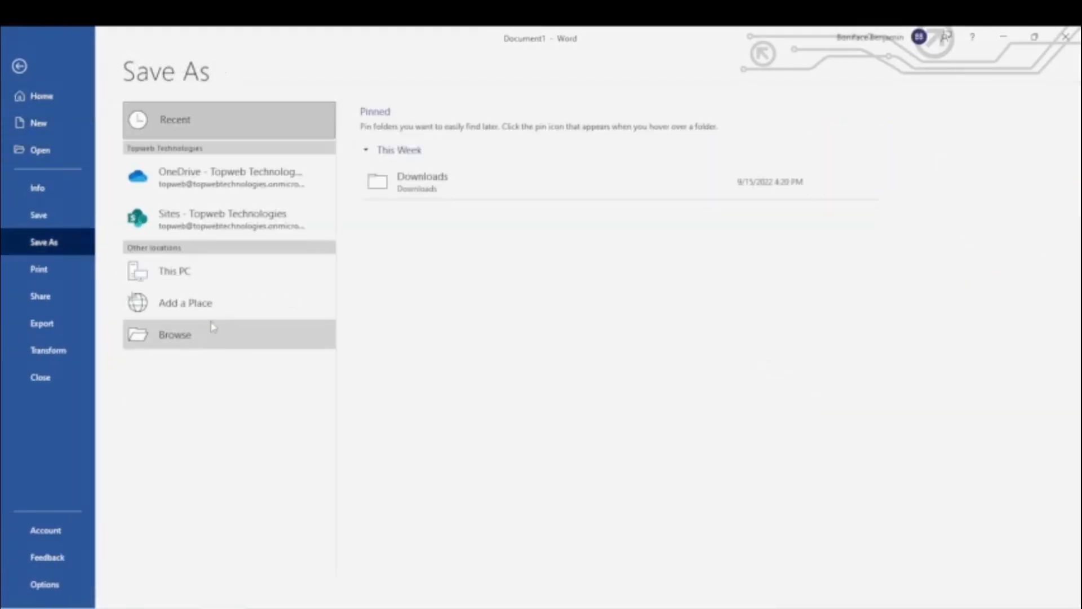
pyautogui.write('m')
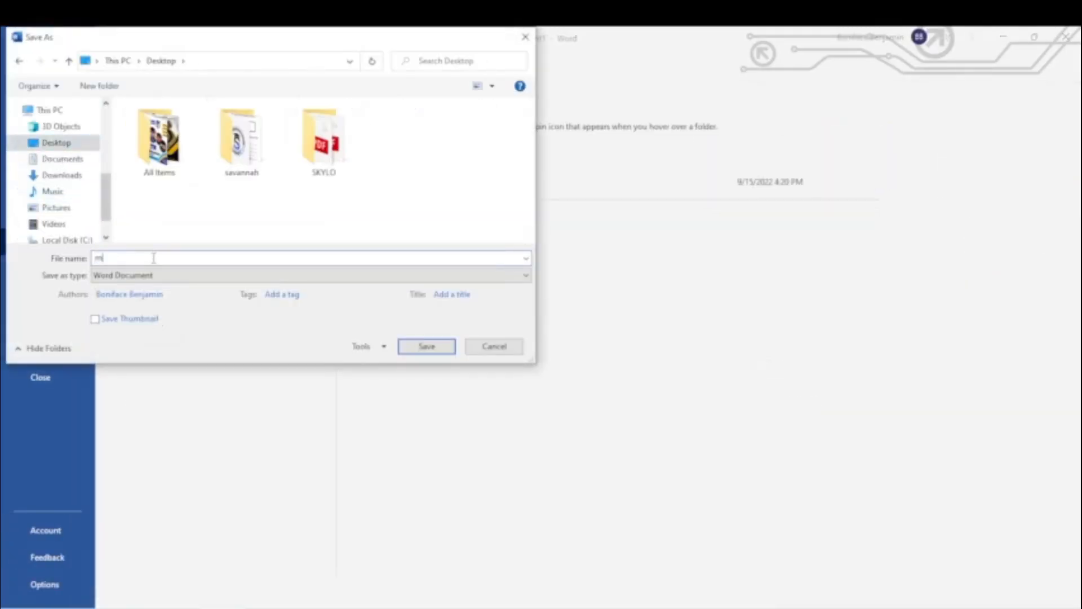
pyautogui.write('Y rESUME')
pyautogui.hotkey('ctrl', 'a')
pyautogui.write('MY')
pyautogui.click(413, 347)
# Save a PDF copy of MY RESUME to the Desktop.
pyautogui.click(20, 60)
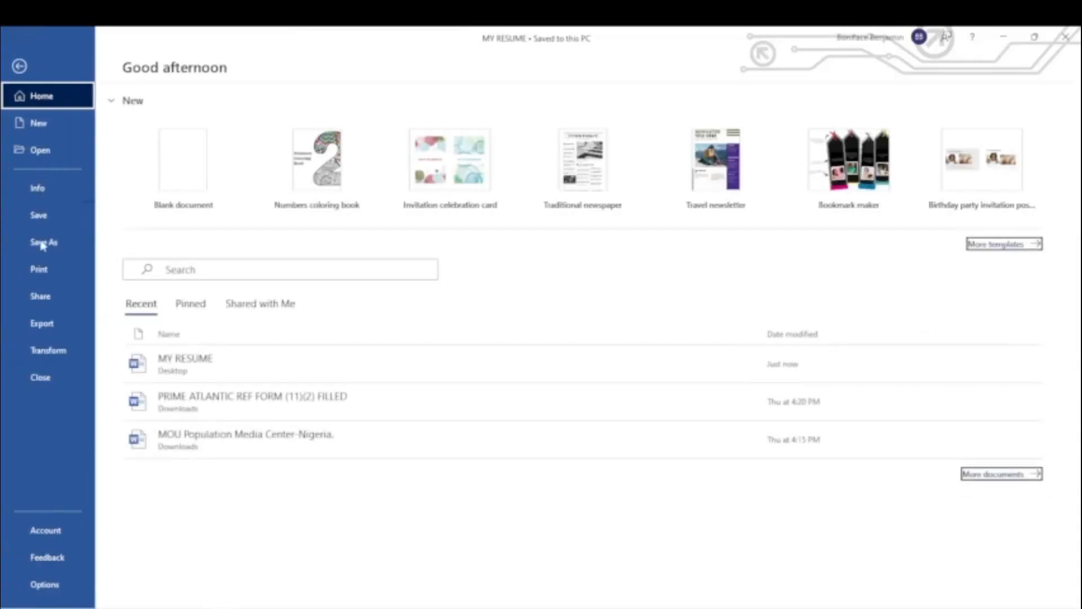
pyautogui.click(42, 245)
pyautogui.click(175, 333)
pyautogui.click(169, 275)
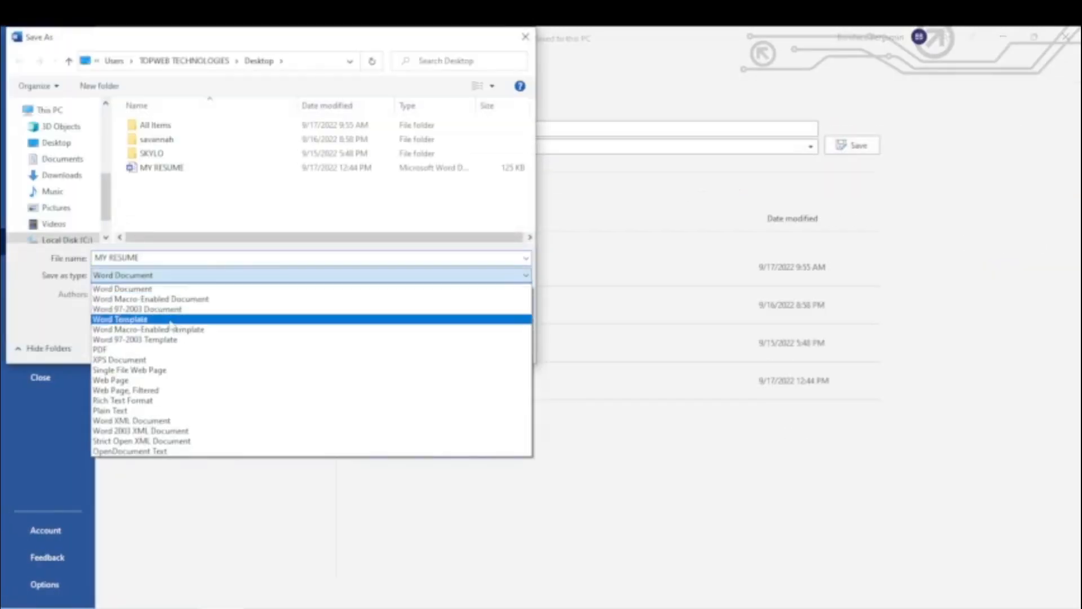
pyautogui.click(112, 350)
pyautogui.click(424, 380)
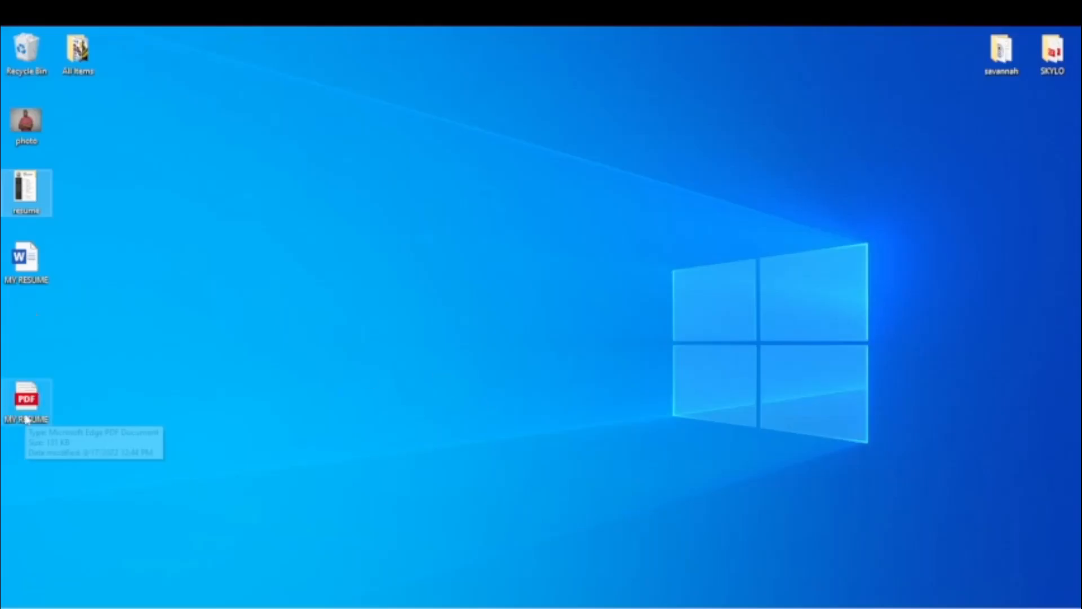
# Open the MY RESUME PDF from the desktop in Microsoft Edge and check the whole page.
pyautogui.doubleClick(27, 419)
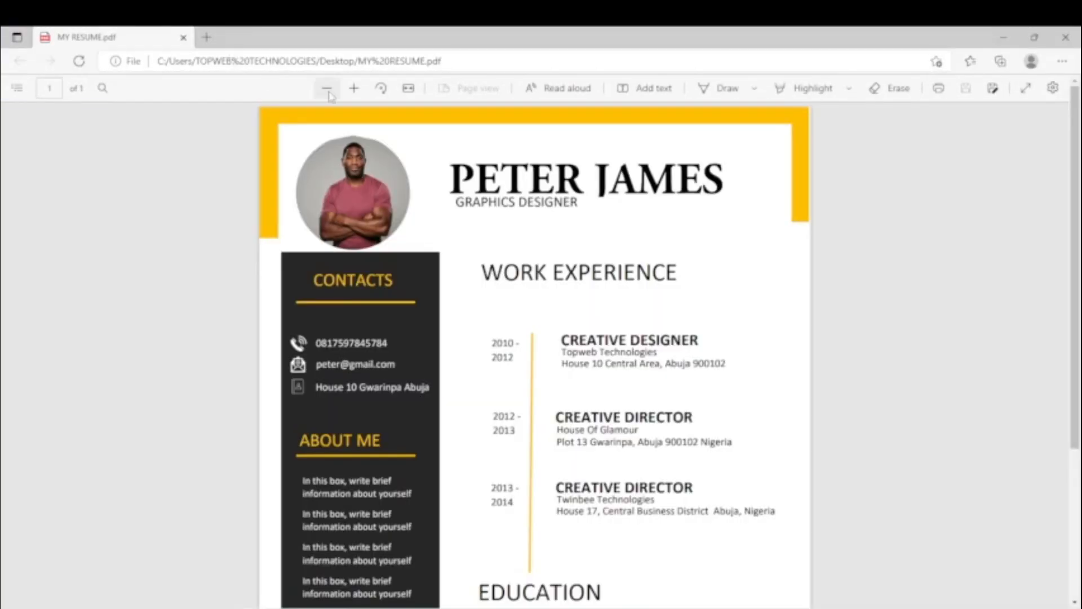
pyautogui.click(337, 89)
pyautogui.click(338, 89)
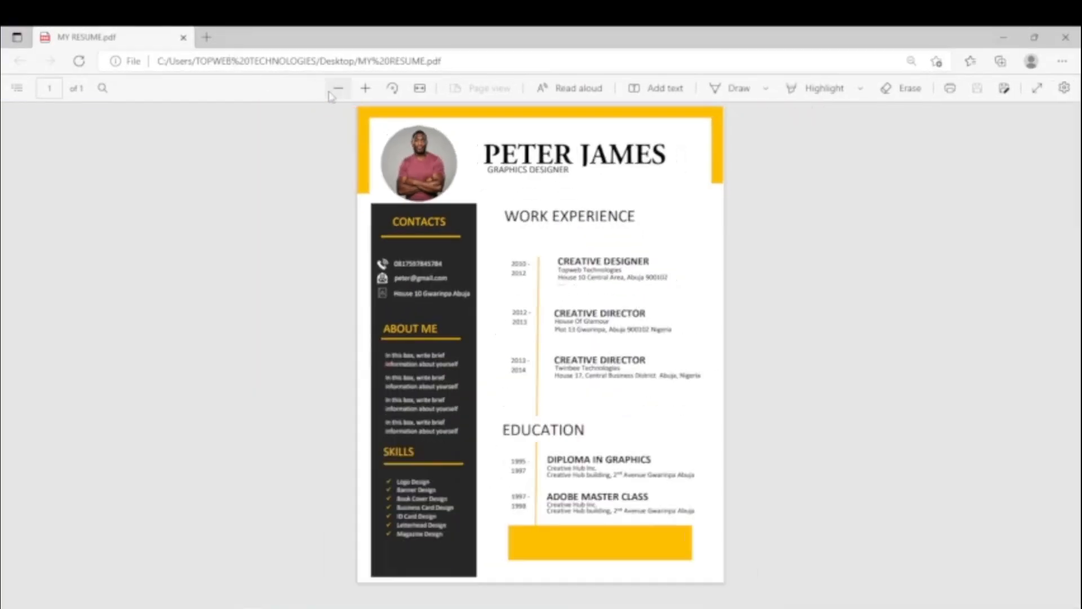